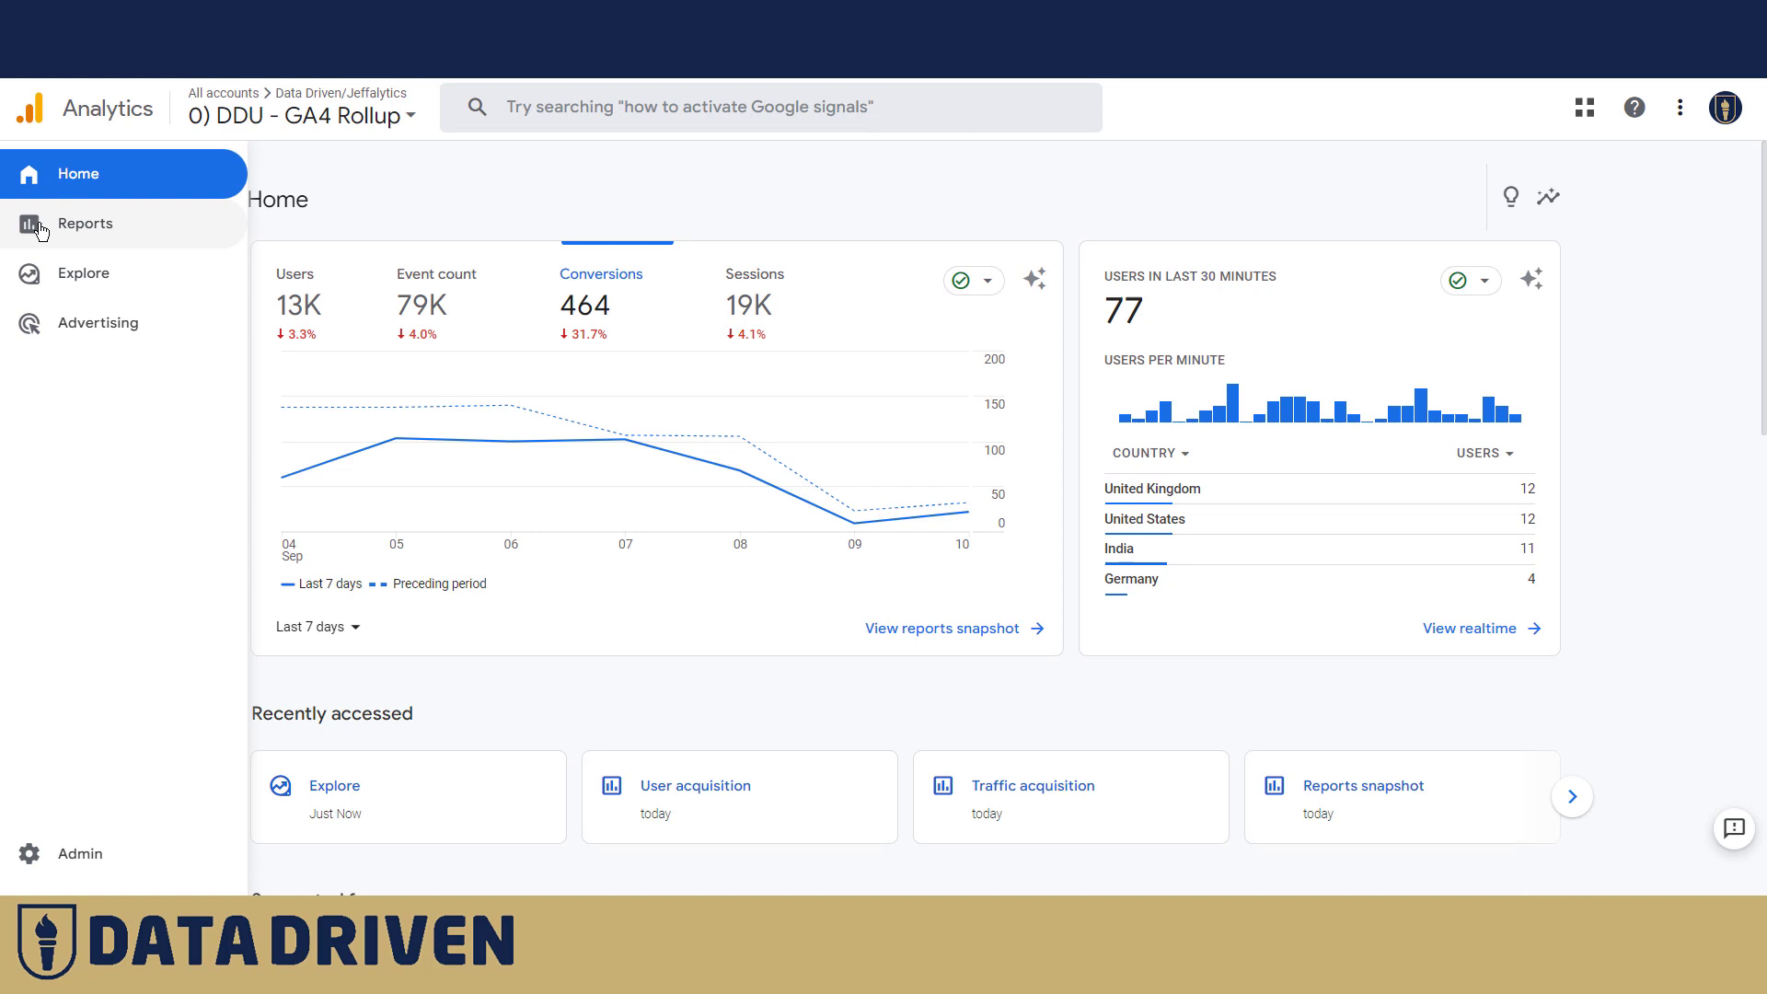
# Step: Open Reports > Acquisition > User acquisition and scroll to the new-users-by-channel table
pyautogui.click(69, 228)
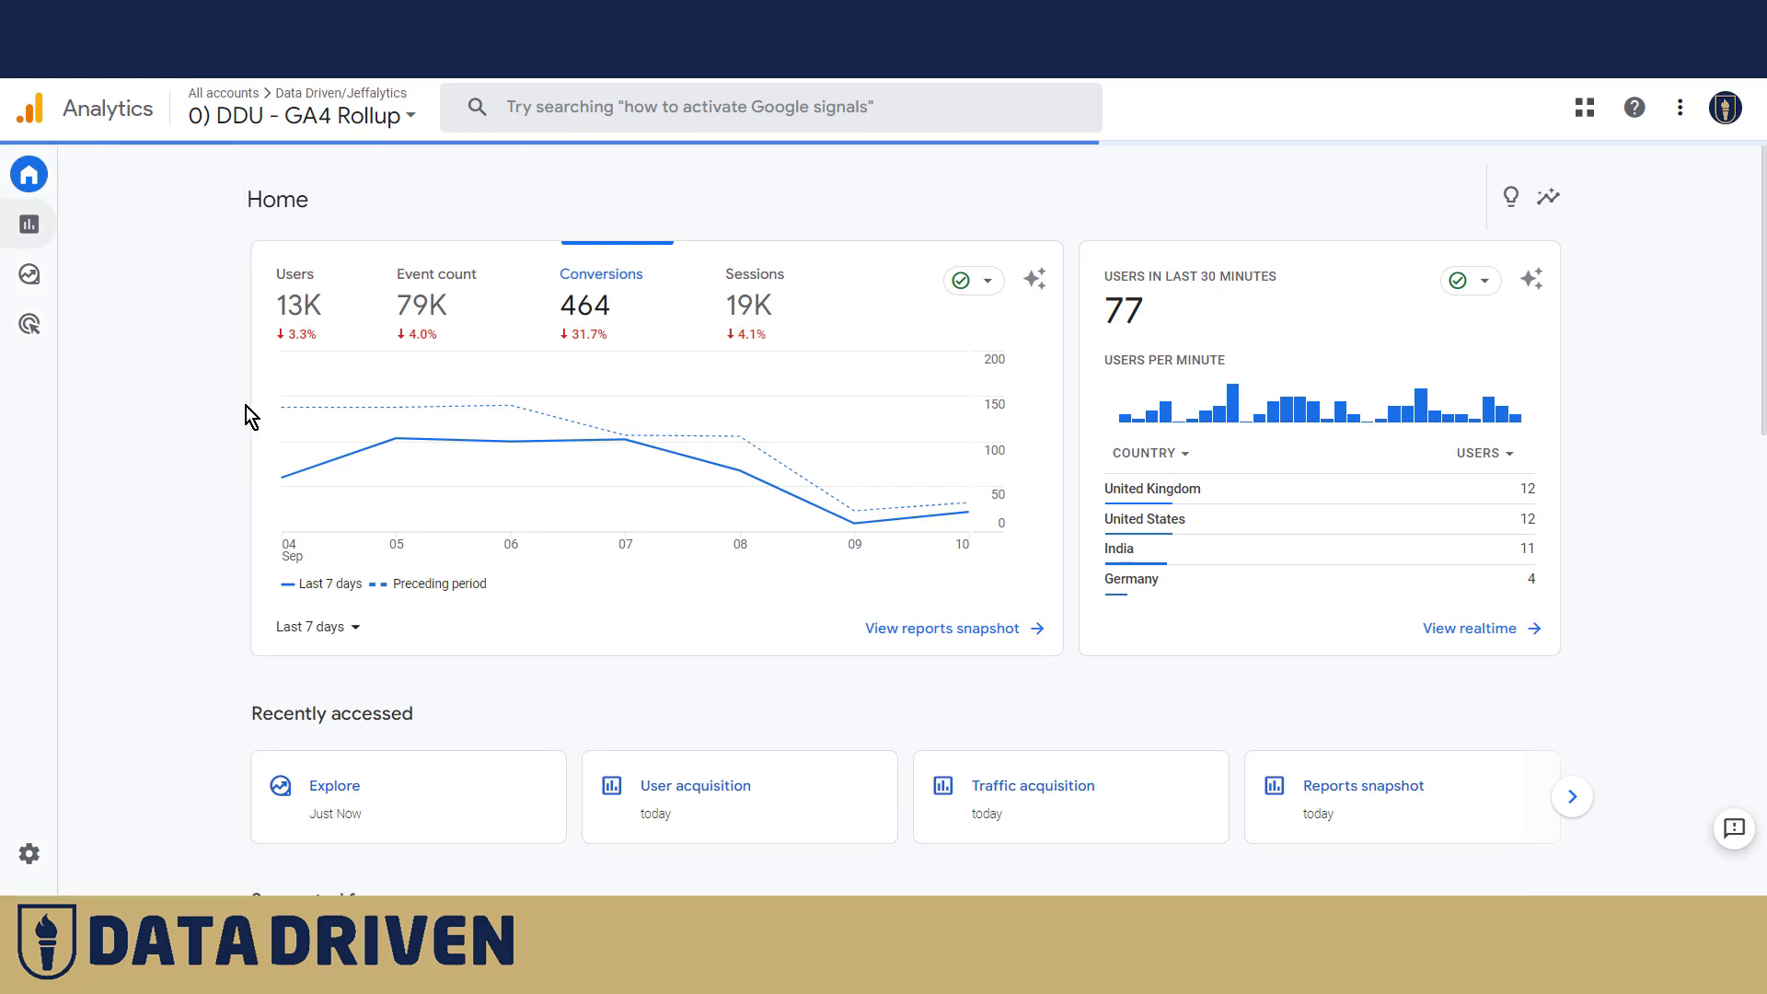
pyautogui.click(79, 379)
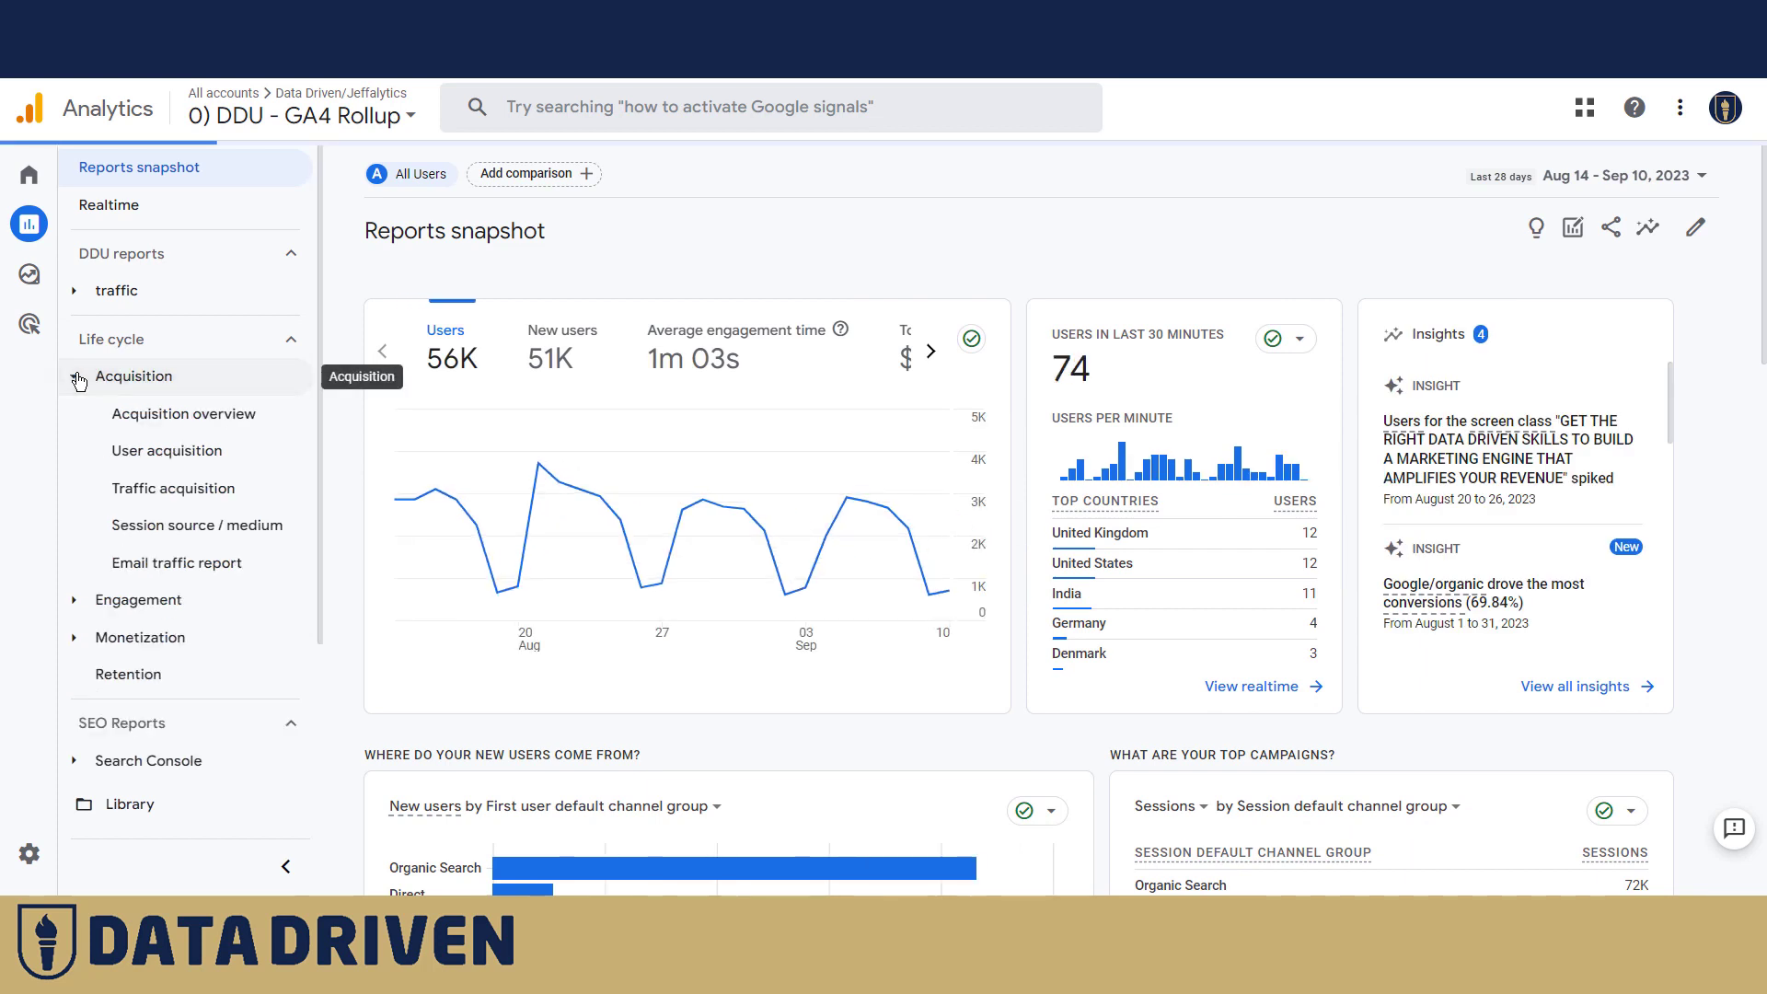
pyautogui.click(202, 465)
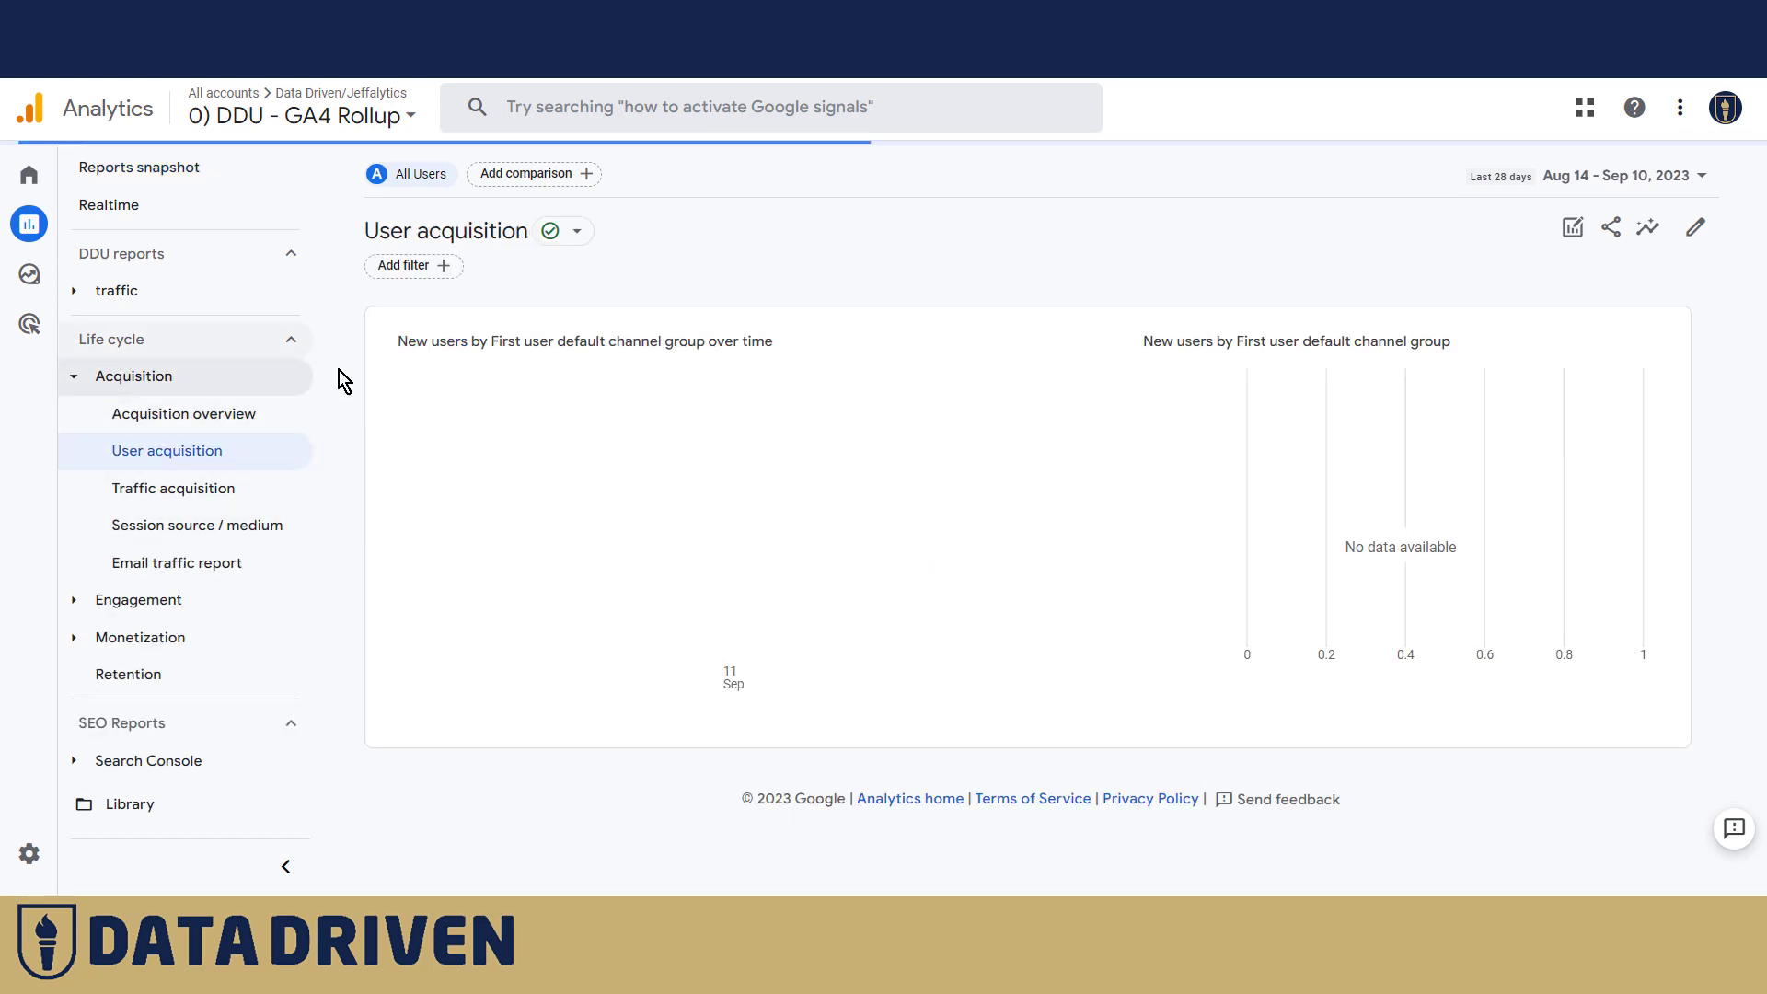
pyautogui.scroll(-5, 343, 367)
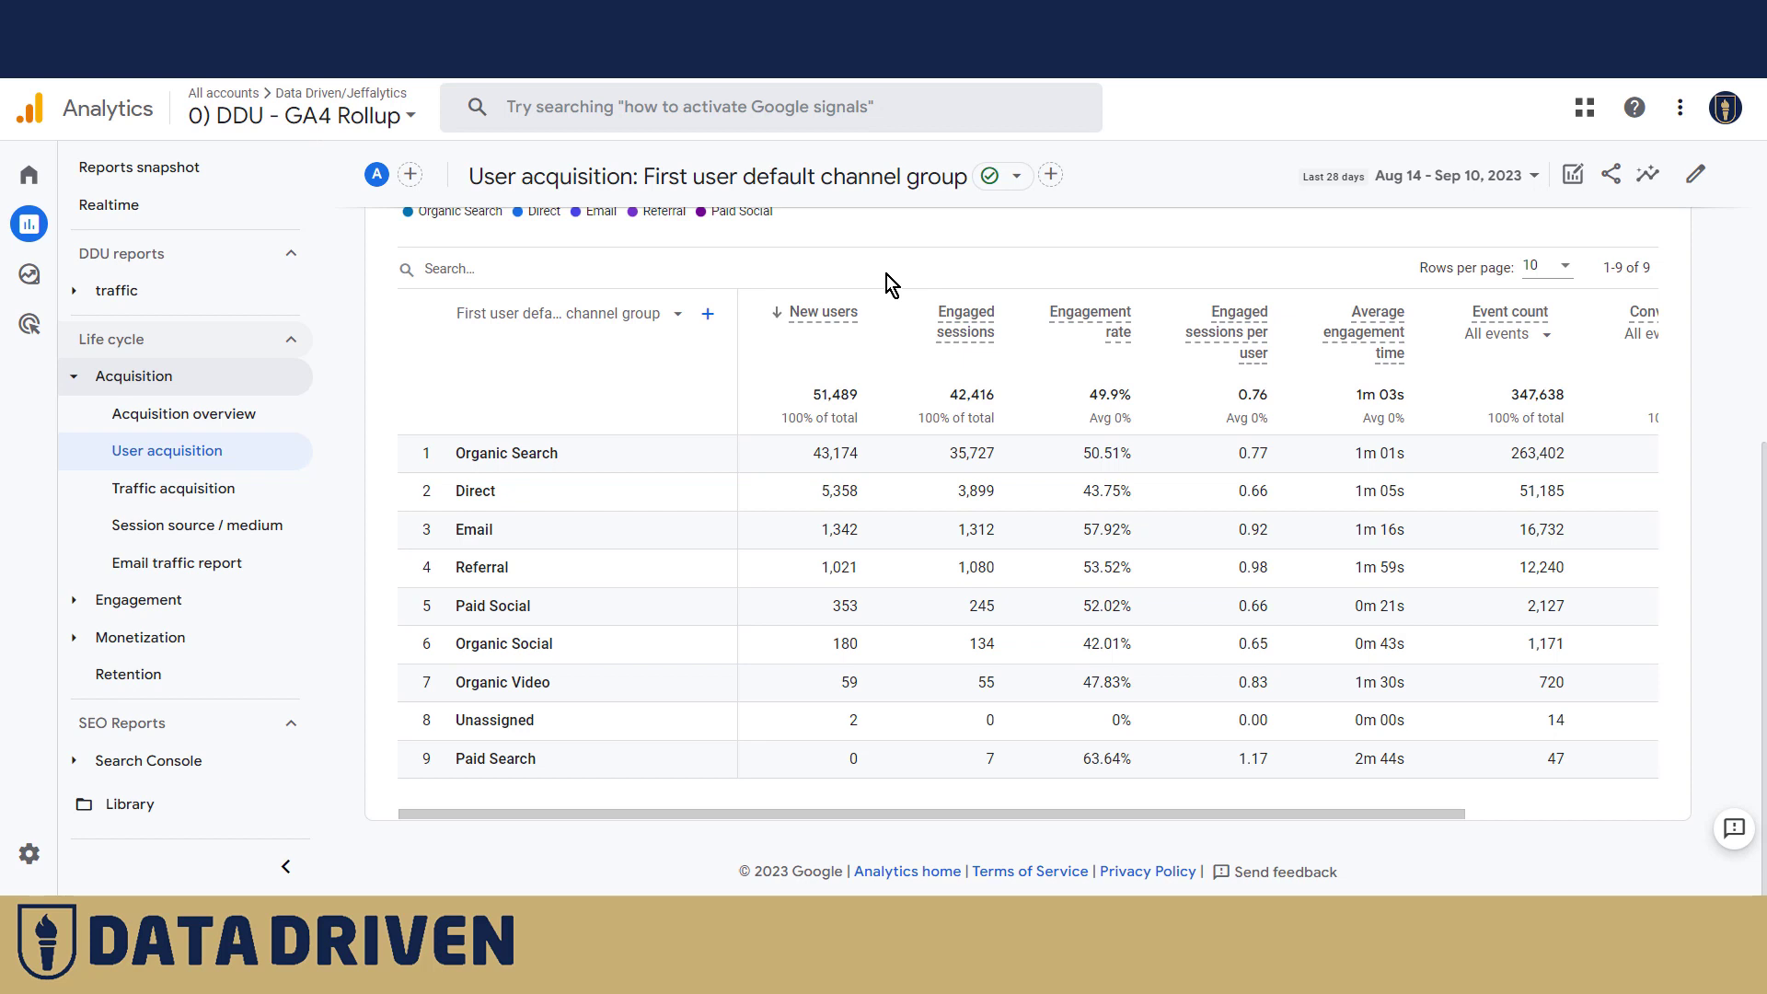
# Step: Add Total users and Users as metrics while customizing the User acquisition report
pyautogui.click(1696, 176)
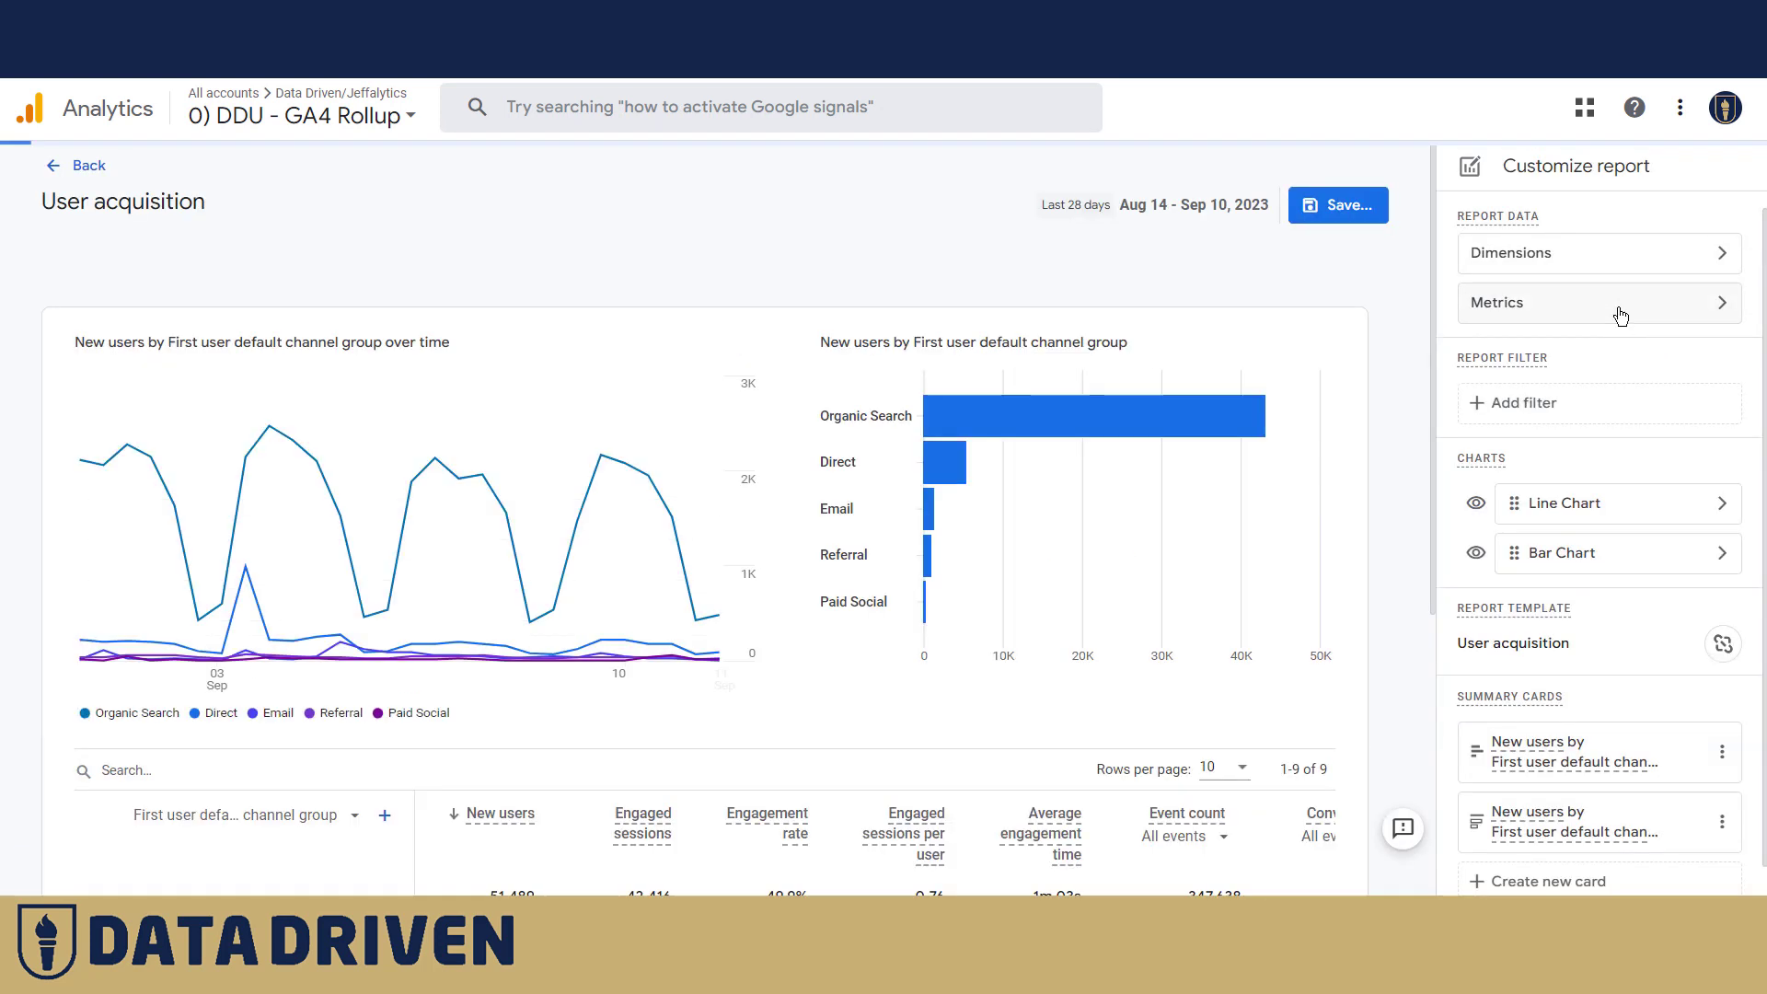
pyautogui.click(1617, 304)
pyautogui.click(1600, 688)
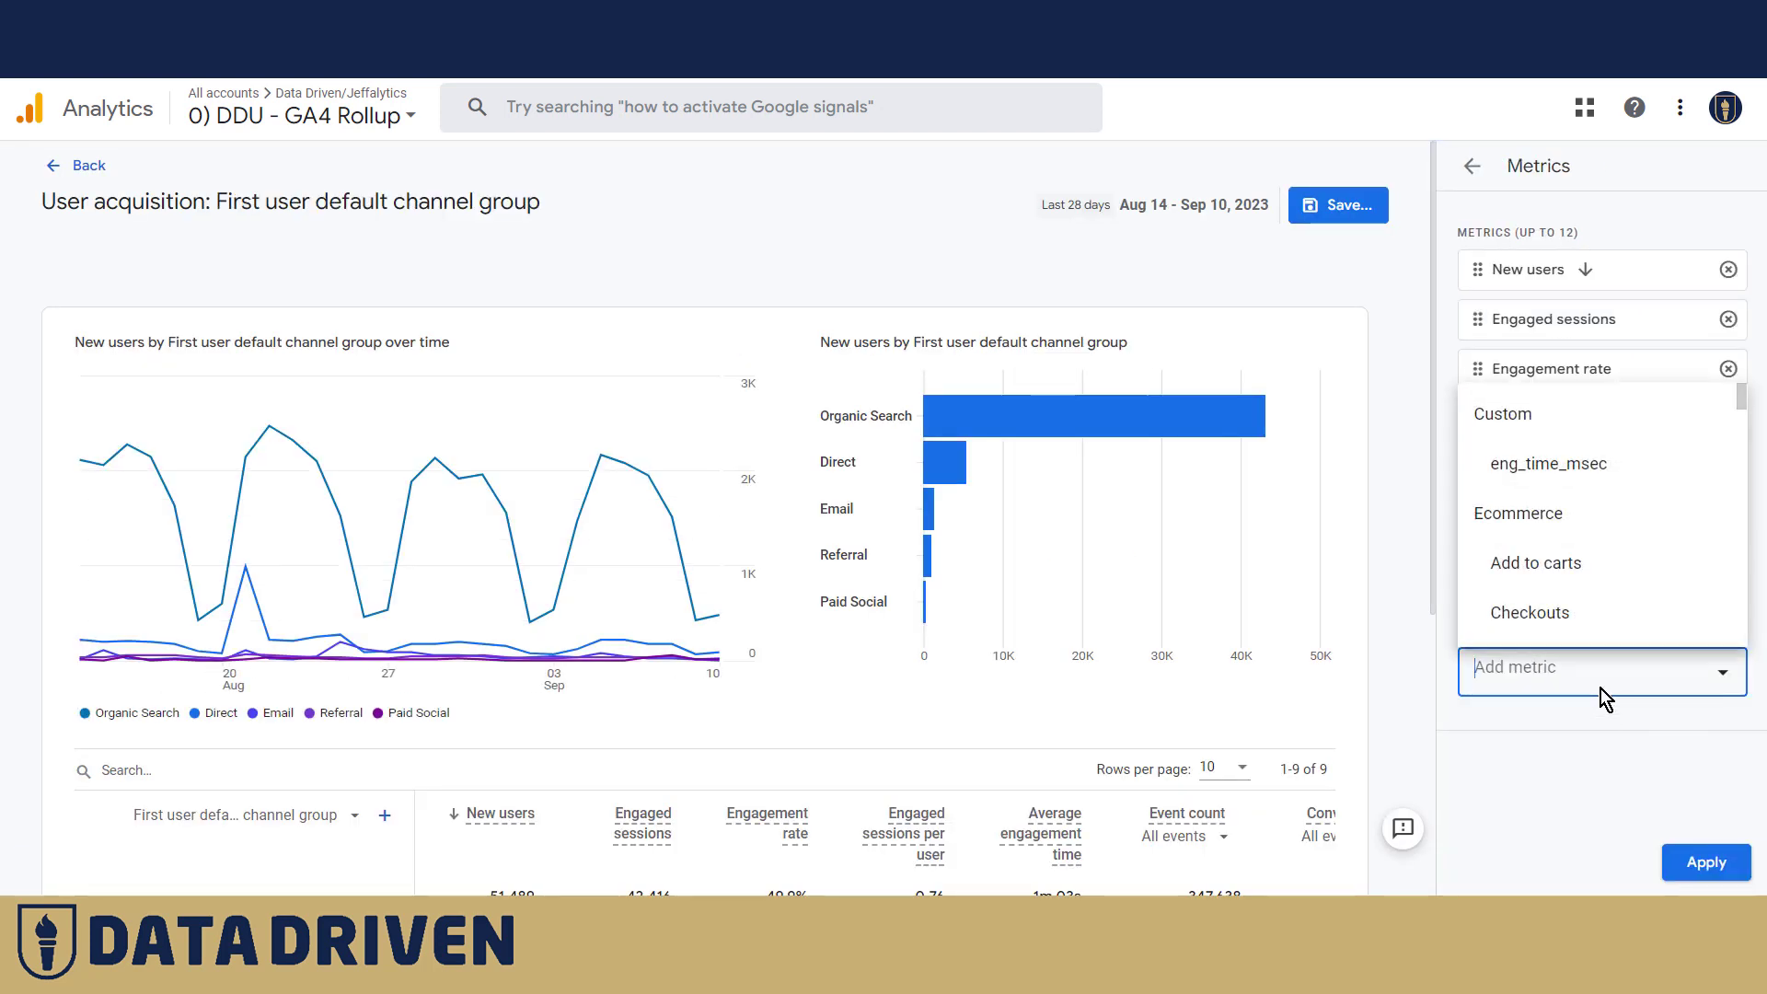
pyautogui.write('total')
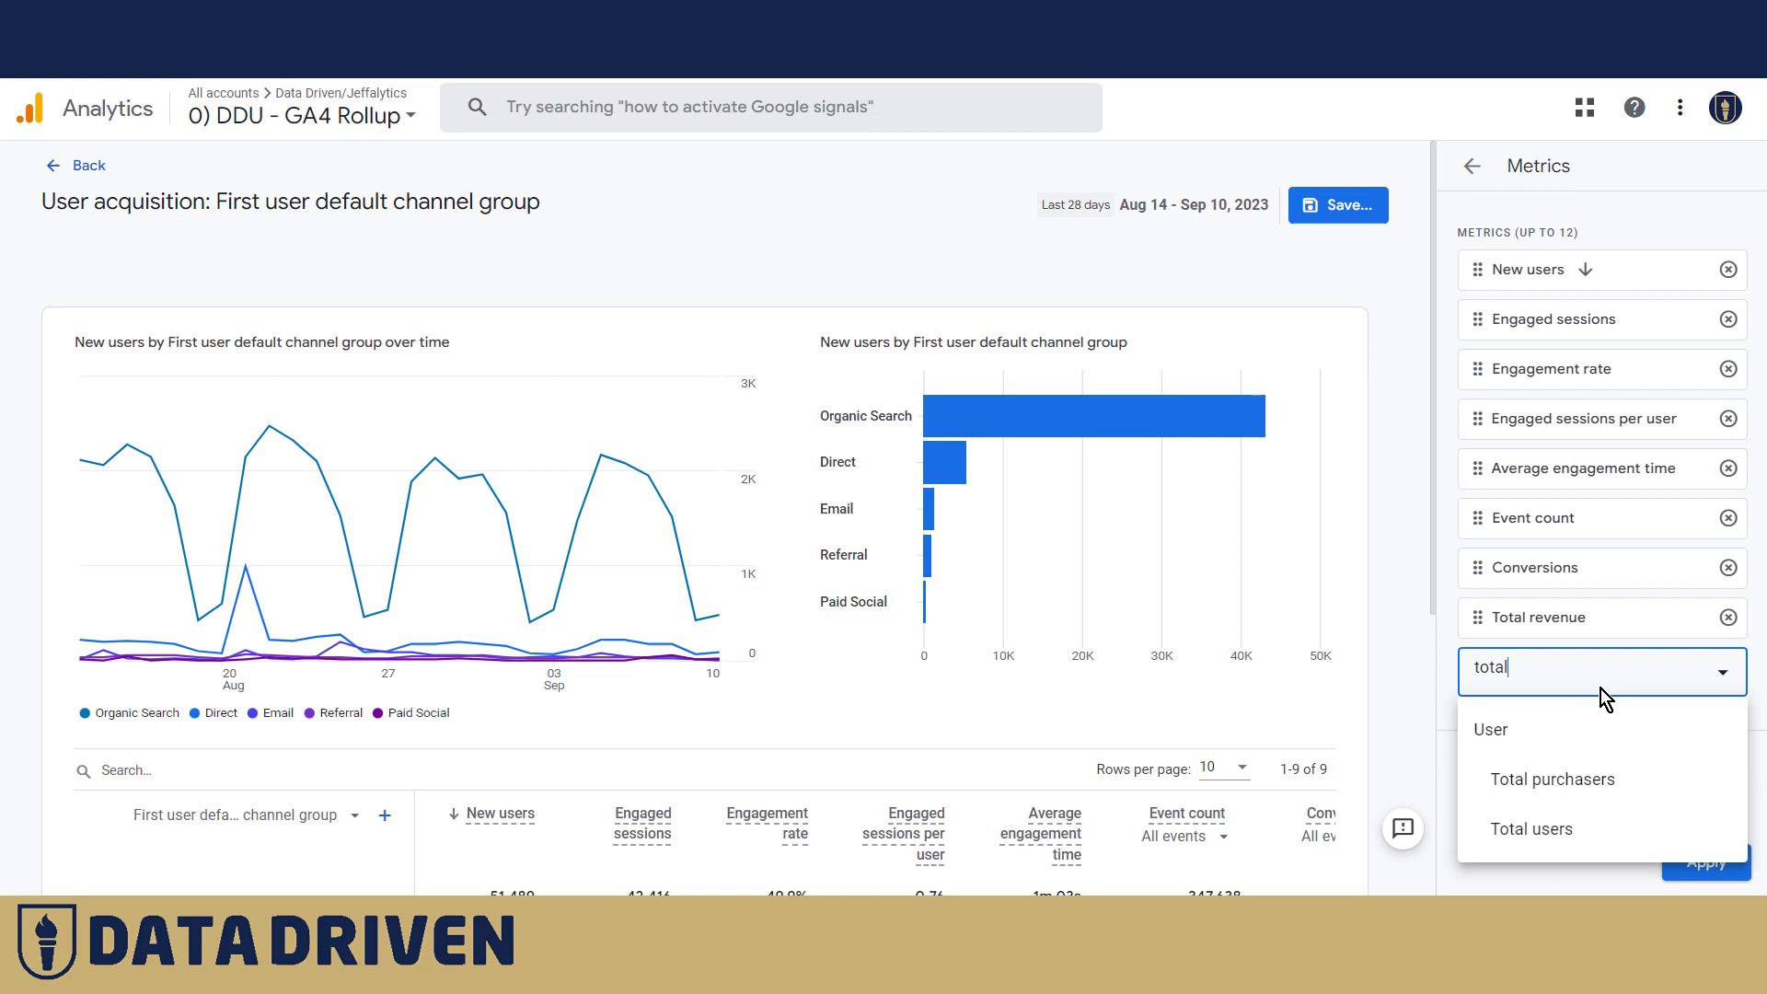
pyautogui.click(1550, 830)
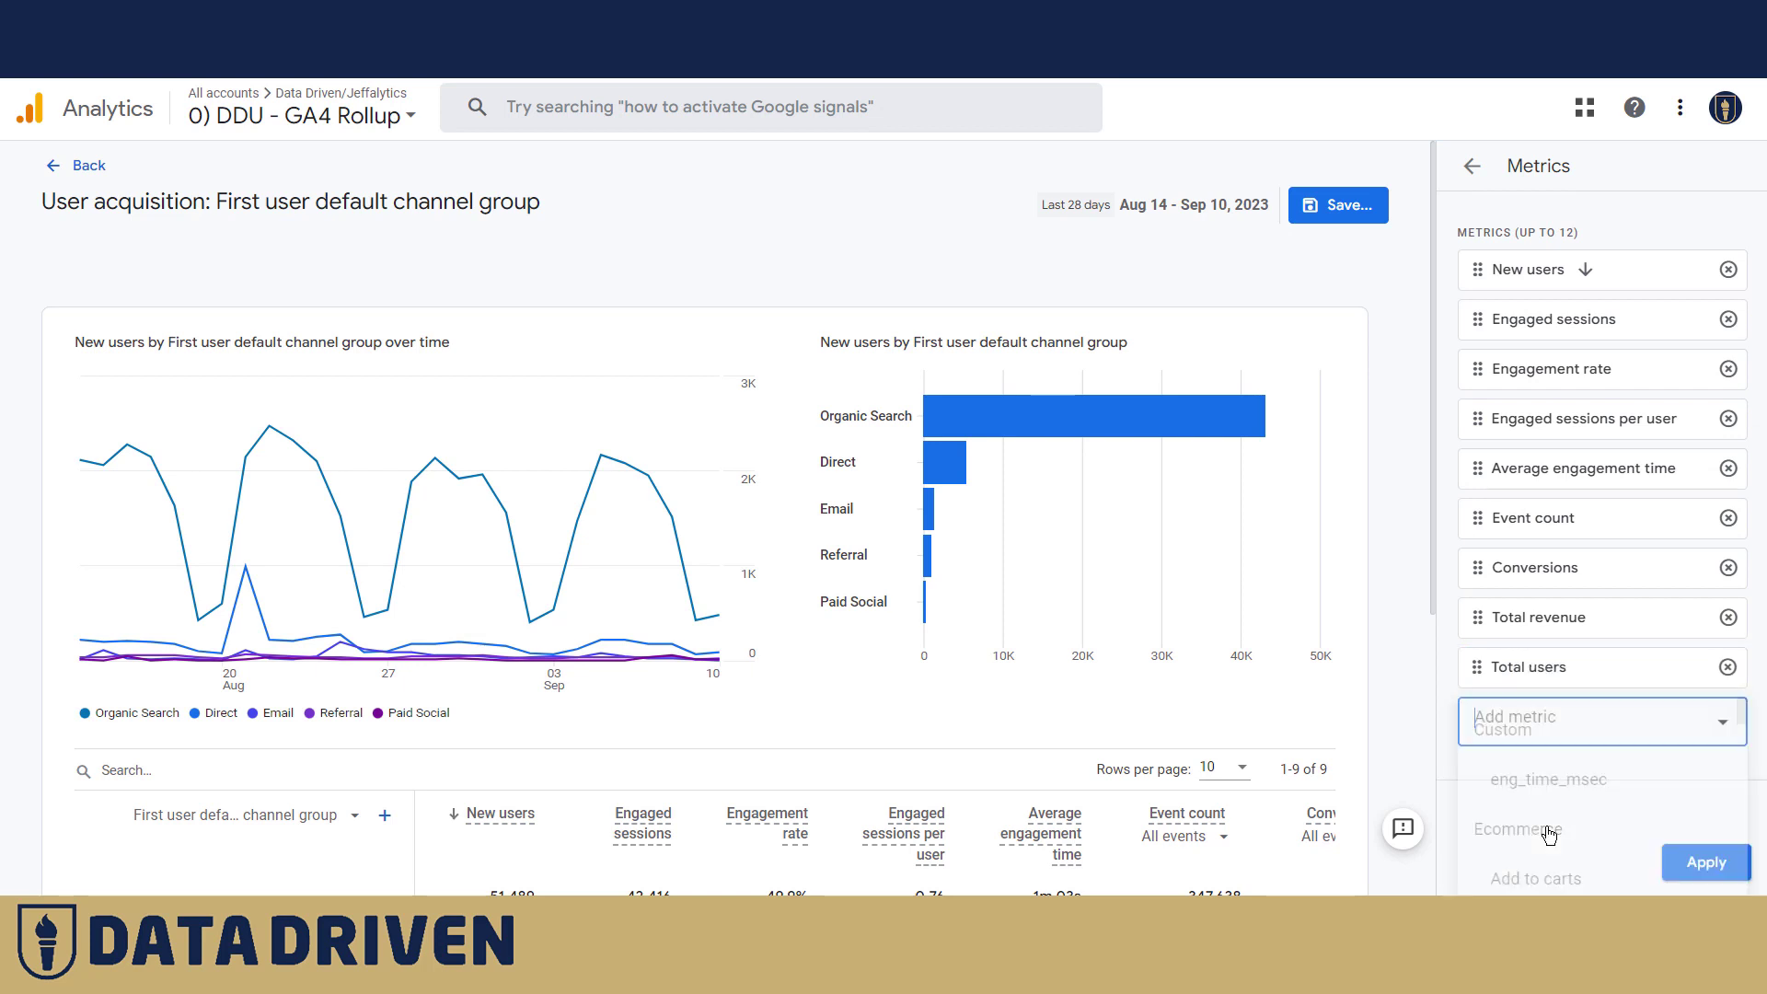
pyautogui.click(1638, 728)
pyautogui.write('users')
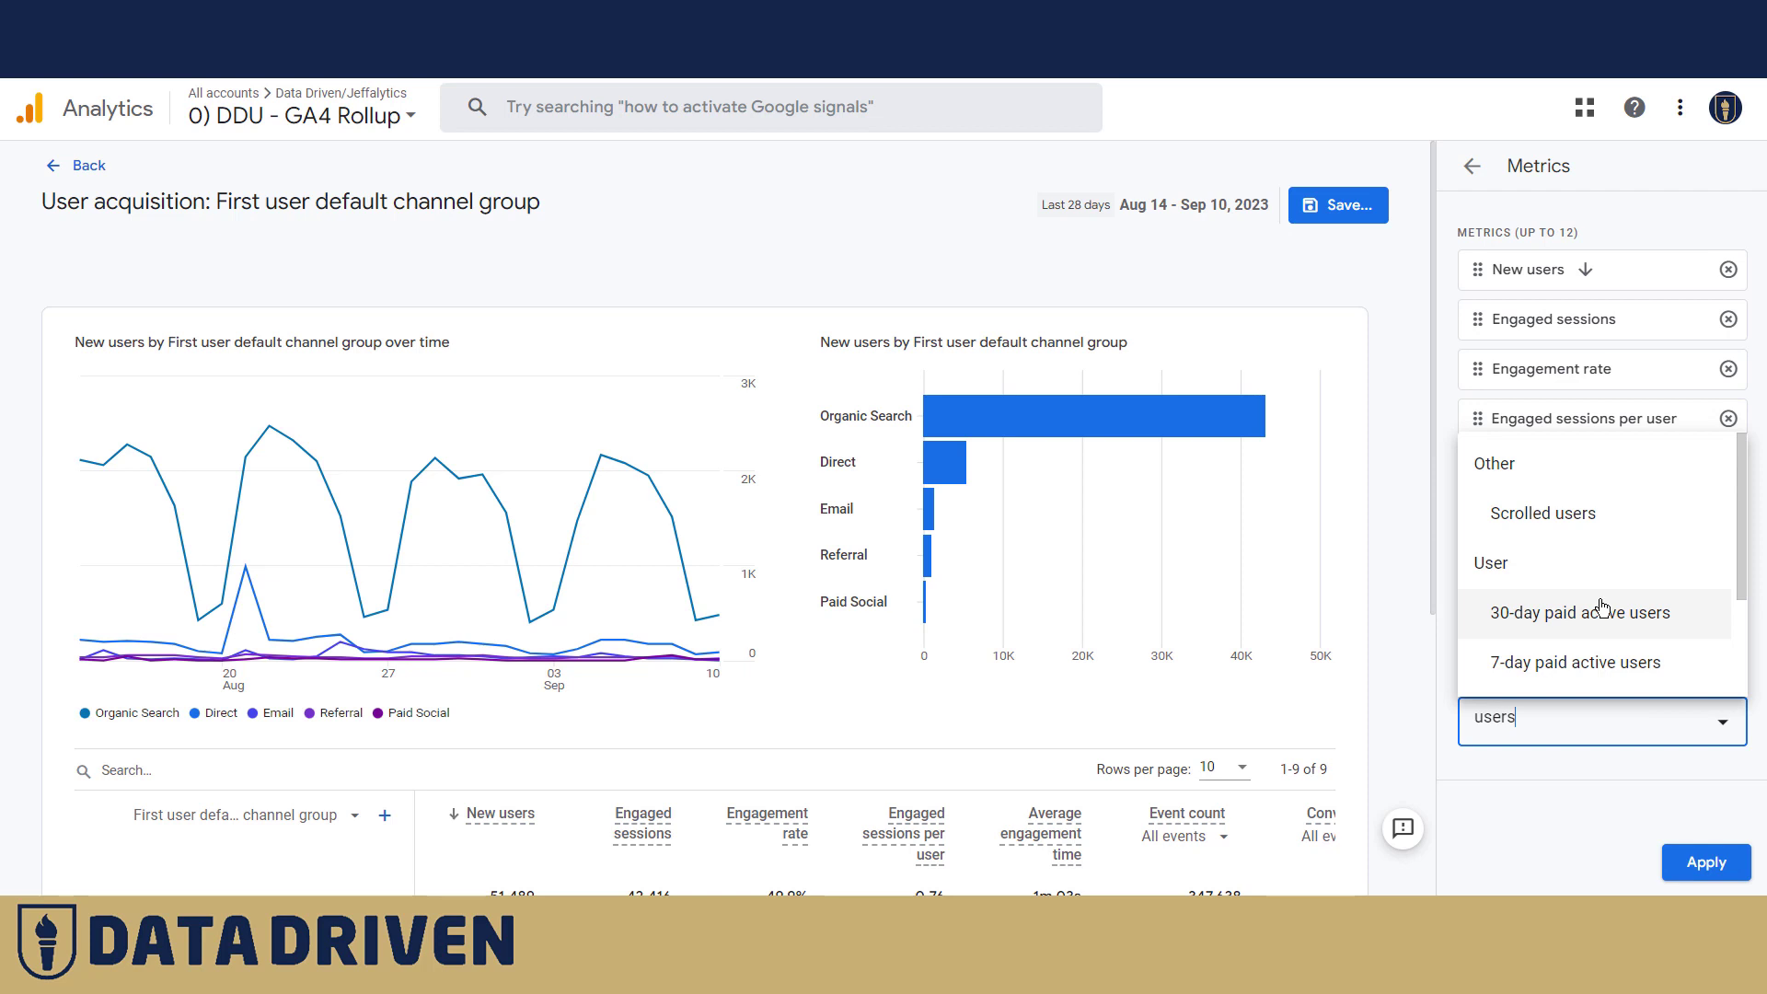
pyautogui.scroll(-3, 1601, 608)
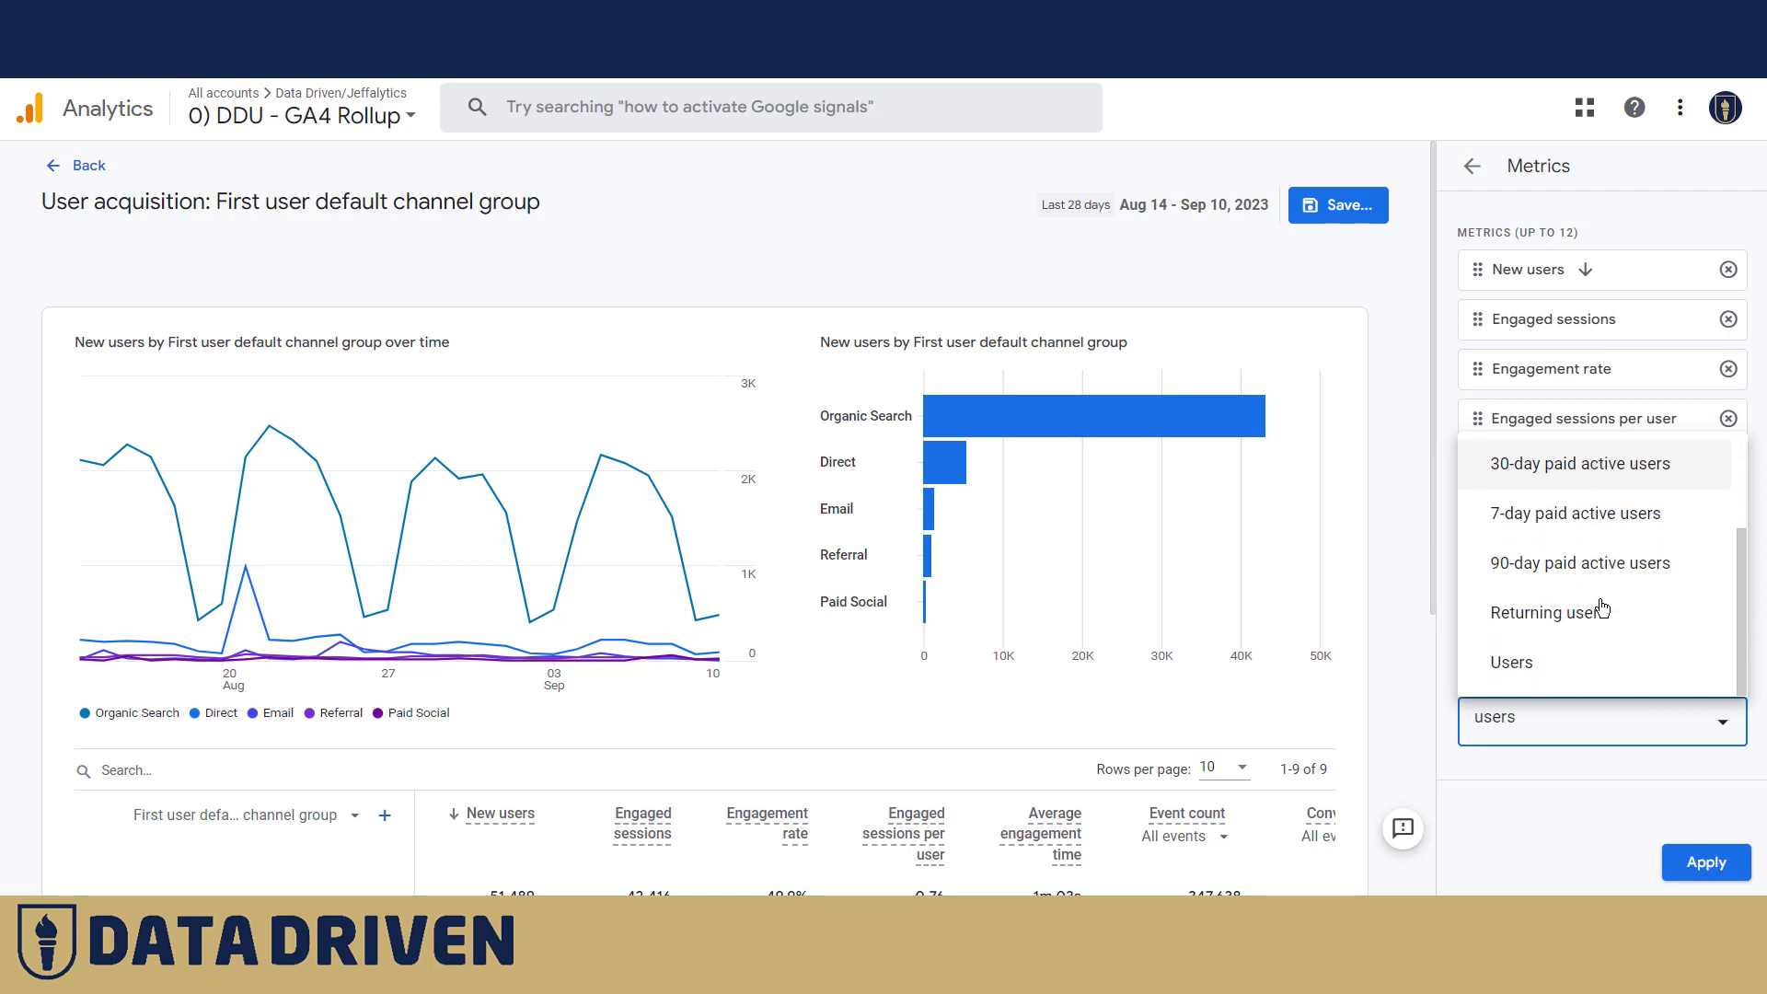
pyautogui.click(1509, 674)
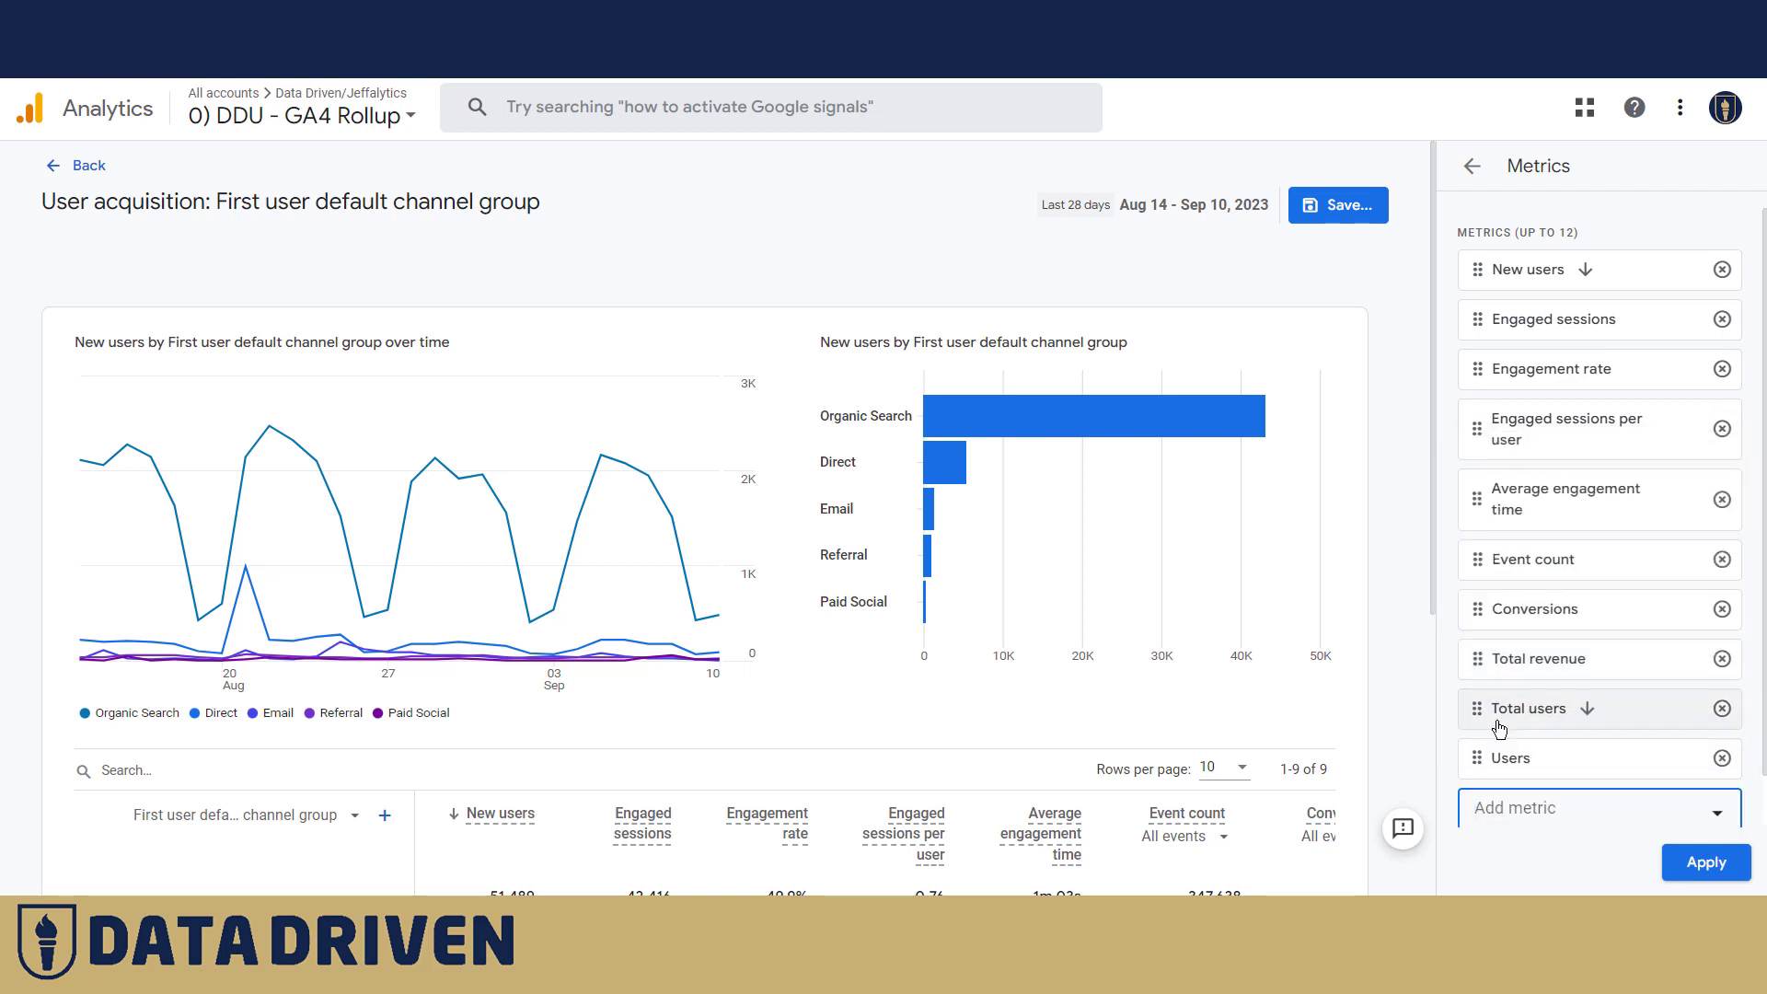
# Step: Reorder the metrics so Total users then Users follow New users, and apply
pyautogui.moveTo(1479, 707); pyautogui.dragTo(1479, 319)
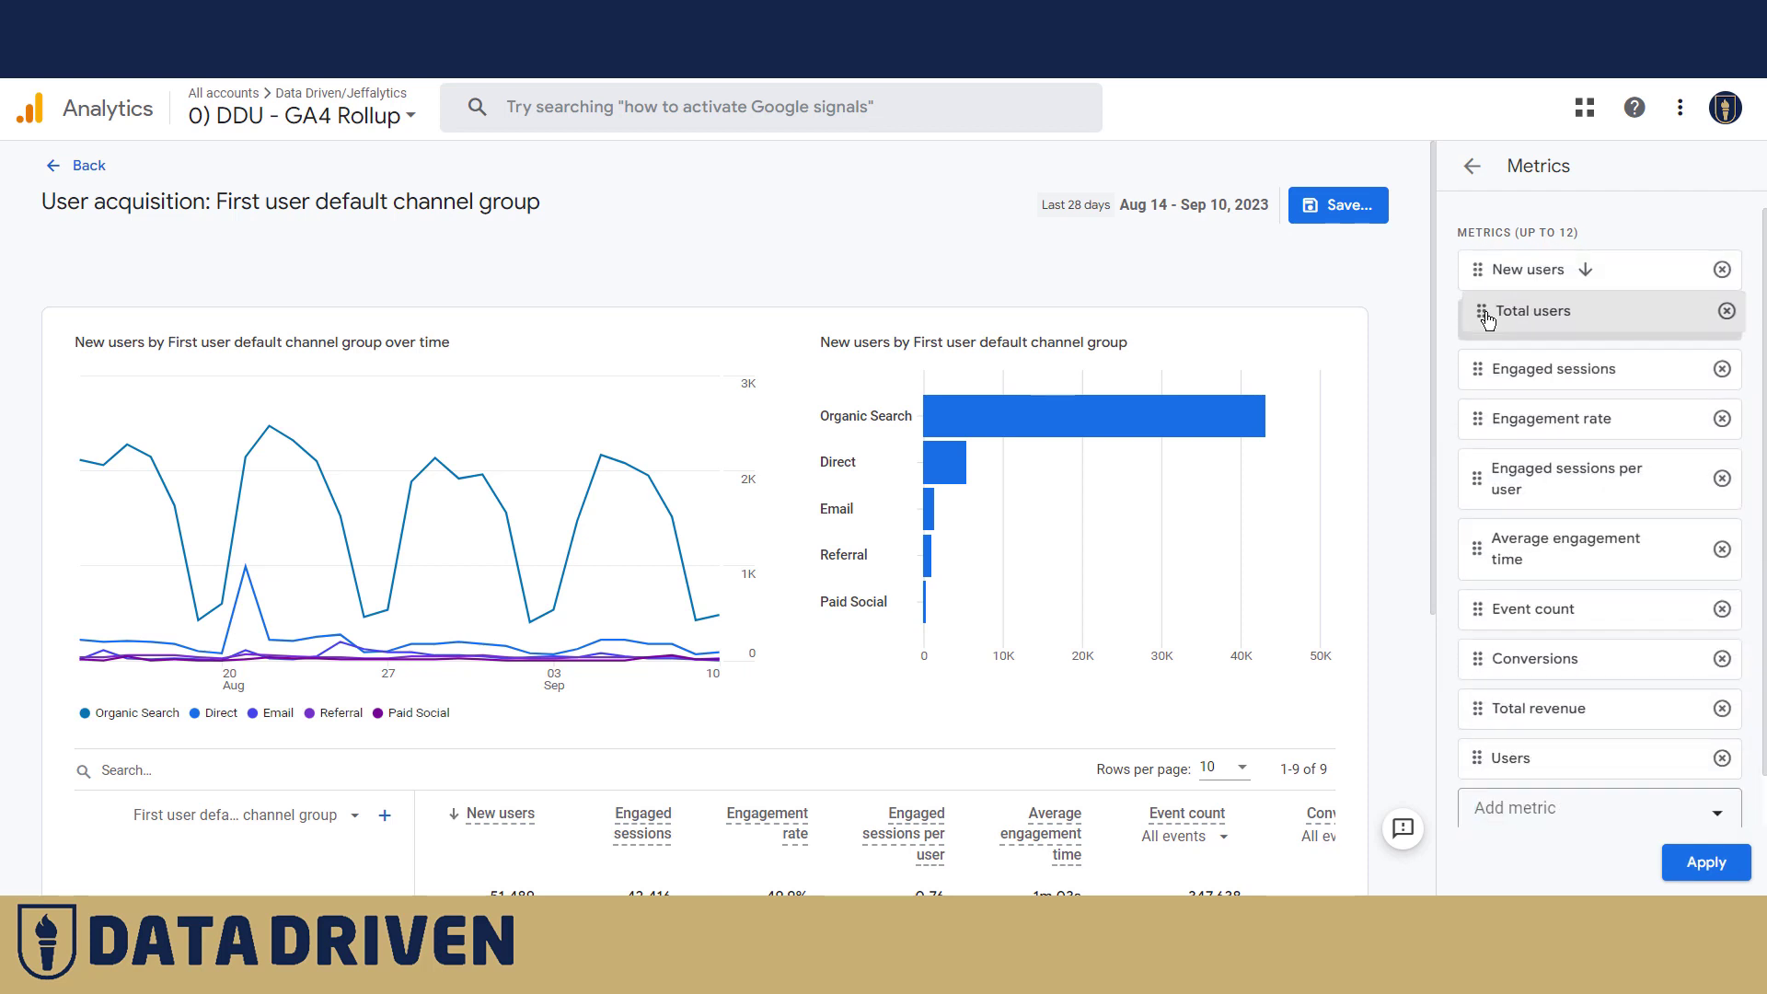
pyautogui.moveTo(1475, 757); pyautogui.dragTo(1501, 368)
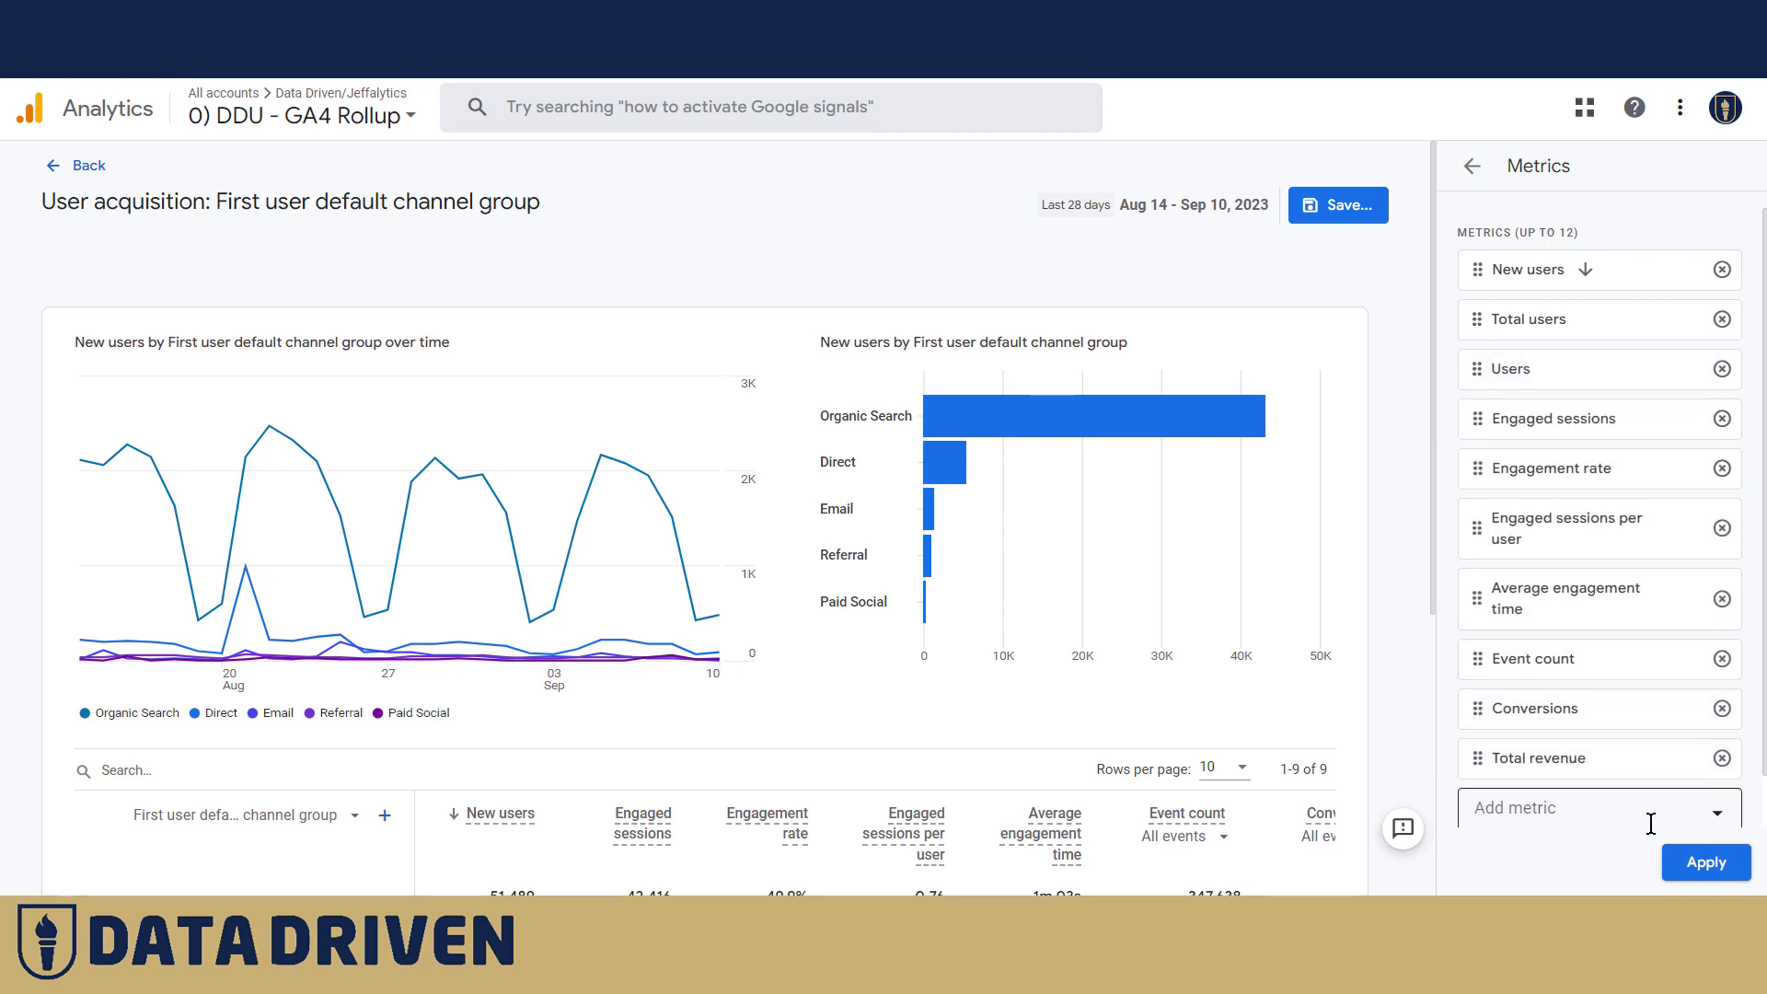
pyautogui.click(1706, 861)
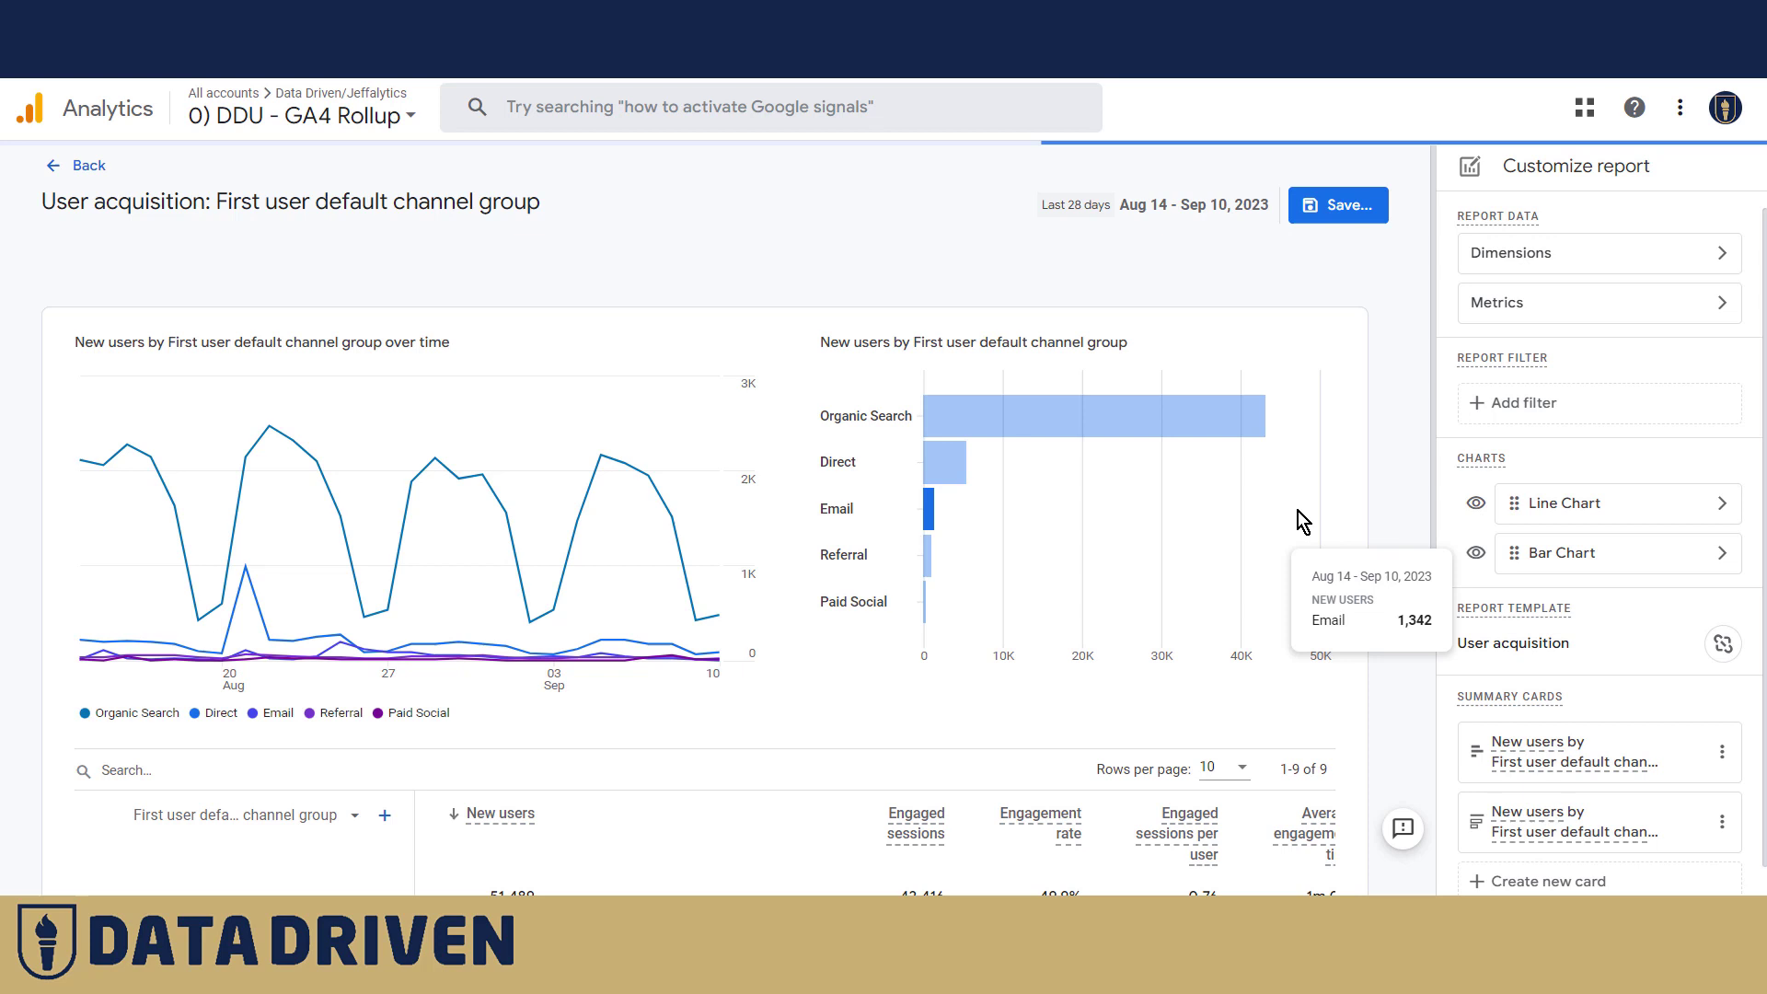
pyautogui.scroll(-5, 1356, 485)
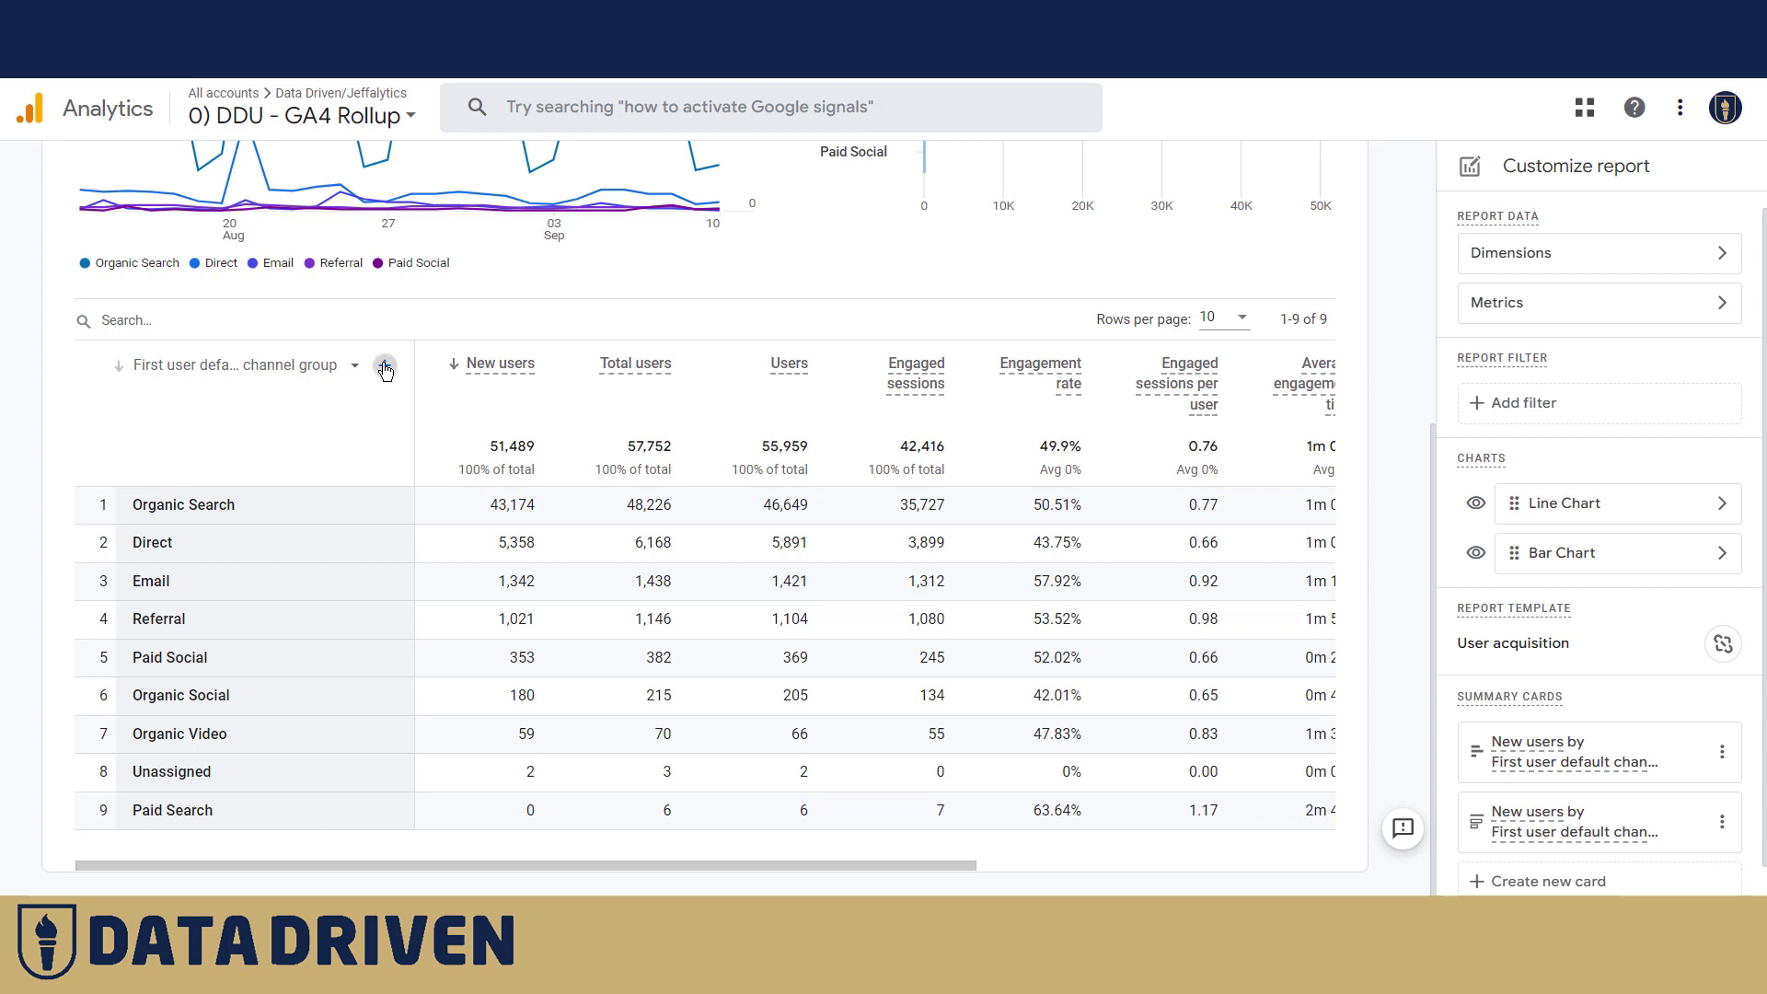
# Step: Add Landing page + query string as a secondary dimension to the channel table and scroll through it
pyautogui.click(385, 368)
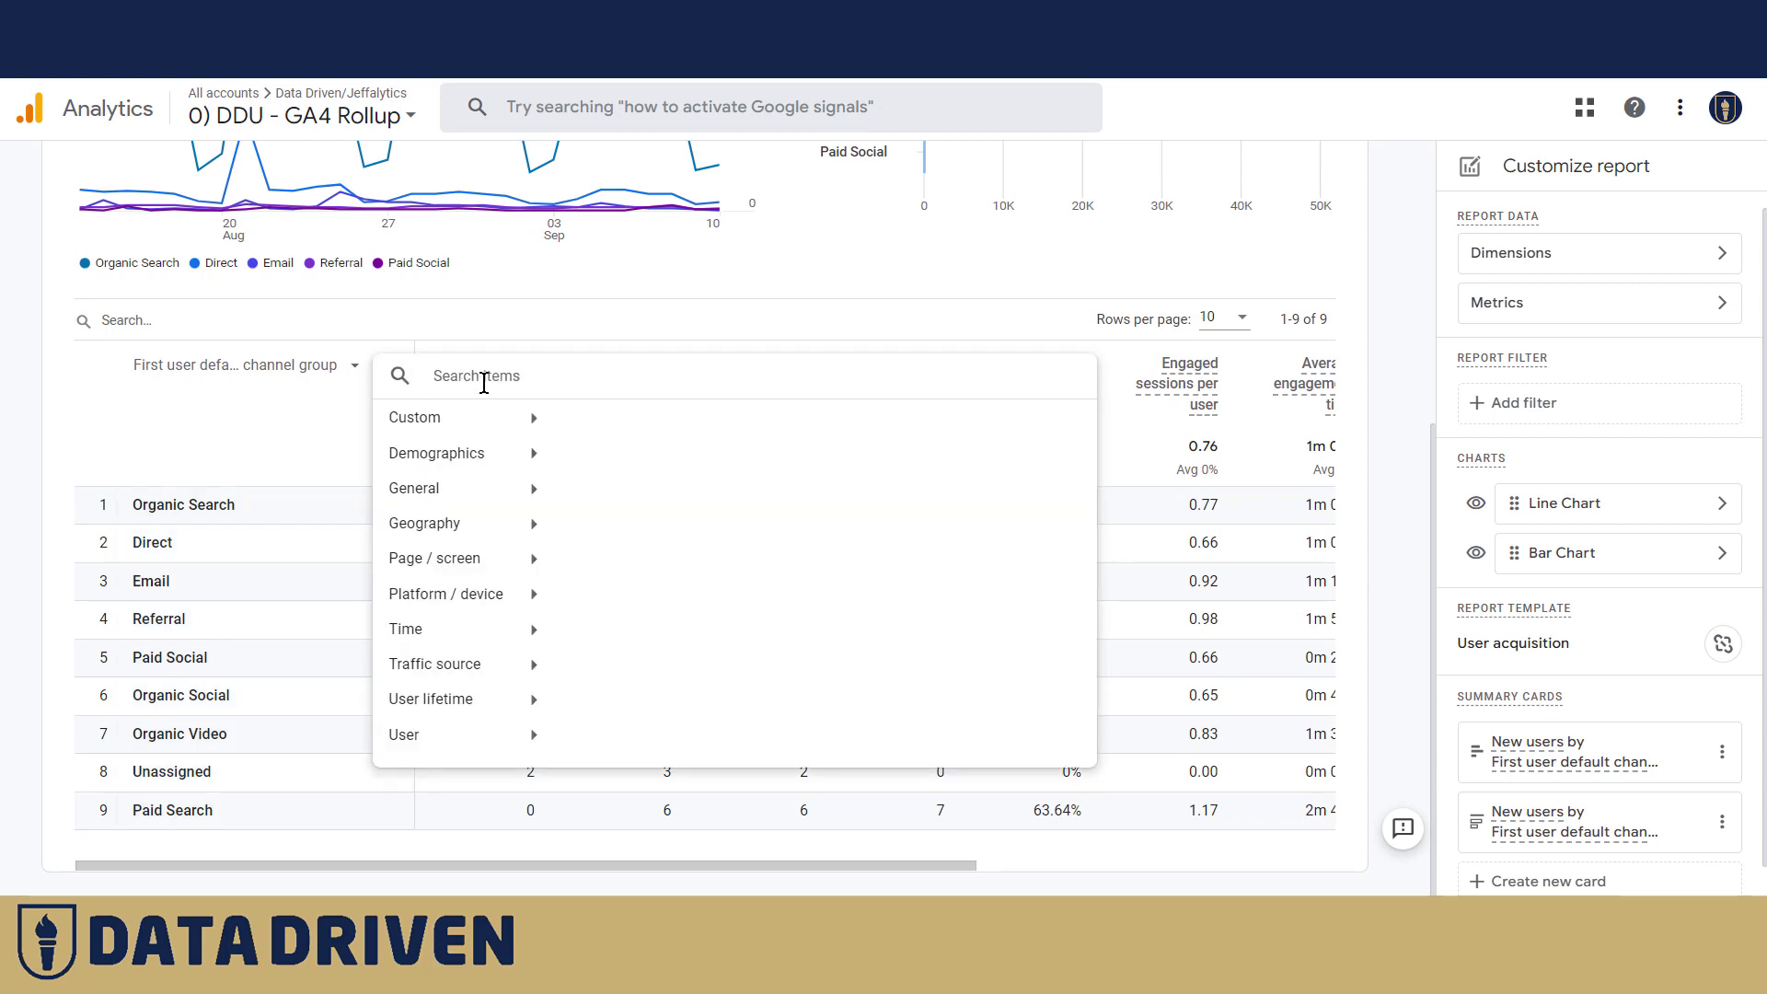
pyautogui.write('lan')
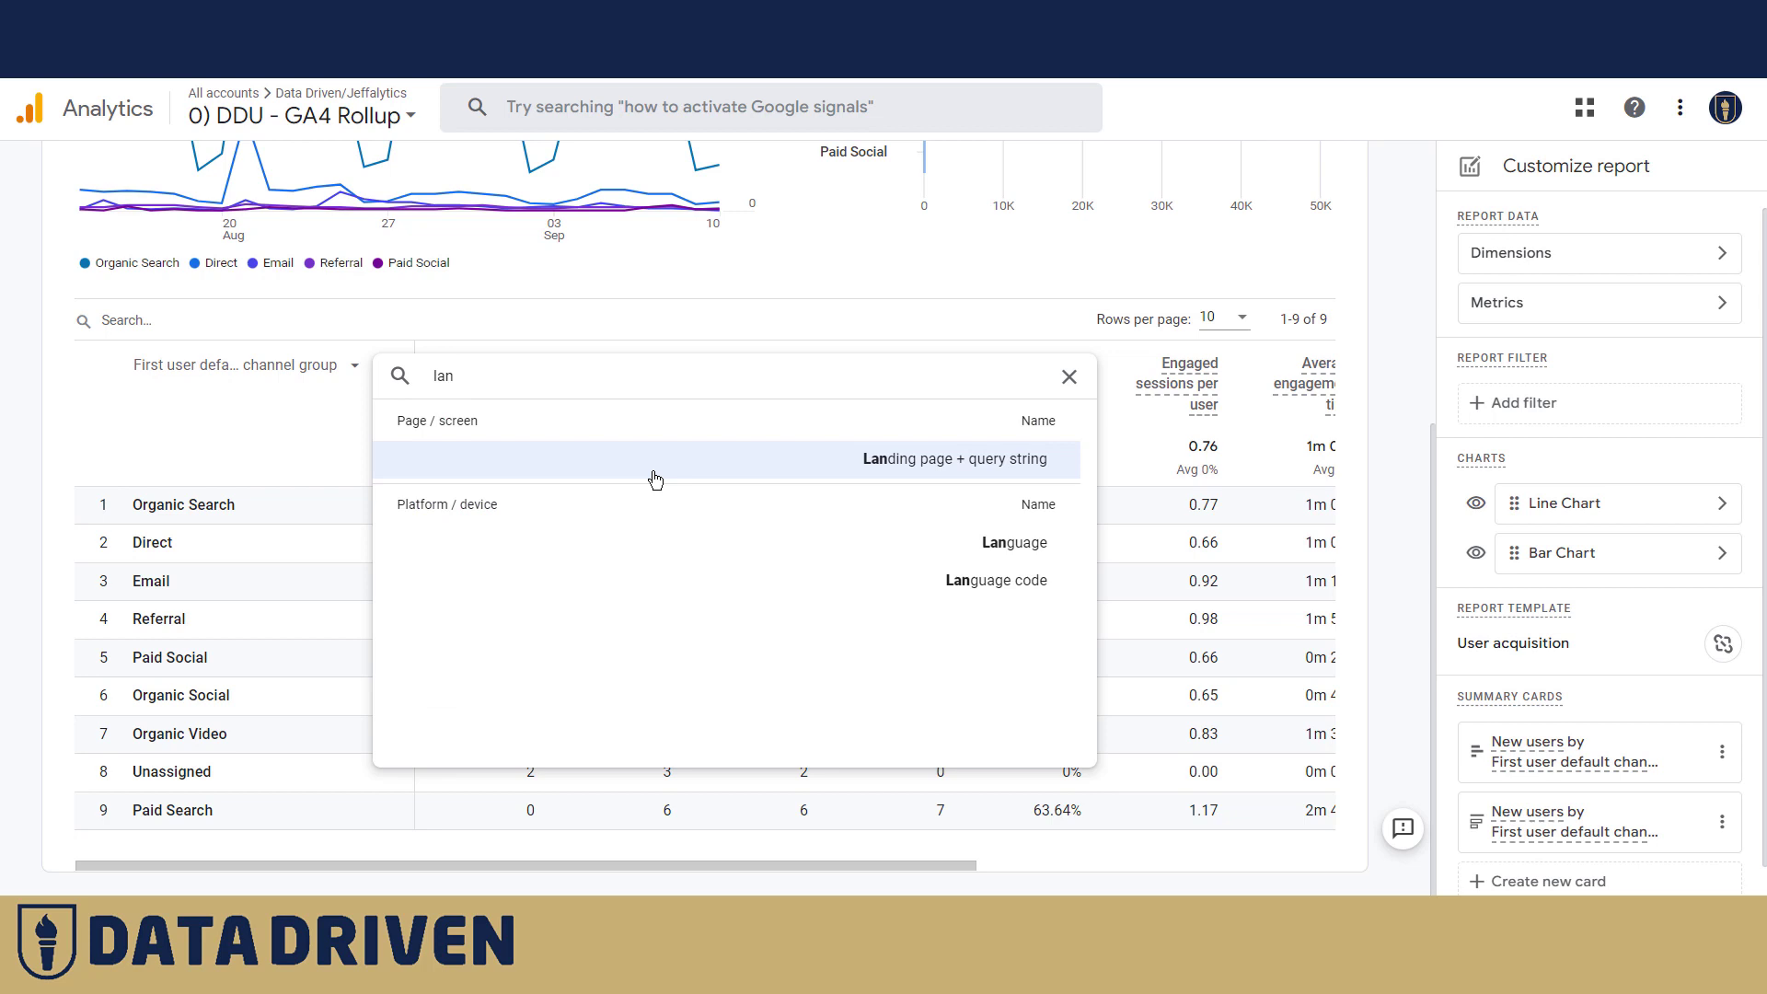
pyautogui.click(850, 464)
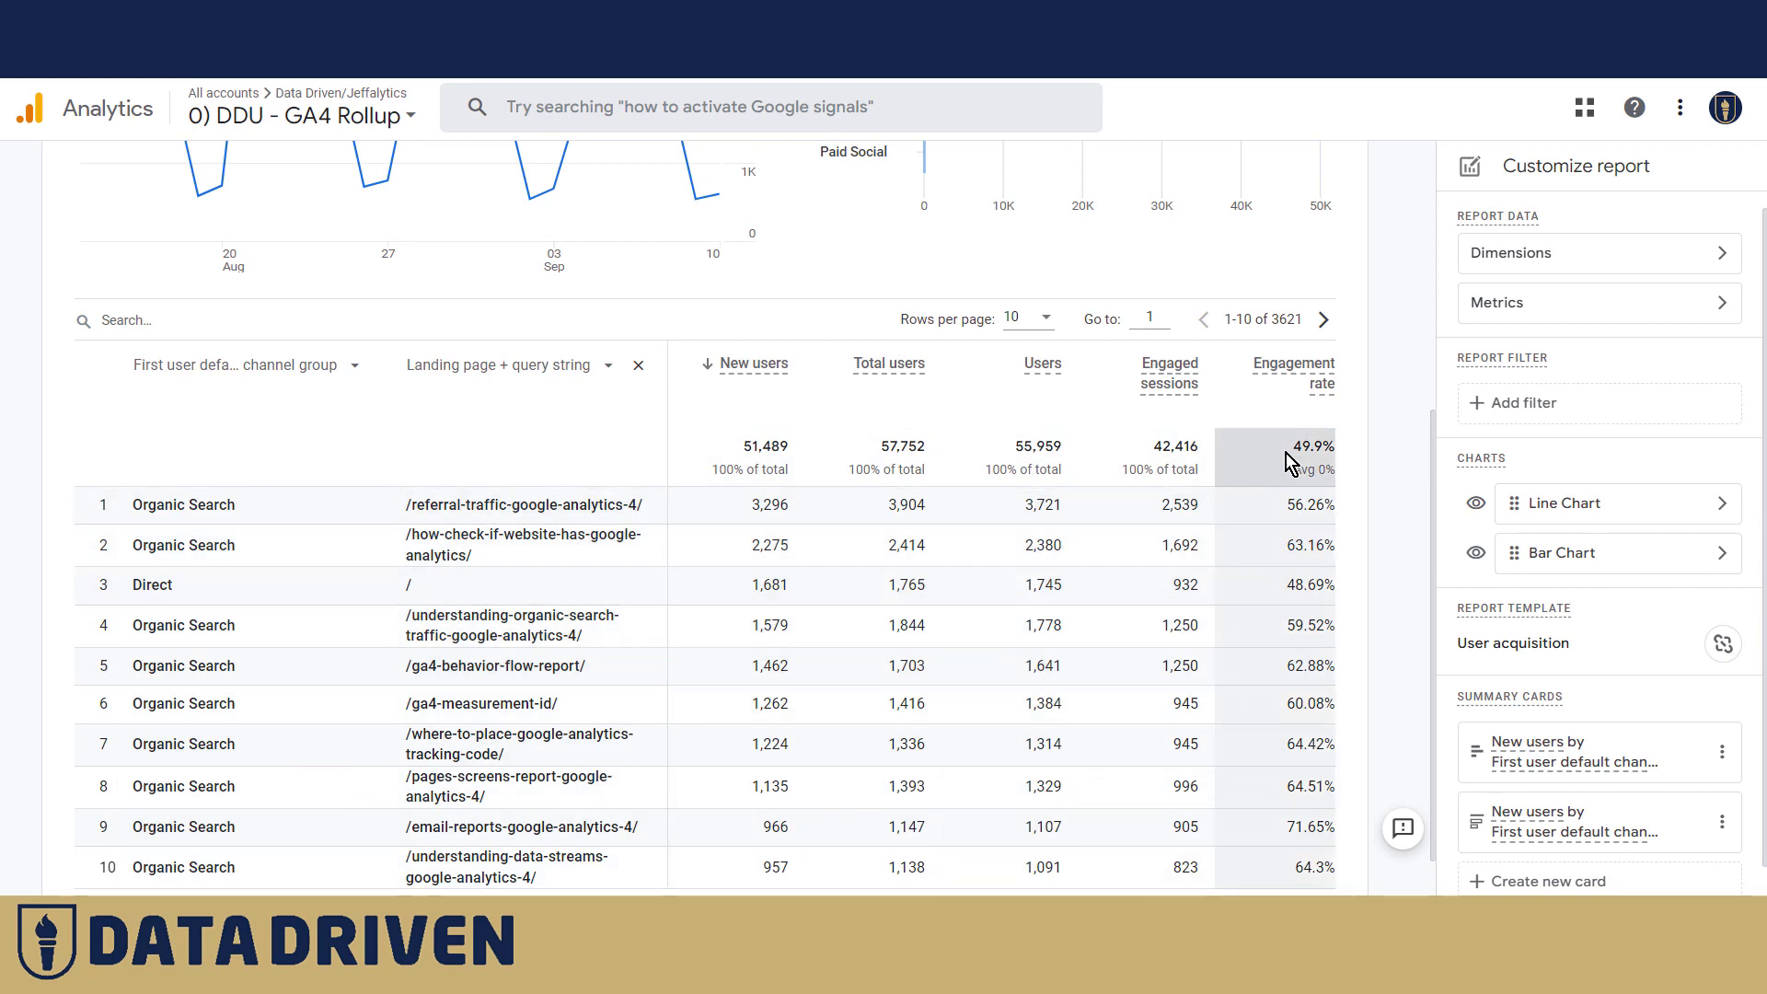
pyautogui.scroll(-1, 1145, 561)
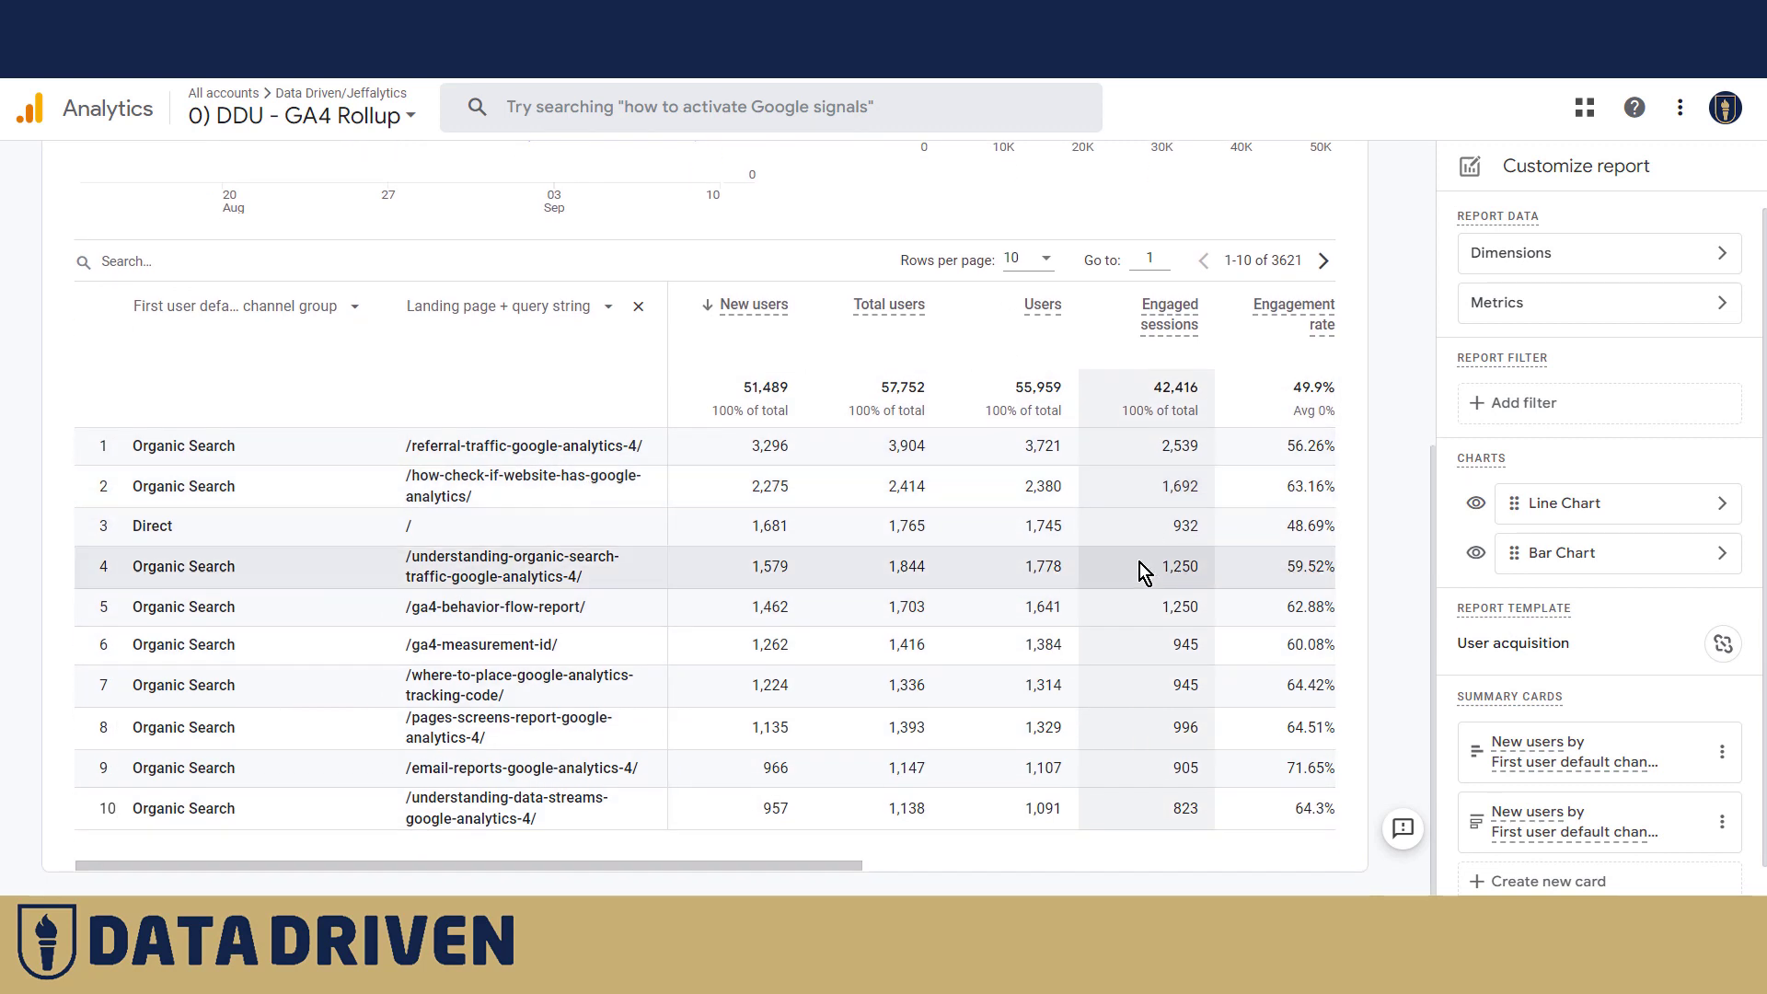
pyautogui.moveTo(773, 867); pyautogui.dragTo(1017, 869)
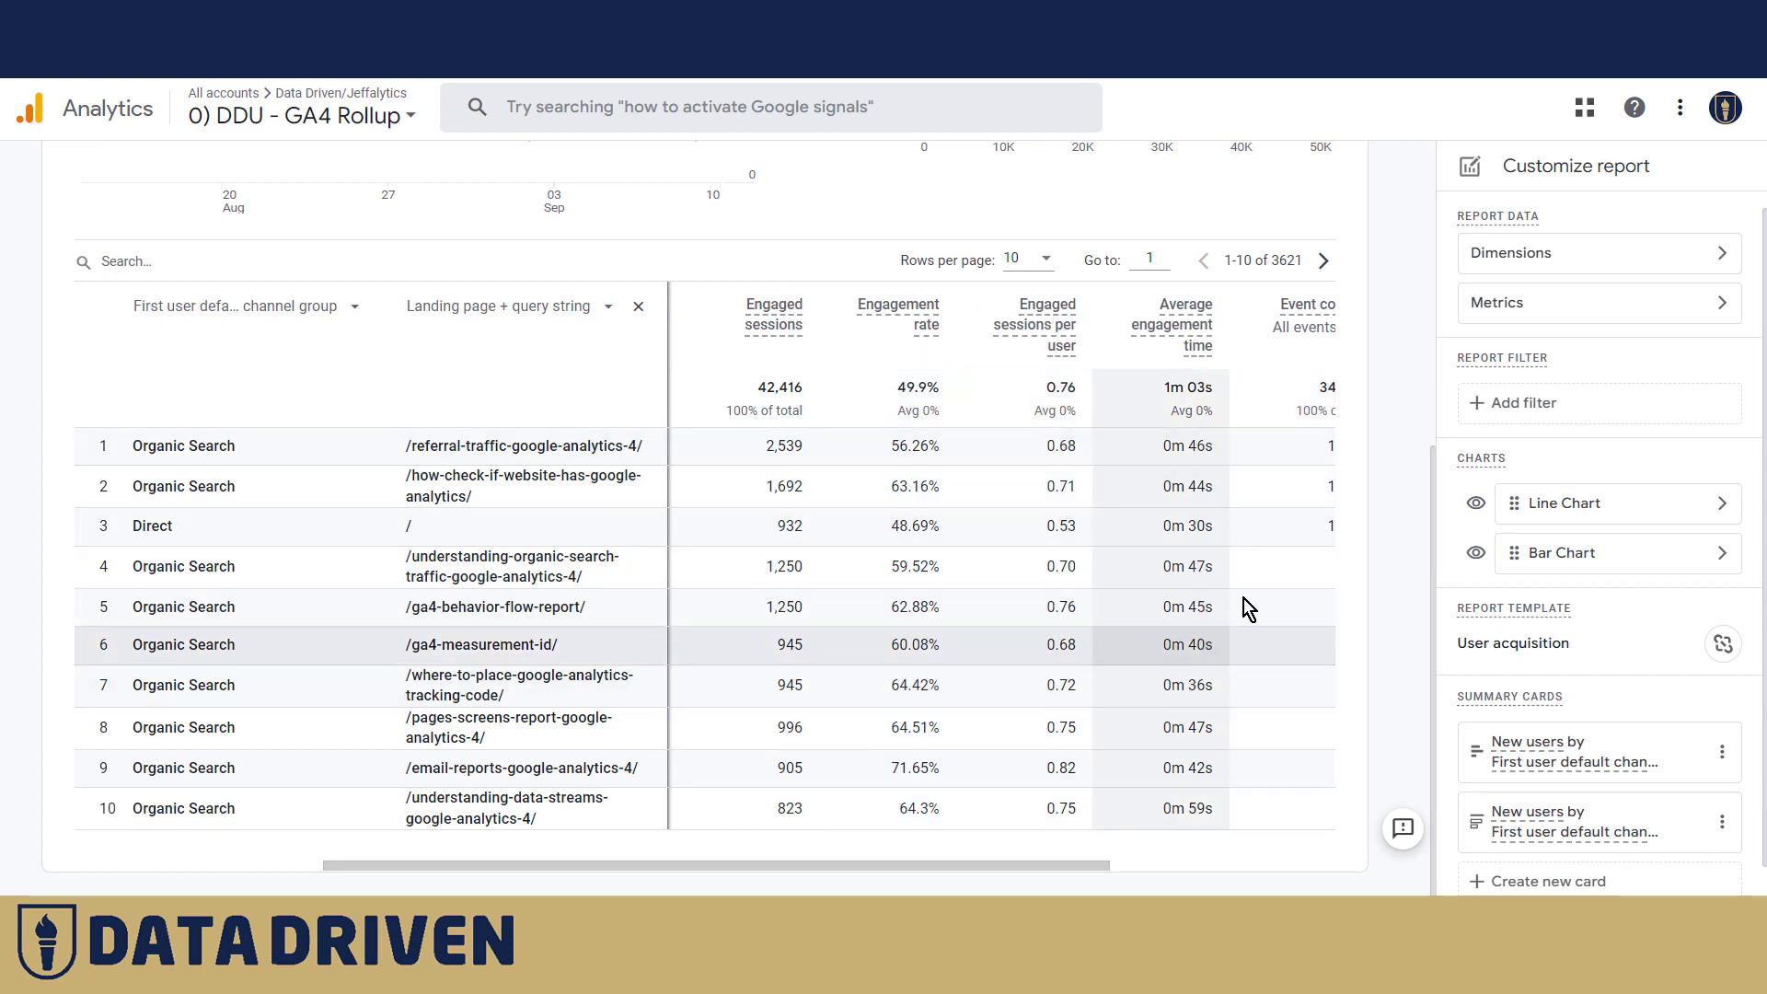
pyautogui.moveTo(1040, 870); pyautogui.dragTo(1117, 858)
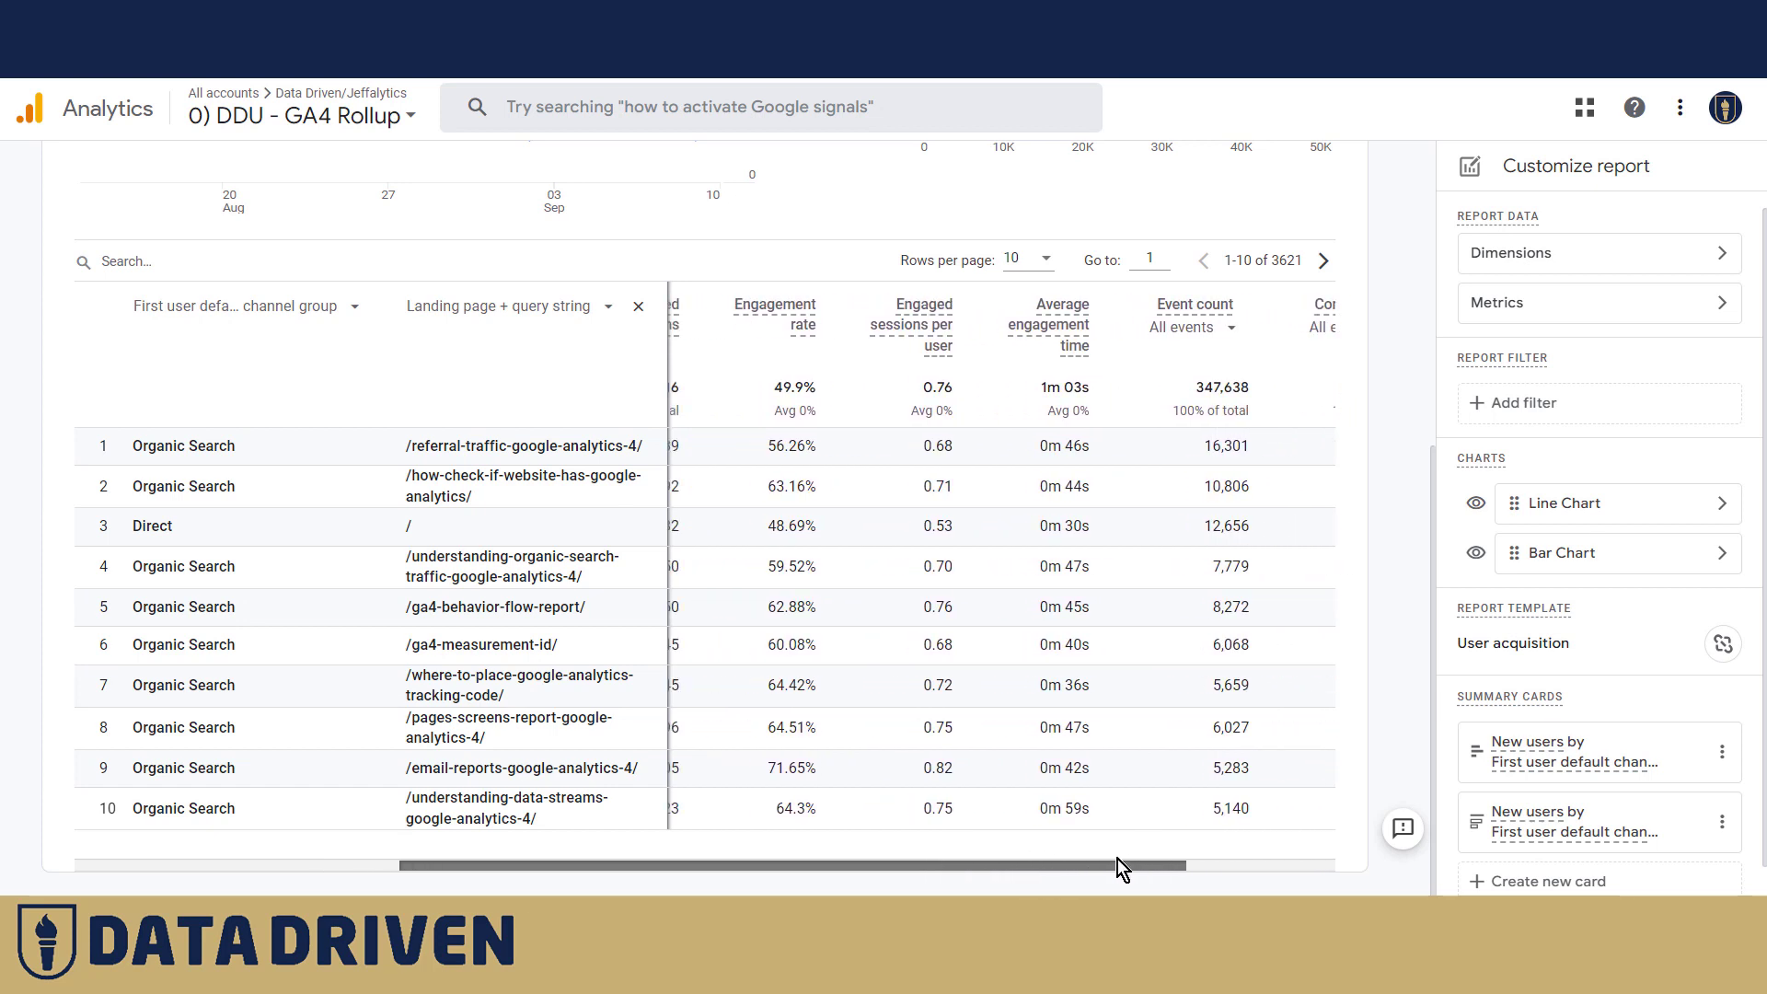
# Step: Add Average session duration as a report metric and apply it
pyautogui.click(1649, 304)
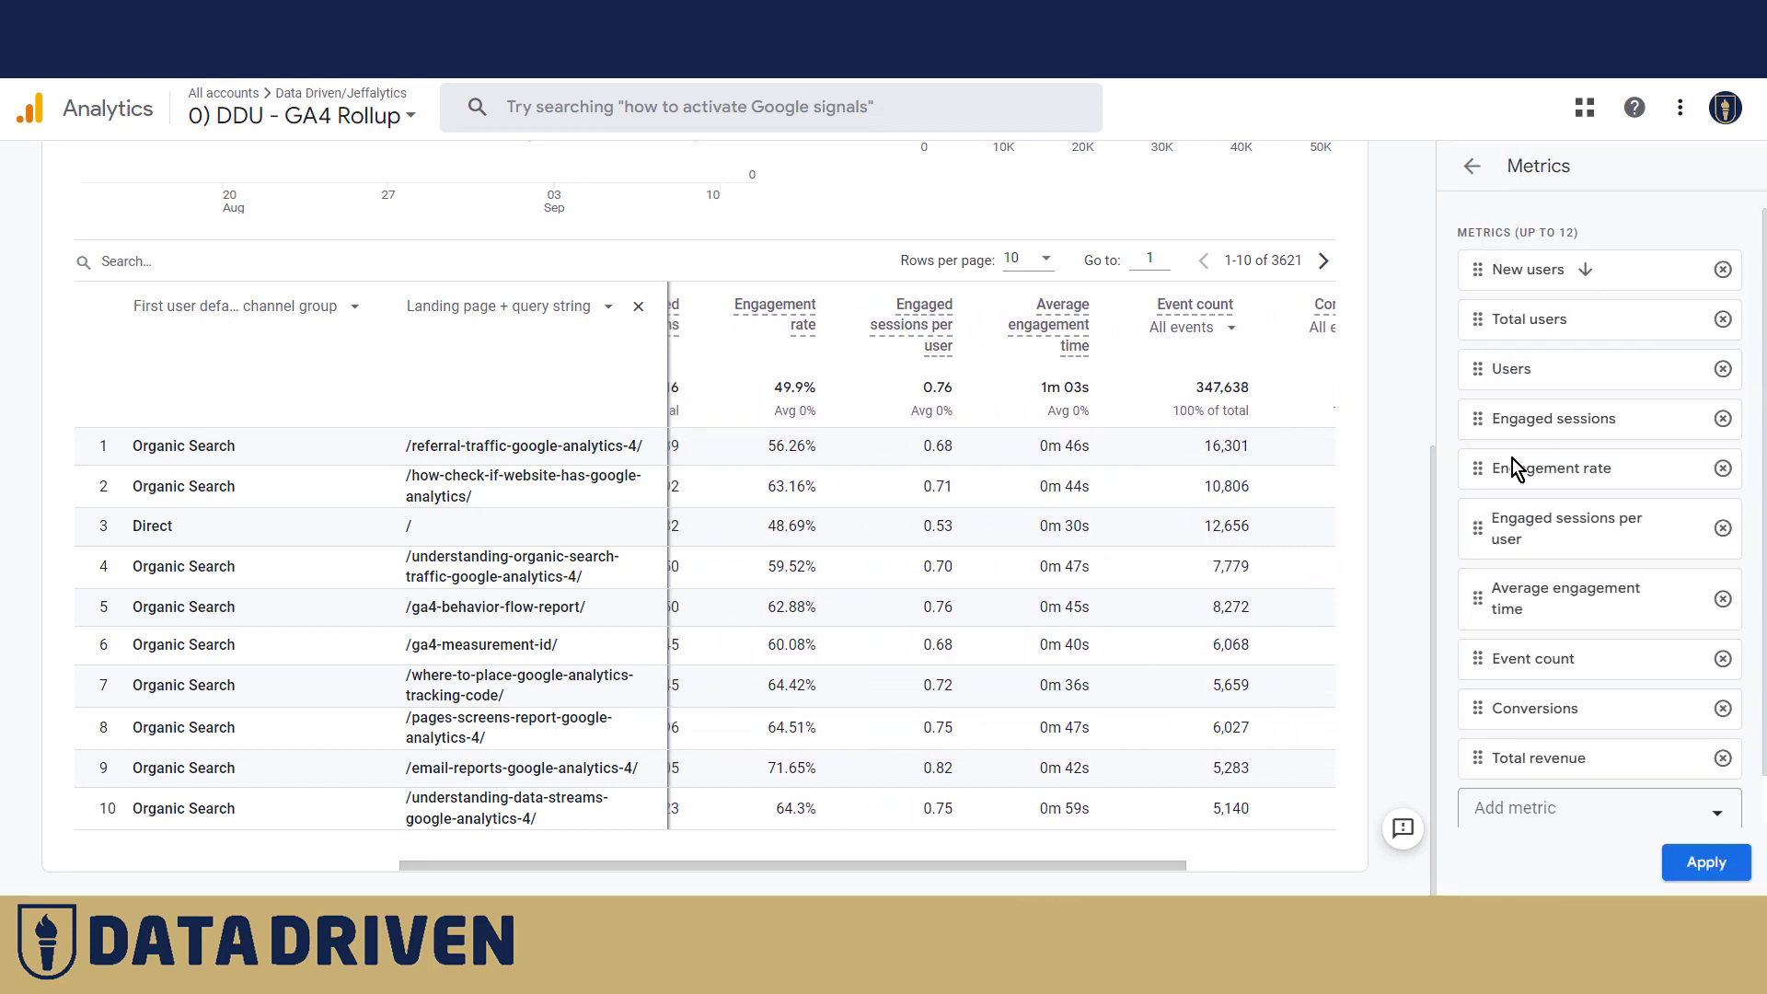
pyautogui.click(1519, 804)
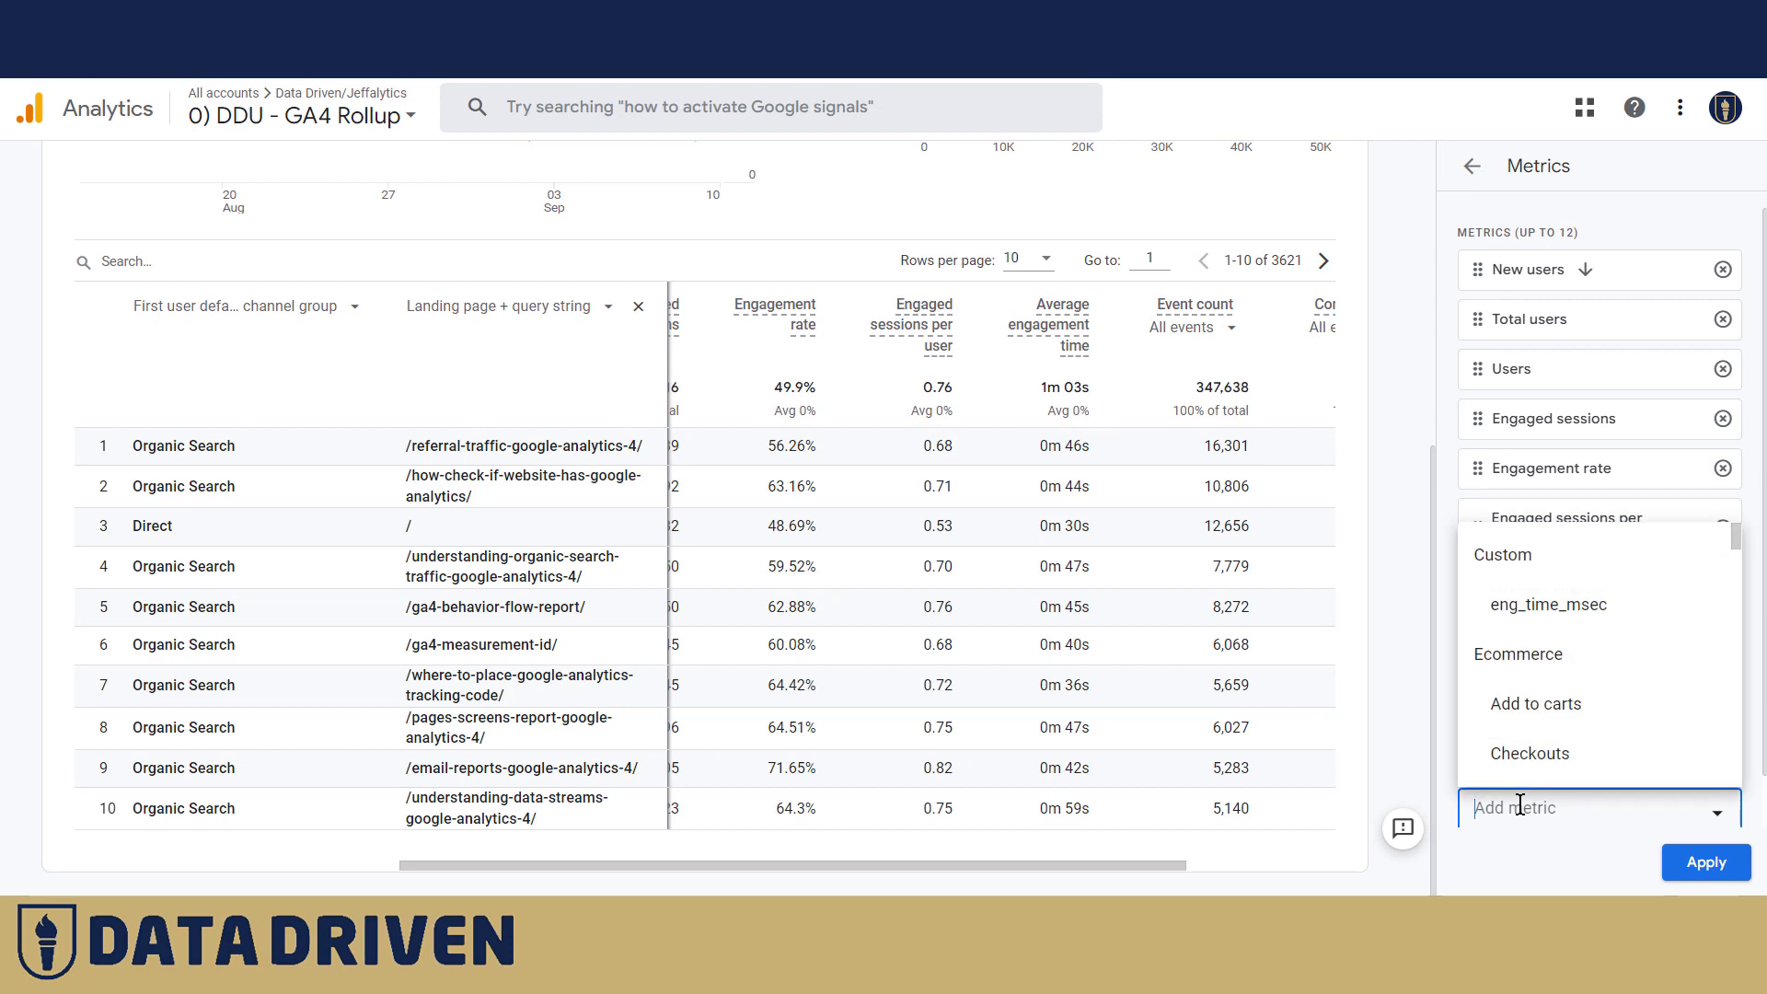
pyautogui.write('sess')
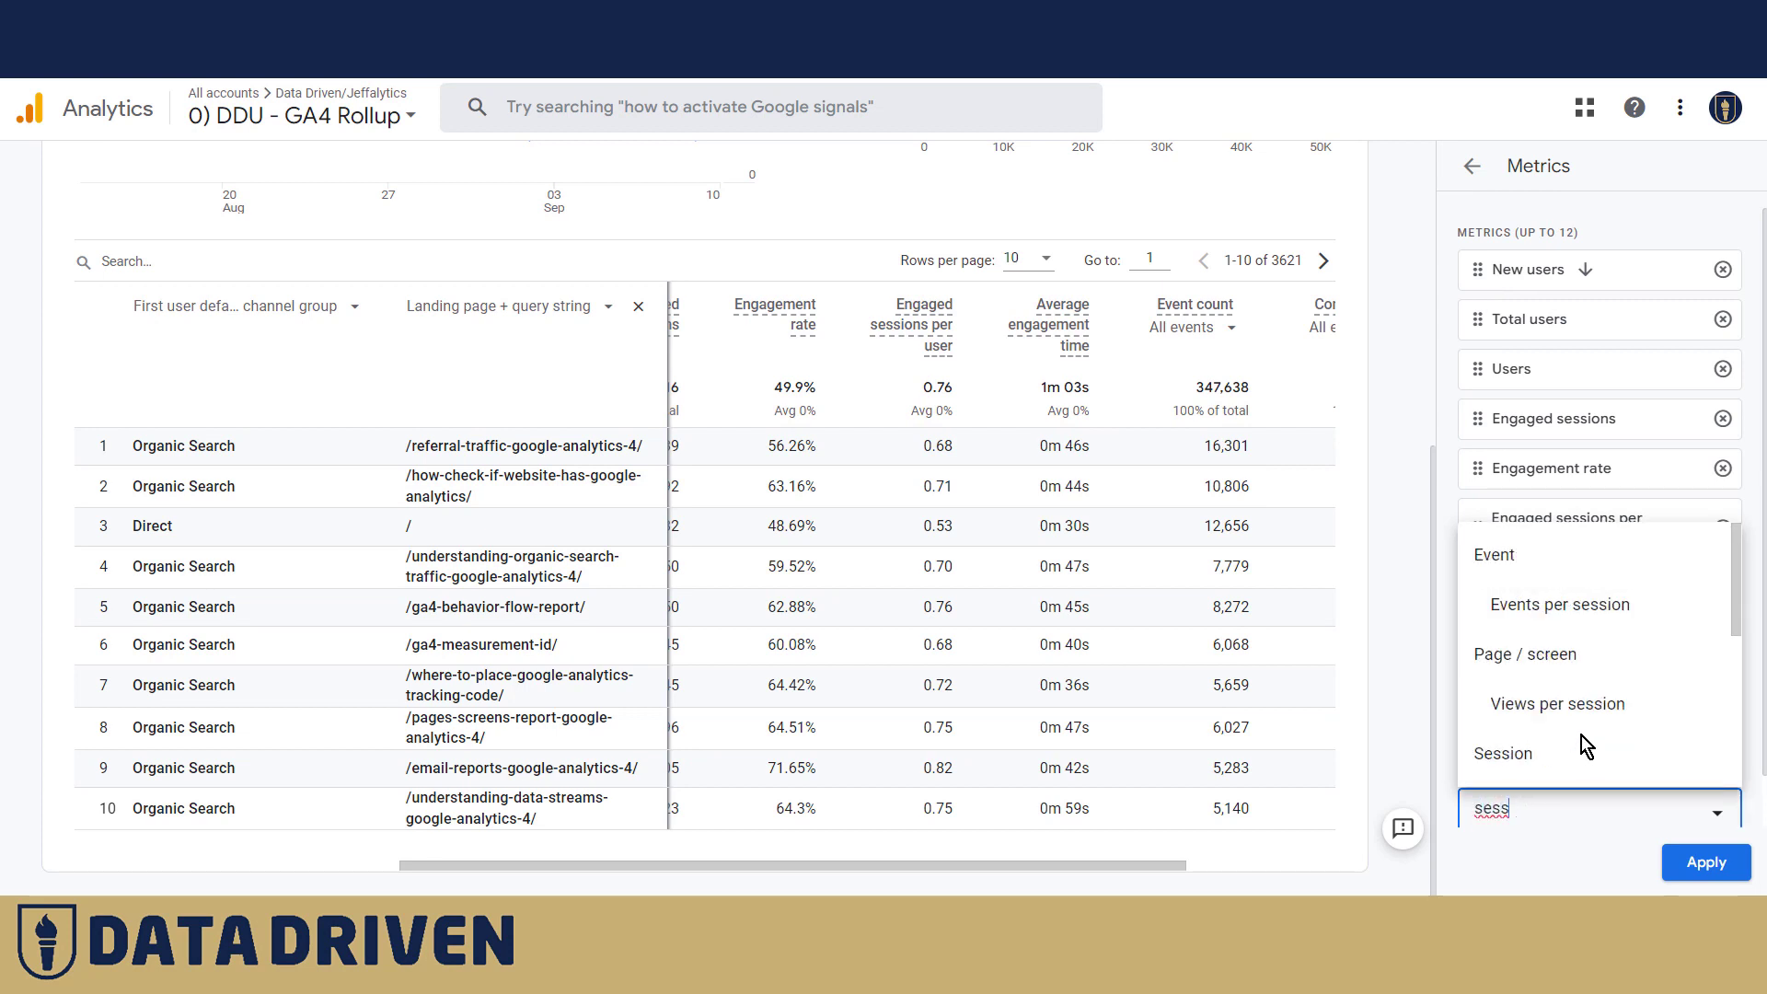
pyautogui.scroll(-3, 1585, 746)
pyautogui.click(1570, 571)
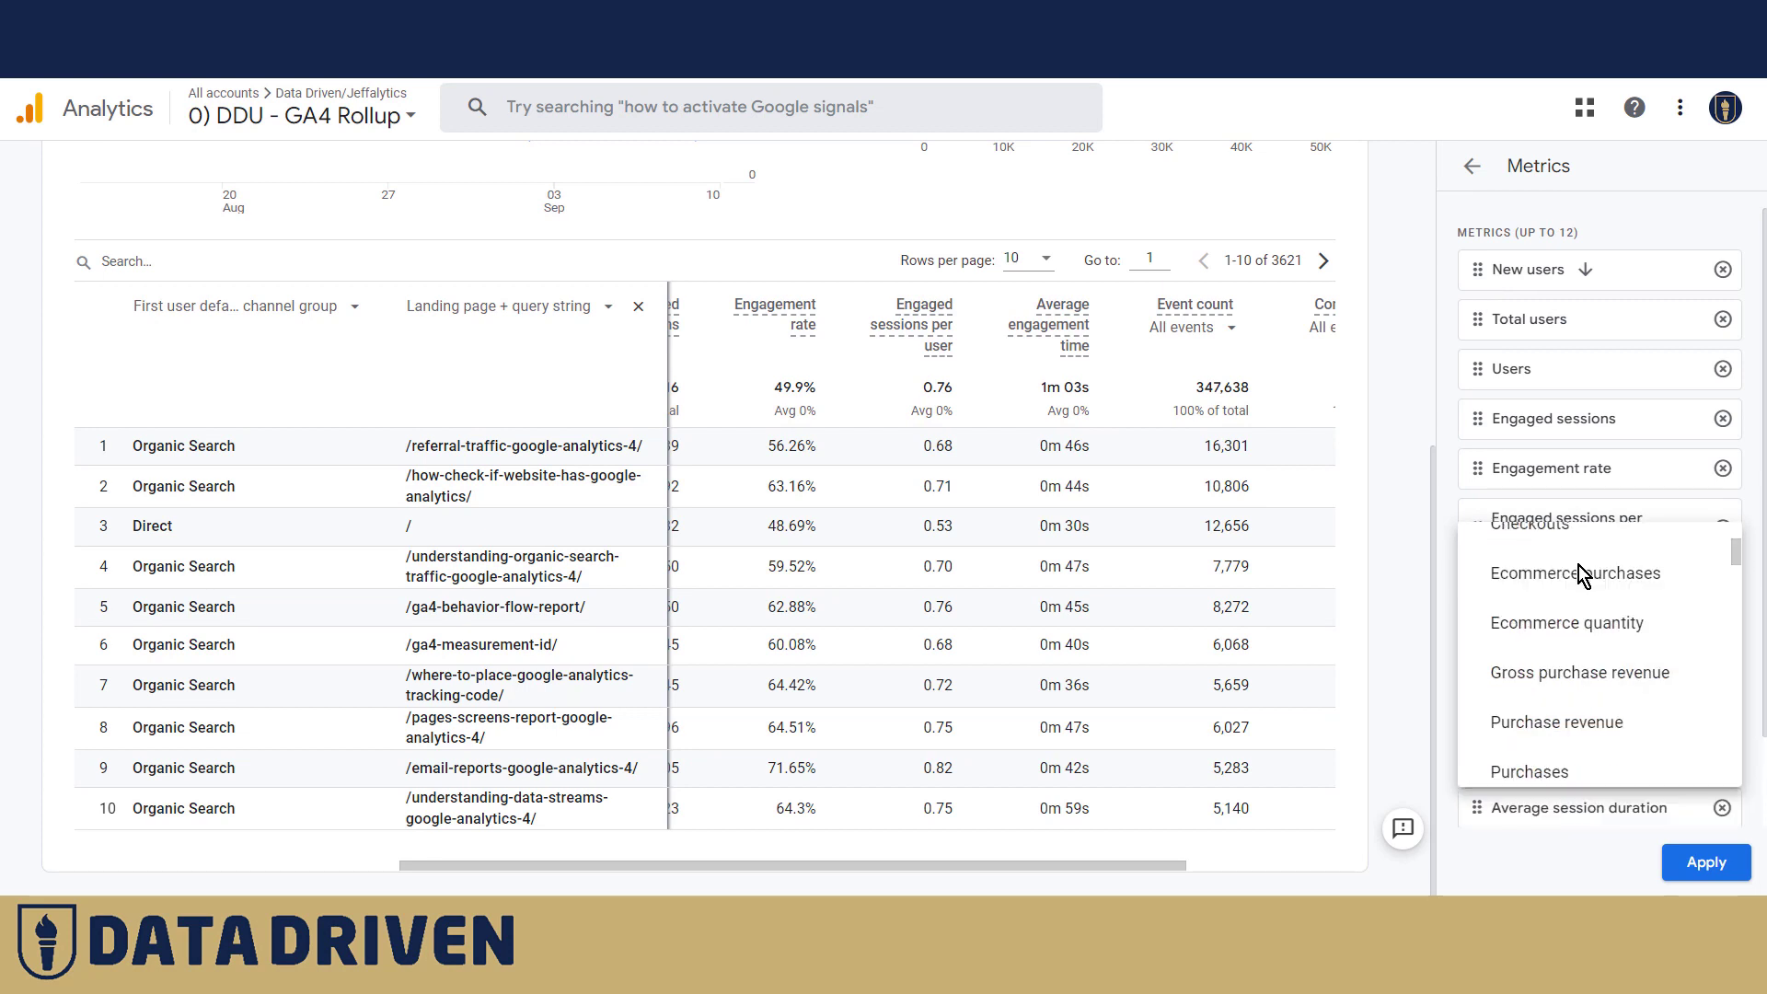
pyautogui.click(1686, 866)
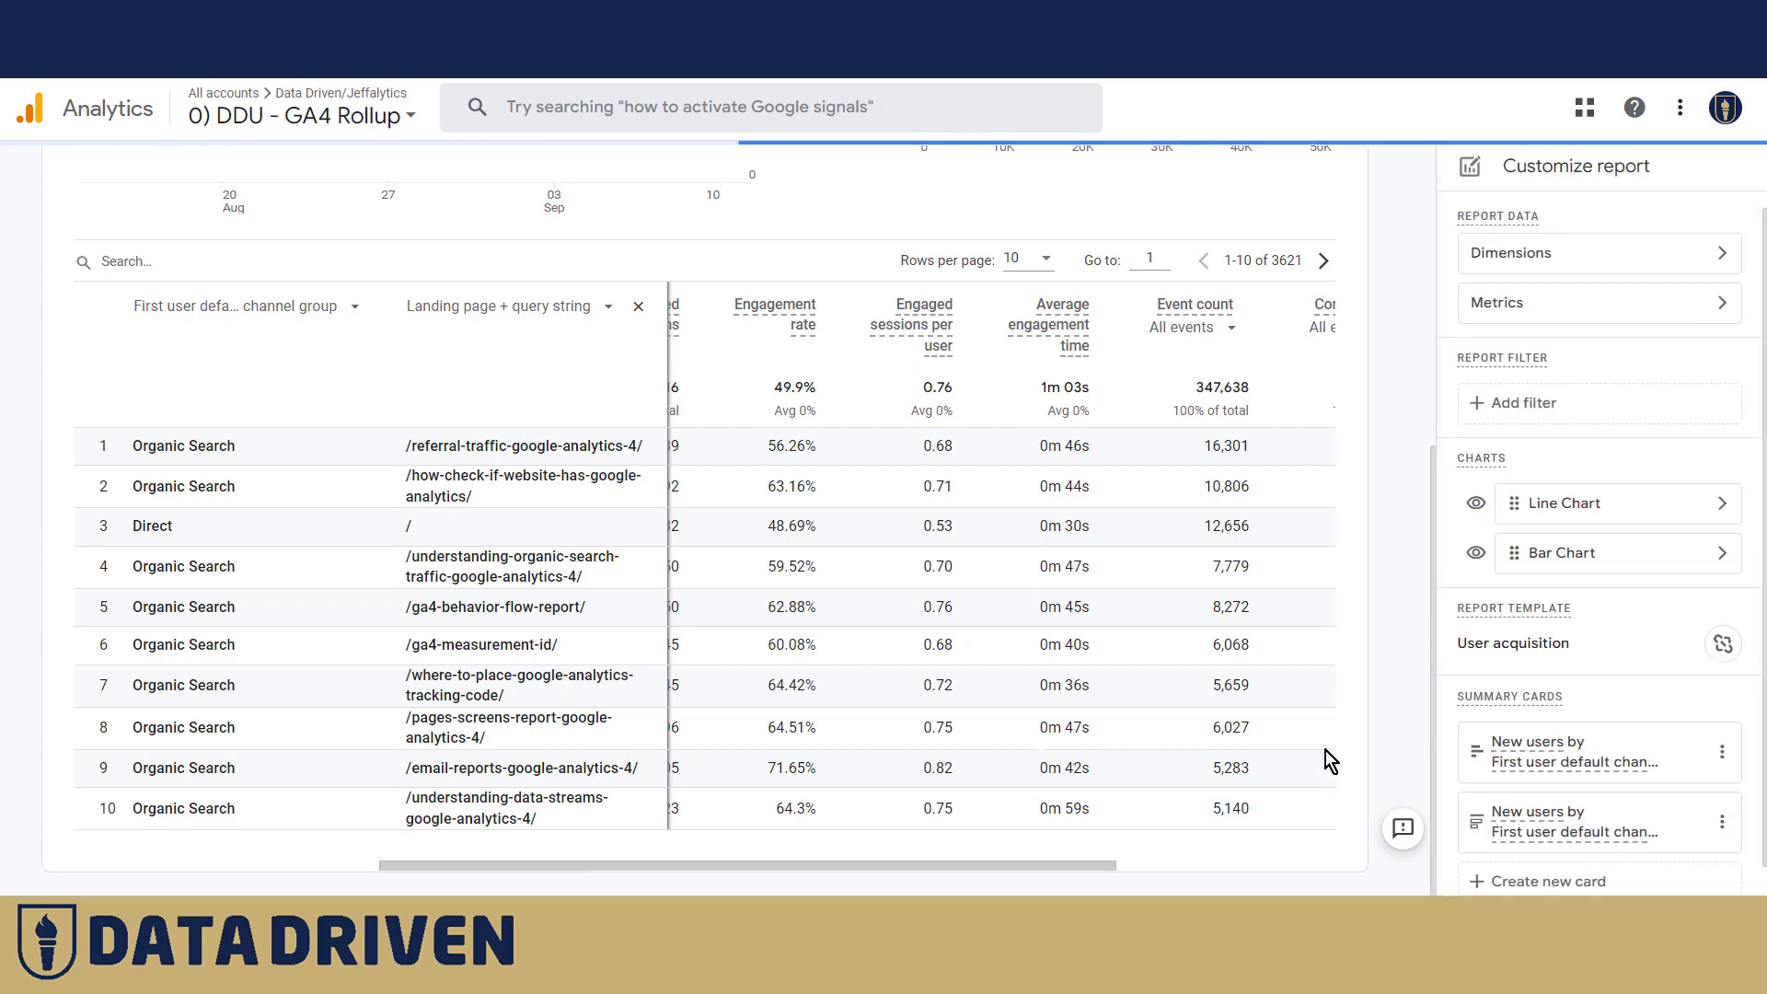
# Step: Move Average session duration to sit right after Users and apply the new order
pyautogui.click(1515, 302)
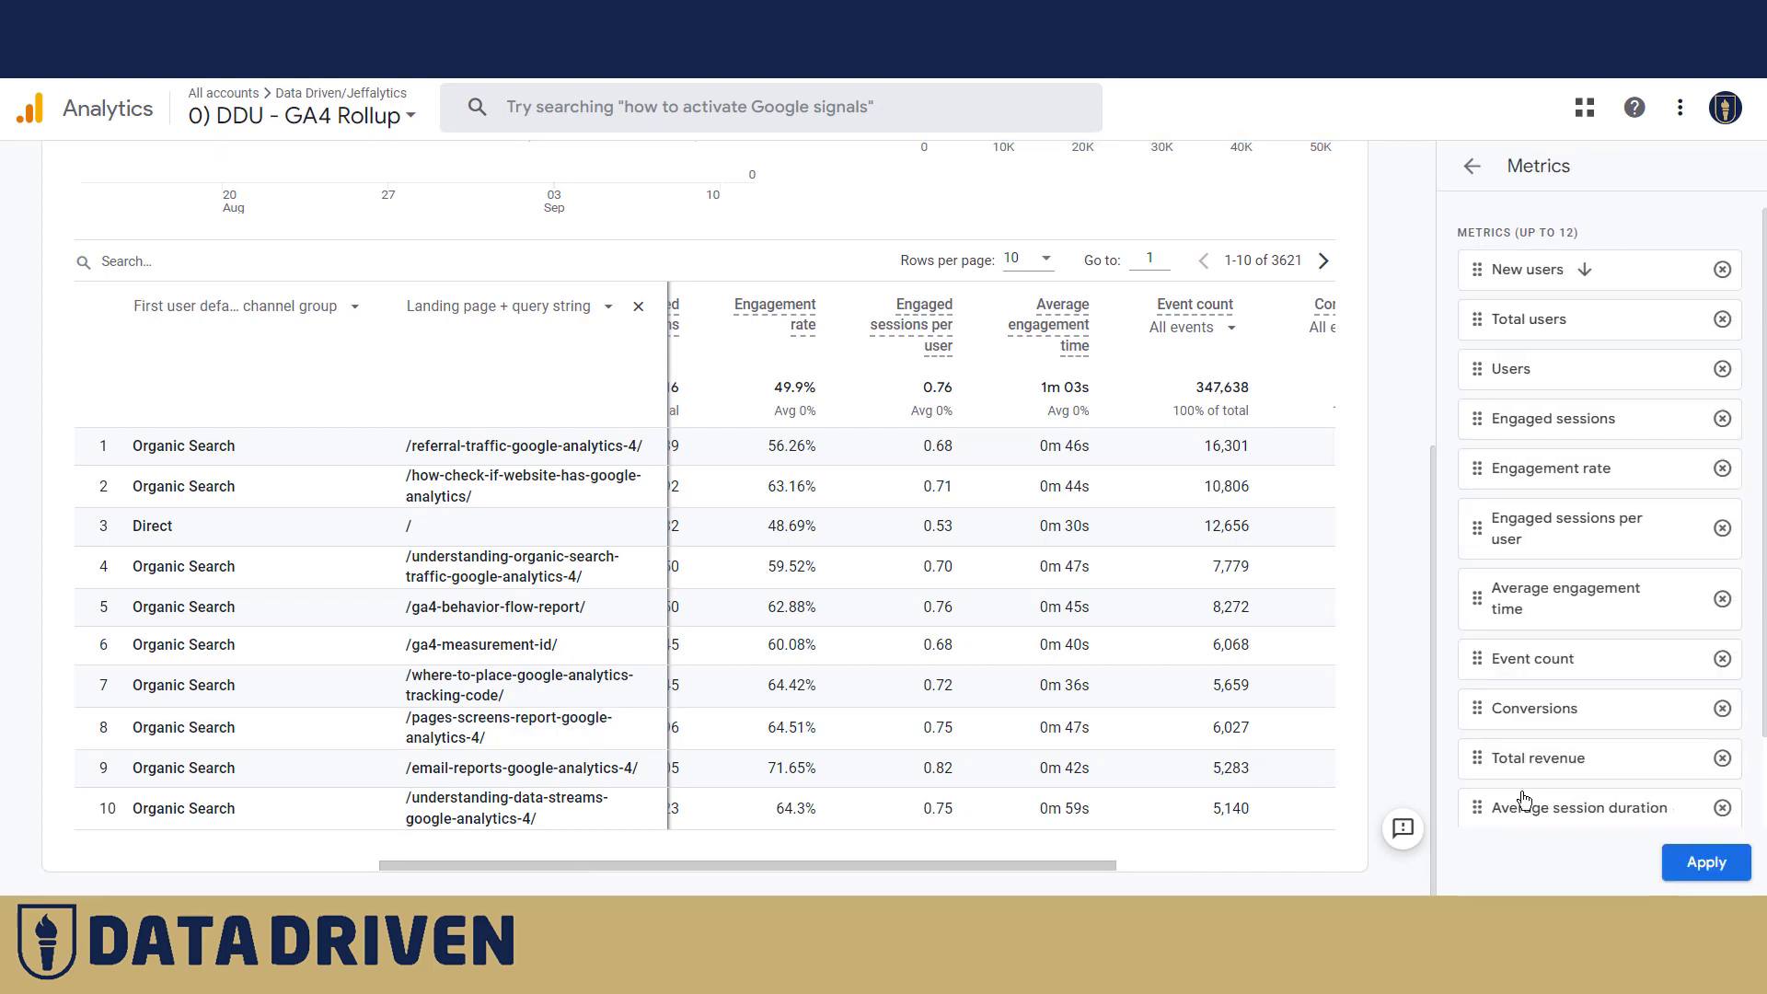
pyautogui.moveTo(1493, 819); pyautogui.dragTo(1519, 433)
pyautogui.click(1707, 865)
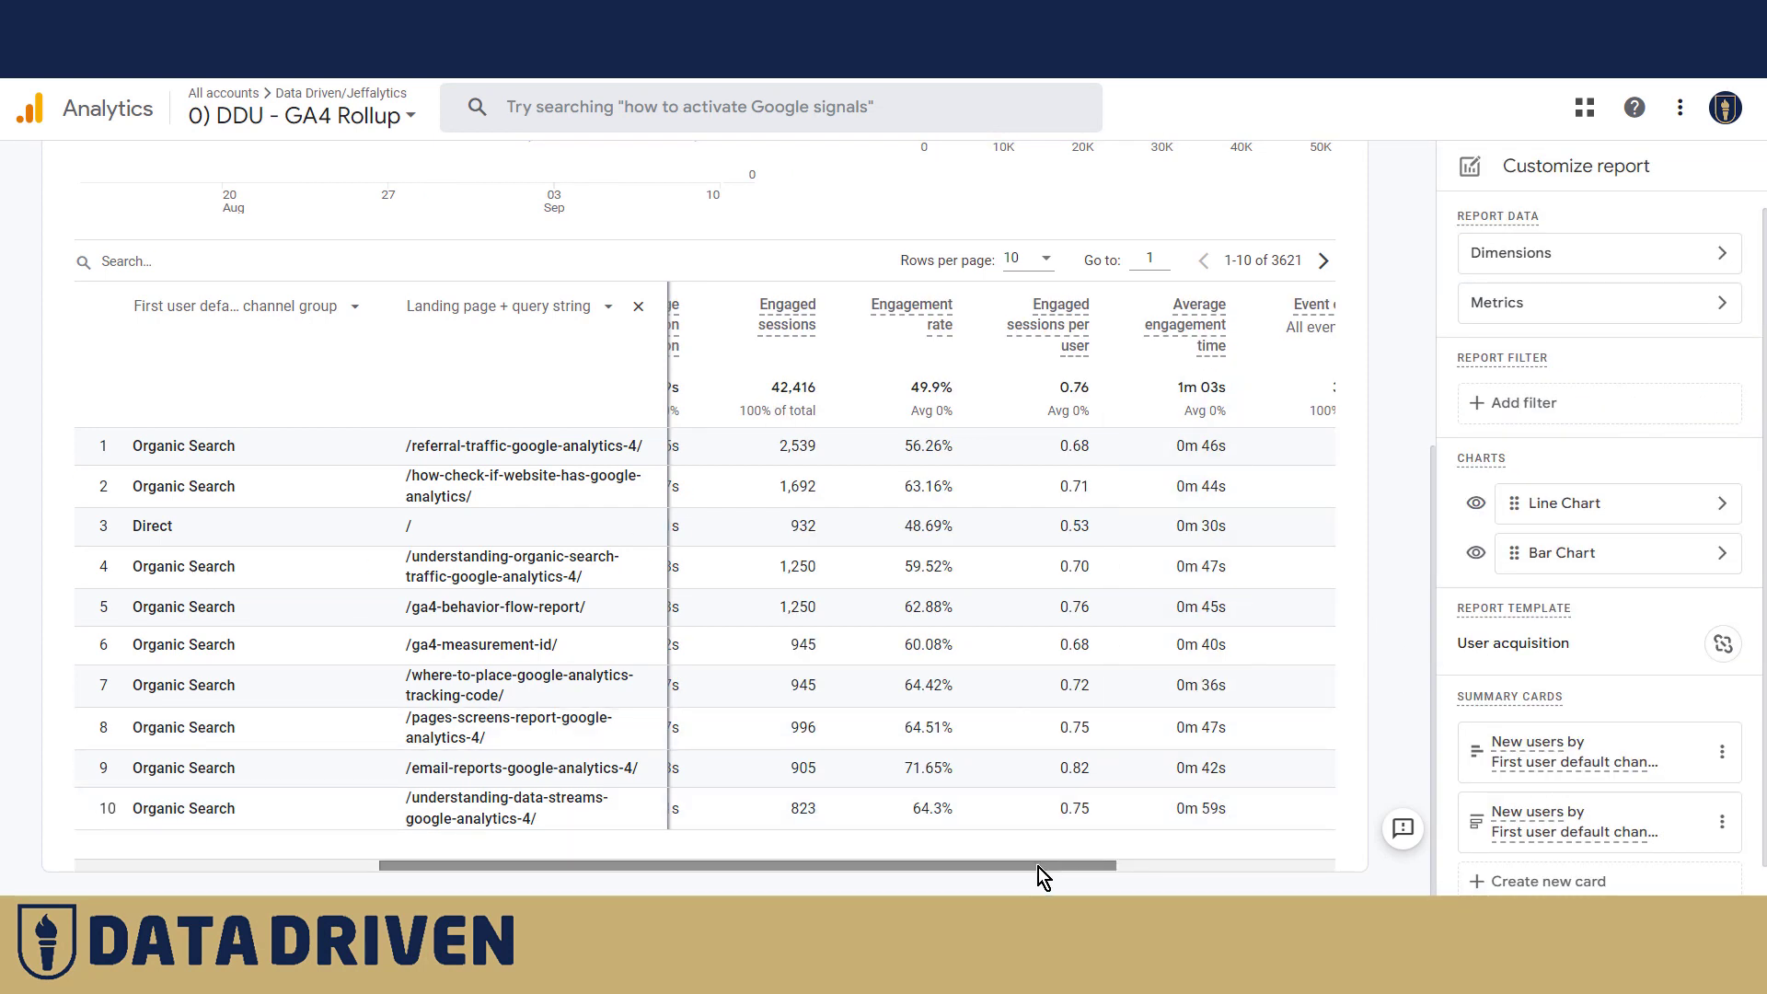
# Step: Review the customized table's columns, then leave the report and discard the unsaved changes
pyautogui.moveTo(1046, 867); pyautogui.dragTo(987, 886)
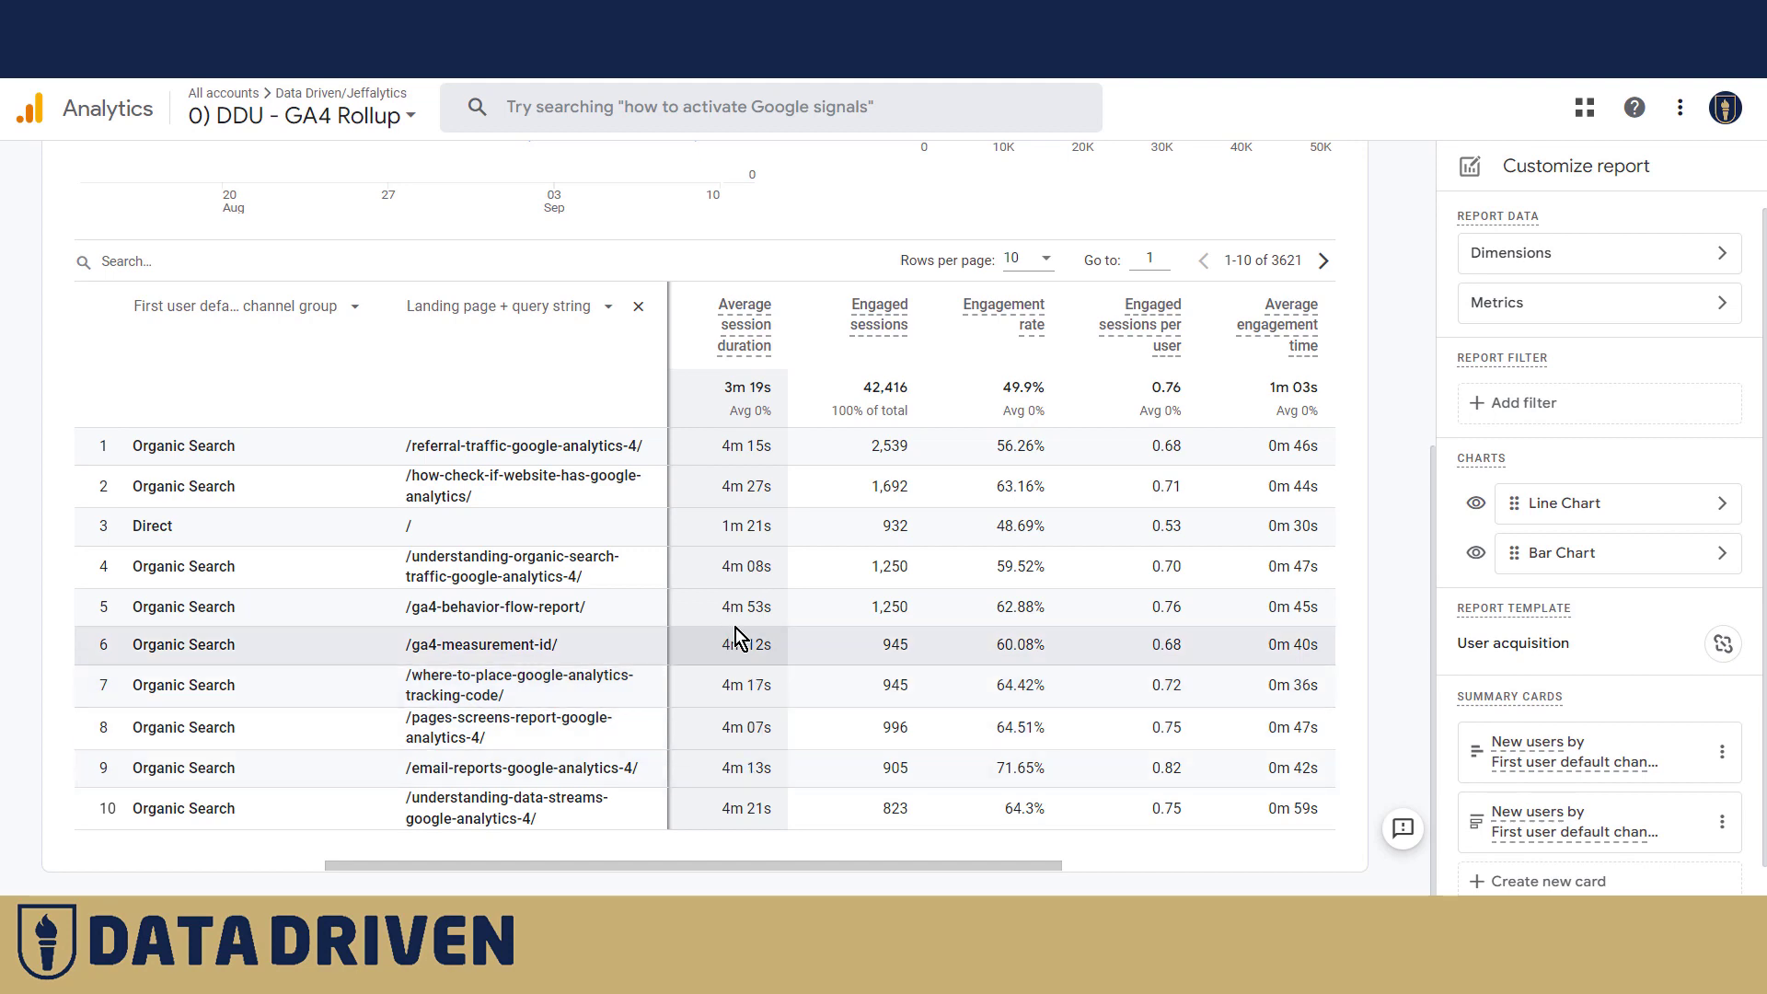
pyautogui.scroll(3, 737, 611)
pyautogui.scroll(-3, 738, 611)
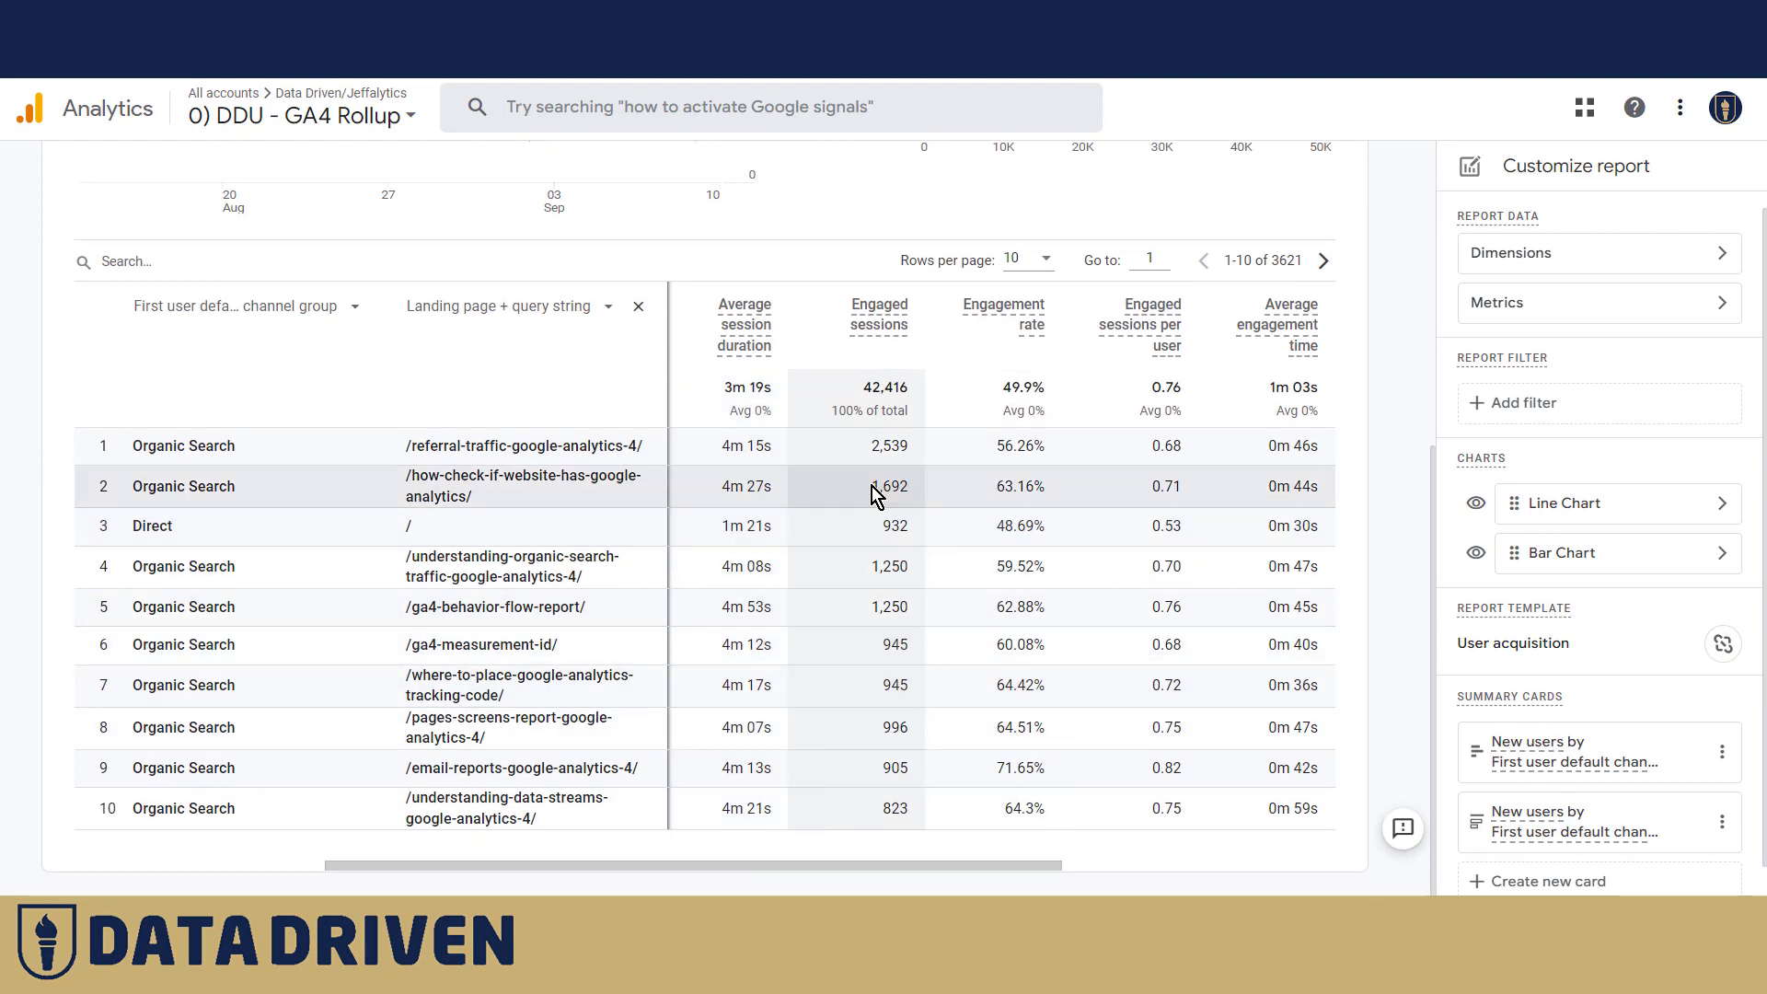
pyautogui.moveTo(842, 864); pyautogui.dragTo(690, 870)
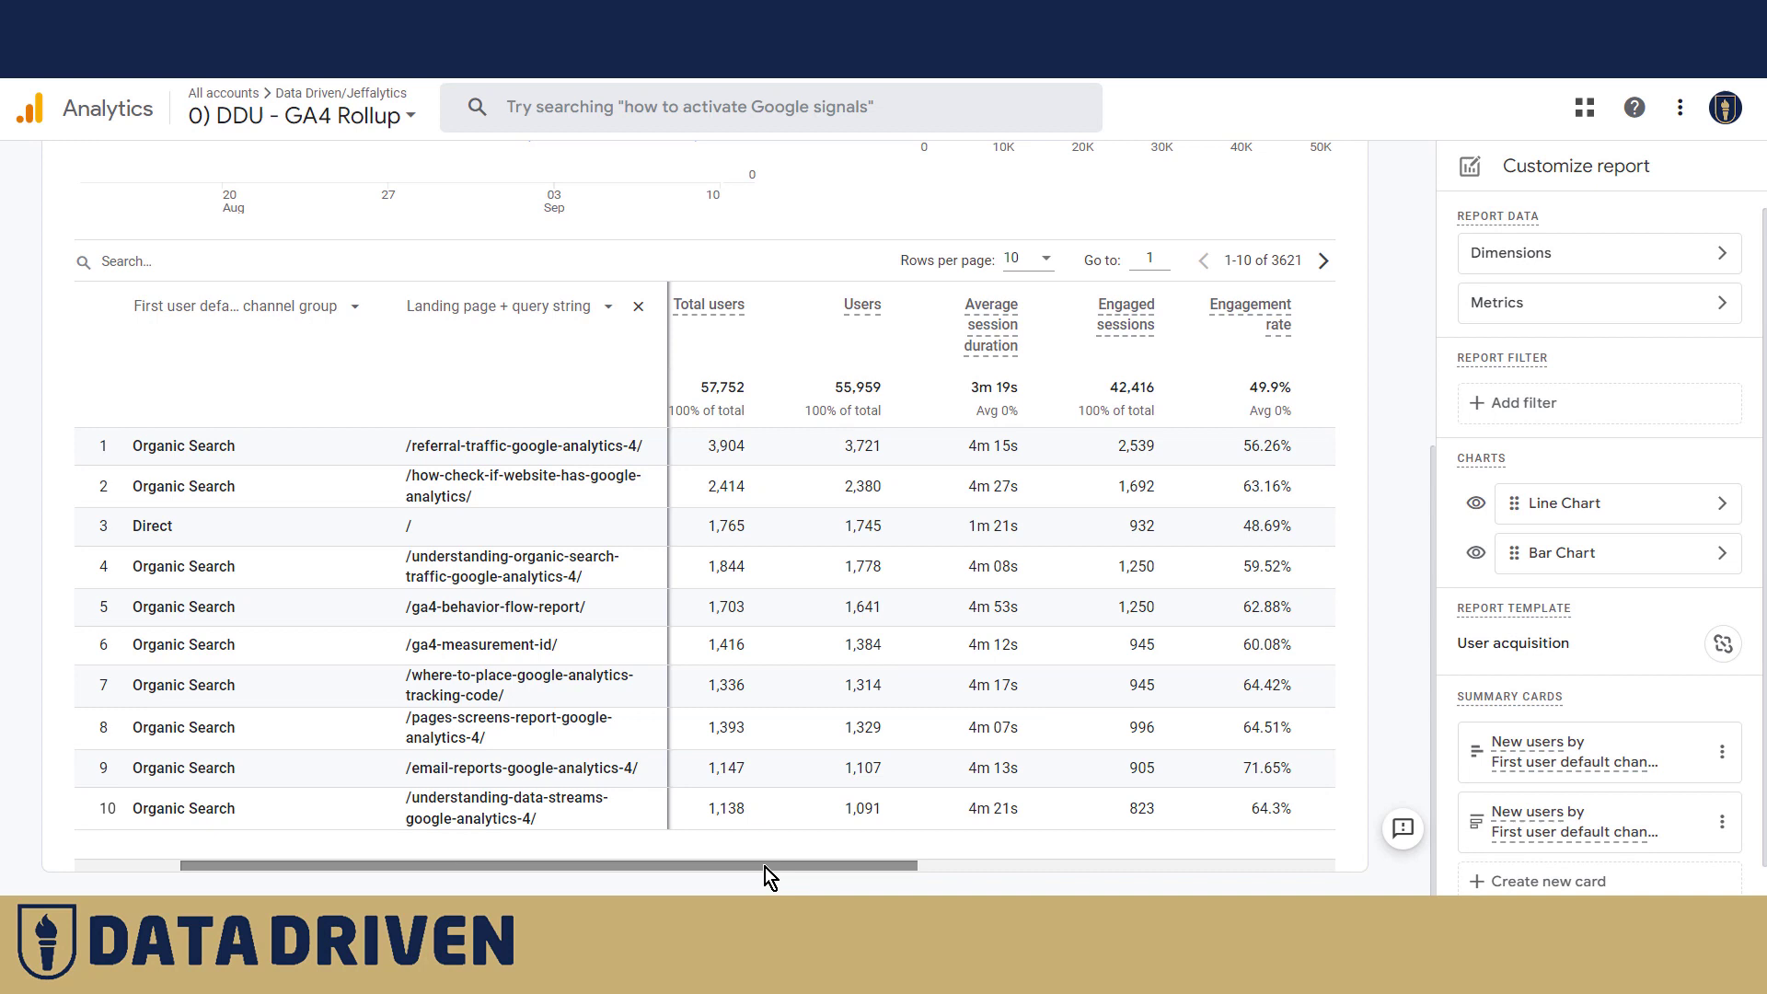
pyautogui.moveTo(765, 867); pyautogui.dragTo(1016, 885)
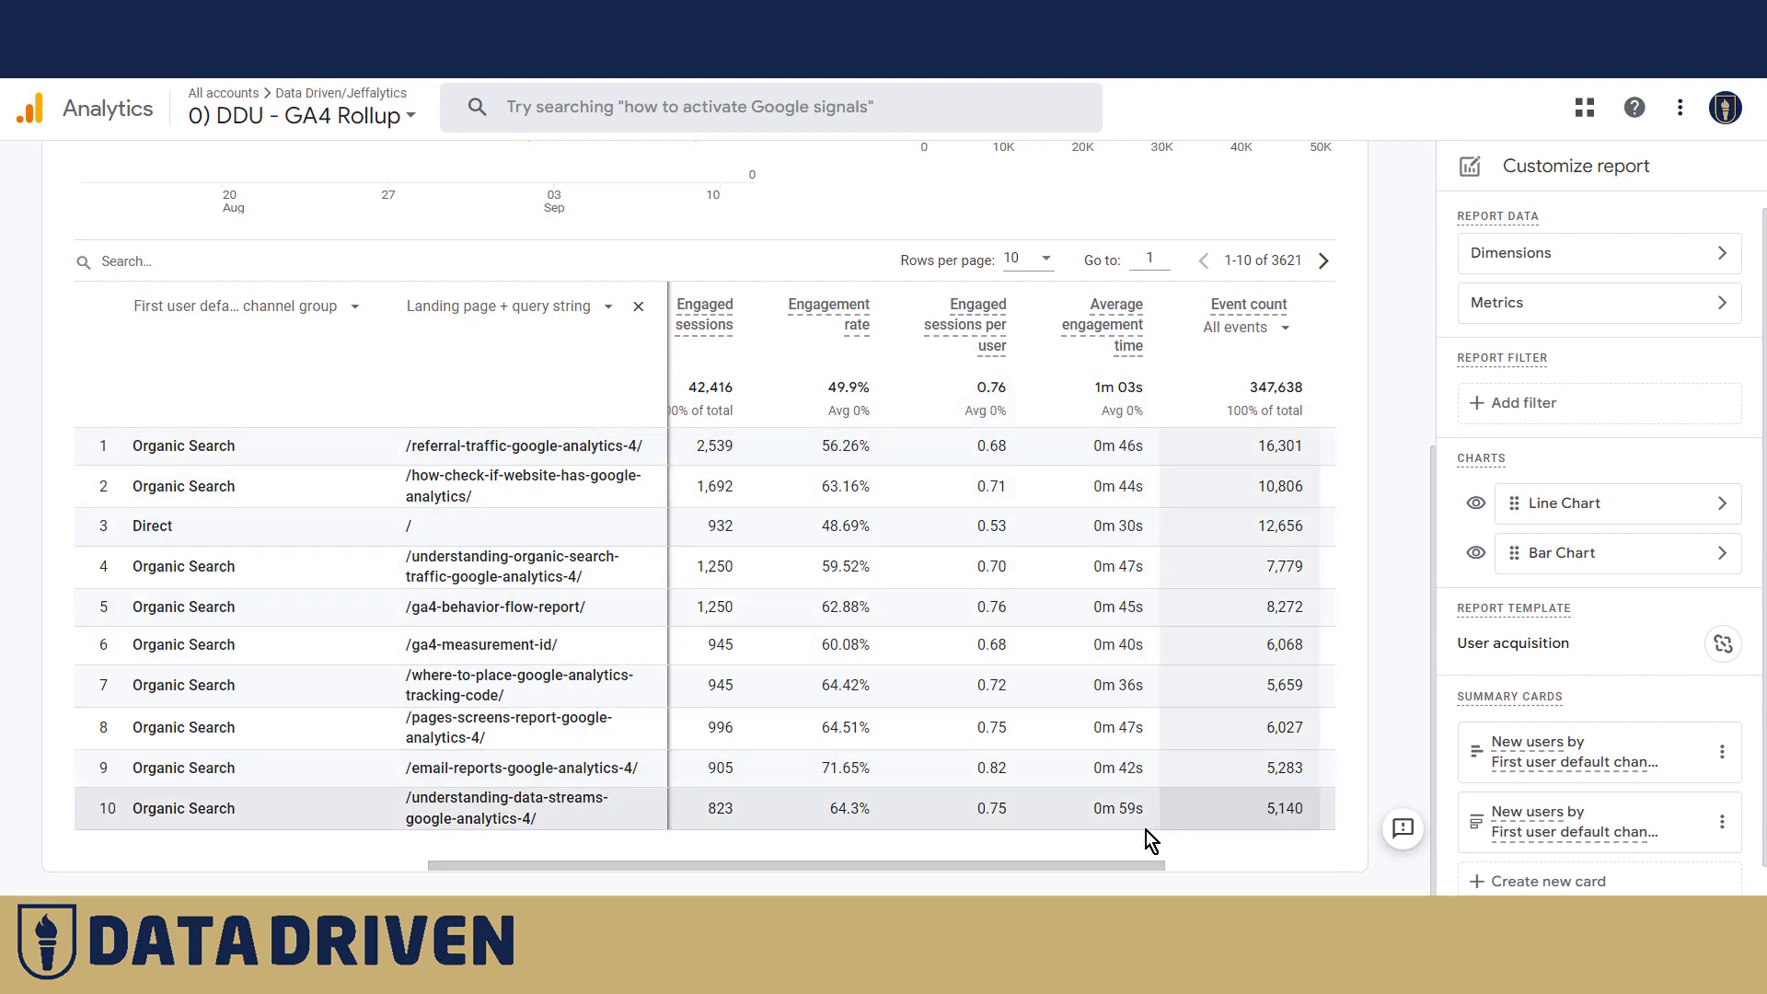
pyautogui.moveTo(997, 865); pyautogui.dragTo(825, 865)
pyautogui.scroll(3, 777, 692)
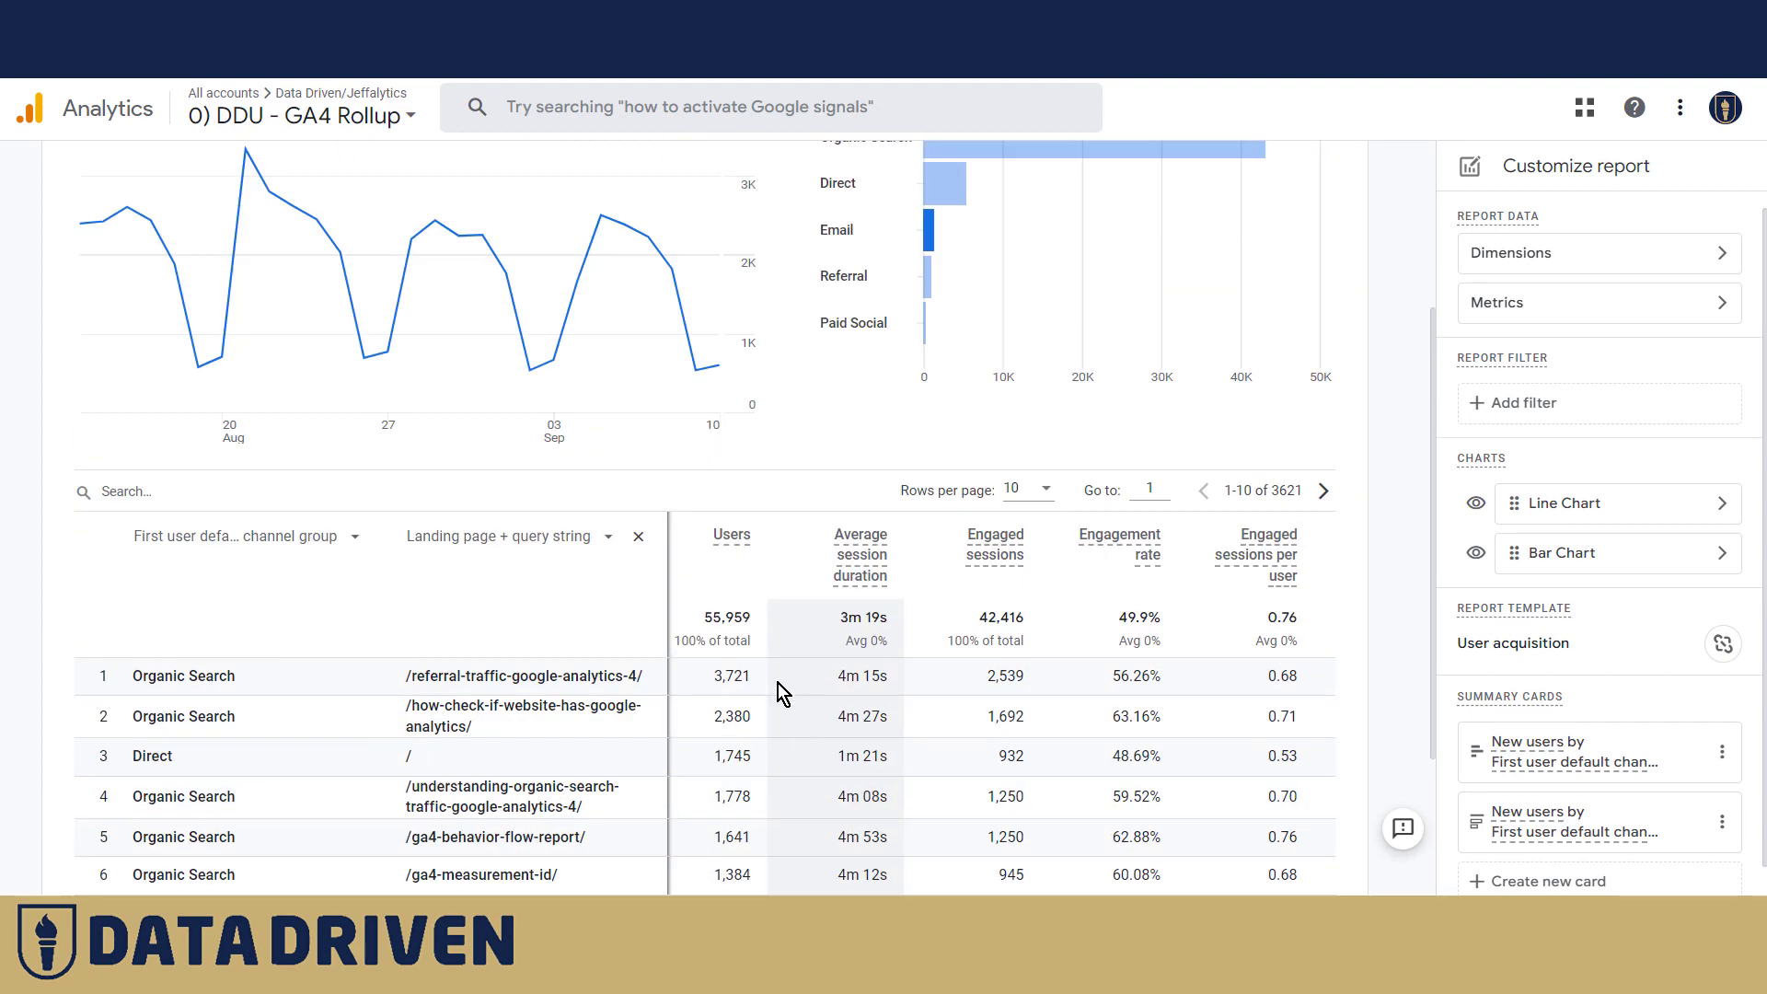
pyautogui.scroll(2, 776, 692)
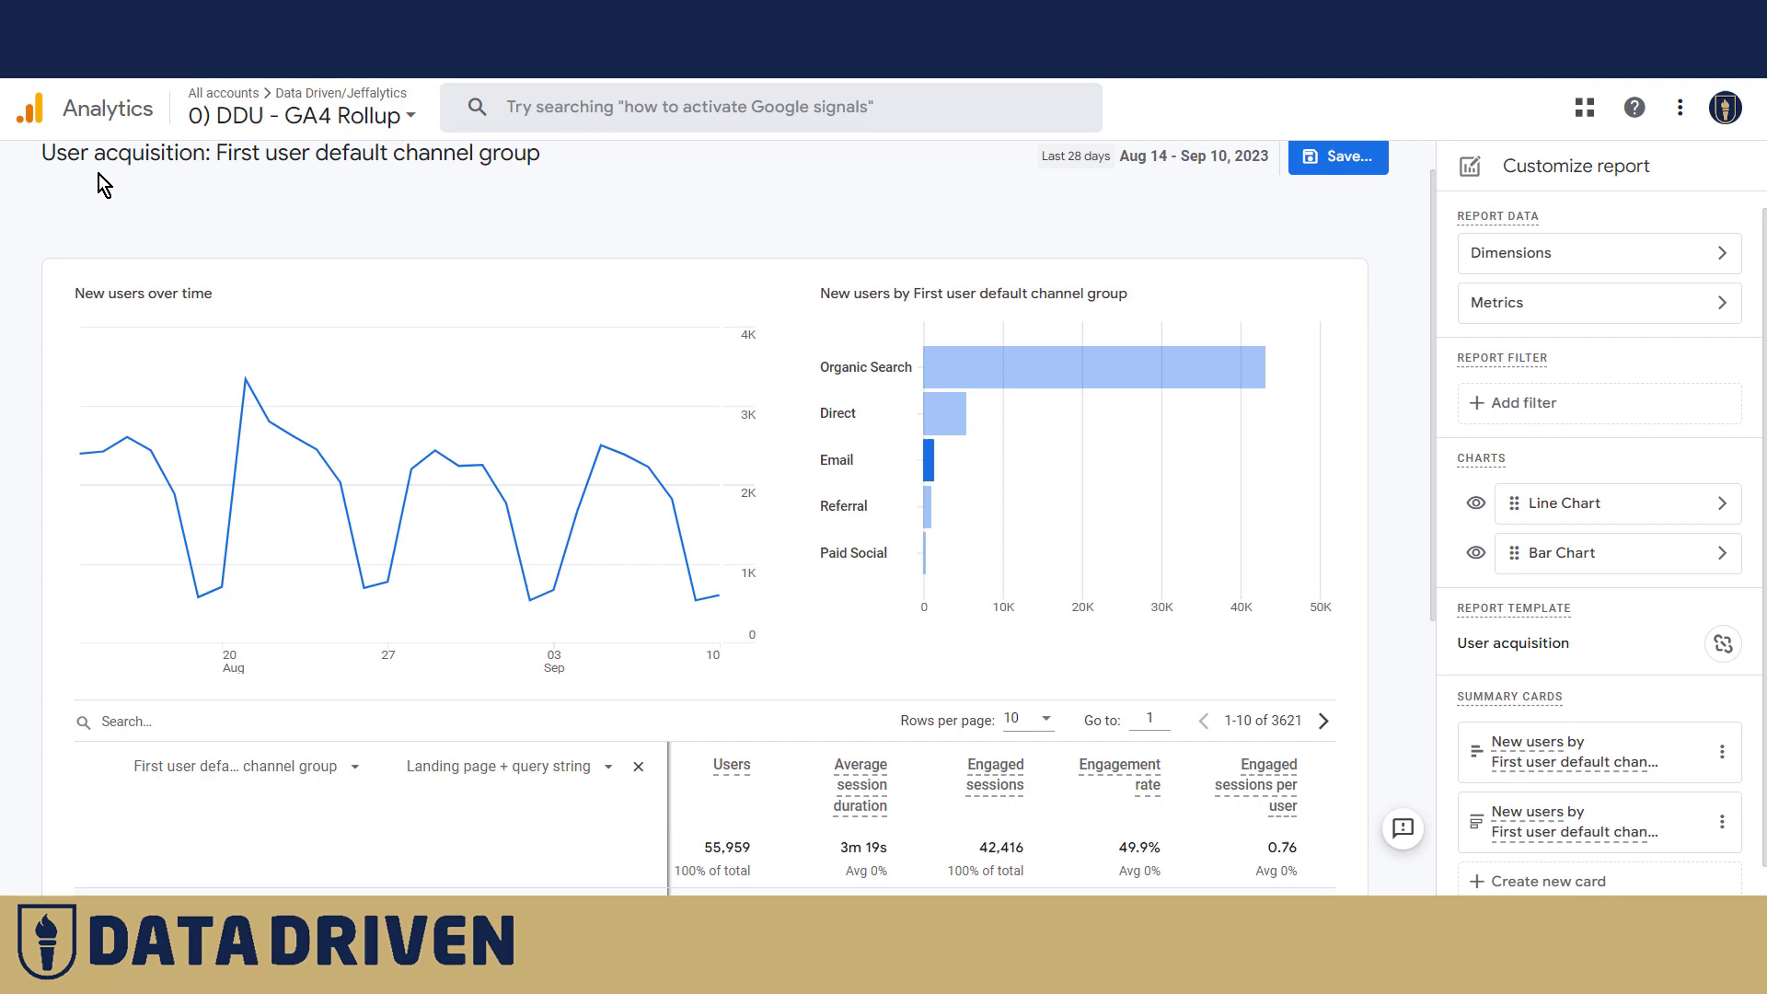
pyautogui.scroll(1, 1025, 197)
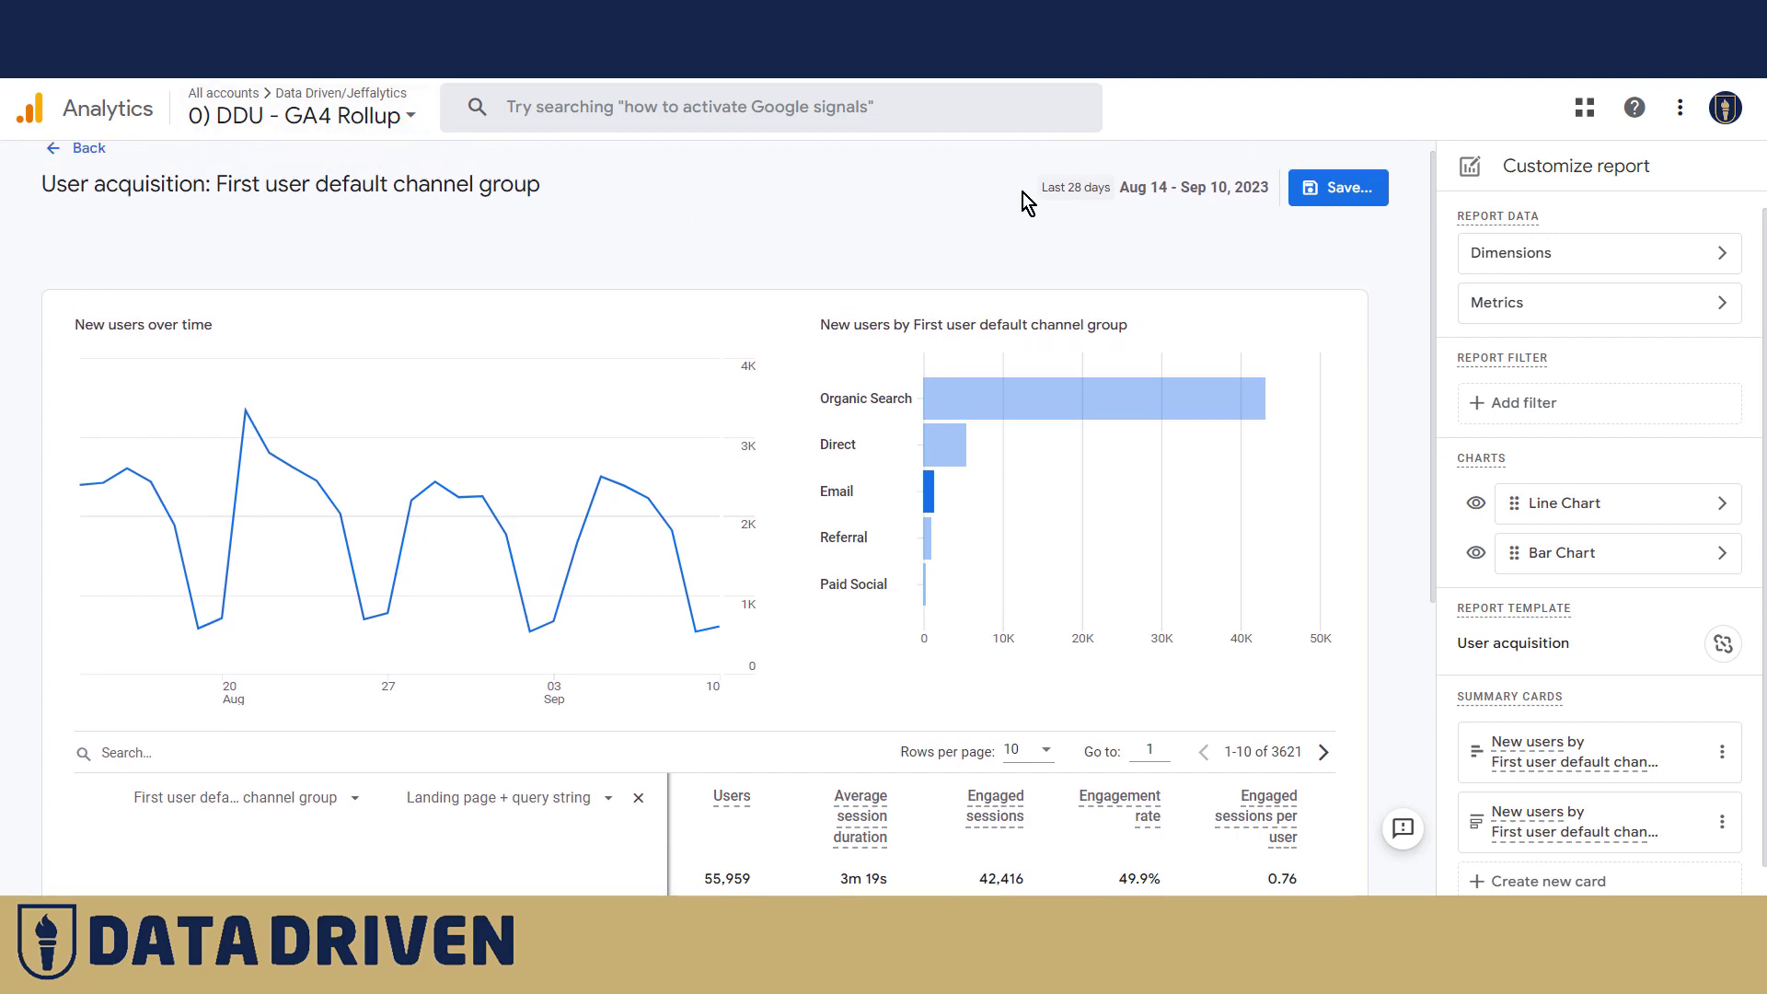
pyautogui.click(80, 166)
pyautogui.click(977, 527)
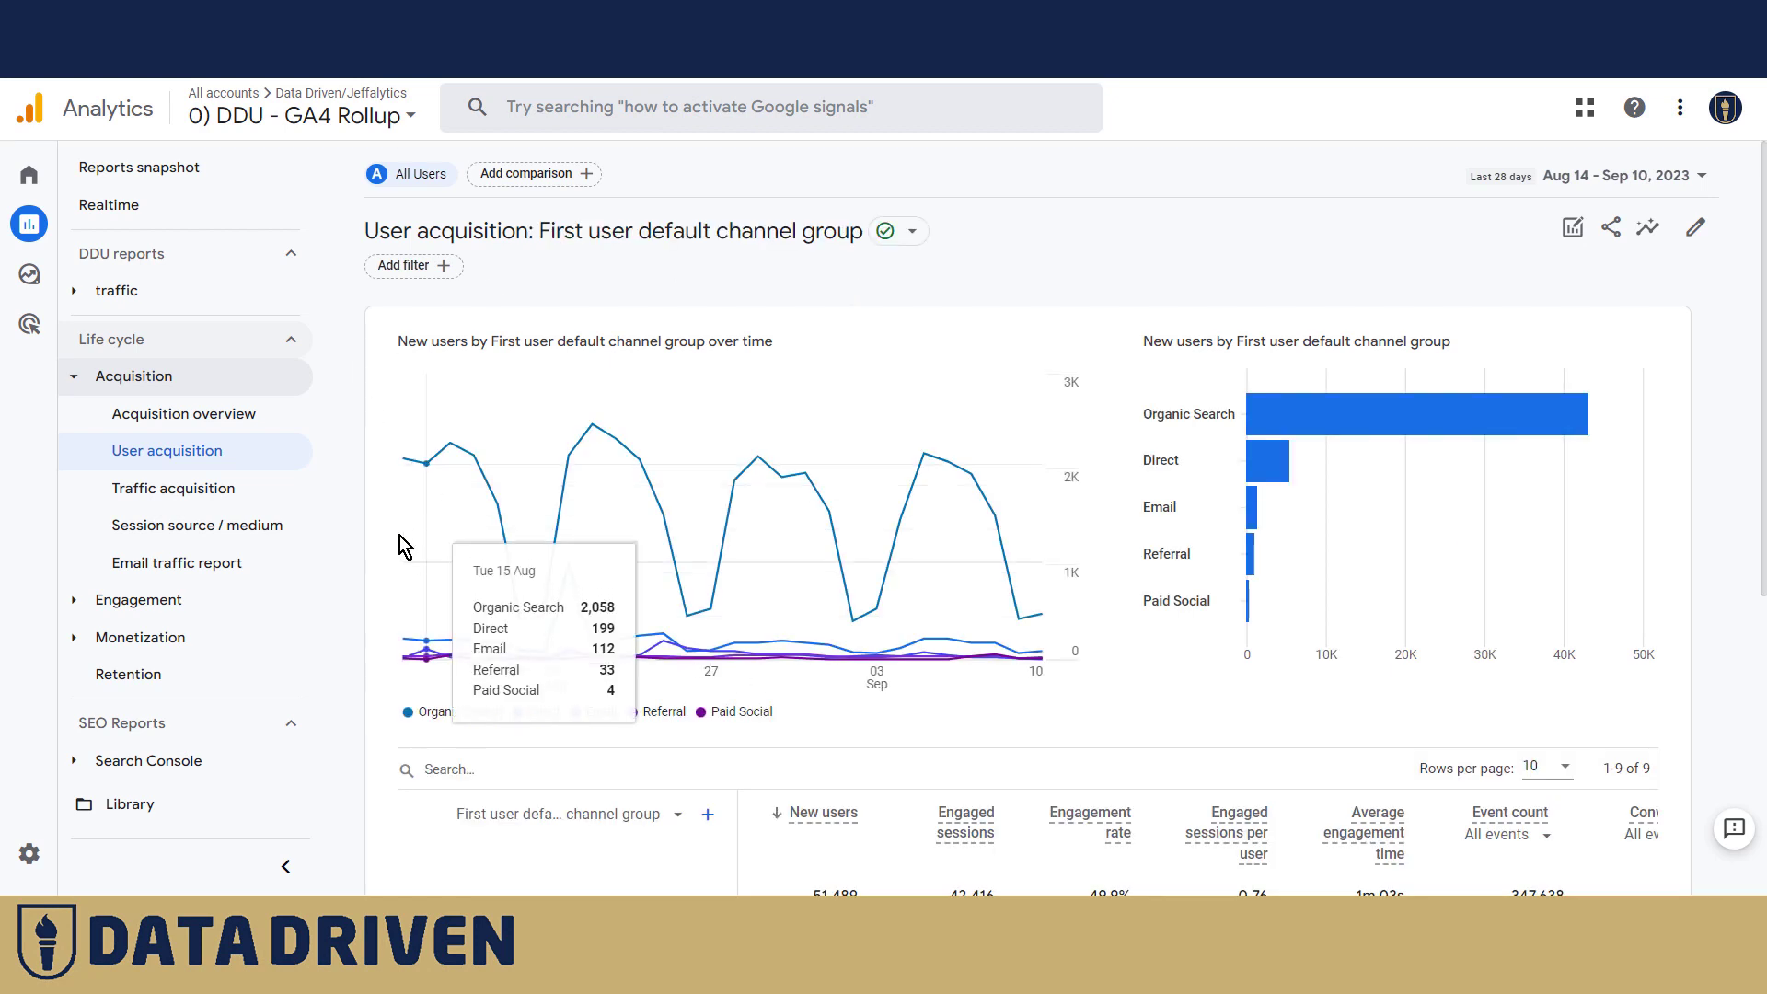
# Step: Start a blank exploration and import the Session source / medium dimension
pyautogui.click(31, 274)
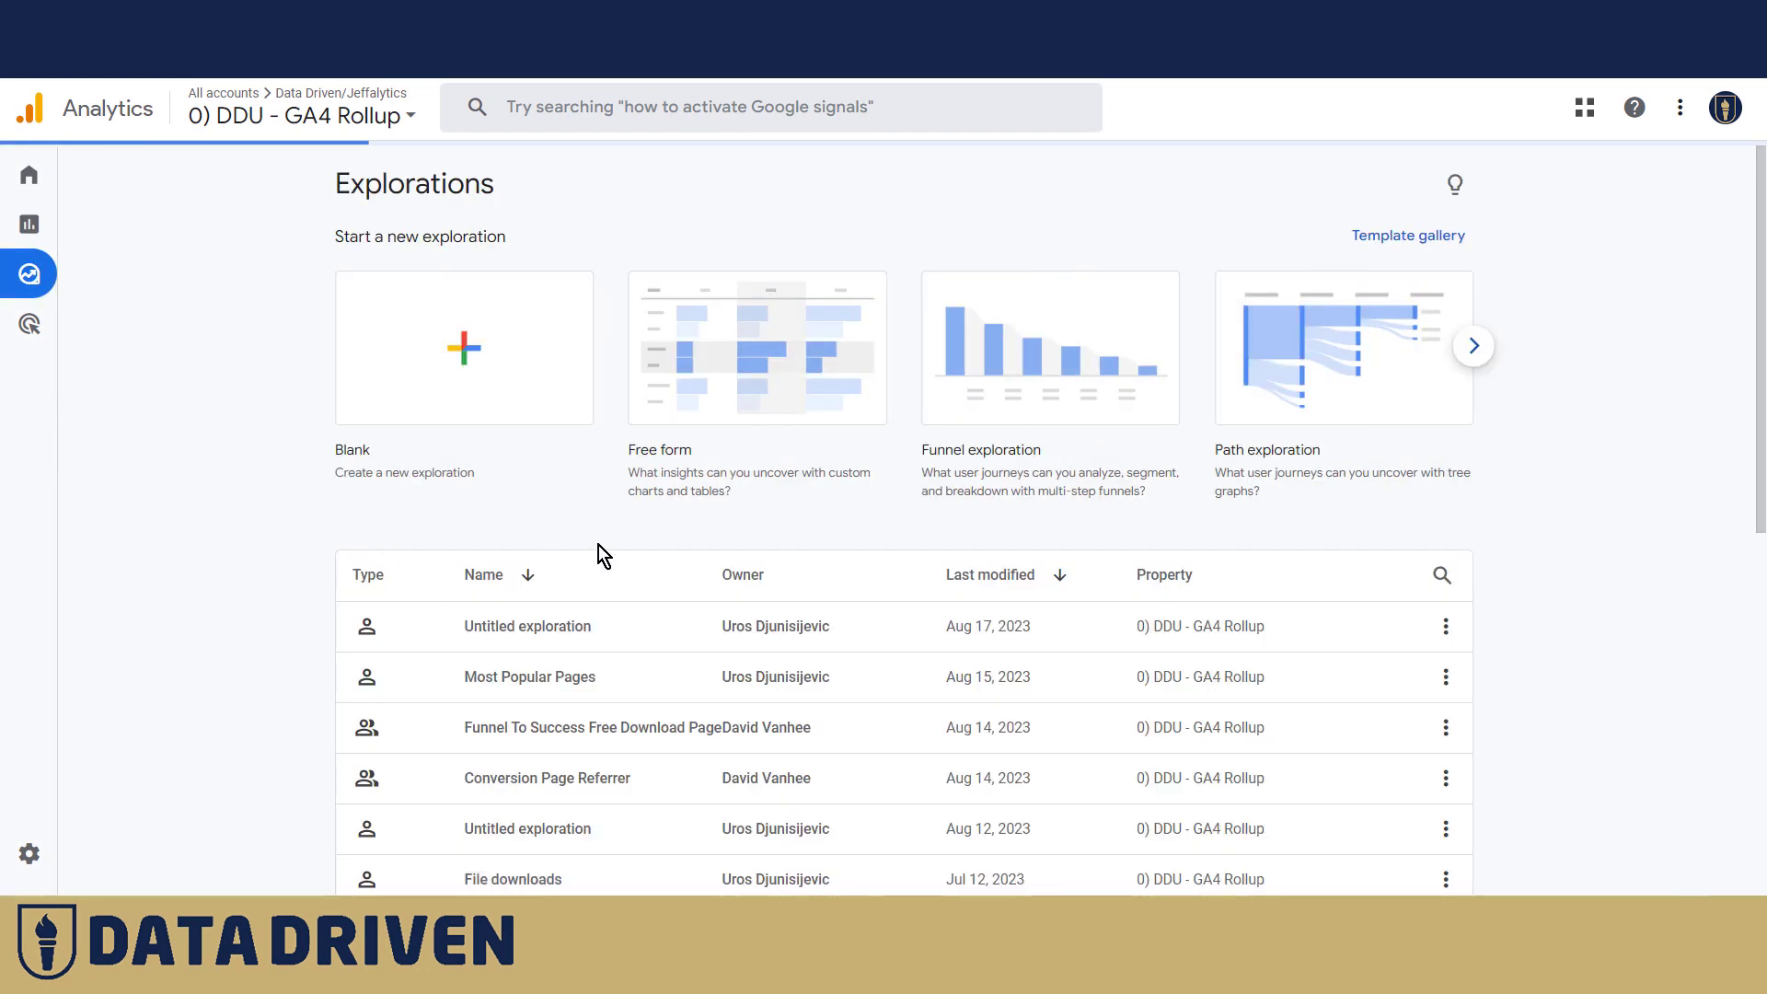
pyautogui.click(462, 368)
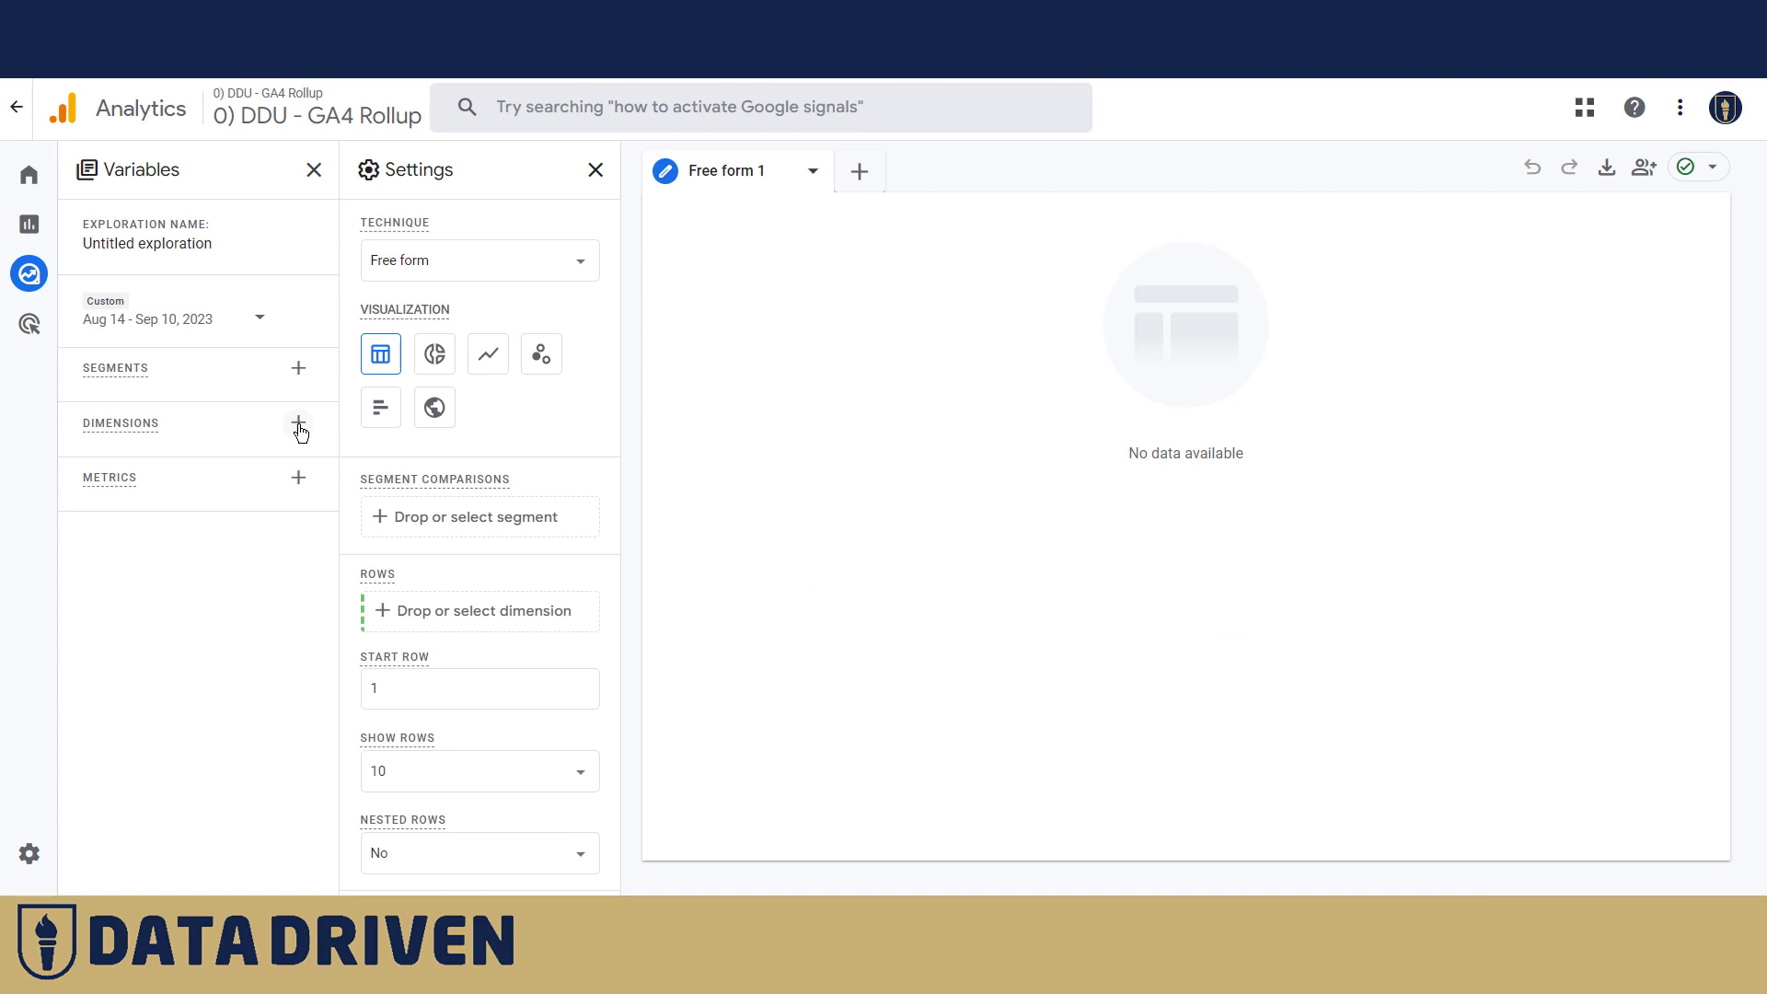
pyautogui.click(300, 425)
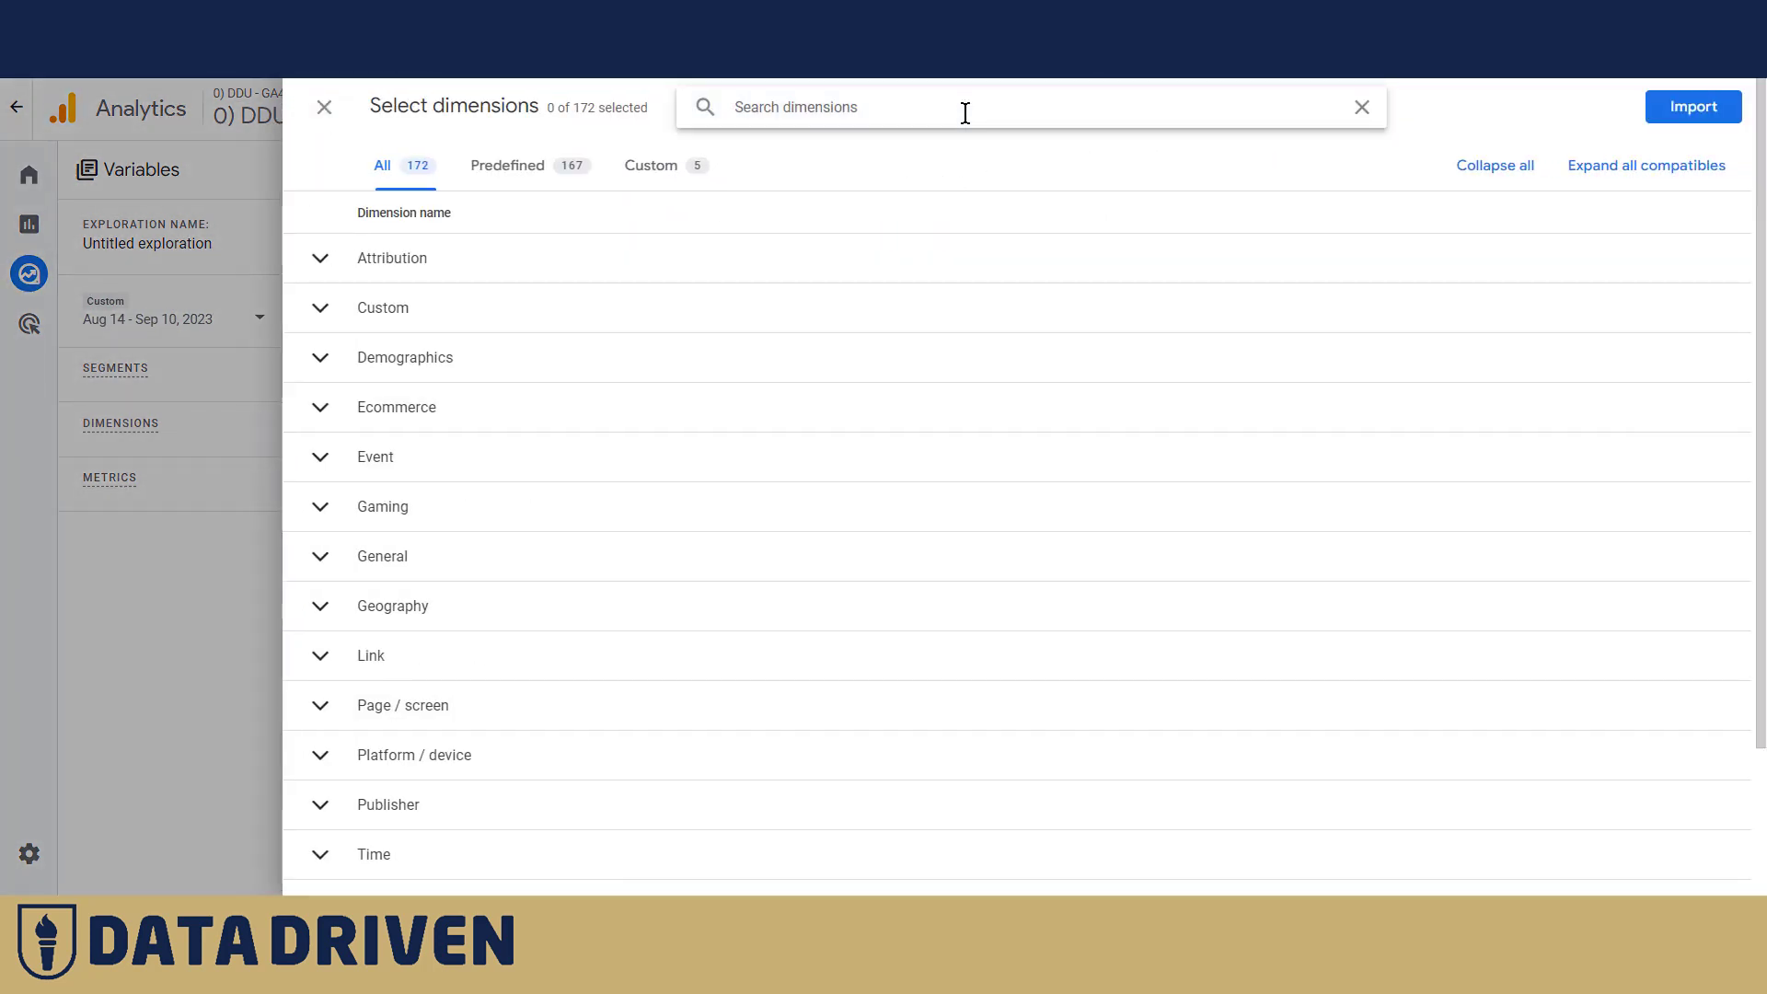
pyautogui.write('sessio')
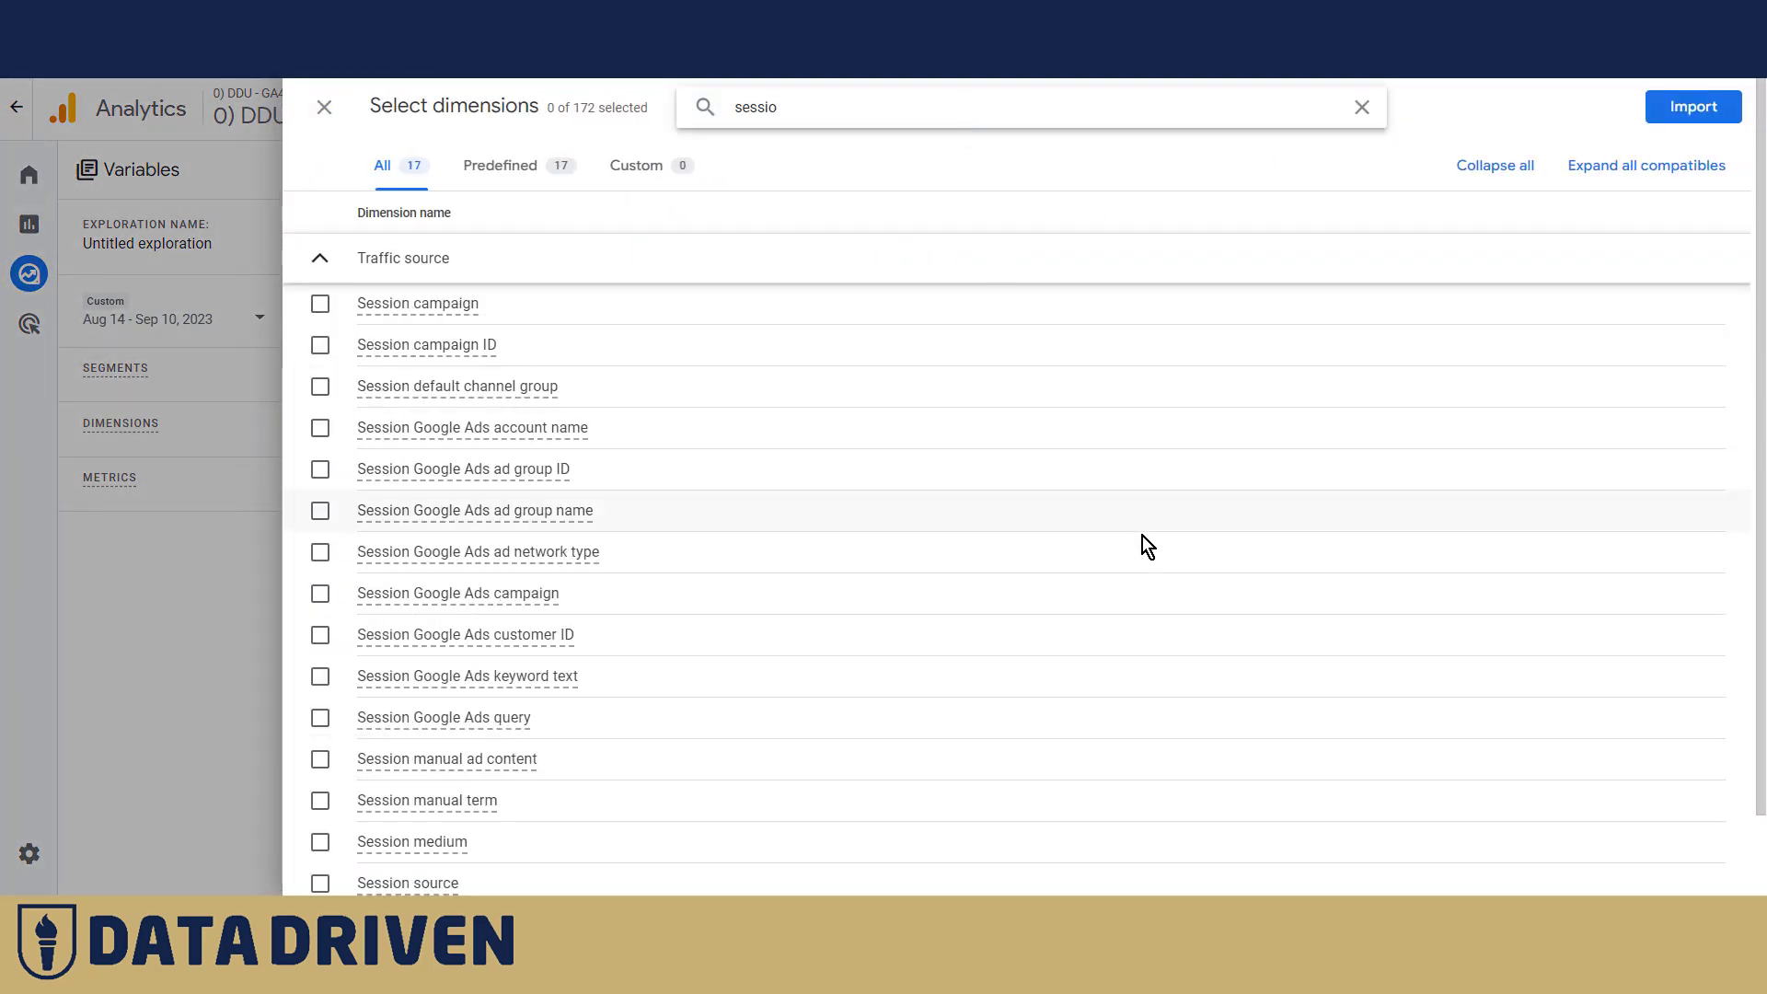
pyautogui.scroll(-1, 1111, 552)
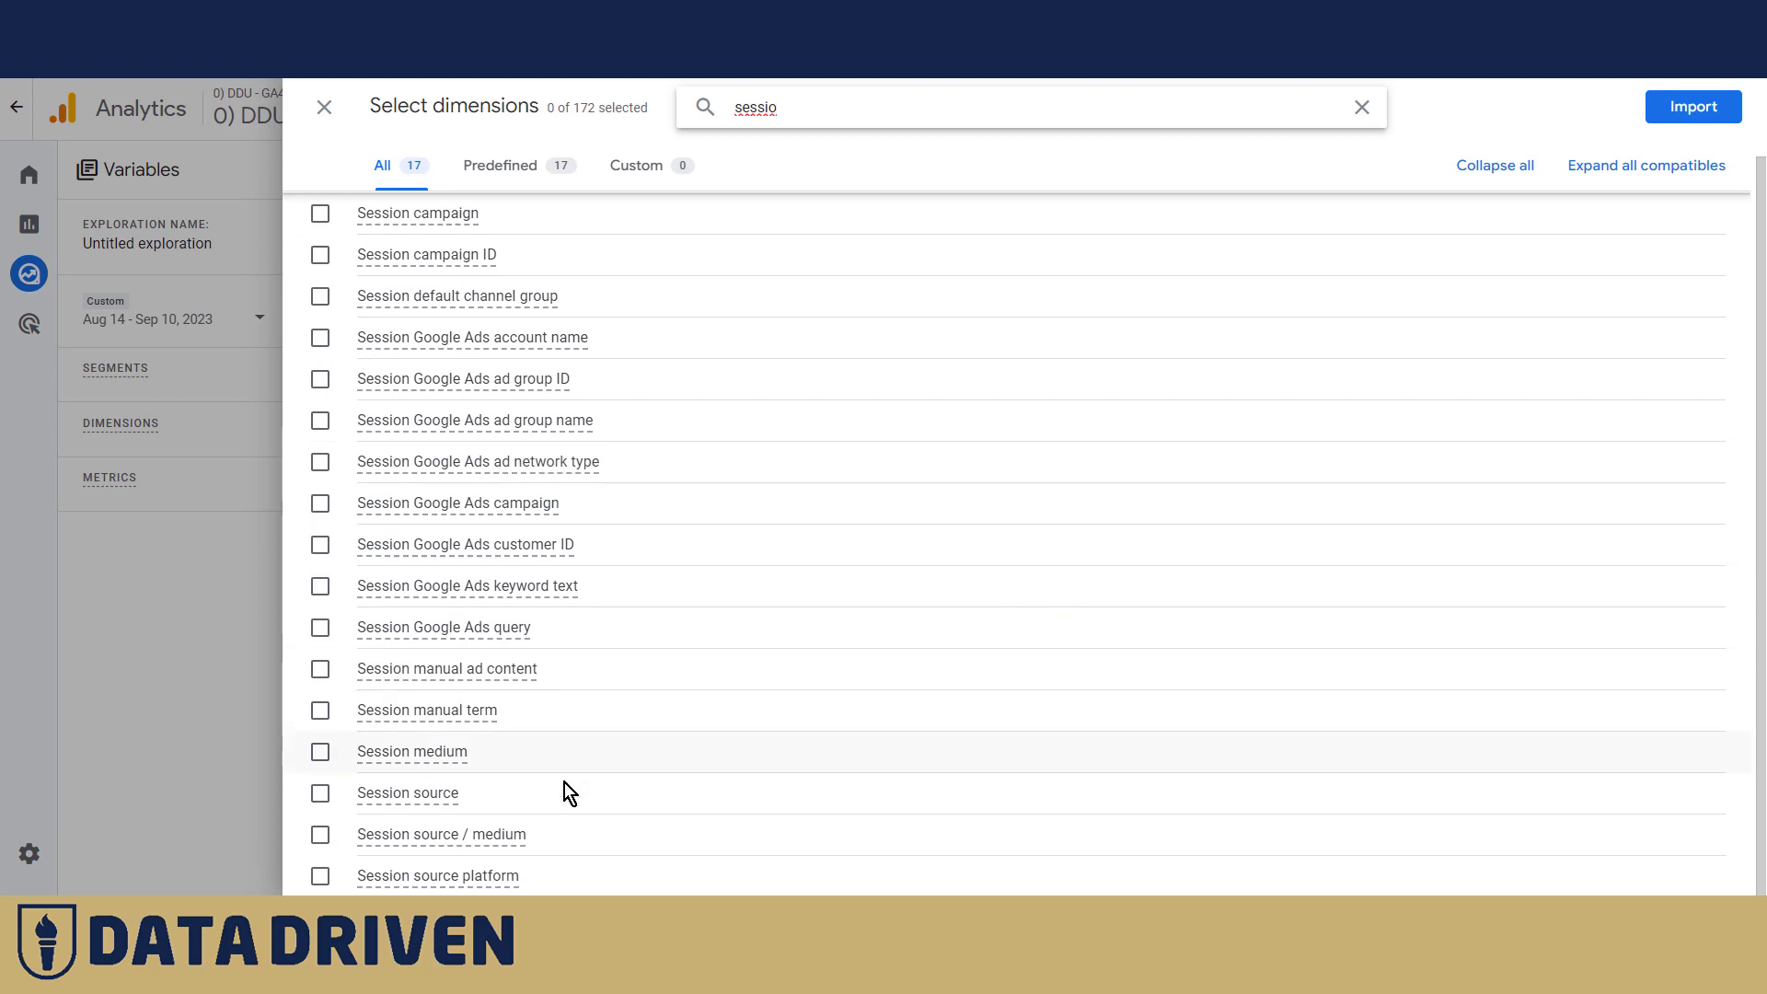
pyautogui.click(484, 834)
pyautogui.click(1698, 111)
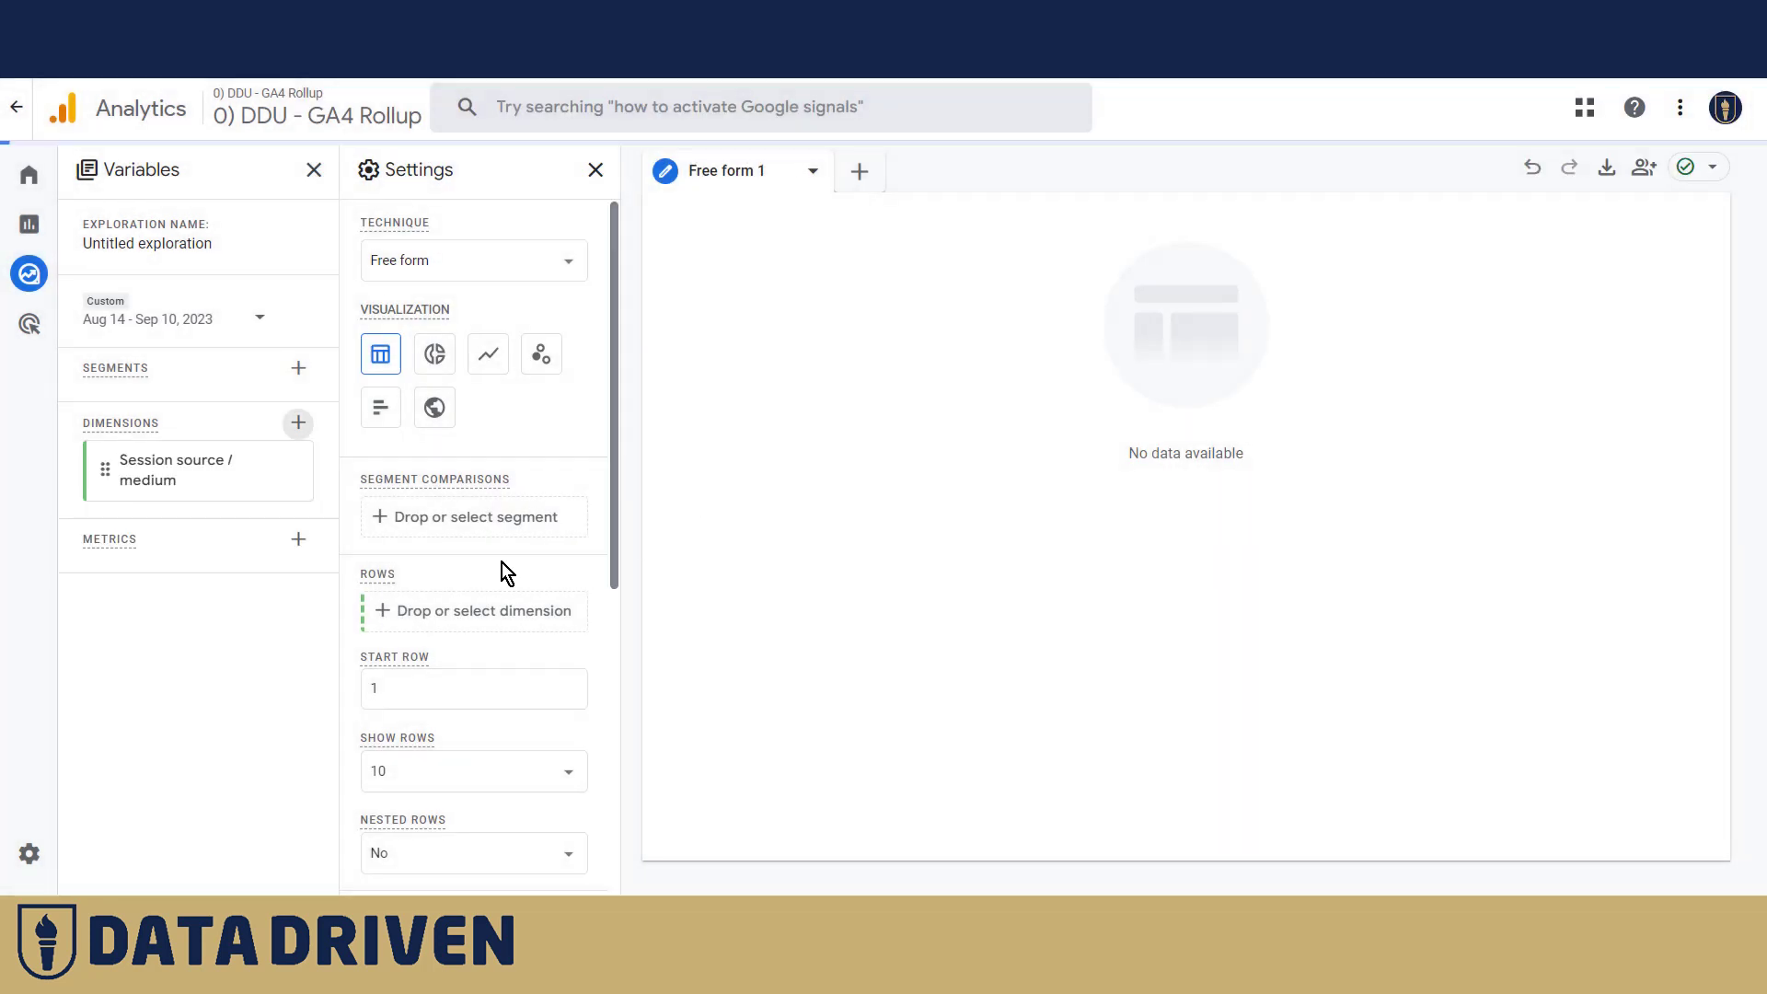
# Step: Import the Conversions, Session conversion rate and User conversion rate metrics
pyautogui.click(299, 539)
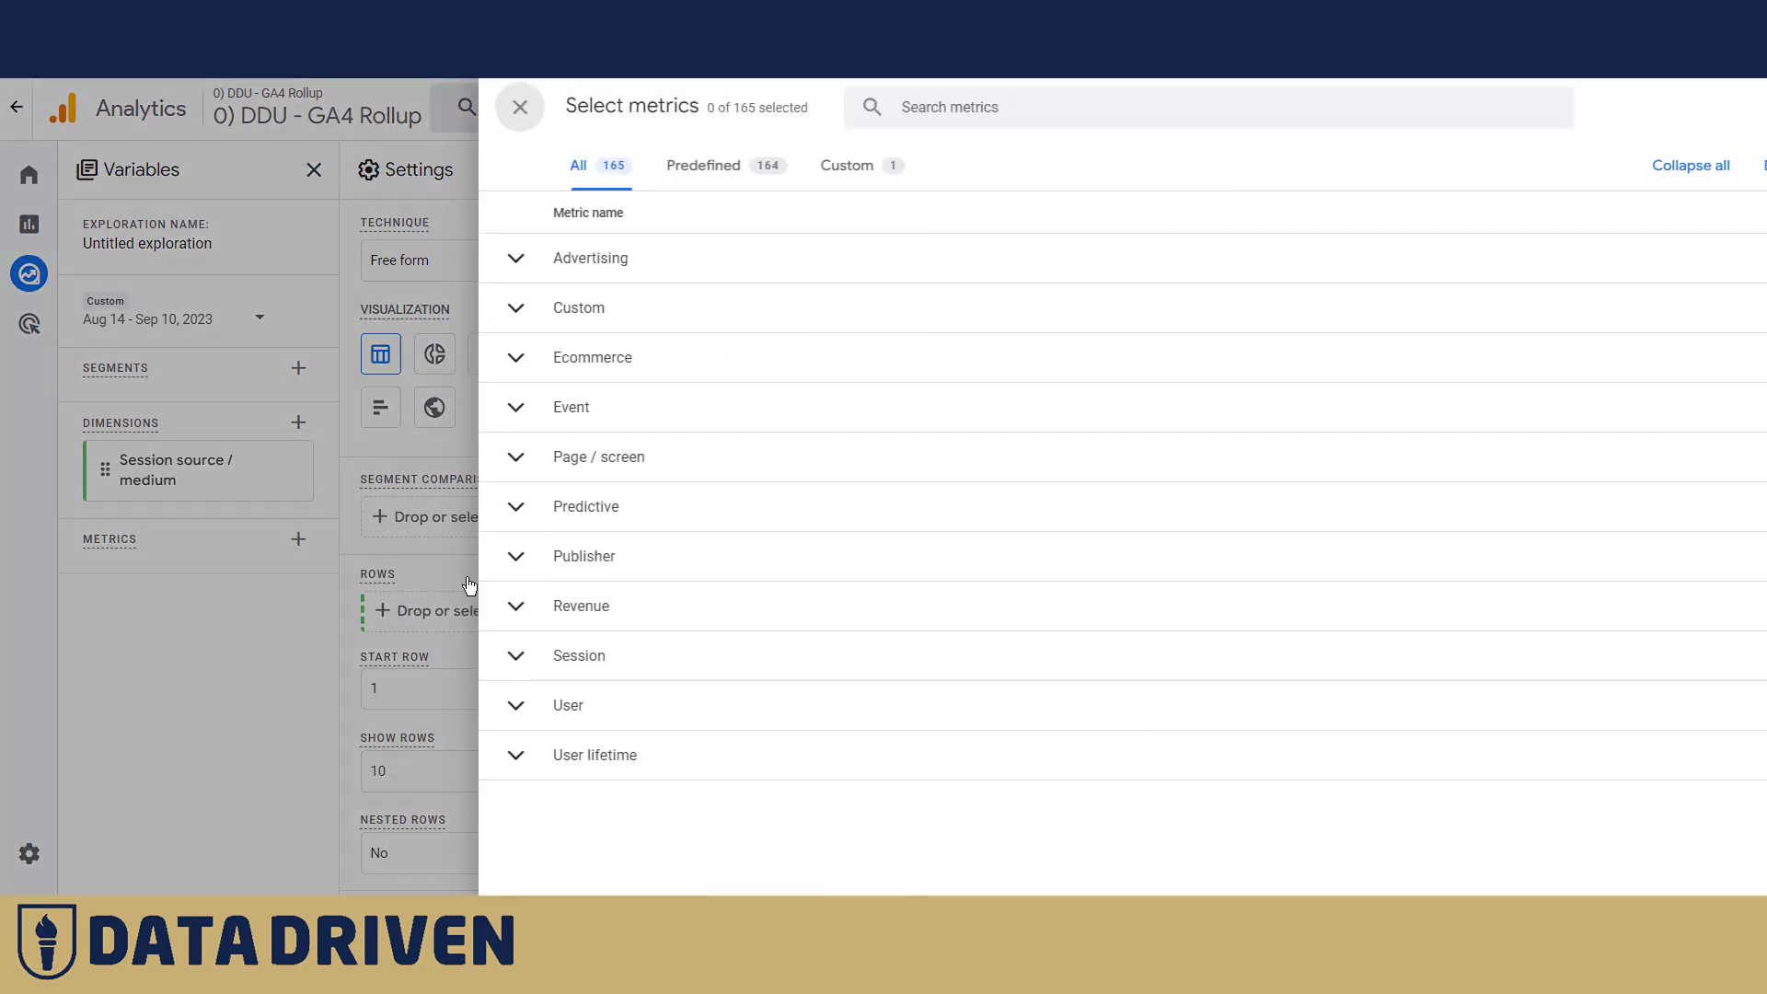
pyautogui.click(875, 109)
pyautogui.write('convers')
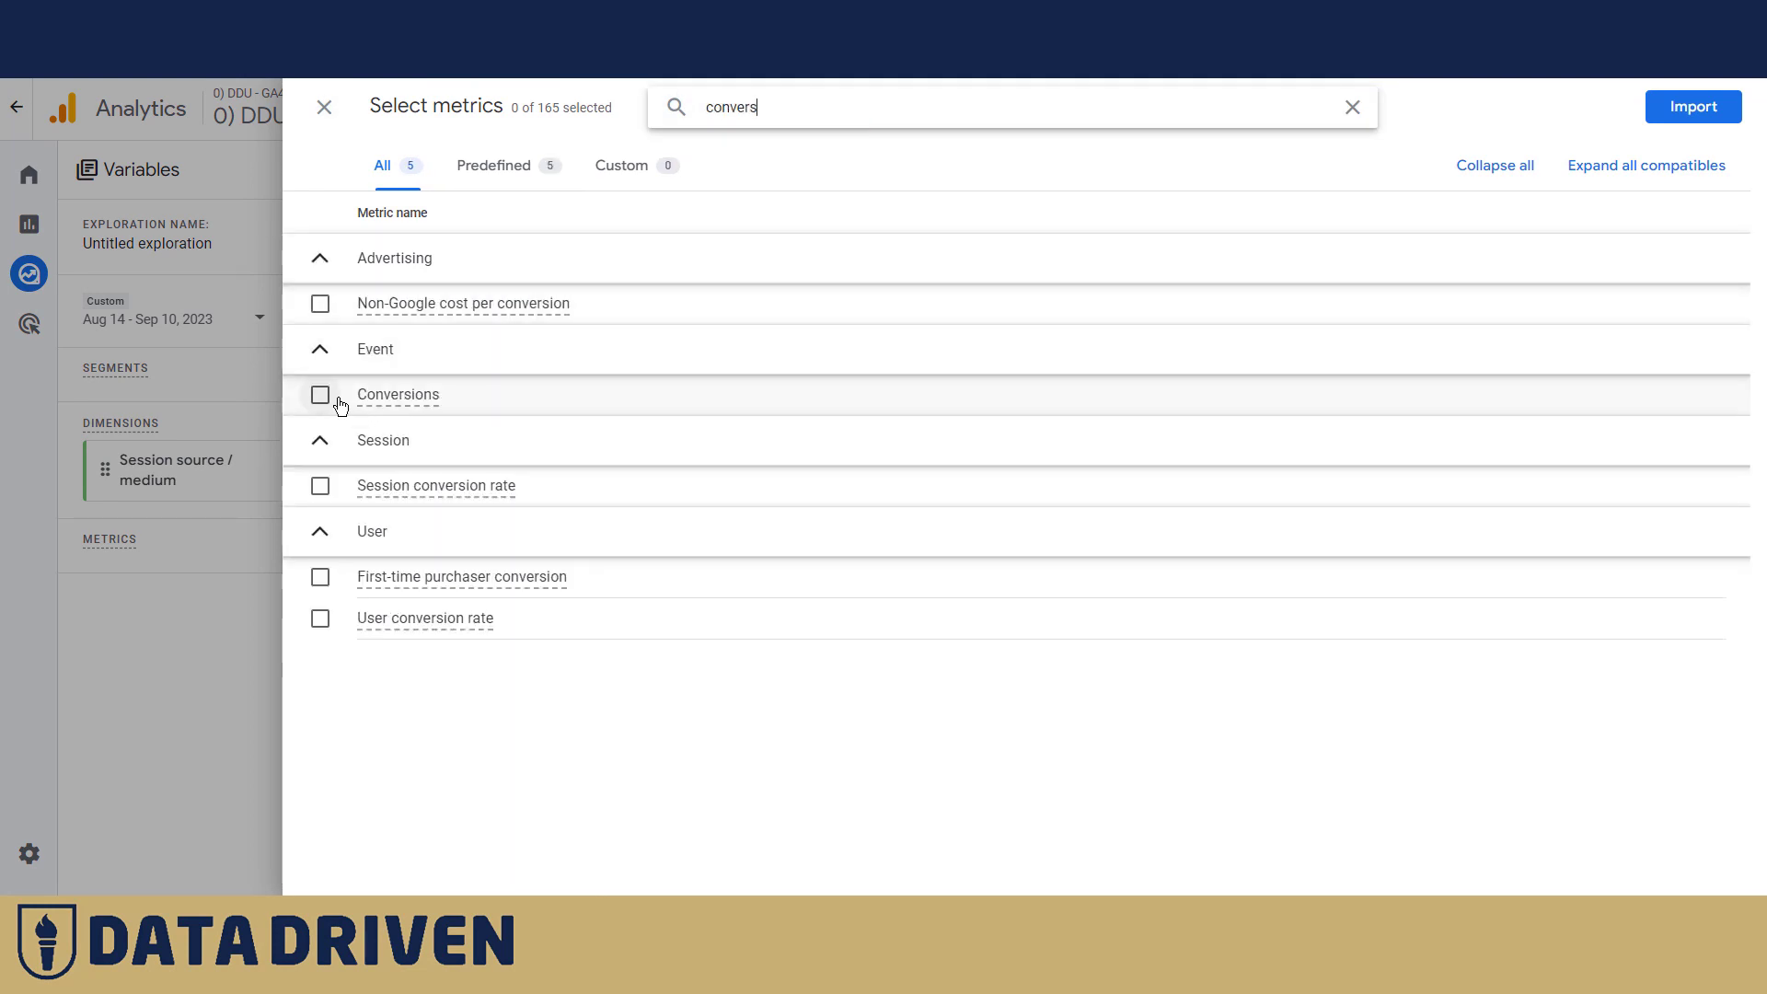
pyautogui.click(320, 394)
pyautogui.click(320, 486)
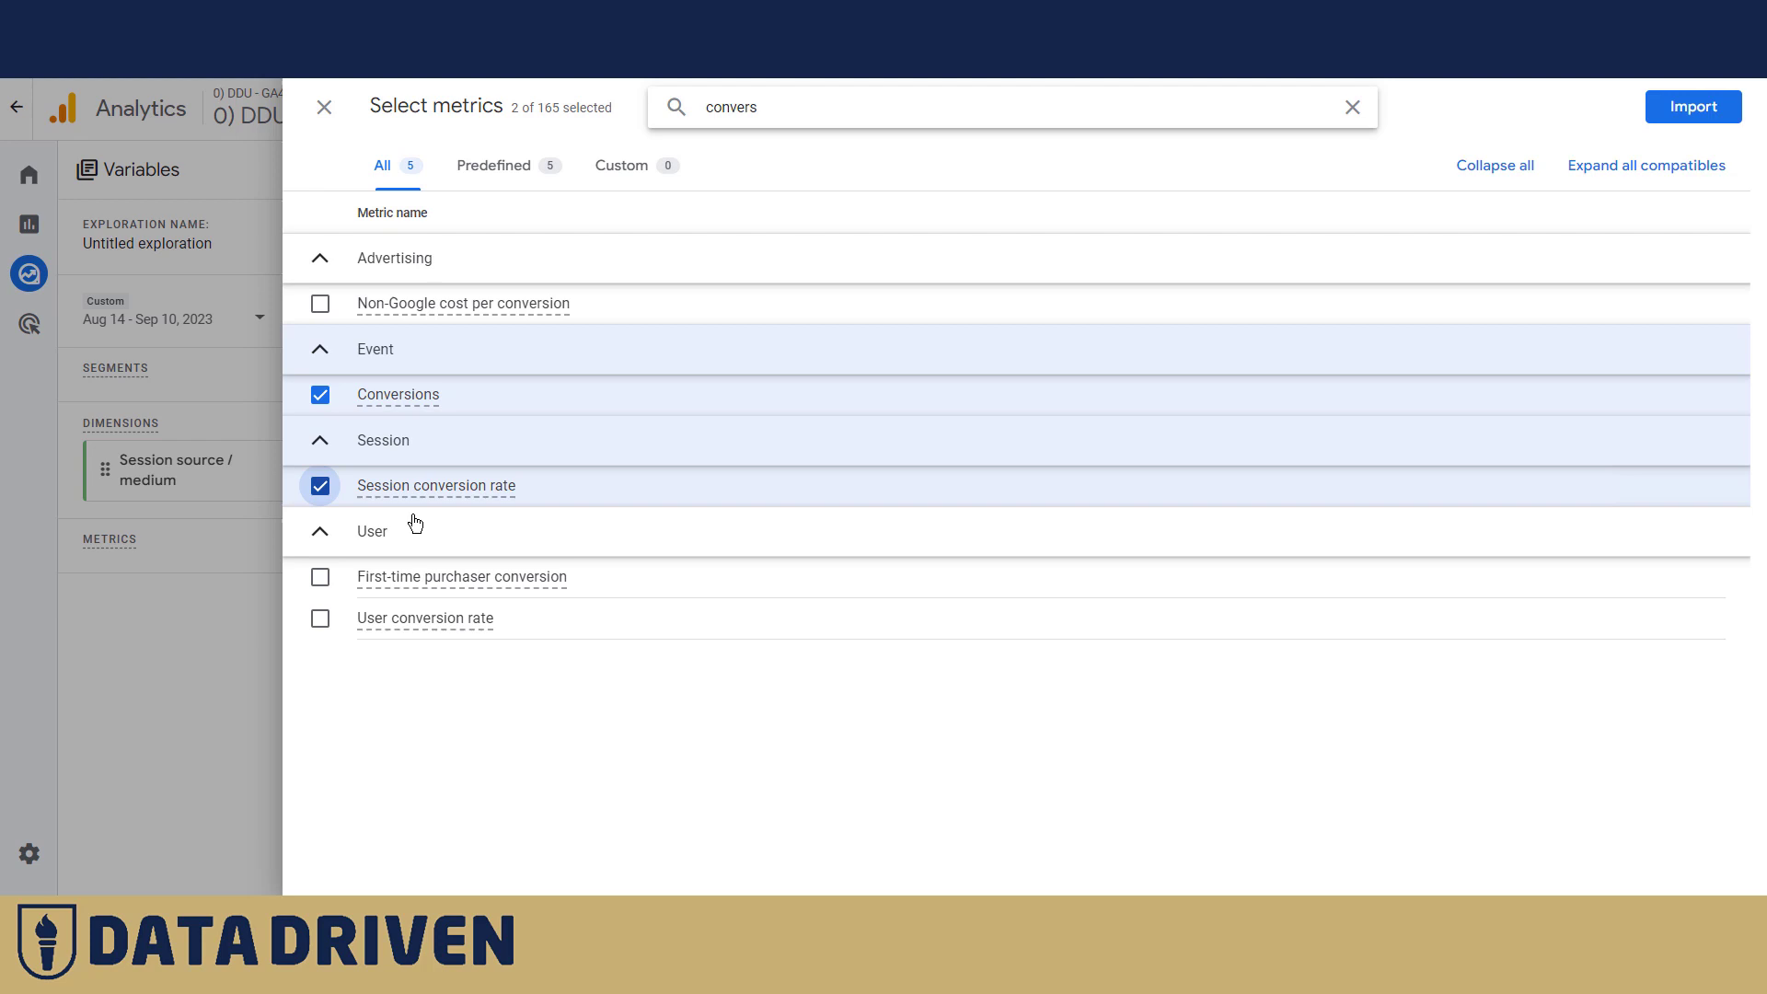
pyautogui.click(321, 618)
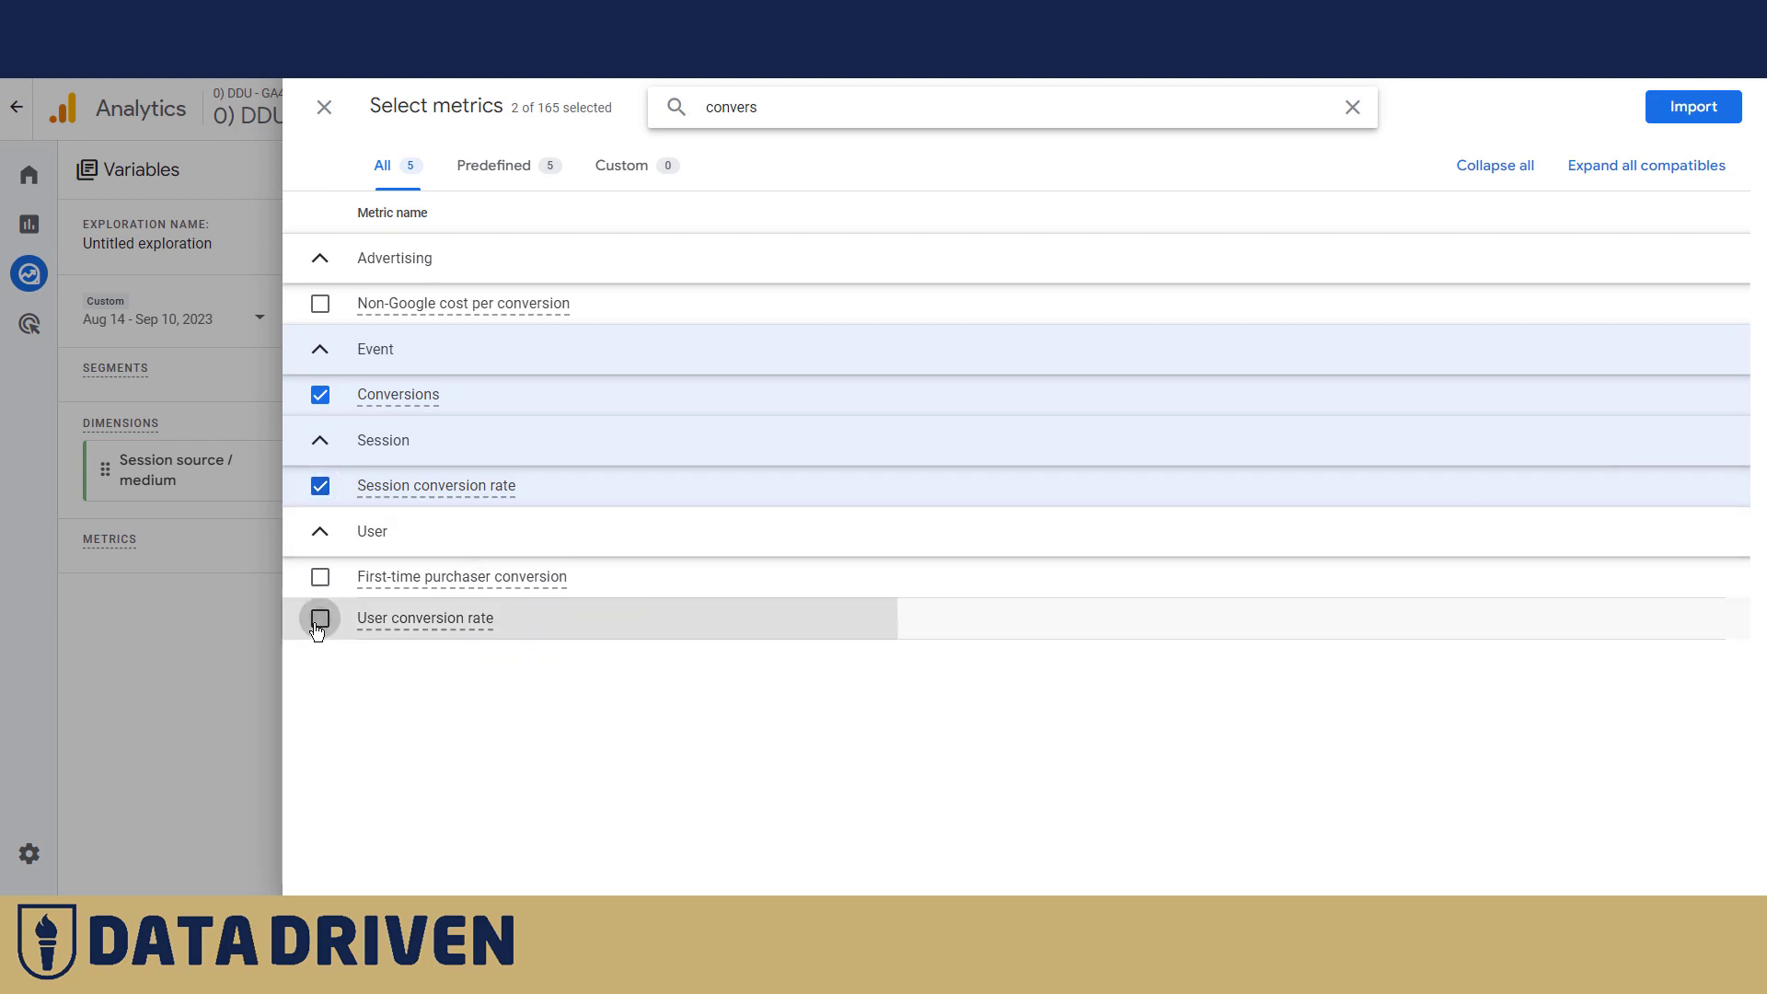
pyautogui.click(1708, 111)
# Step: Place Session source / medium as rows and the conversion rate metrics as table columns
pyautogui.doubleClick(167, 495)
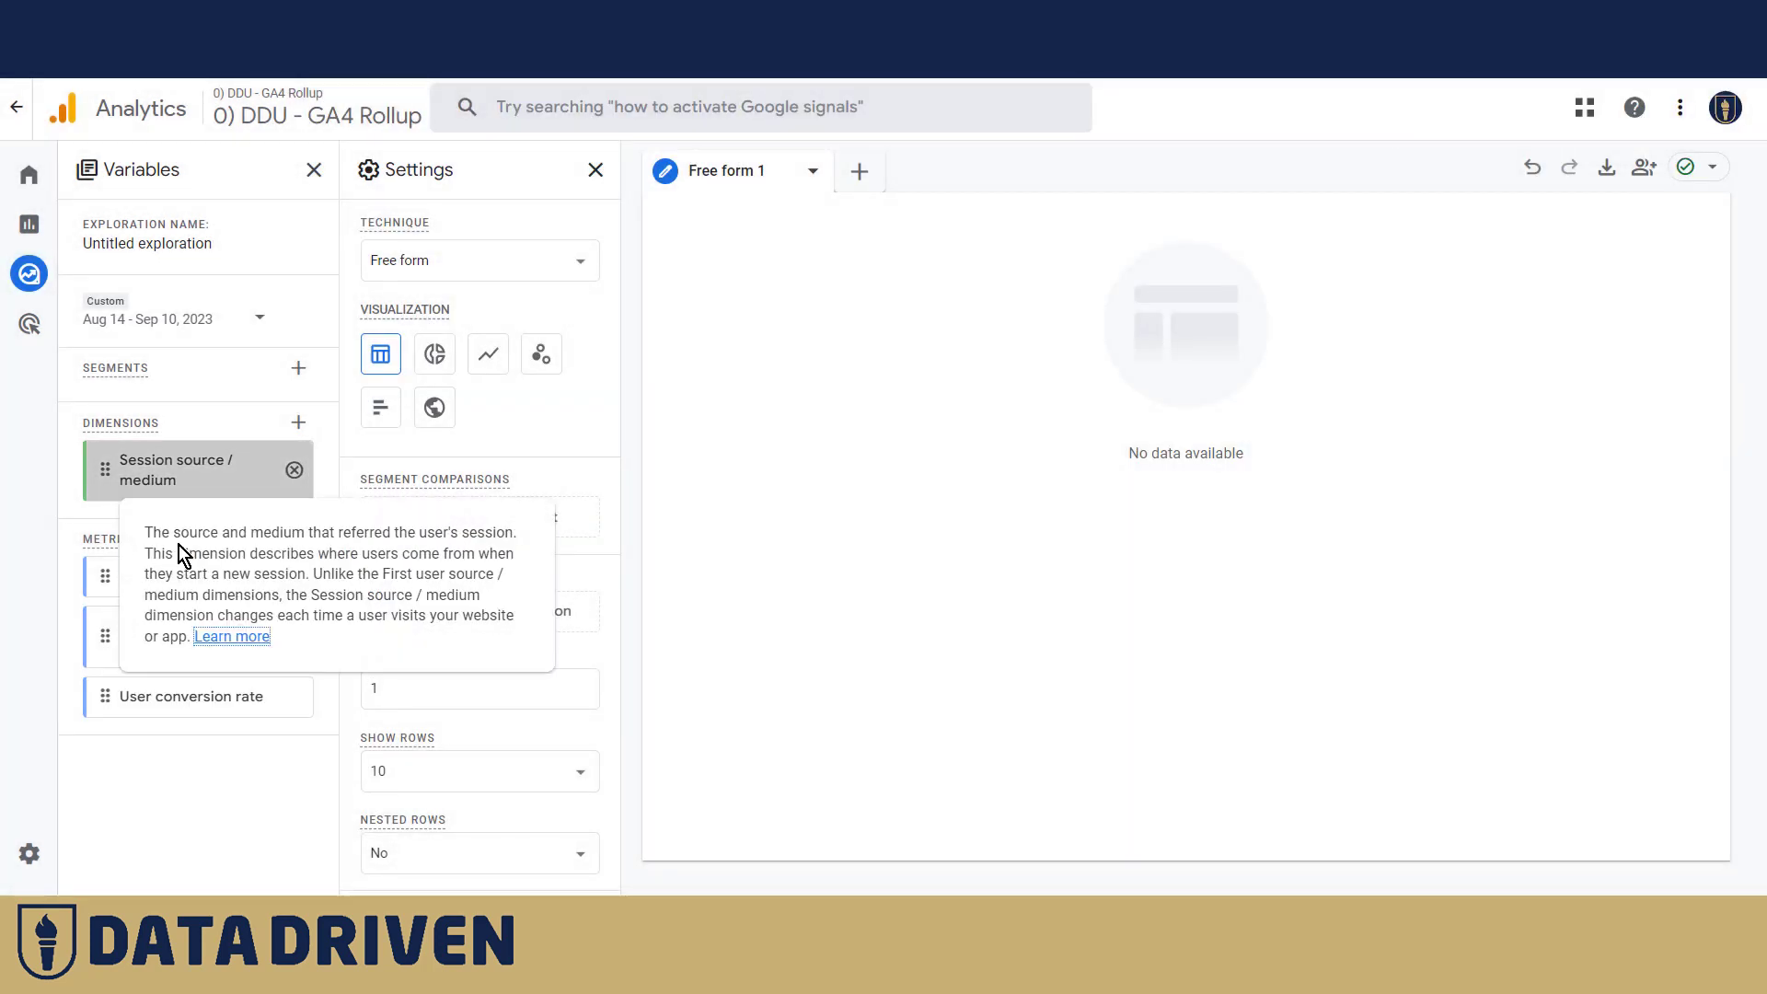
pyautogui.doubleClick(114, 655)
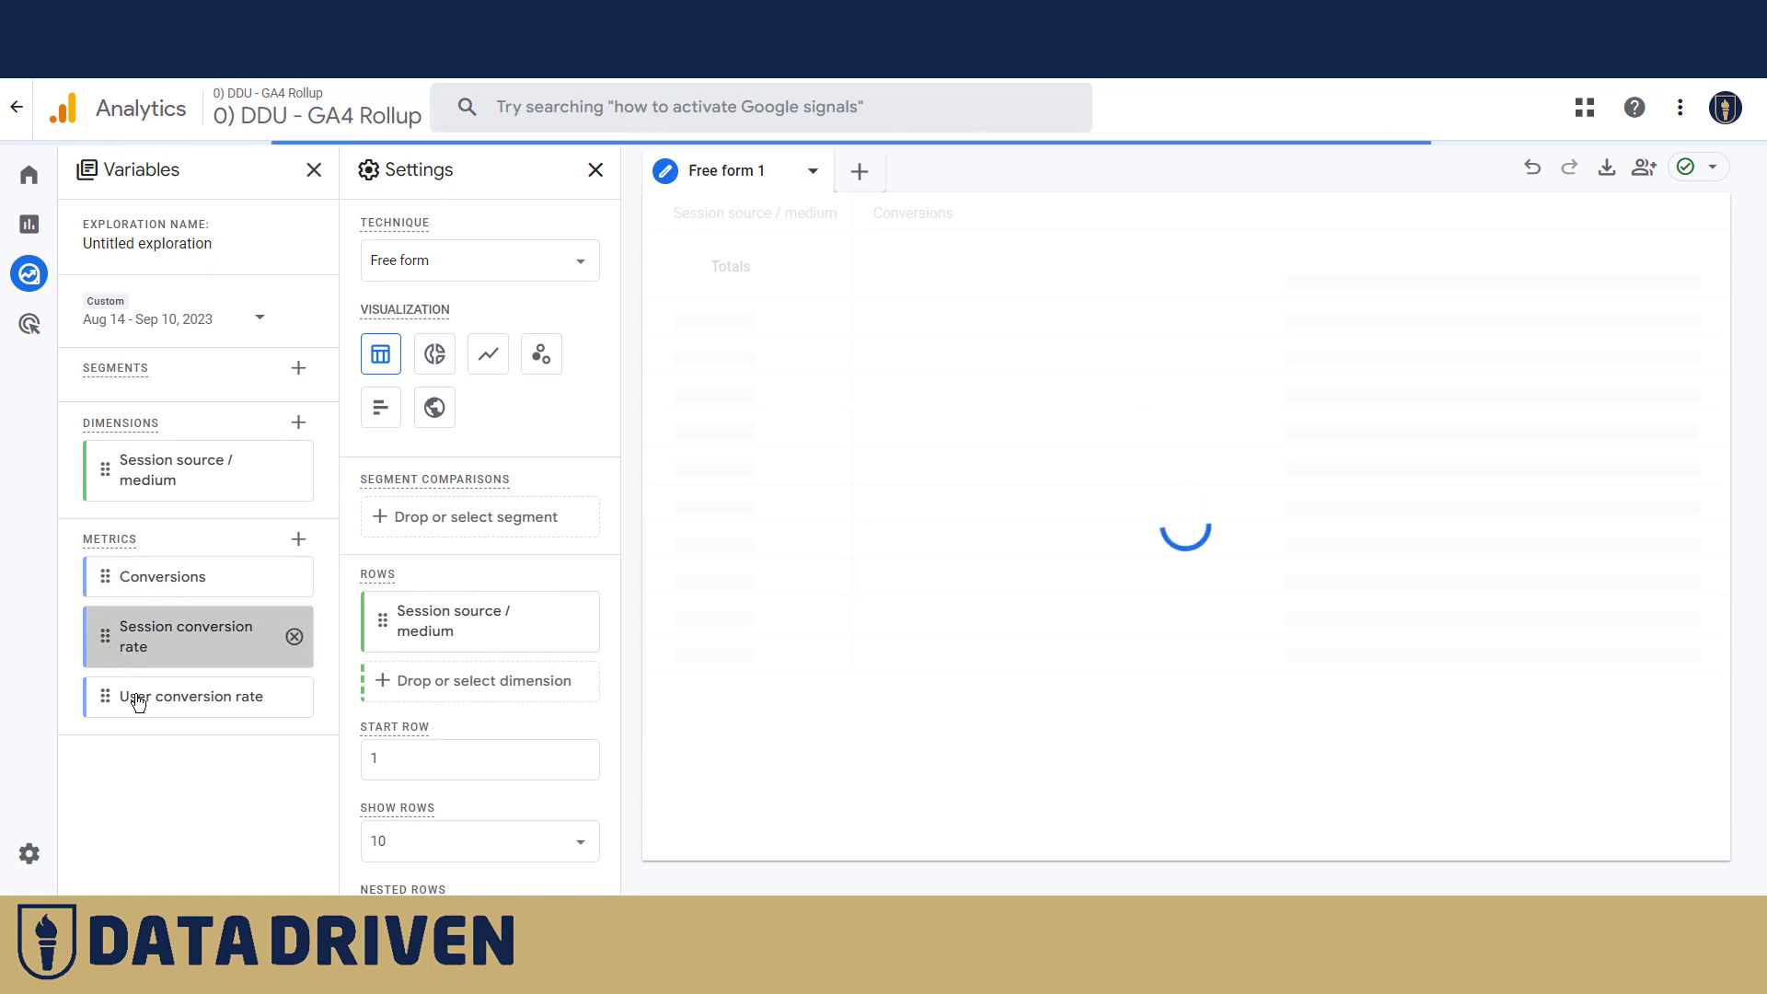
pyautogui.doubleClick(131, 698)
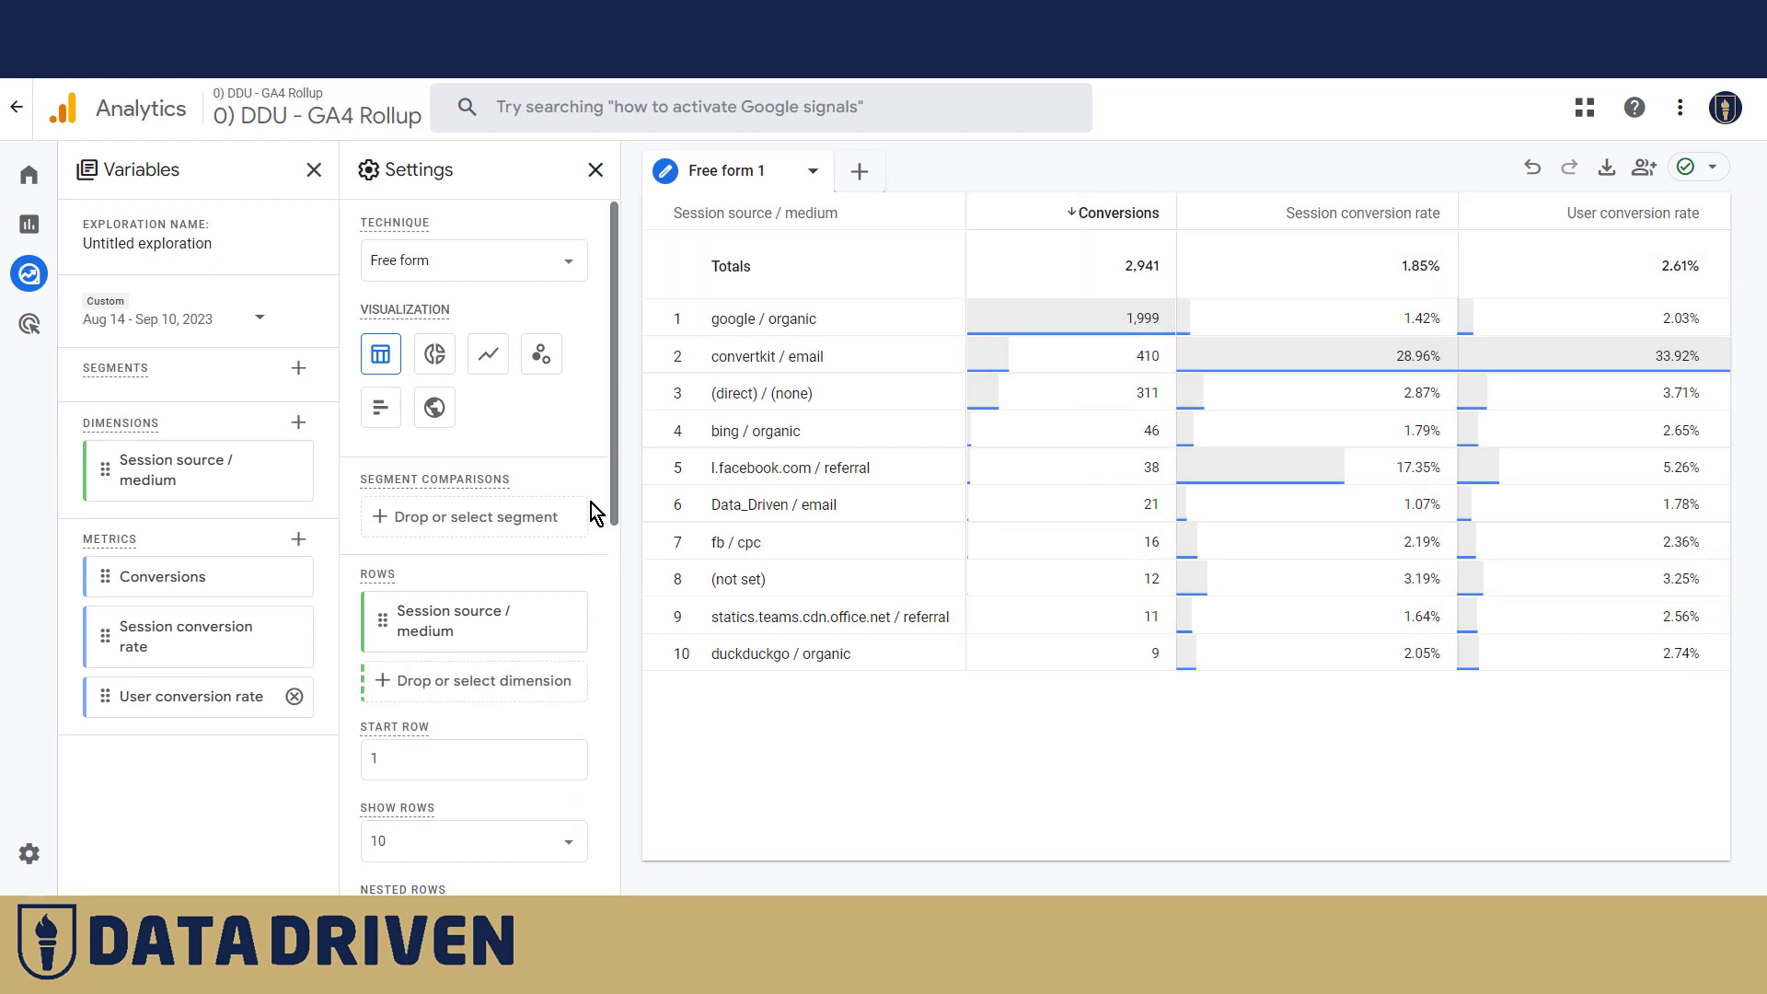
pyautogui.moveTo(616, 460); pyautogui.dragTo(611, 501)
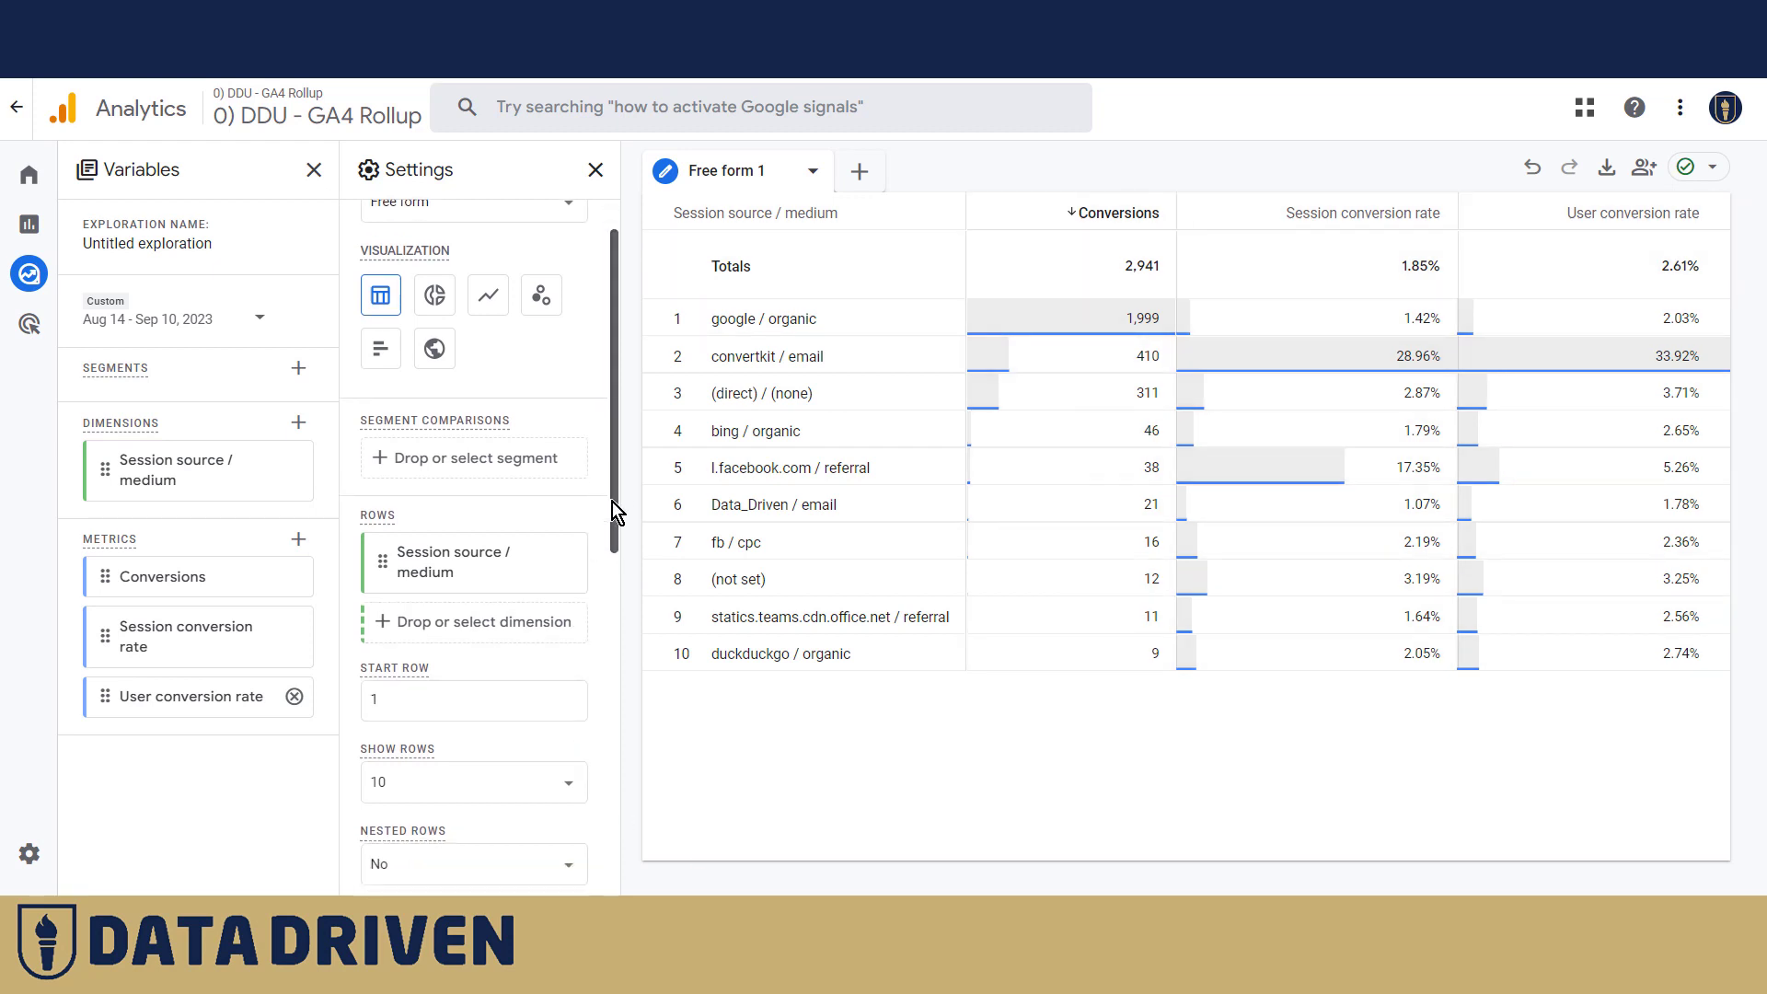
# Step: Import Average session duration, add it as a table column, and sort shortest first
pyautogui.click(299, 542)
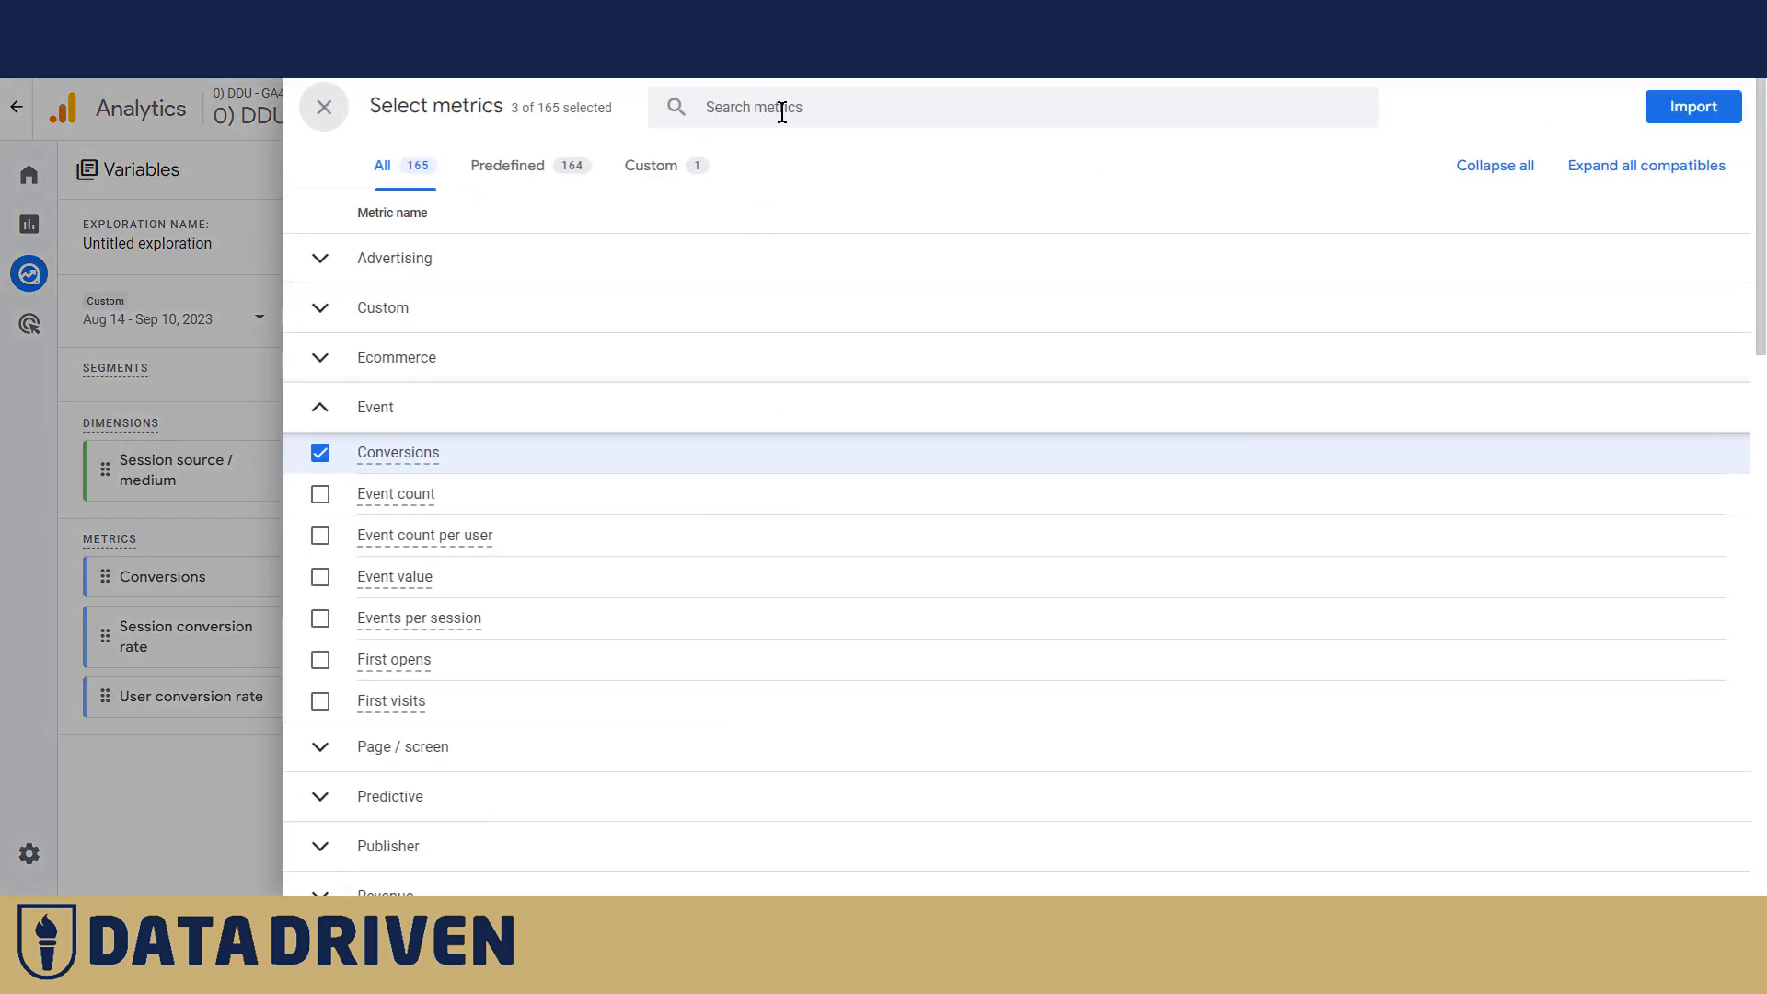
pyautogui.click(782, 111)
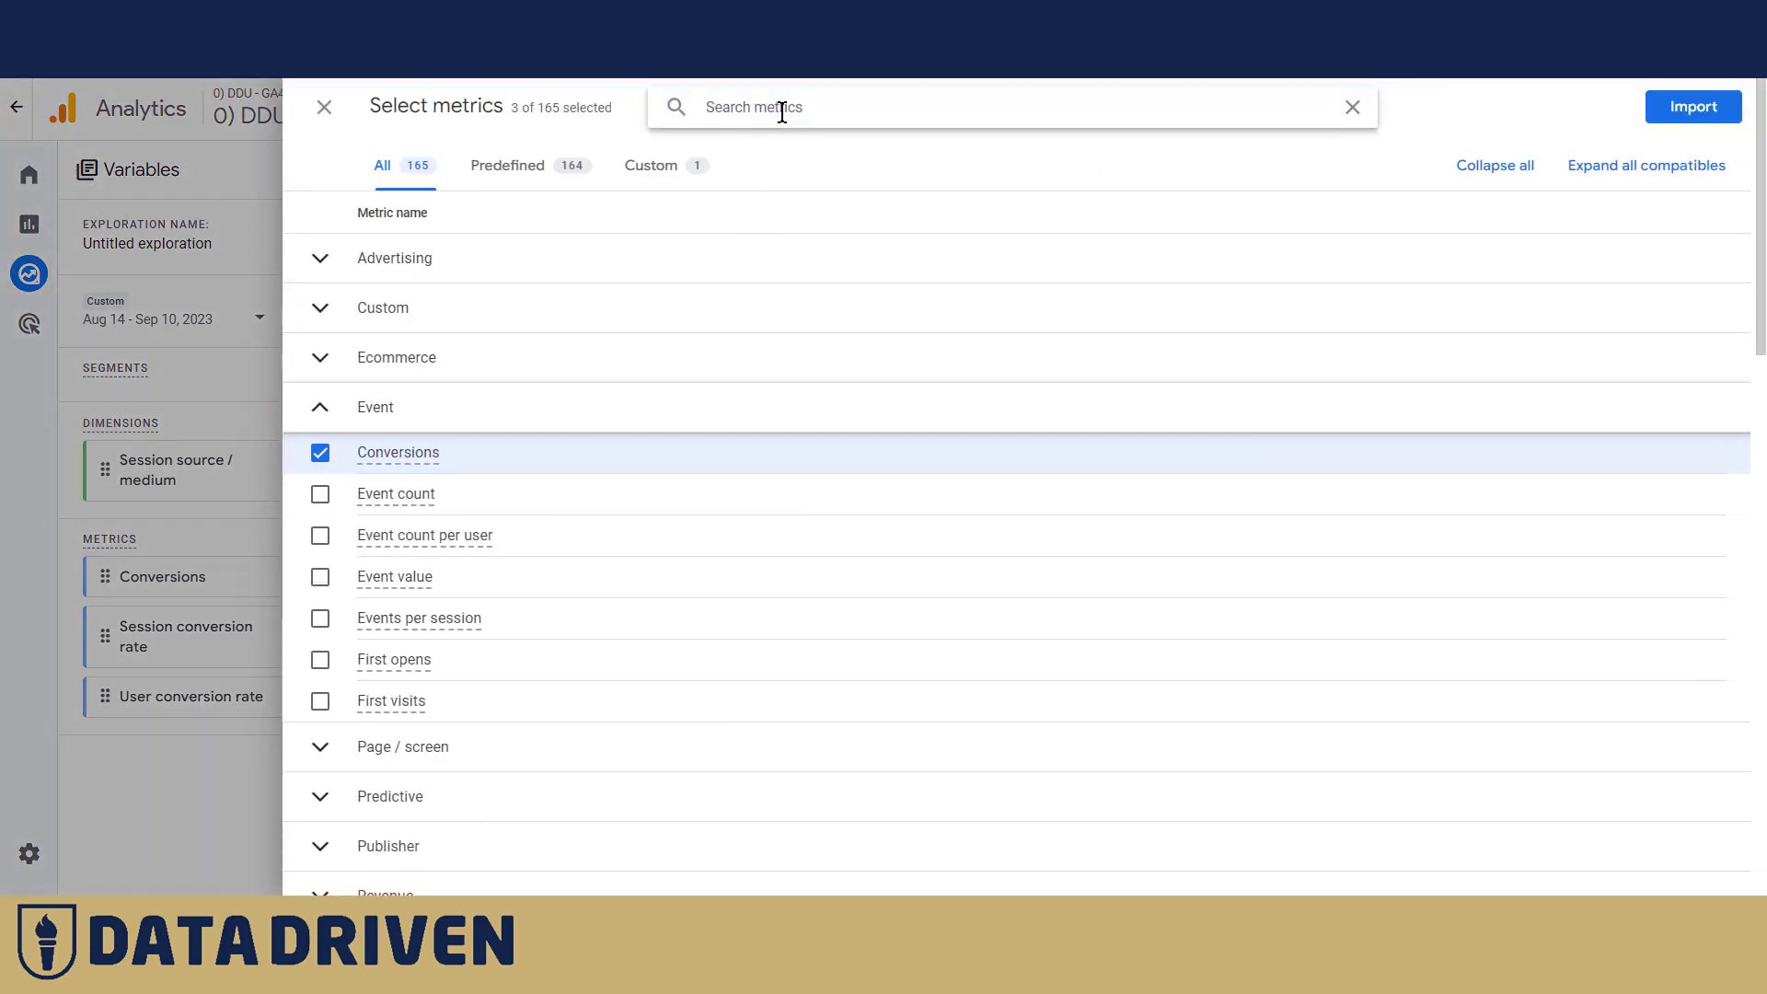
pyautogui.write('dur')
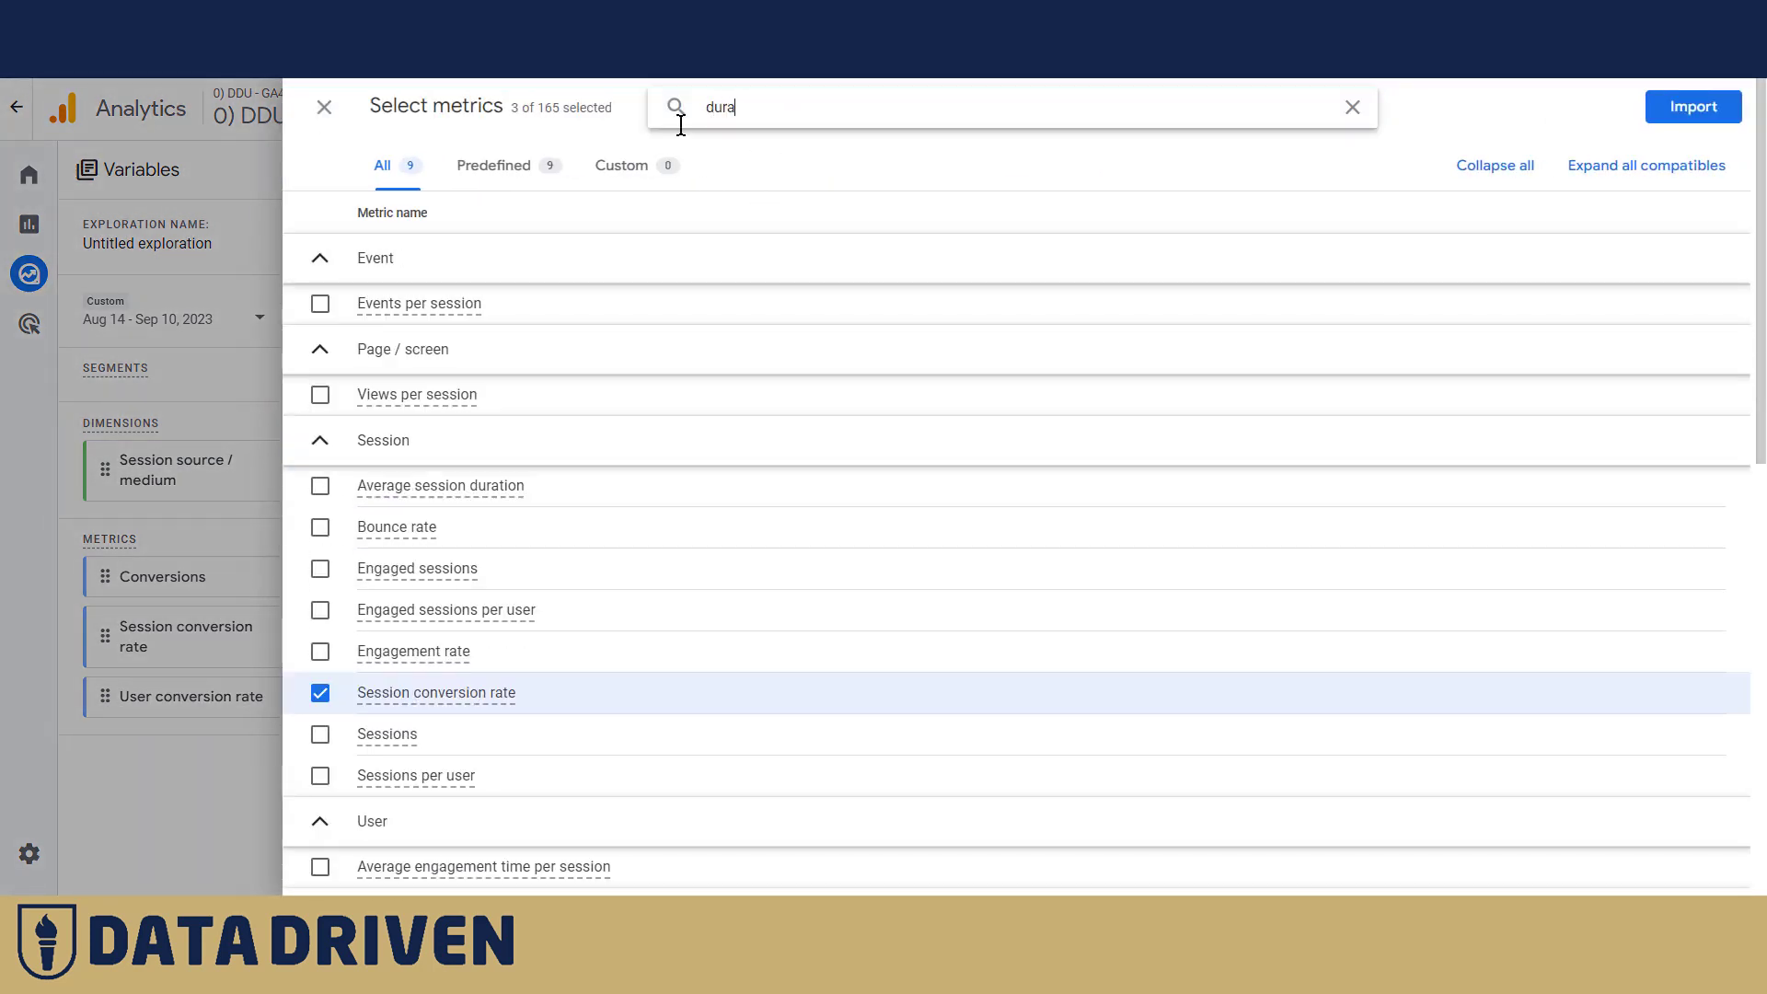
pyautogui.write('a')
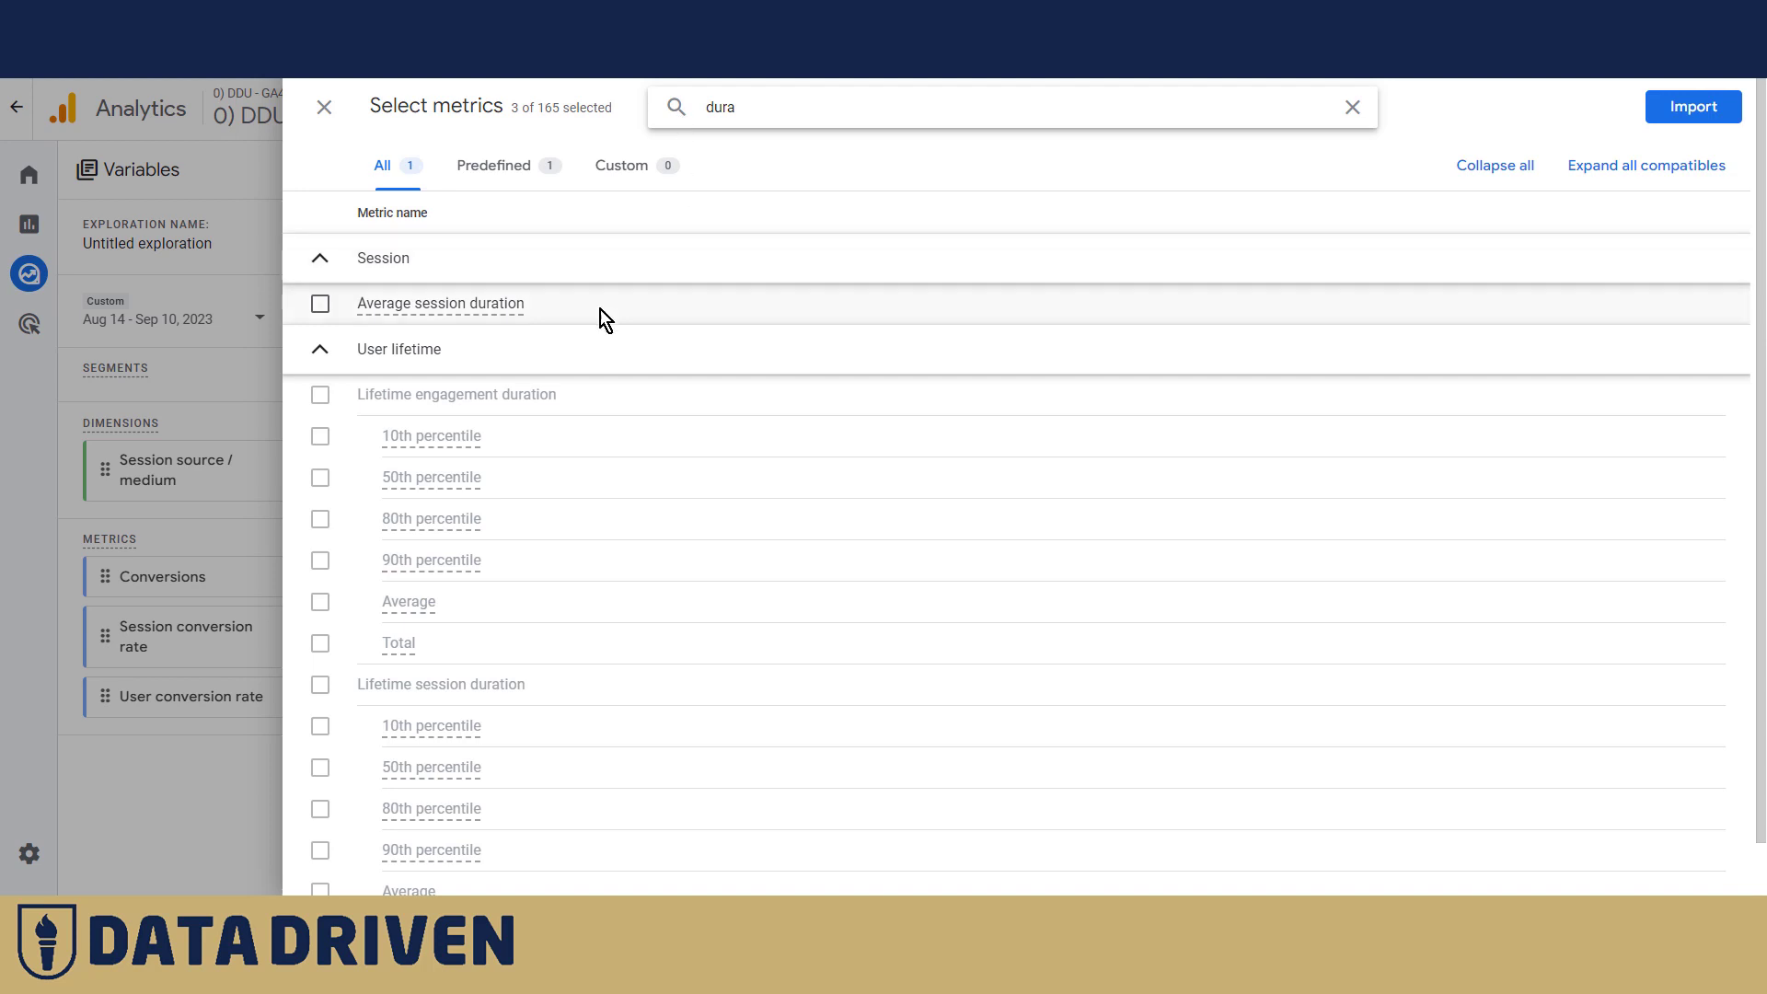
pyautogui.click(319, 304)
pyautogui.click(1691, 108)
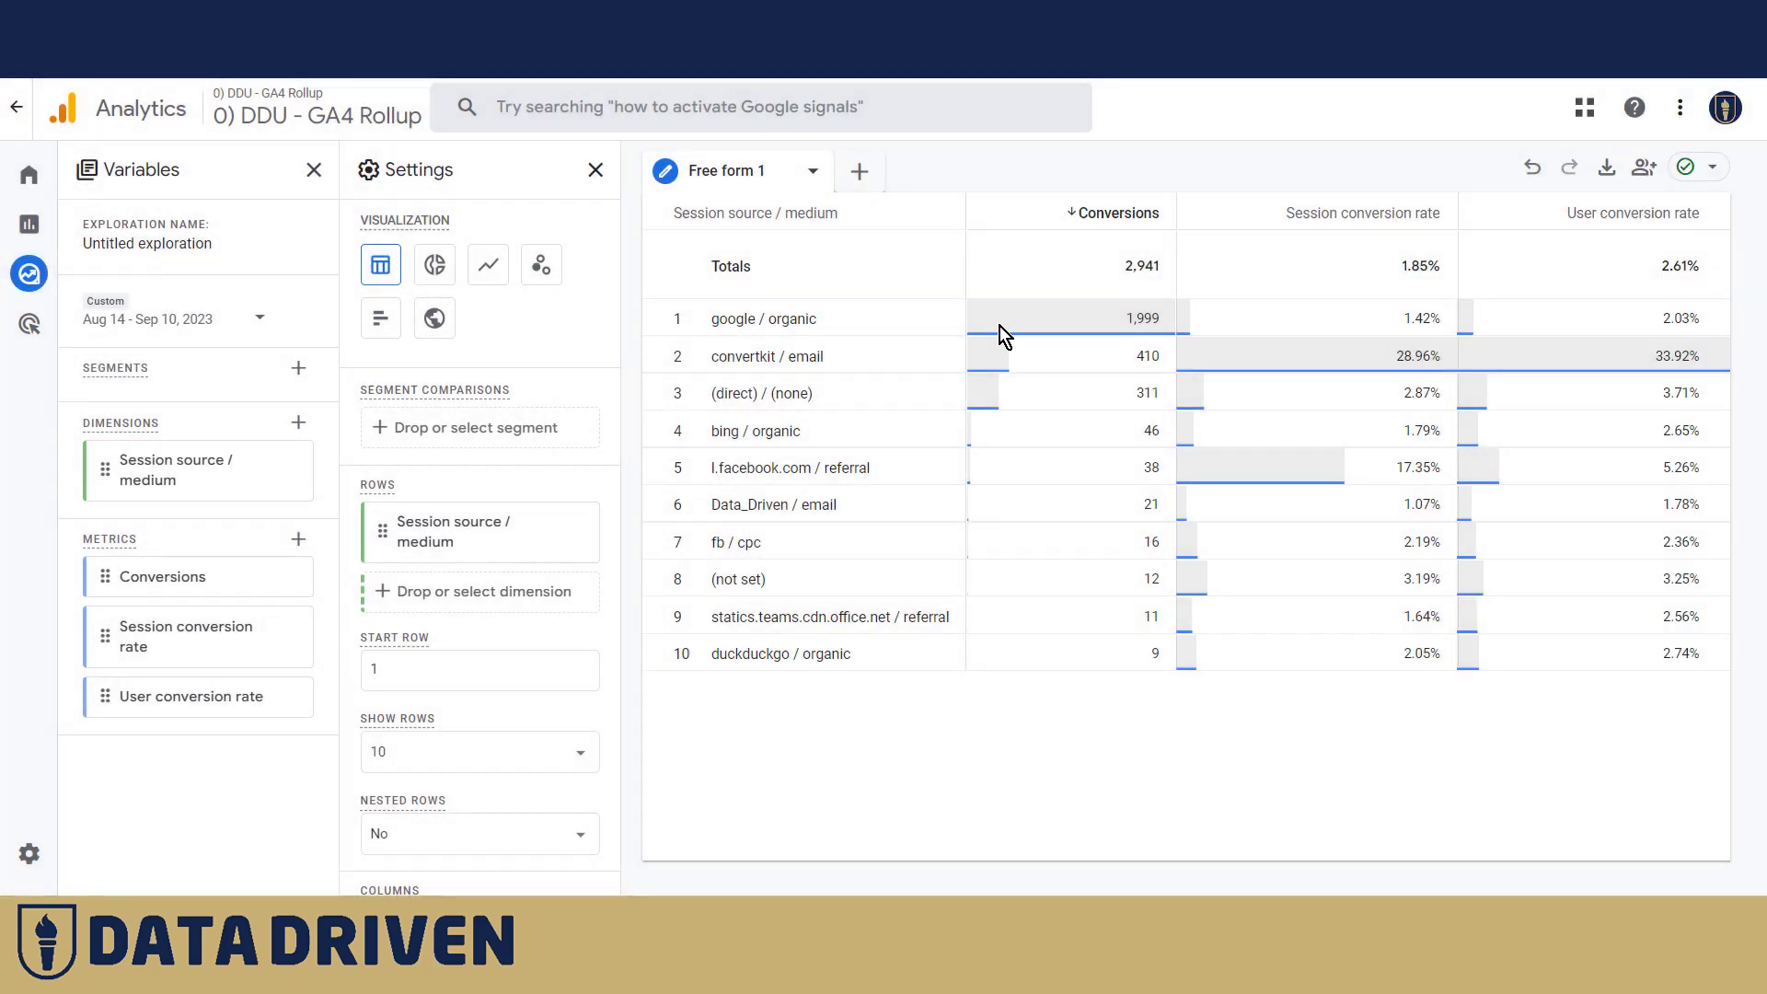
pyautogui.scroll(-5, 583, 690)
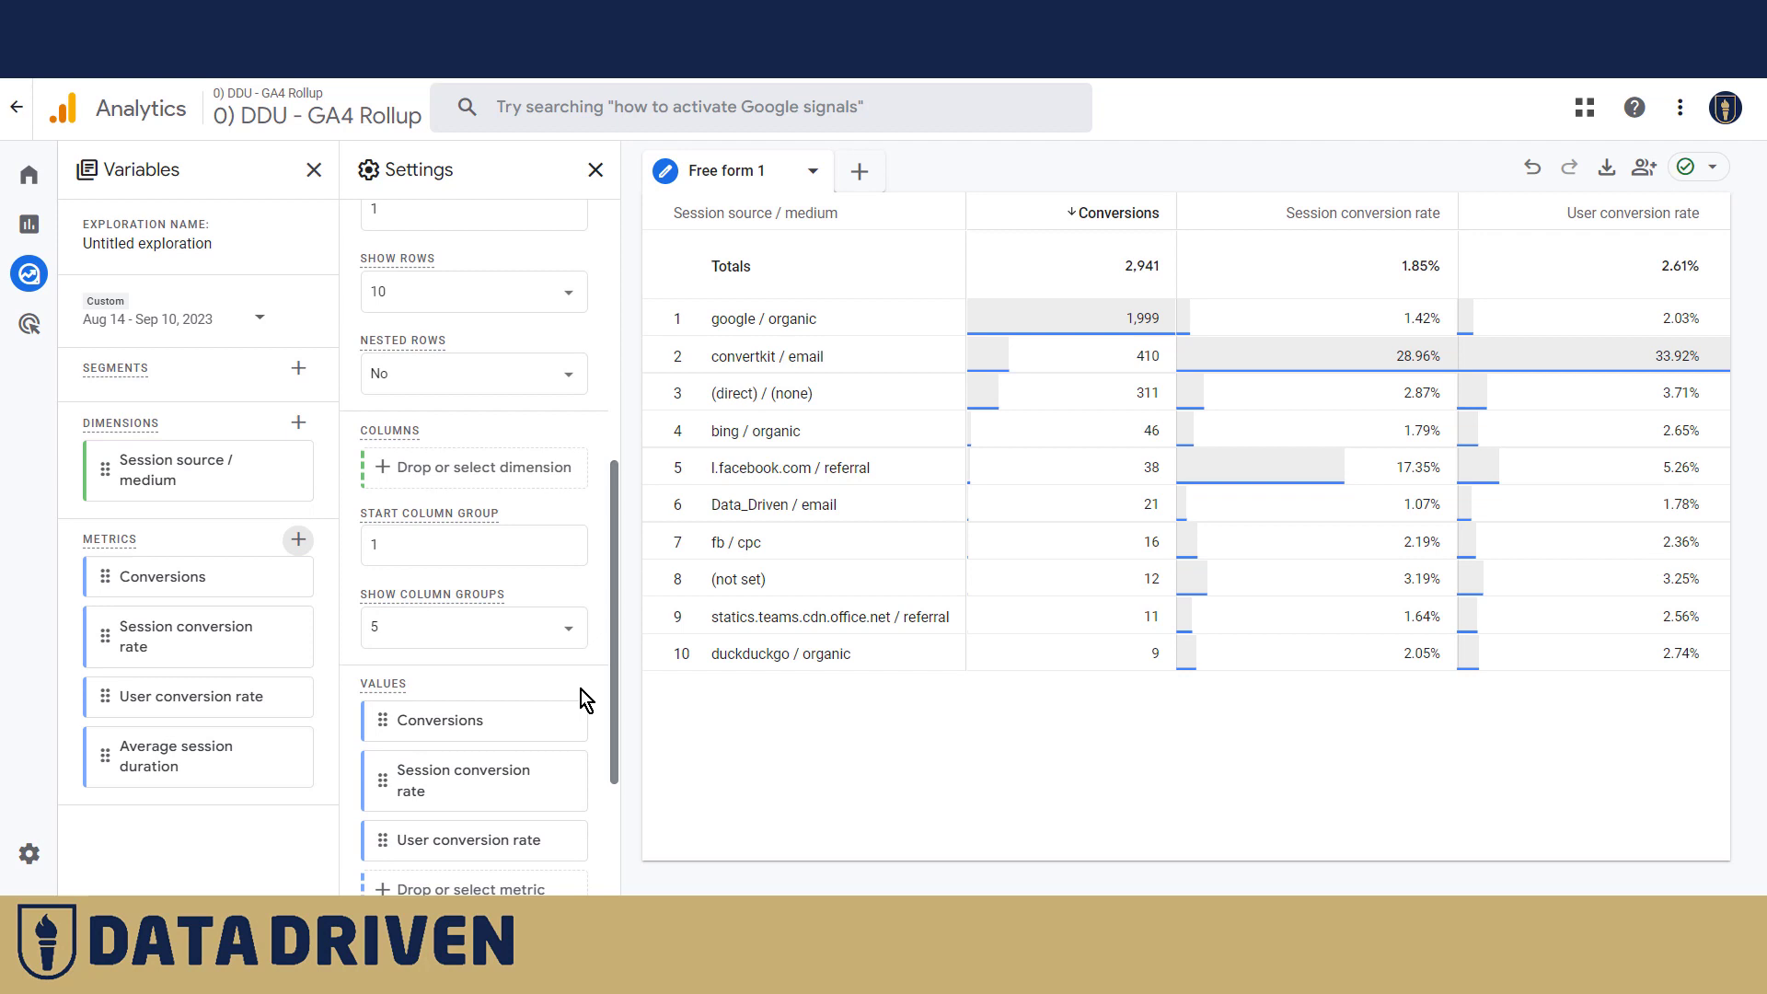
pyautogui.moveTo(159, 764); pyautogui.dragTo(461, 879)
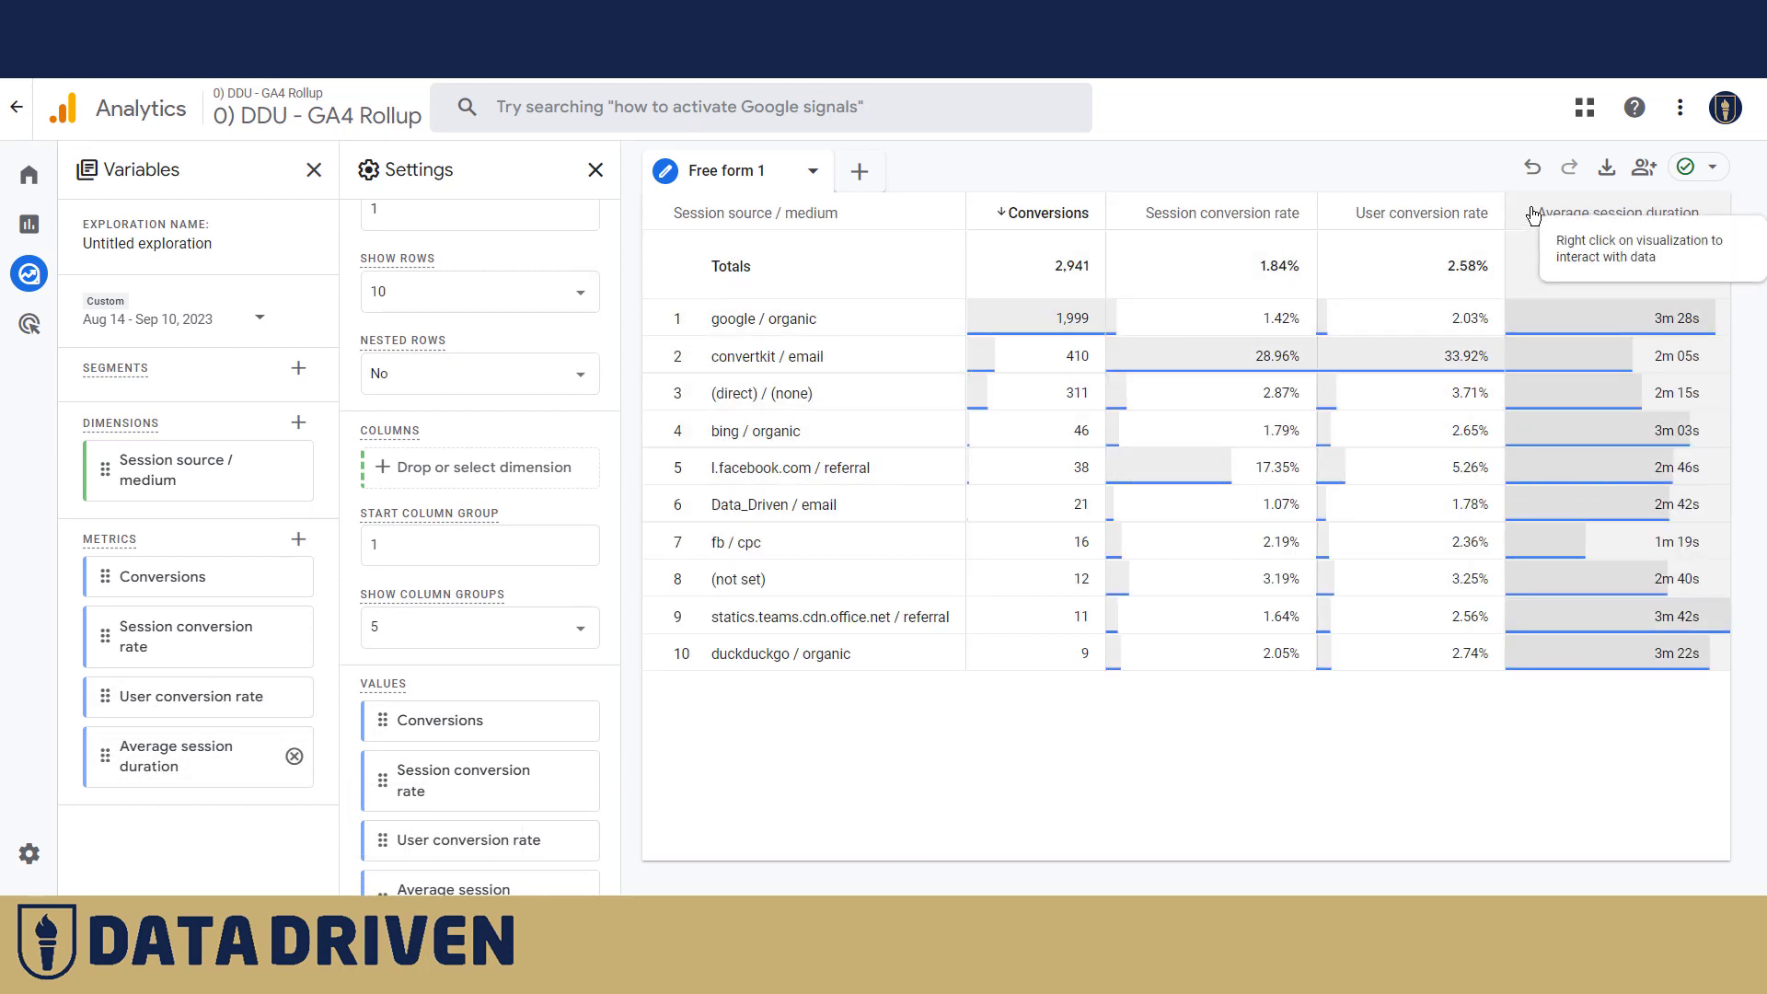
pyautogui.click(1537, 216)
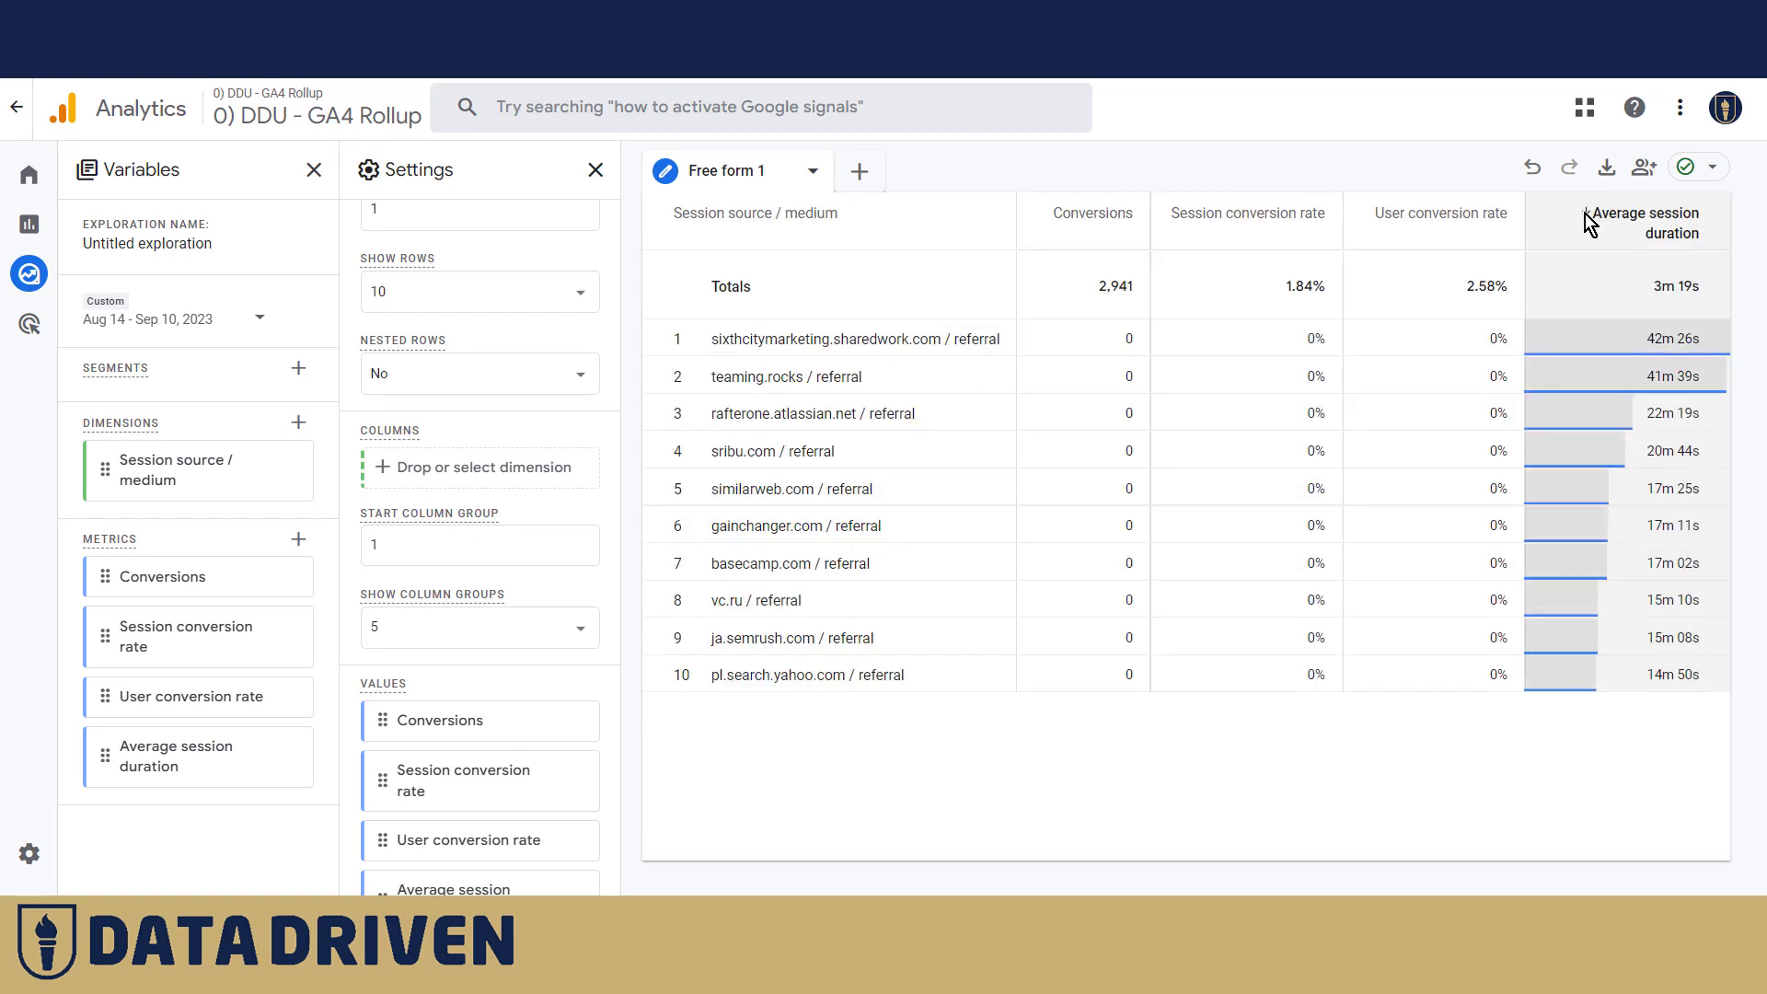
pyautogui.click(1593, 217)
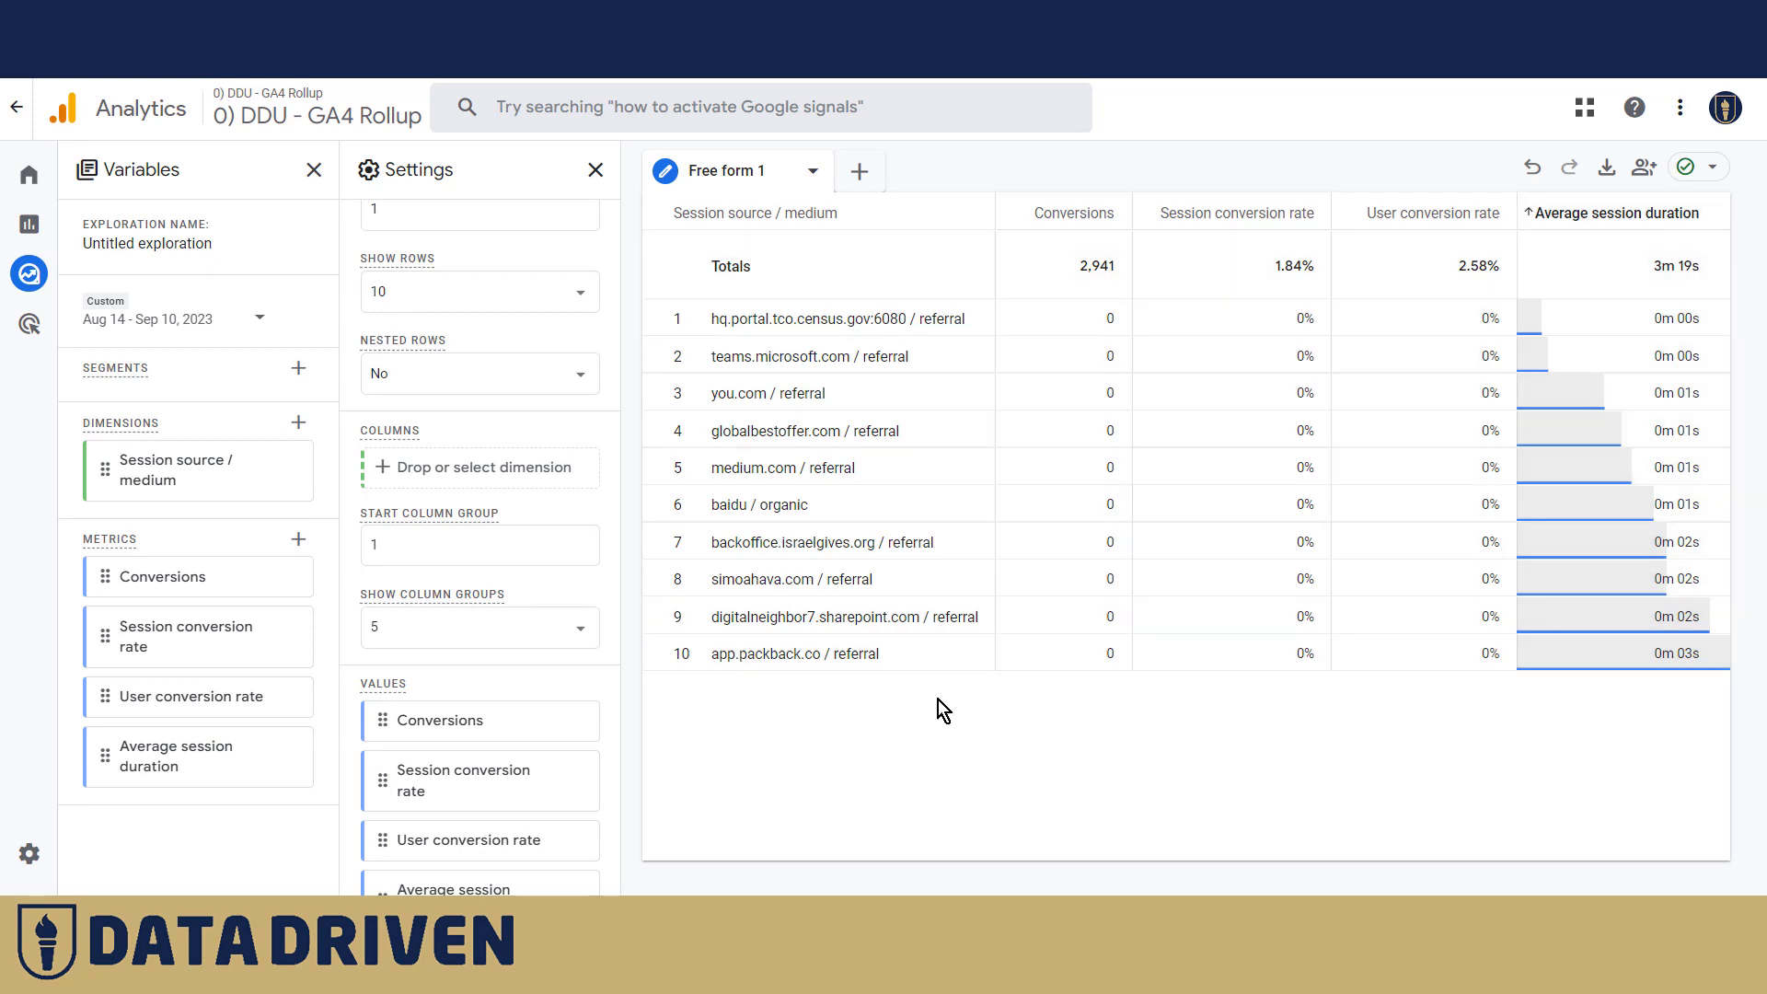
# Step: Filter the exploration table to rows where Conversions is greater than 0
pyautogui.scroll(-3, 595, 648)
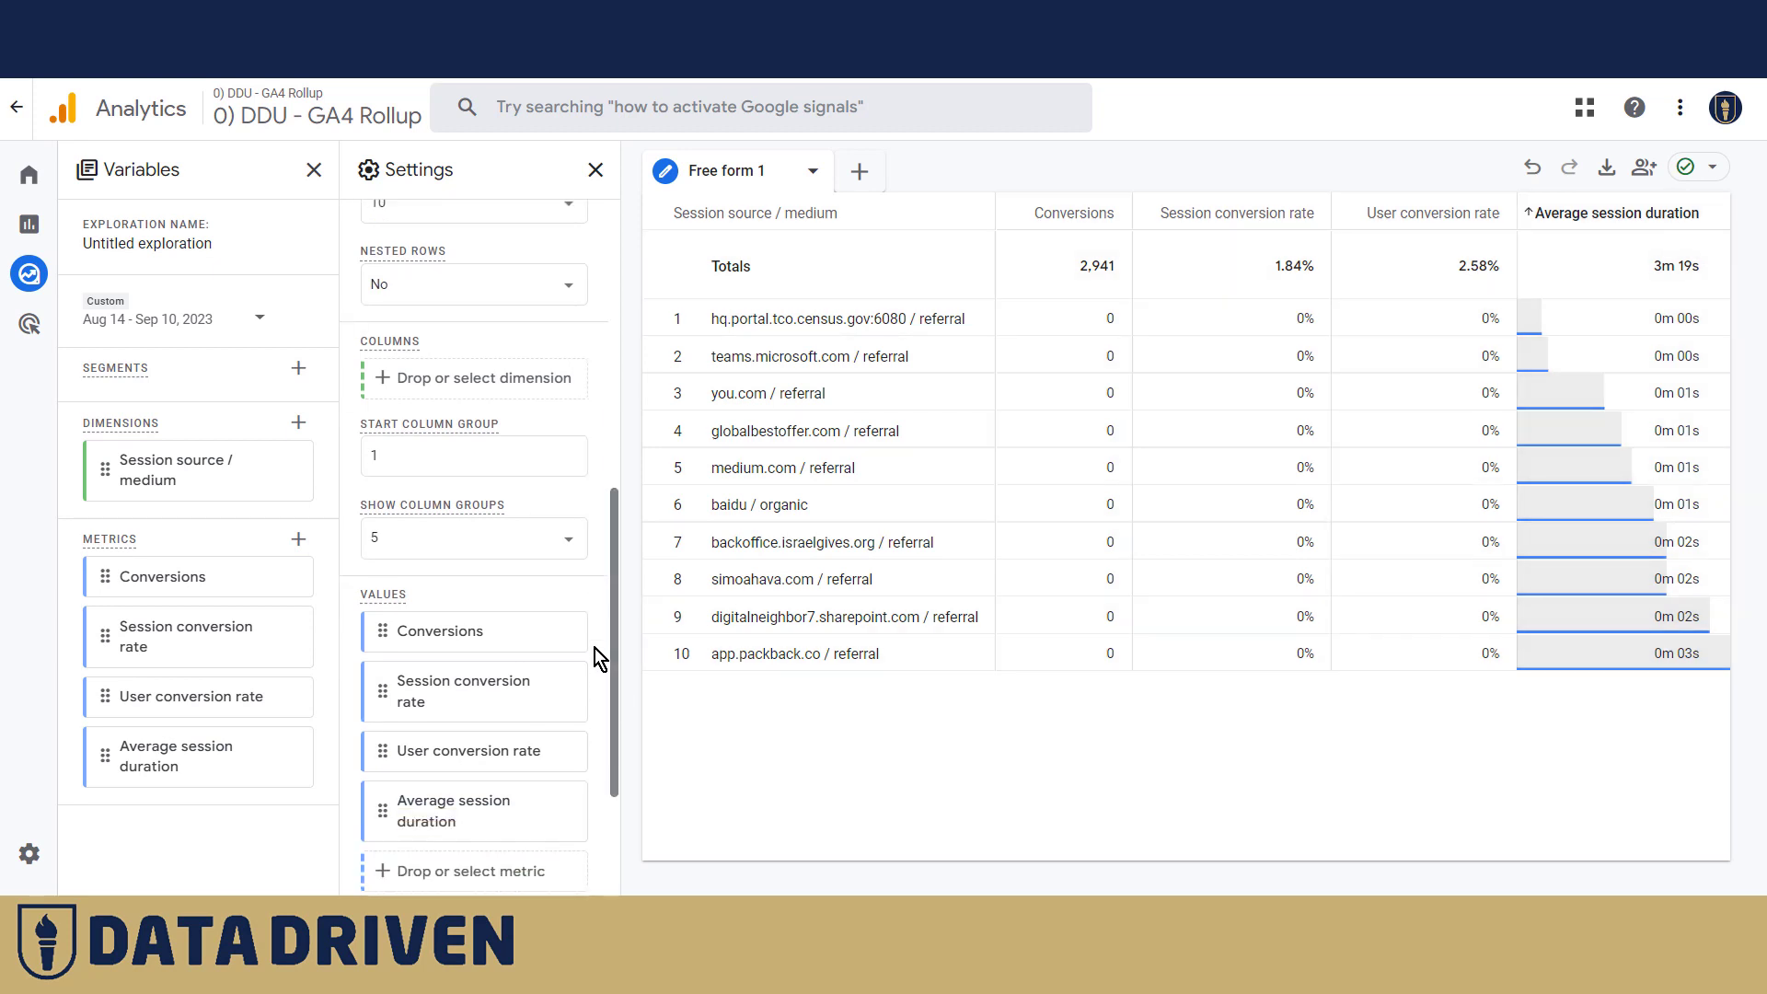
pyautogui.click(487, 831)
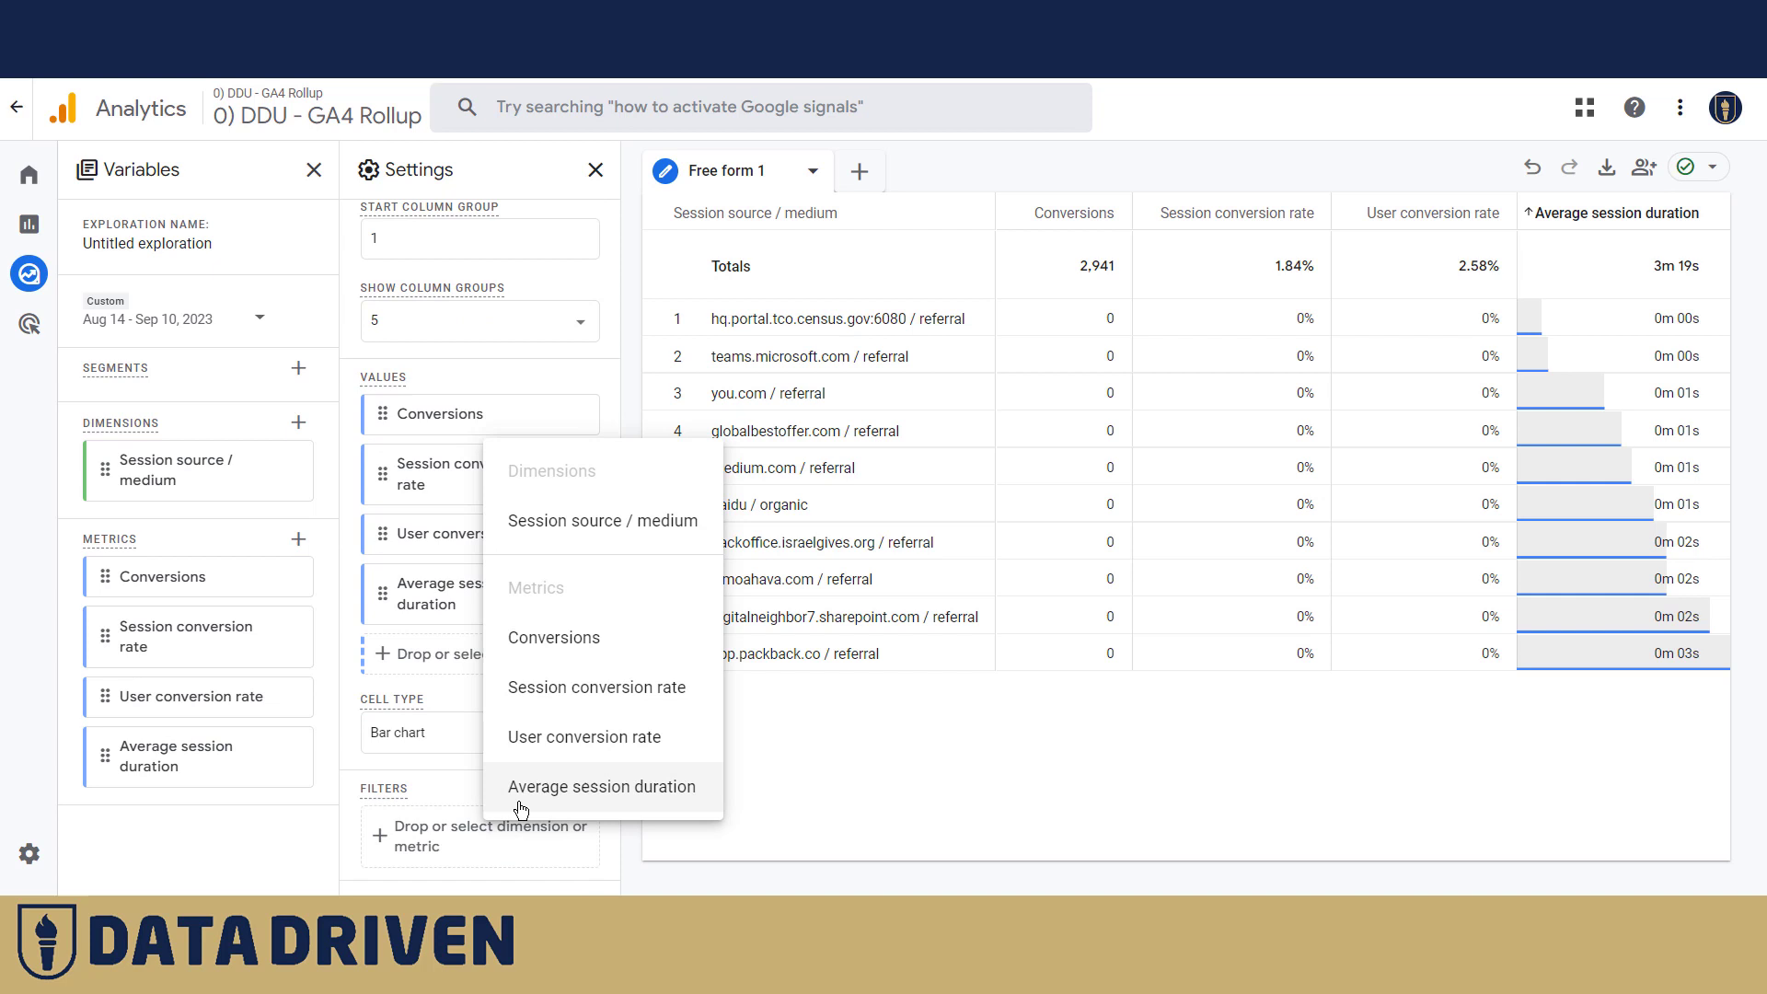
pyautogui.click(544, 639)
pyautogui.scroll(-3, 543, 735)
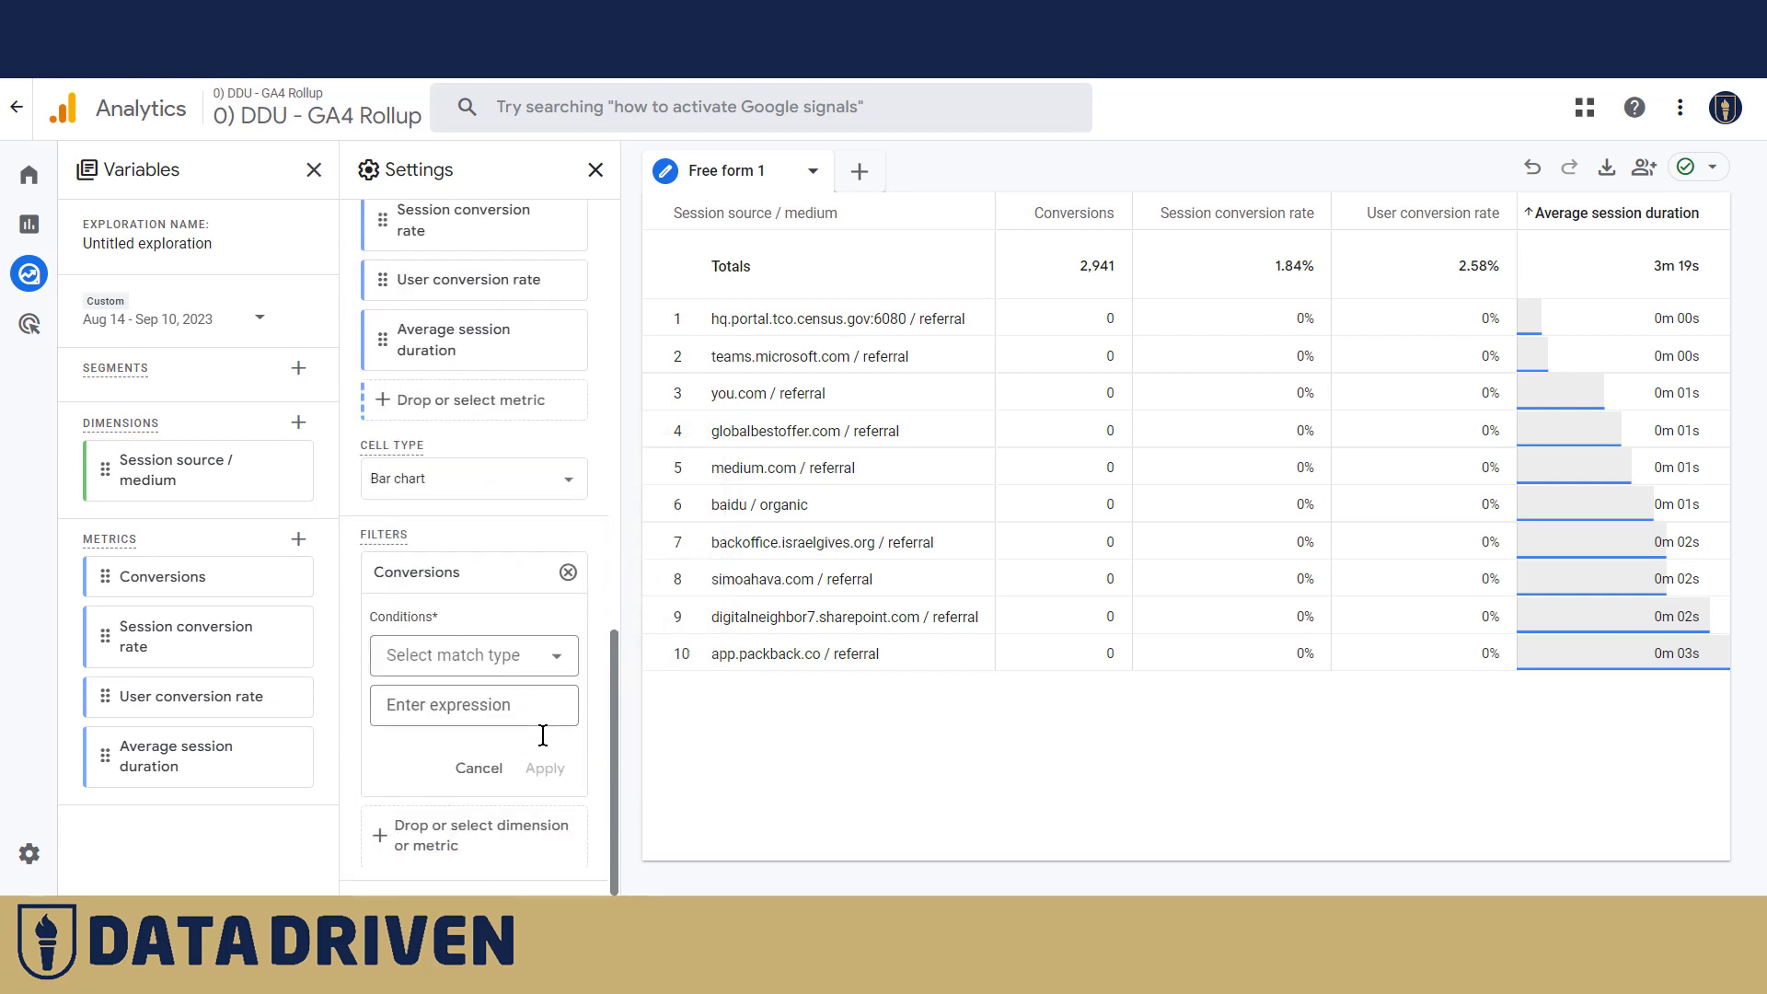
pyautogui.click(509, 655)
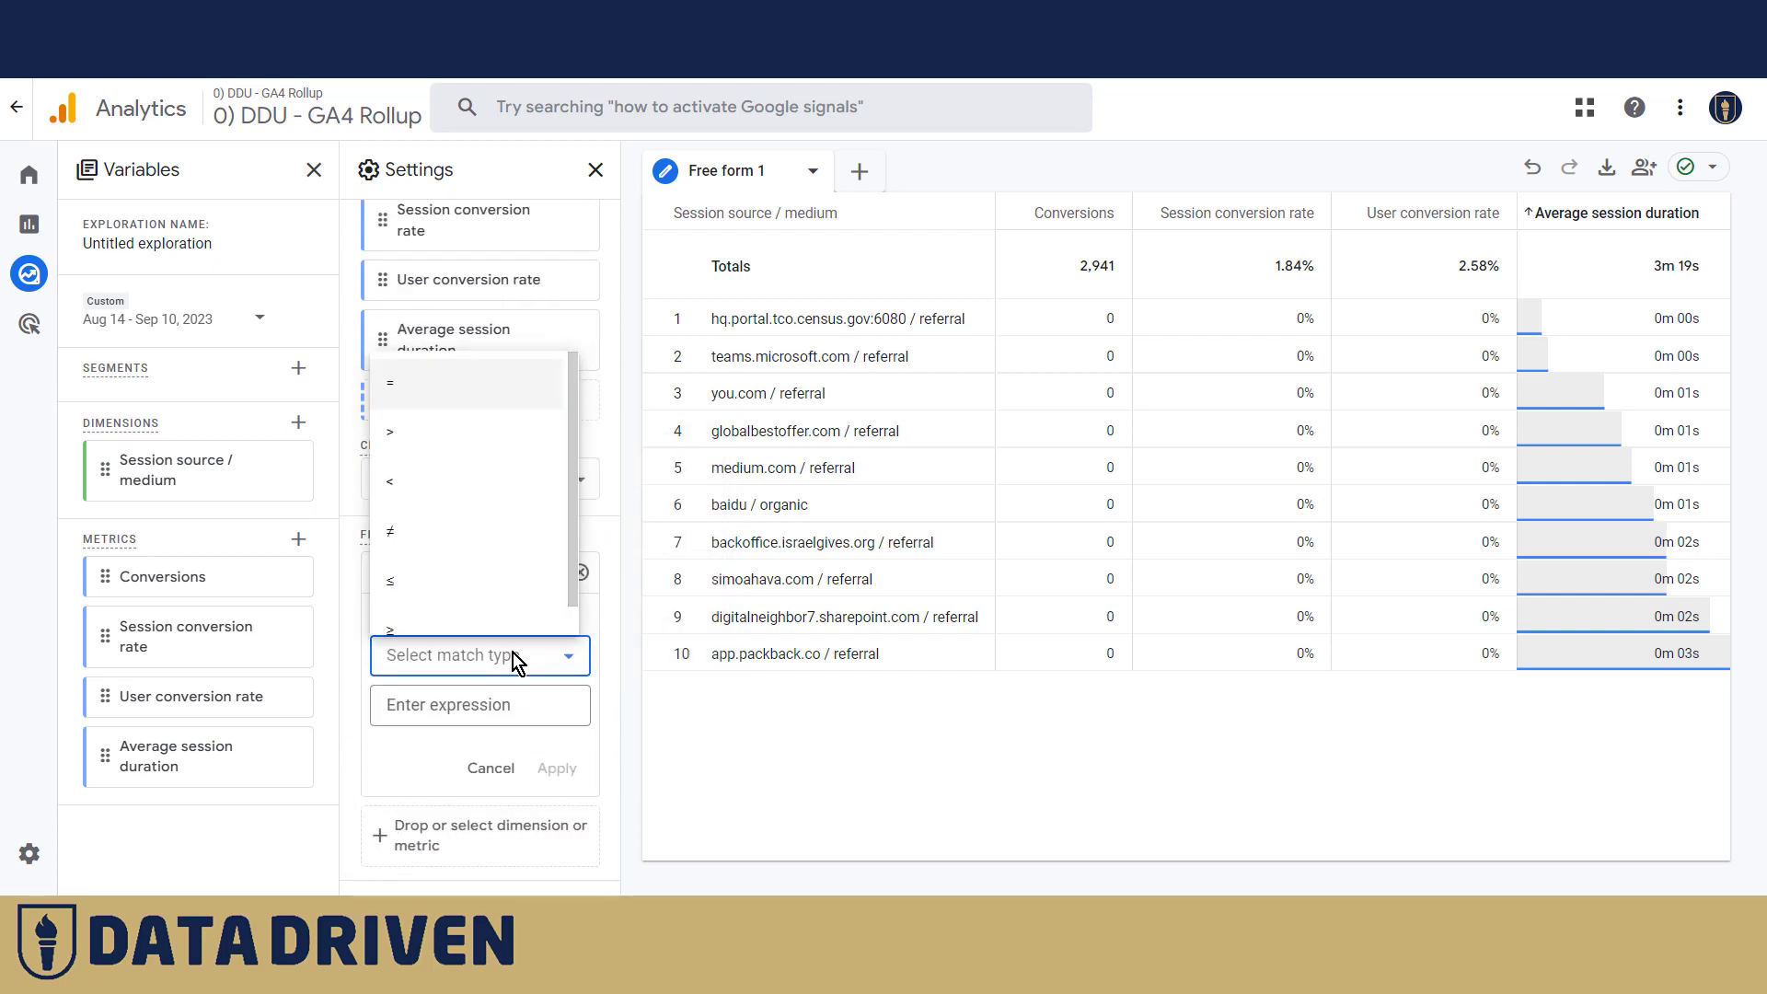
pyautogui.click(454, 438)
pyautogui.click(468, 715)
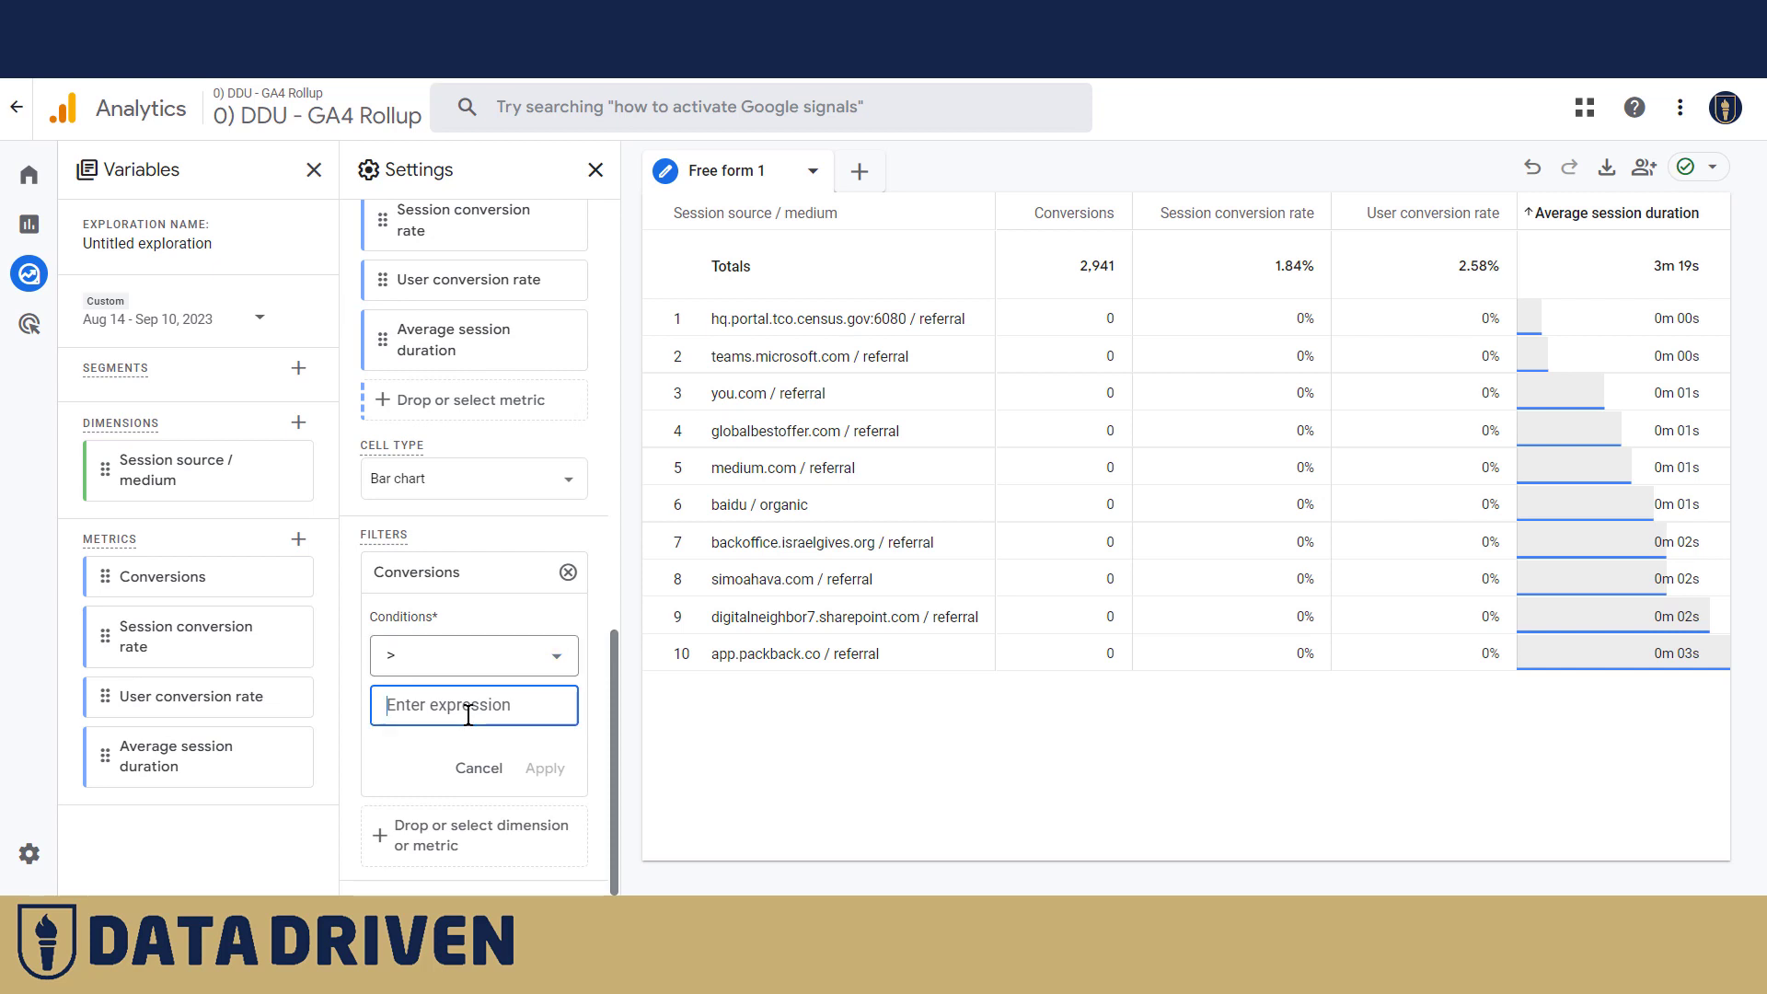
pyautogui.write('0')
pyautogui.click(544, 767)
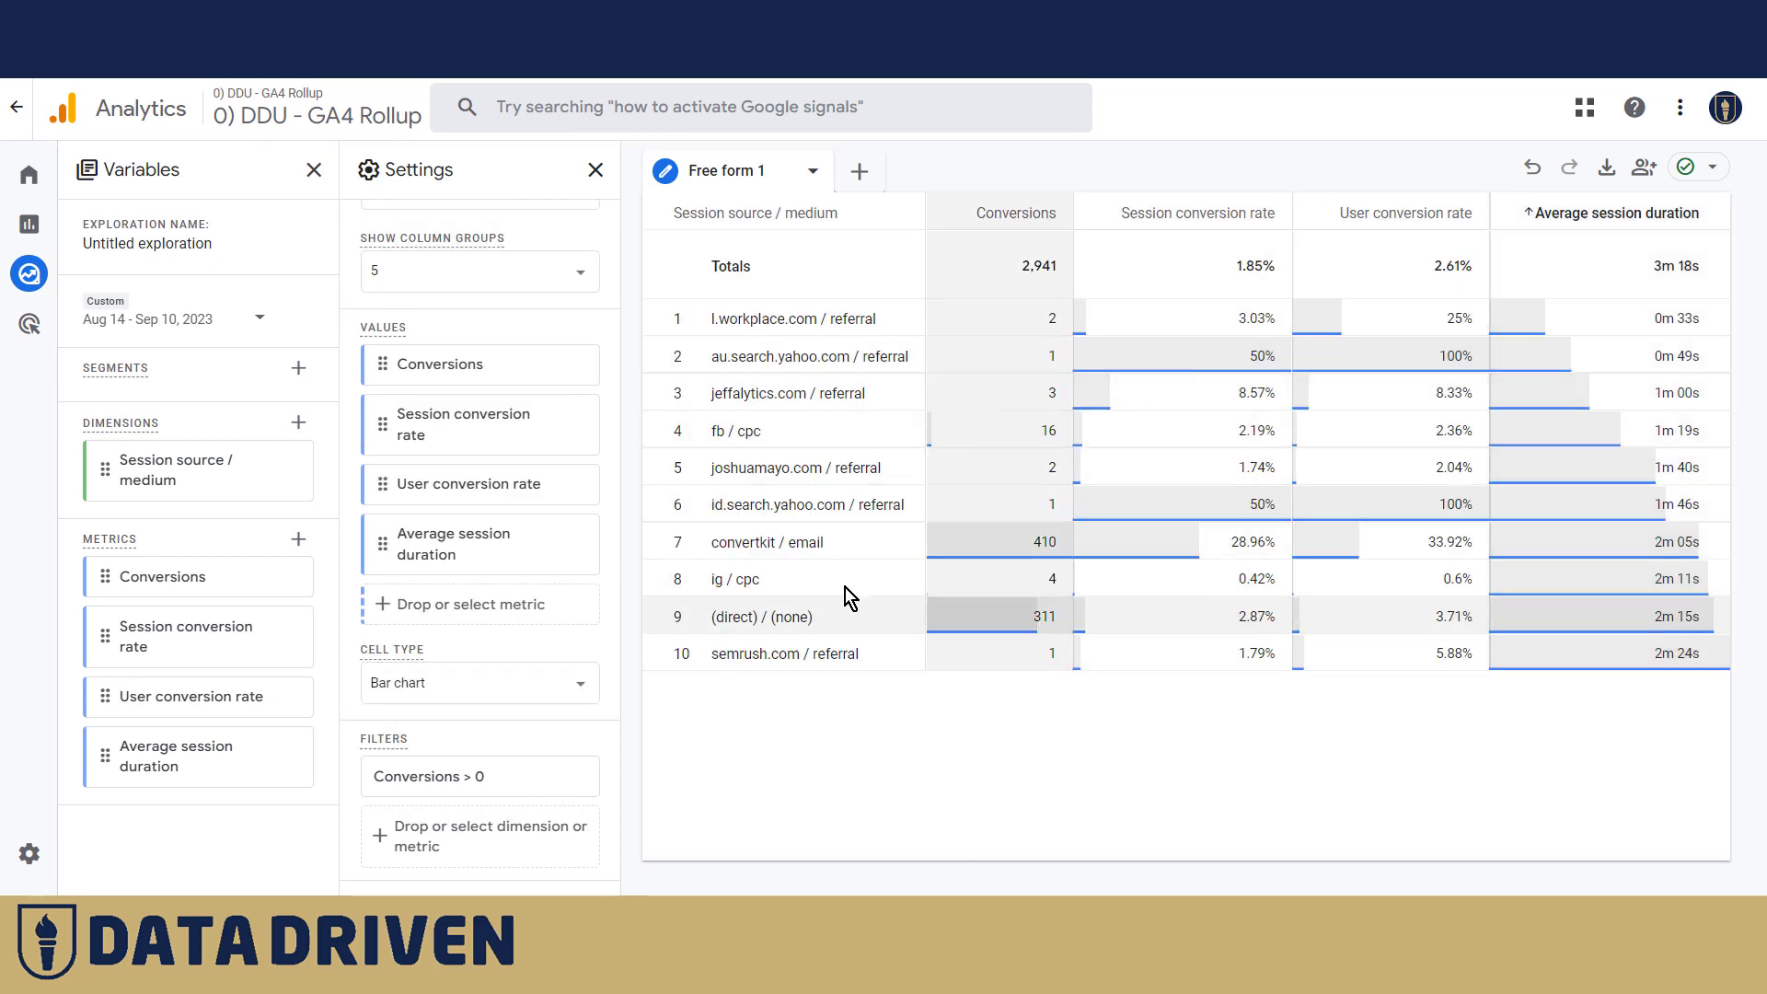
pyautogui.scroll(5, 522, 648)
pyautogui.scroll(2, 528, 432)
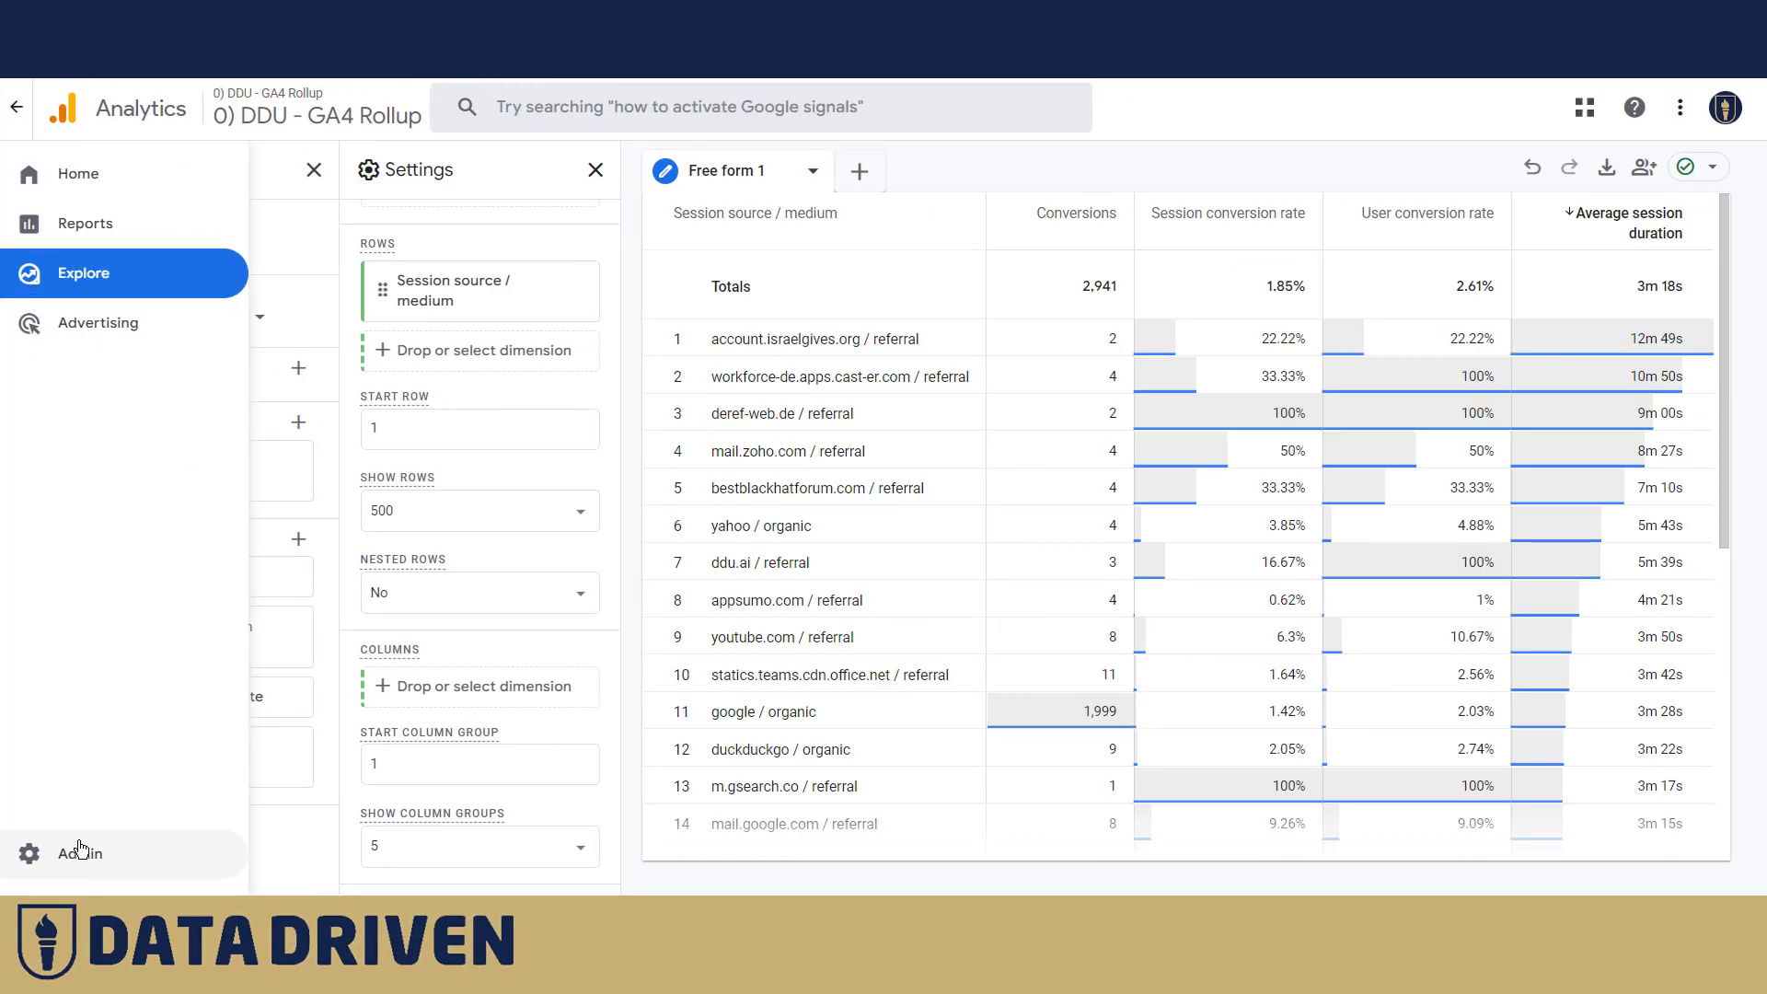
# Step: Go to Admin > Custom definitions and show the Custom metrics list
pyautogui.click(74, 853)
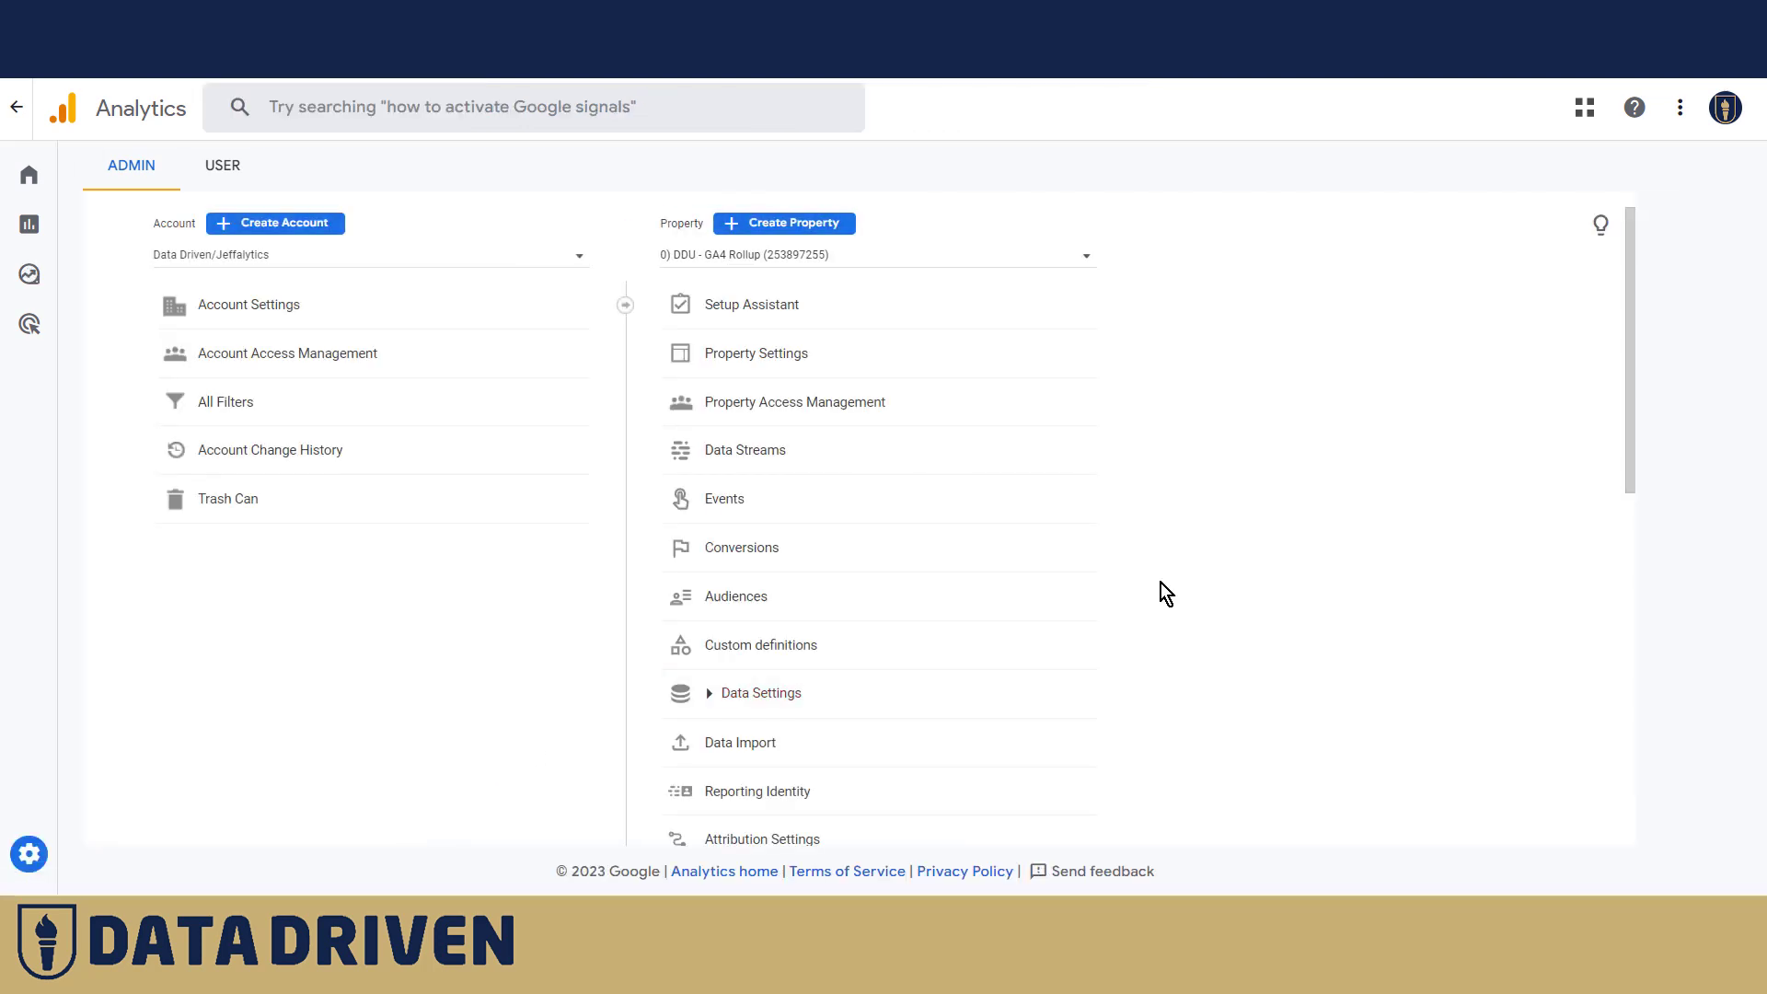
pyautogui.click(737, 649)
pyautogui.click(703, 347)
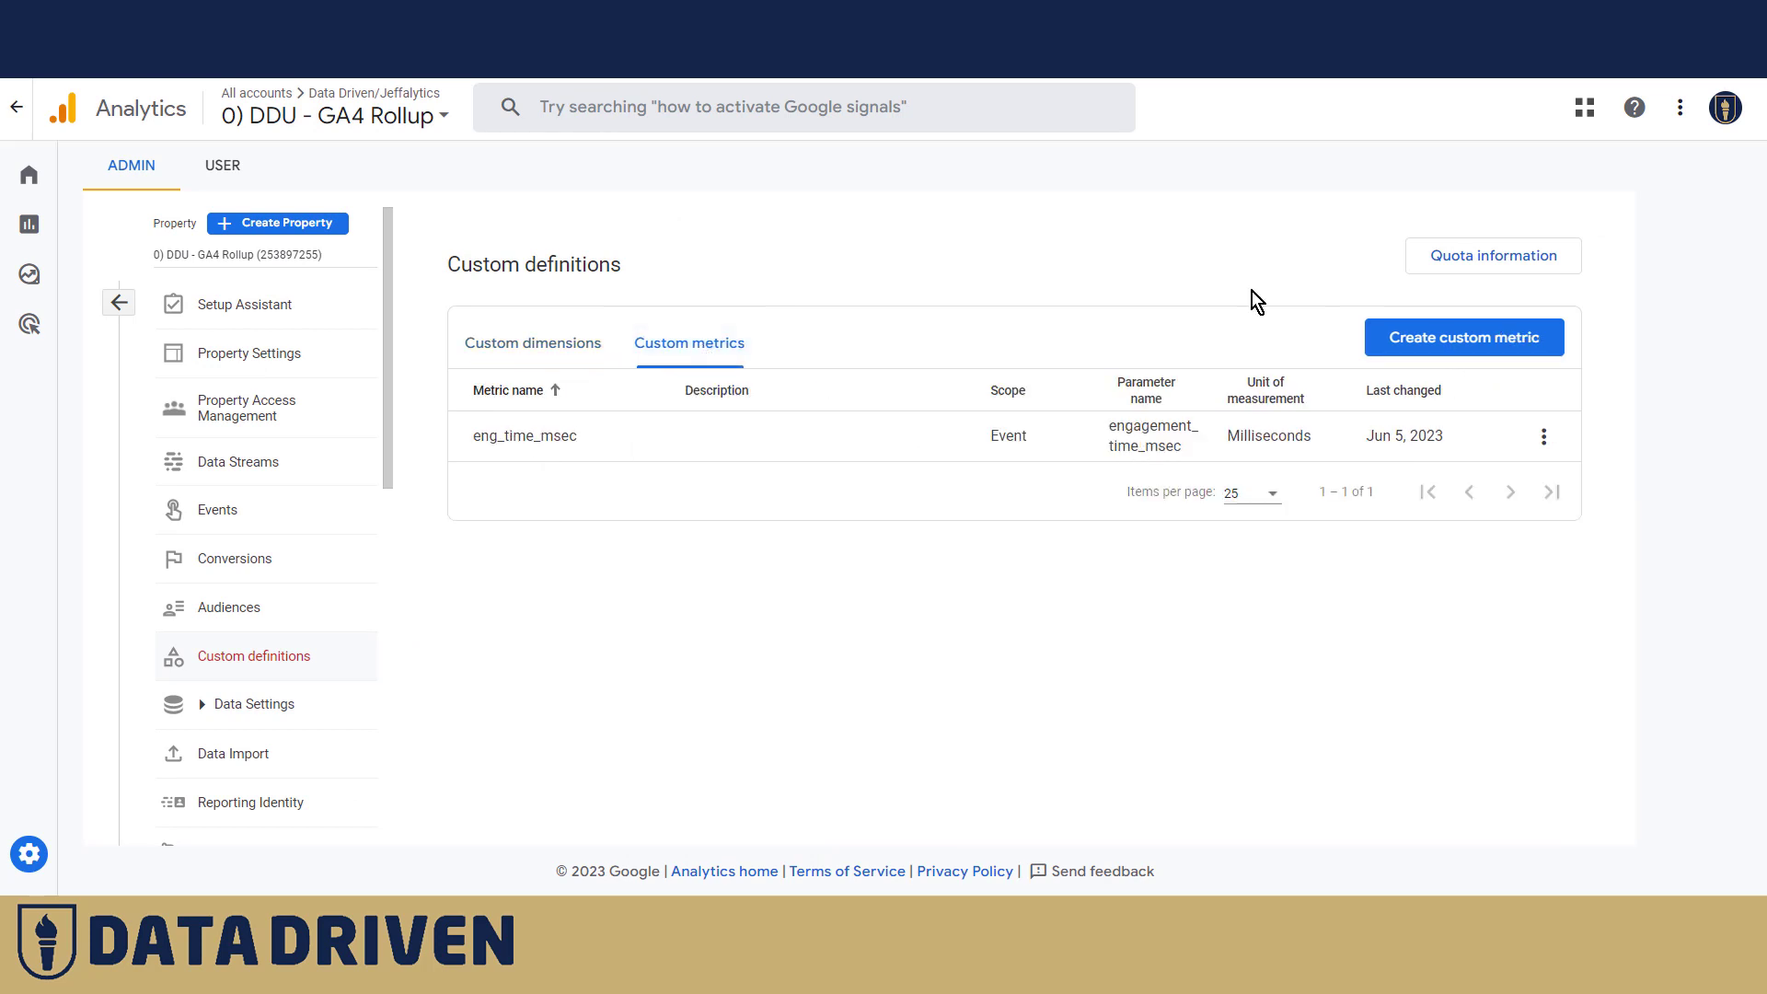
# Step: Open a new custom metric form, browse the event parameter list, then close it unsaved
pyautogui.click(1470, 349)
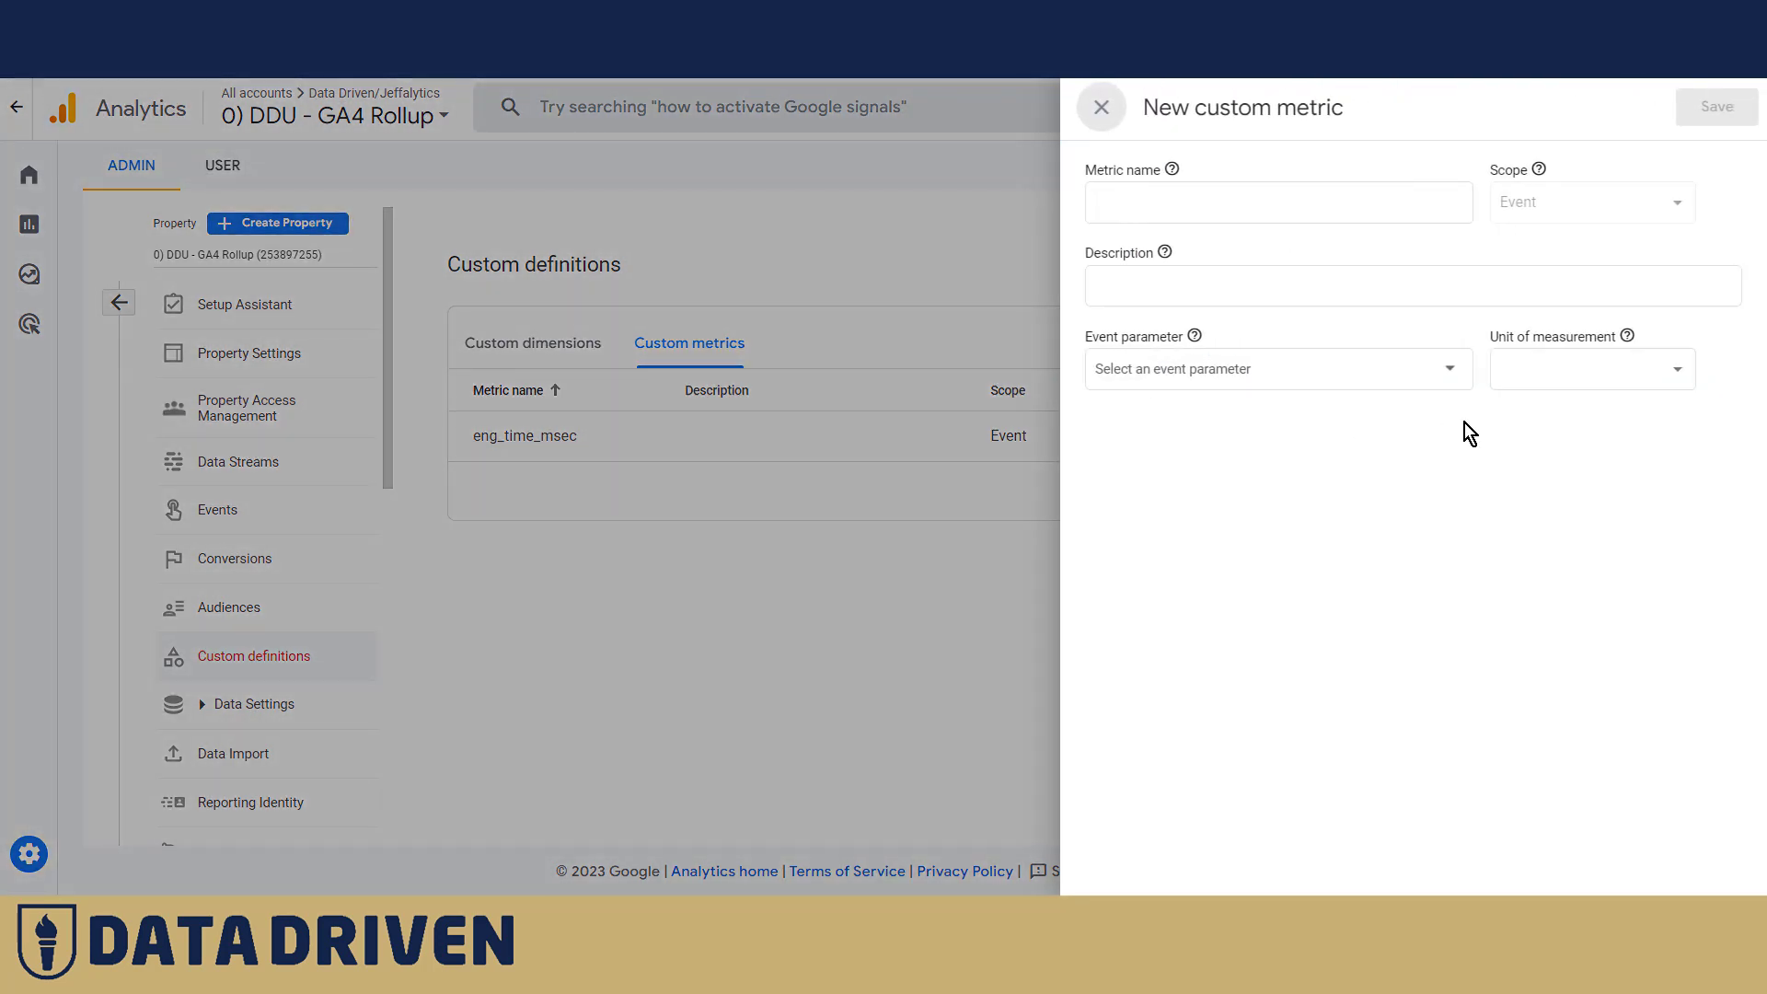
pyautogui.click(1443, 378)
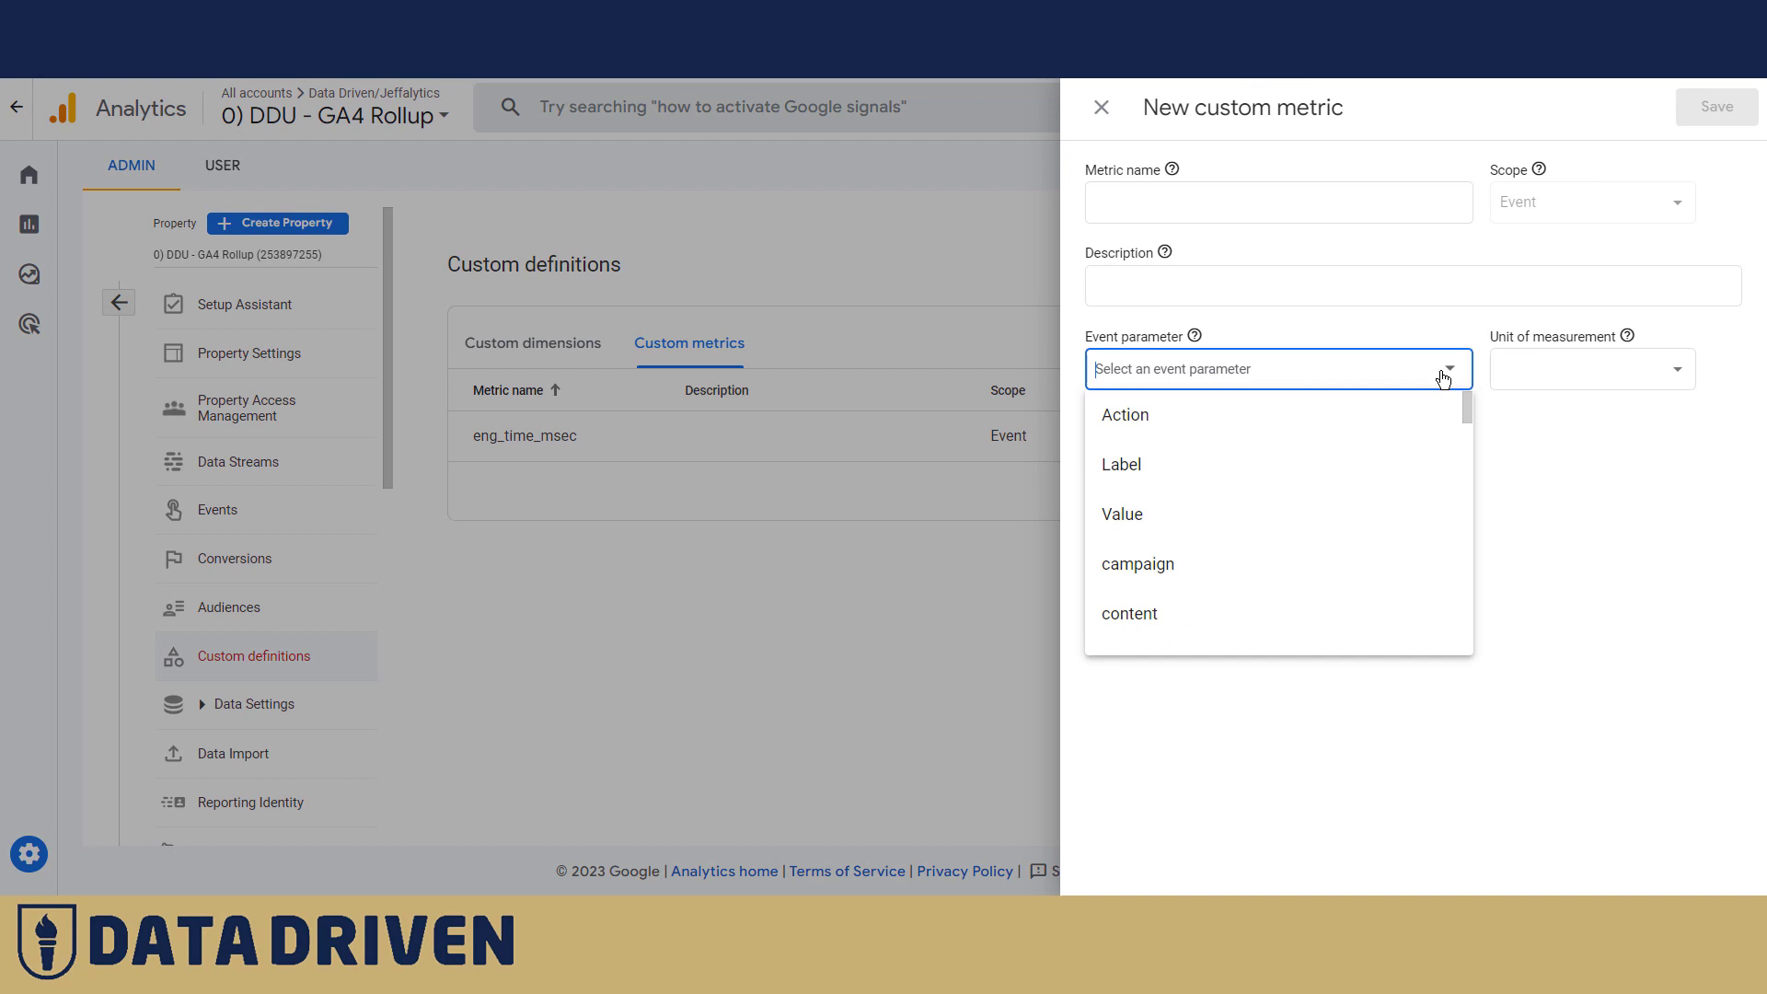
pyautogui.scroll(-10, 1270, 548)
pyautogui.scroll(10, 1270, 553)
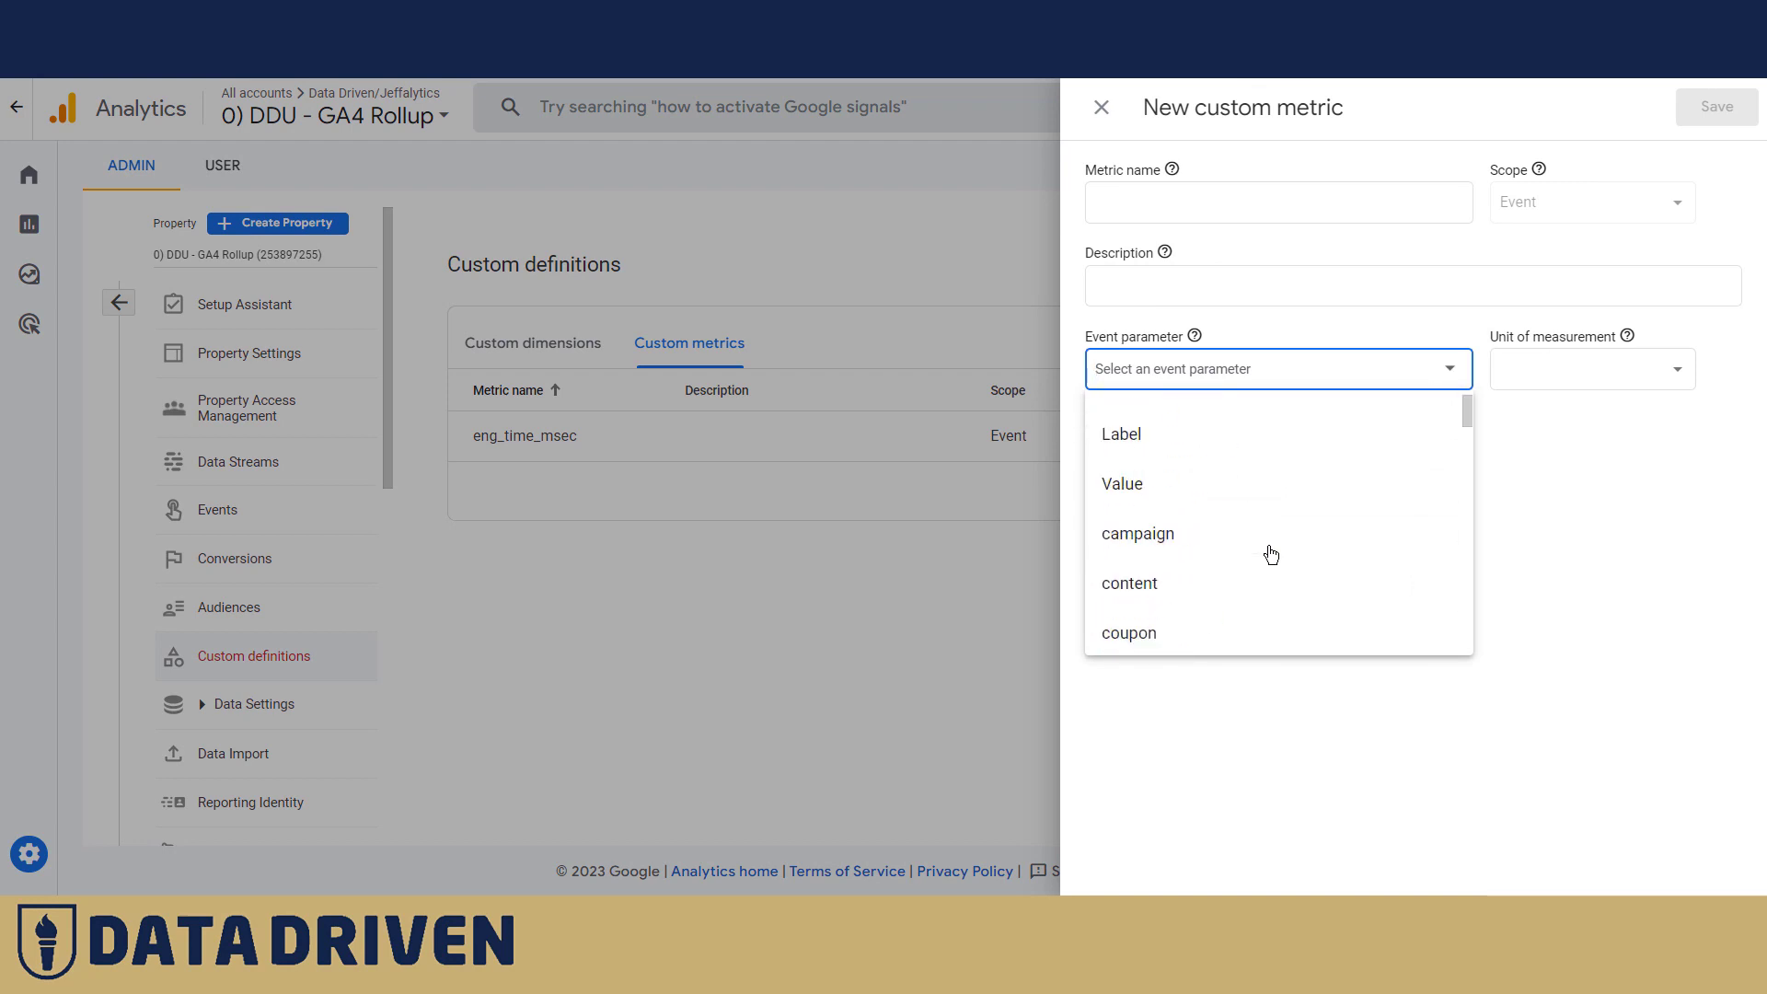
pyautogui.click(1510, 432)
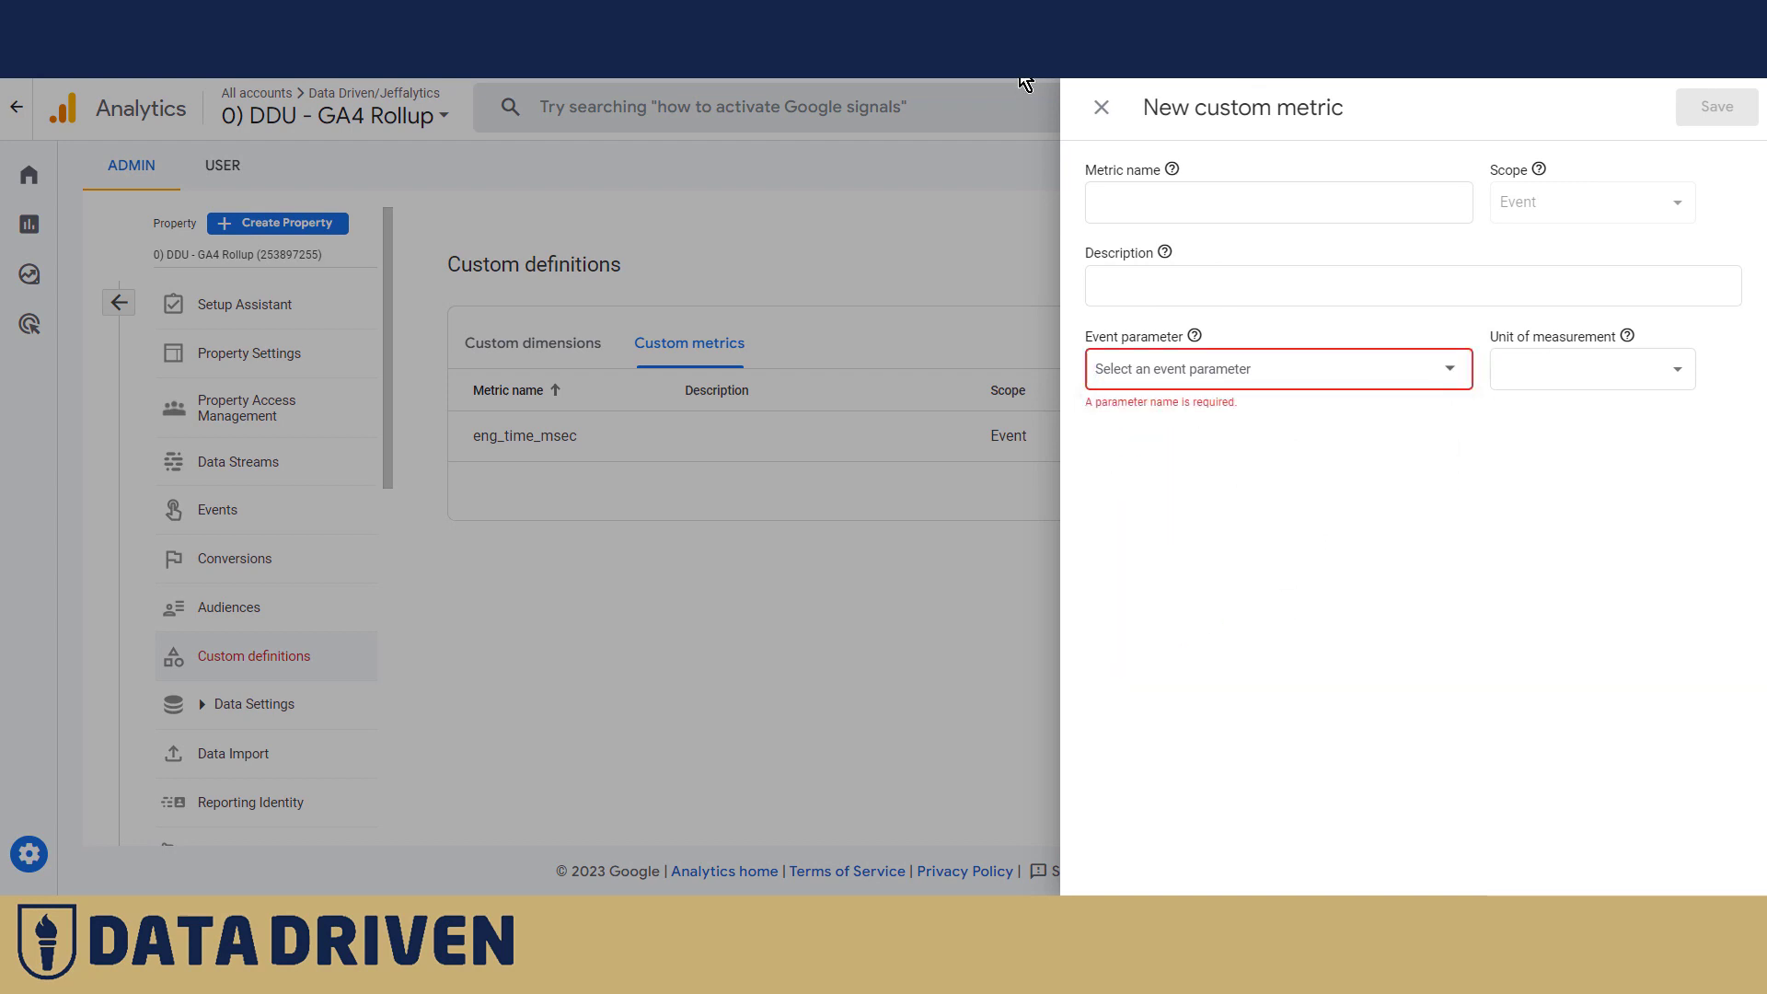
pyautogui.click(1101, 107)
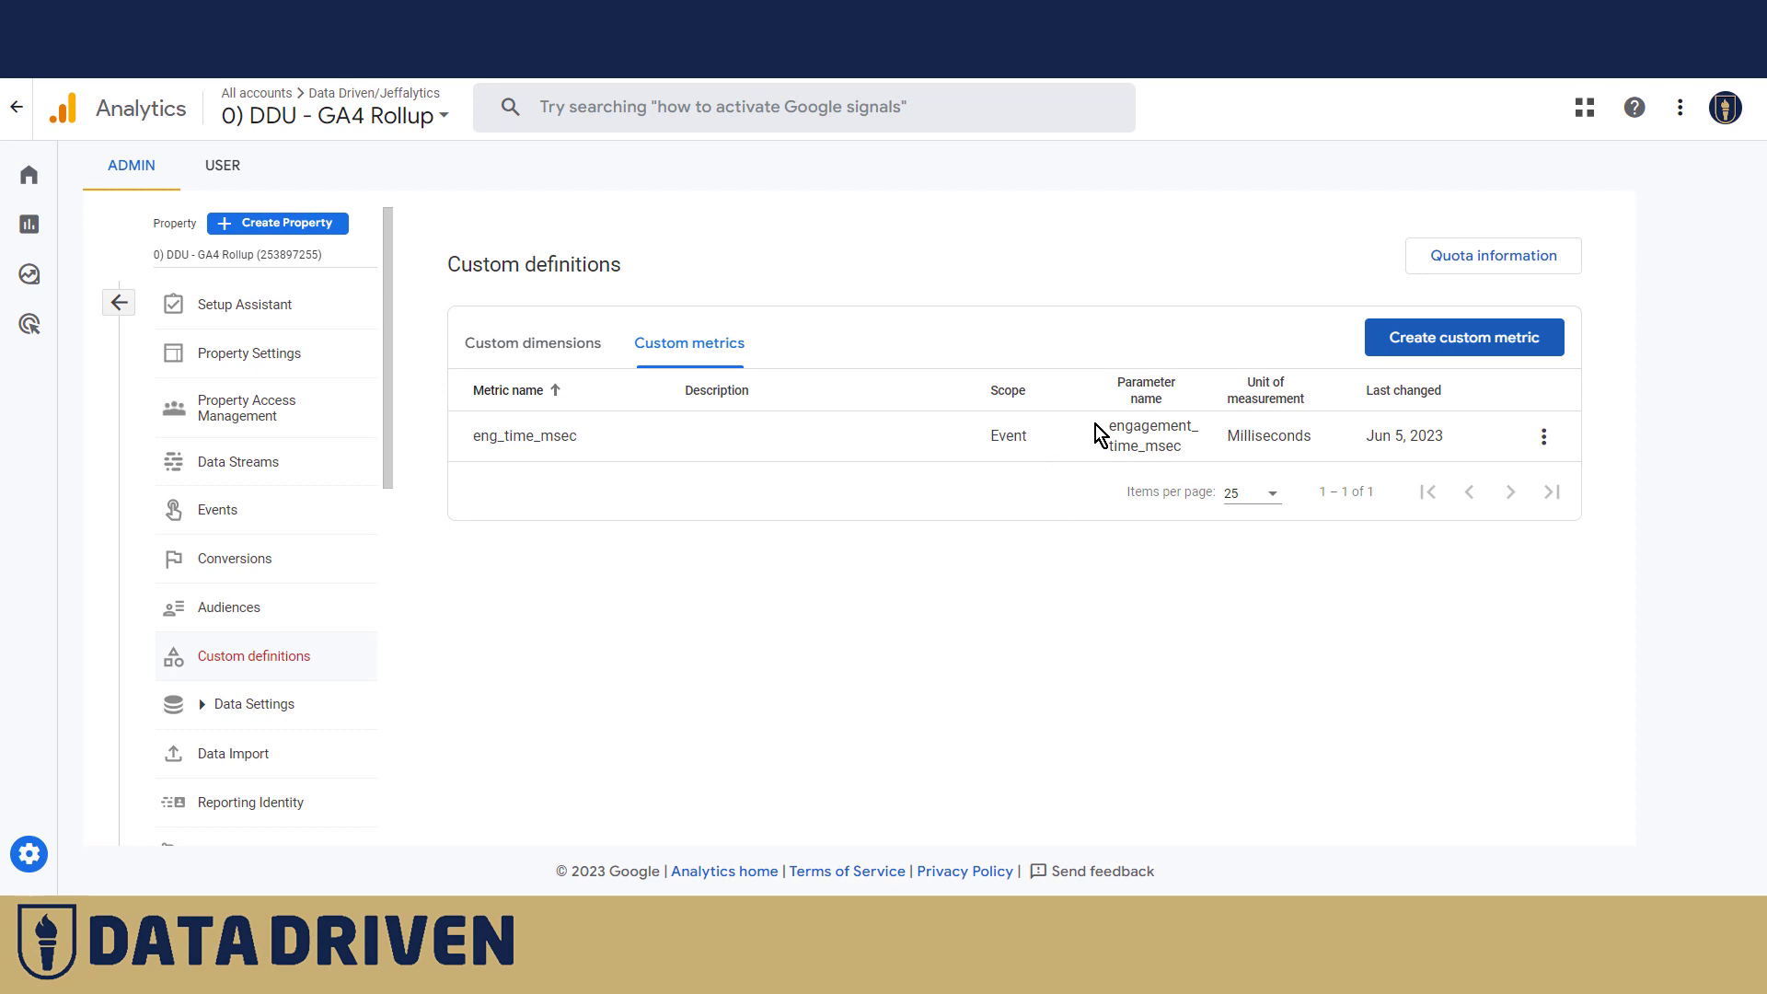
# Step: Reopen the custom metric form to check event parameters and unit options, then close it
pyautogui.click(1439, 347)
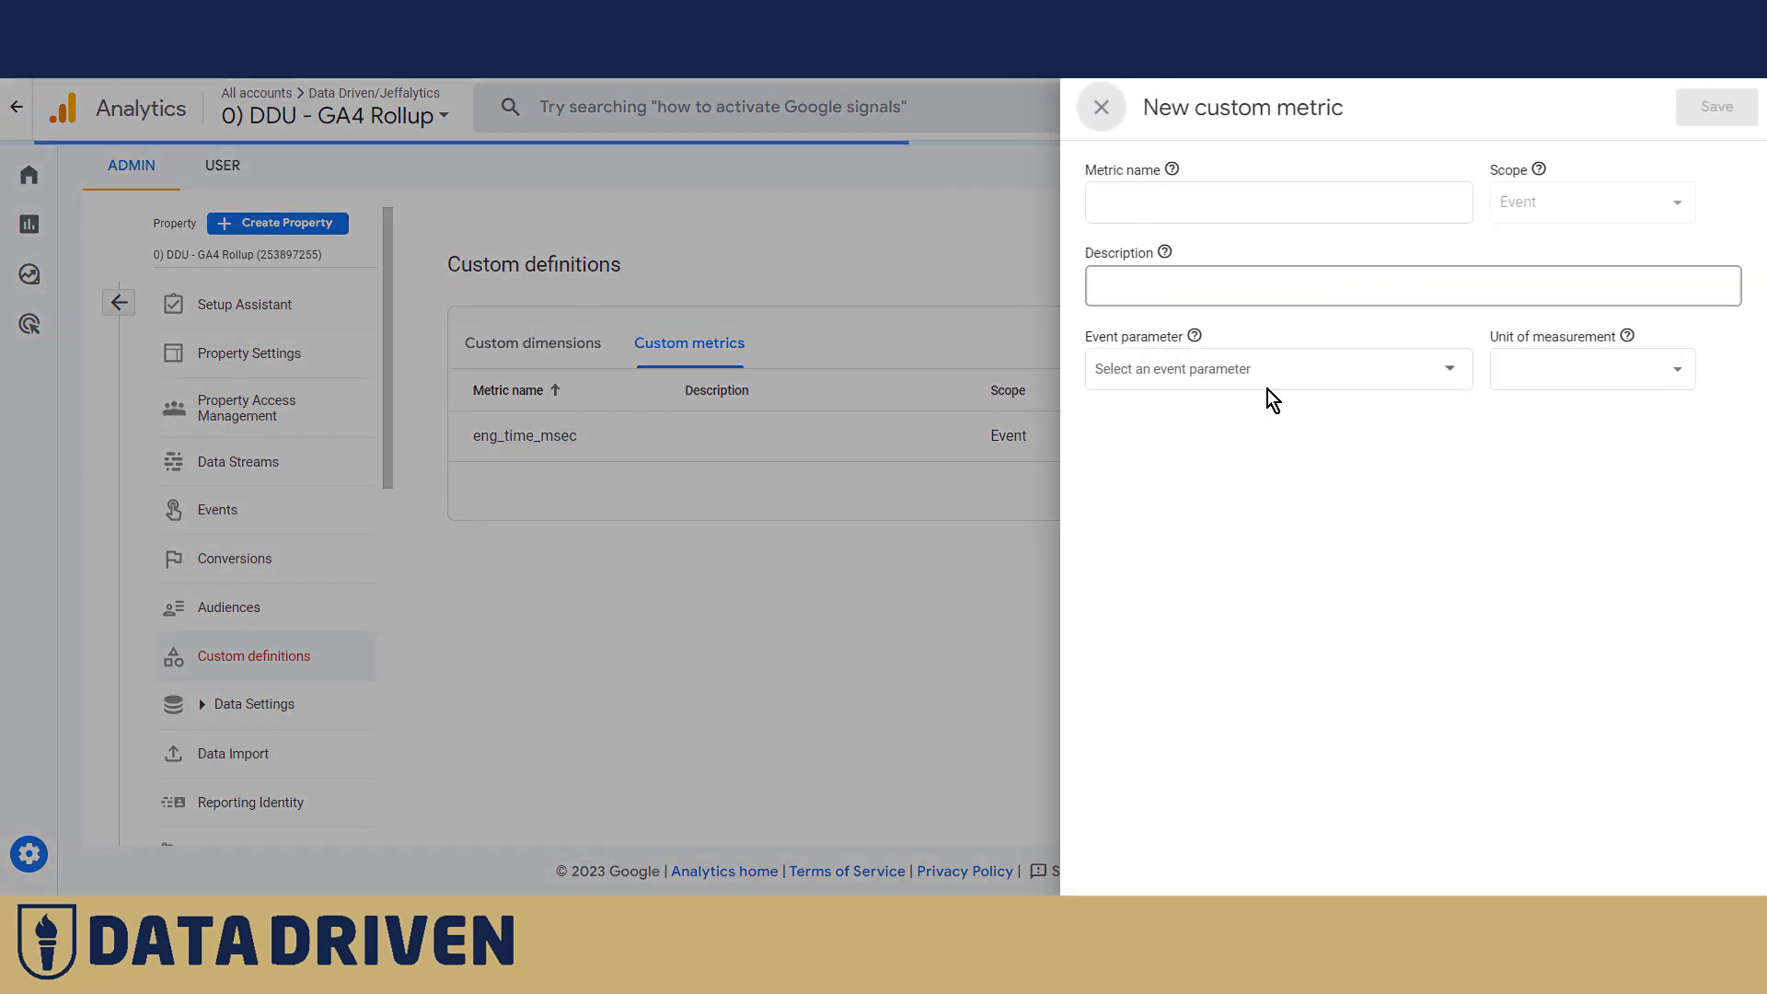
pyautogui.click(1450, 371)
pyautogui.click(1659, 376)
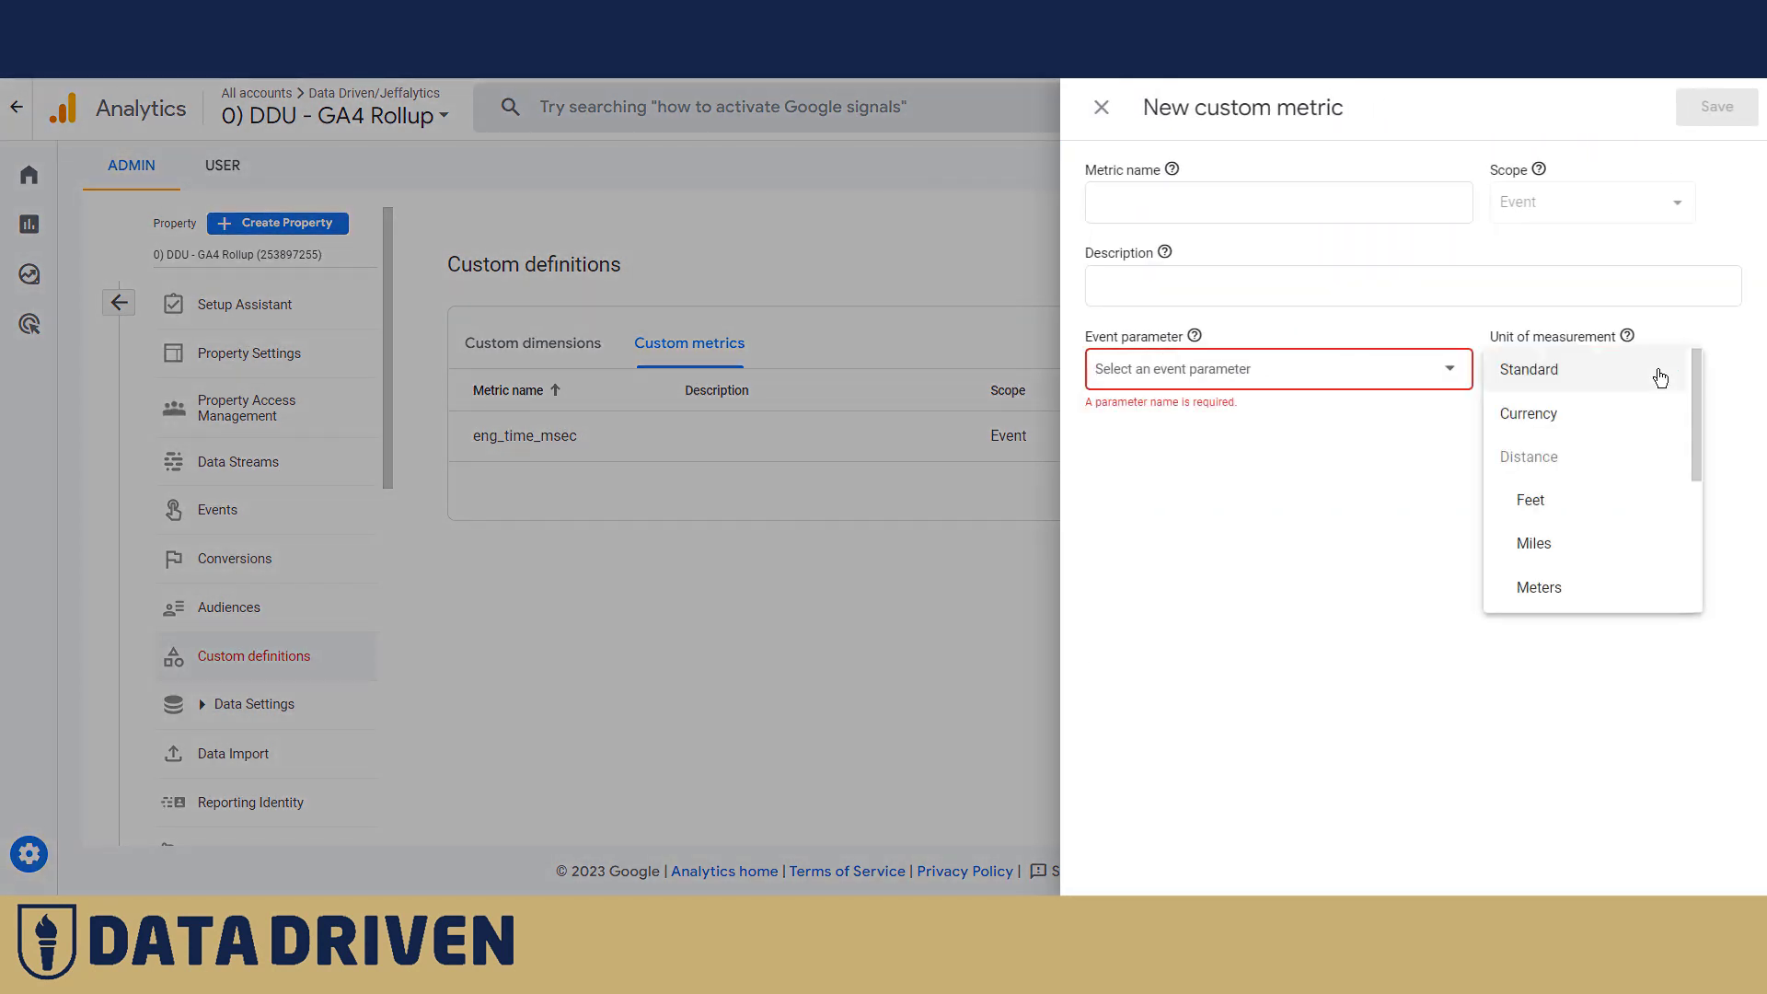
pyautogui.scroll(-3, 1620, 492)
pyautogui.scroll(1, 1583, 553)
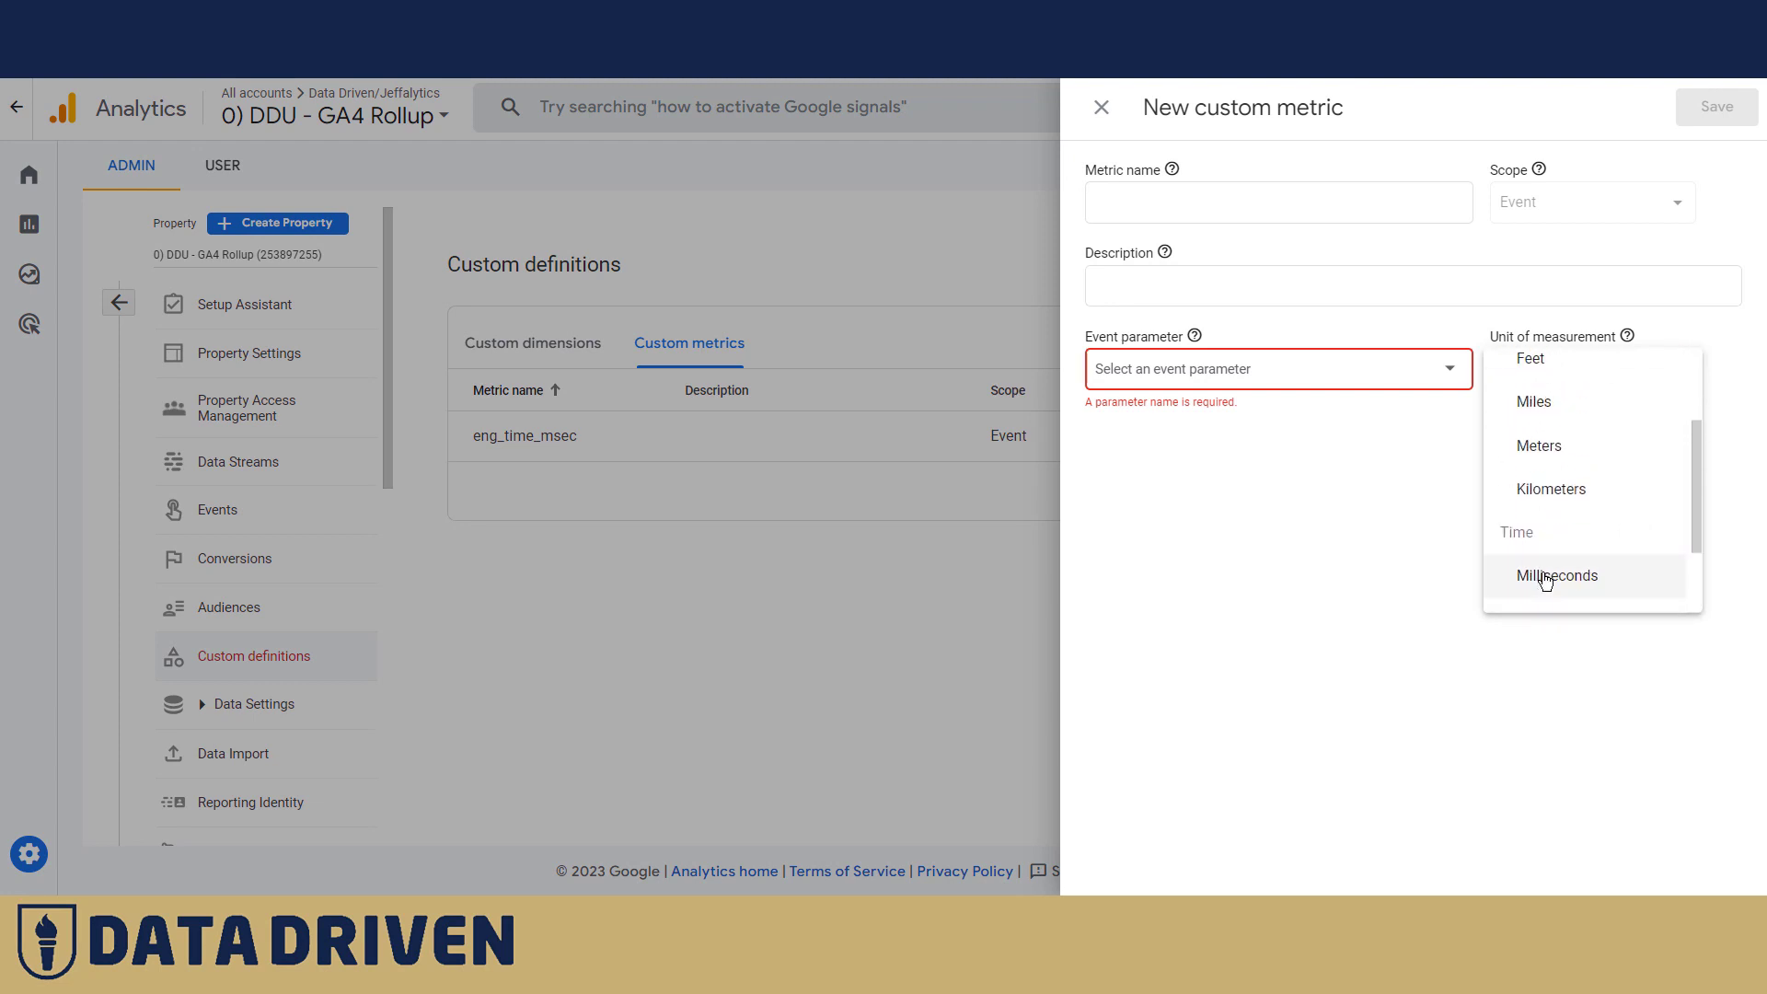
pyautogui.click(1412, 526)
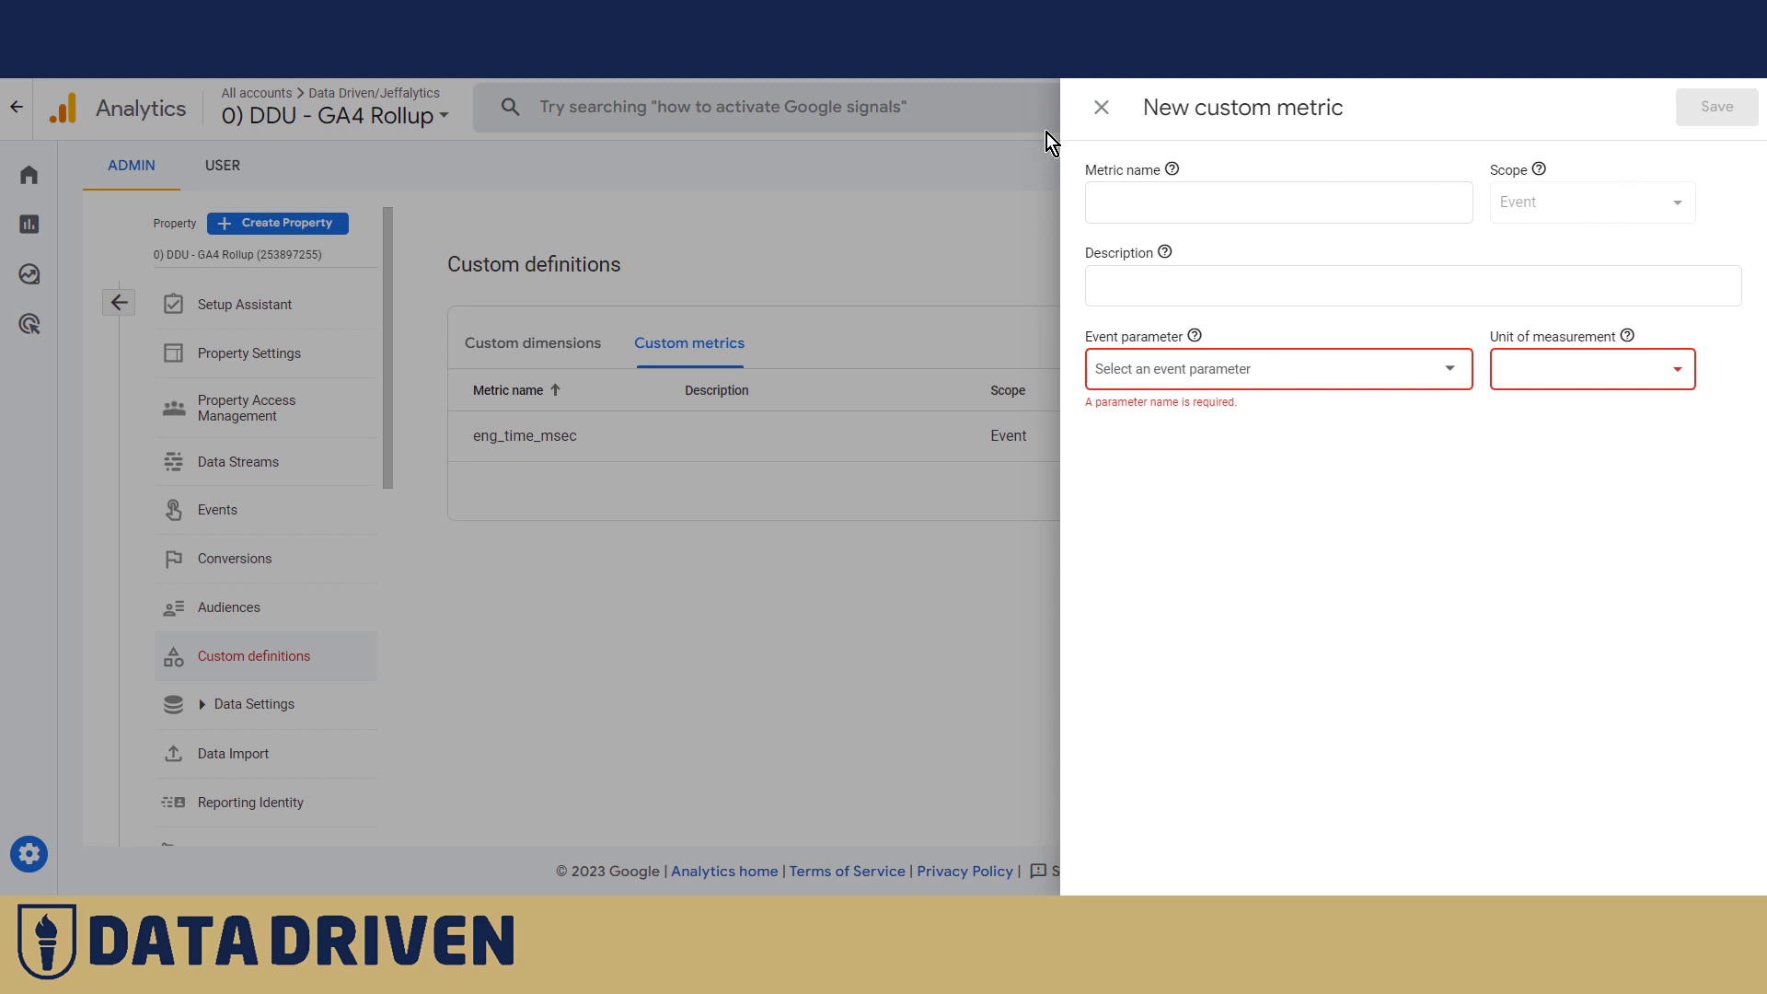
pyautogui.click(1102, 107)
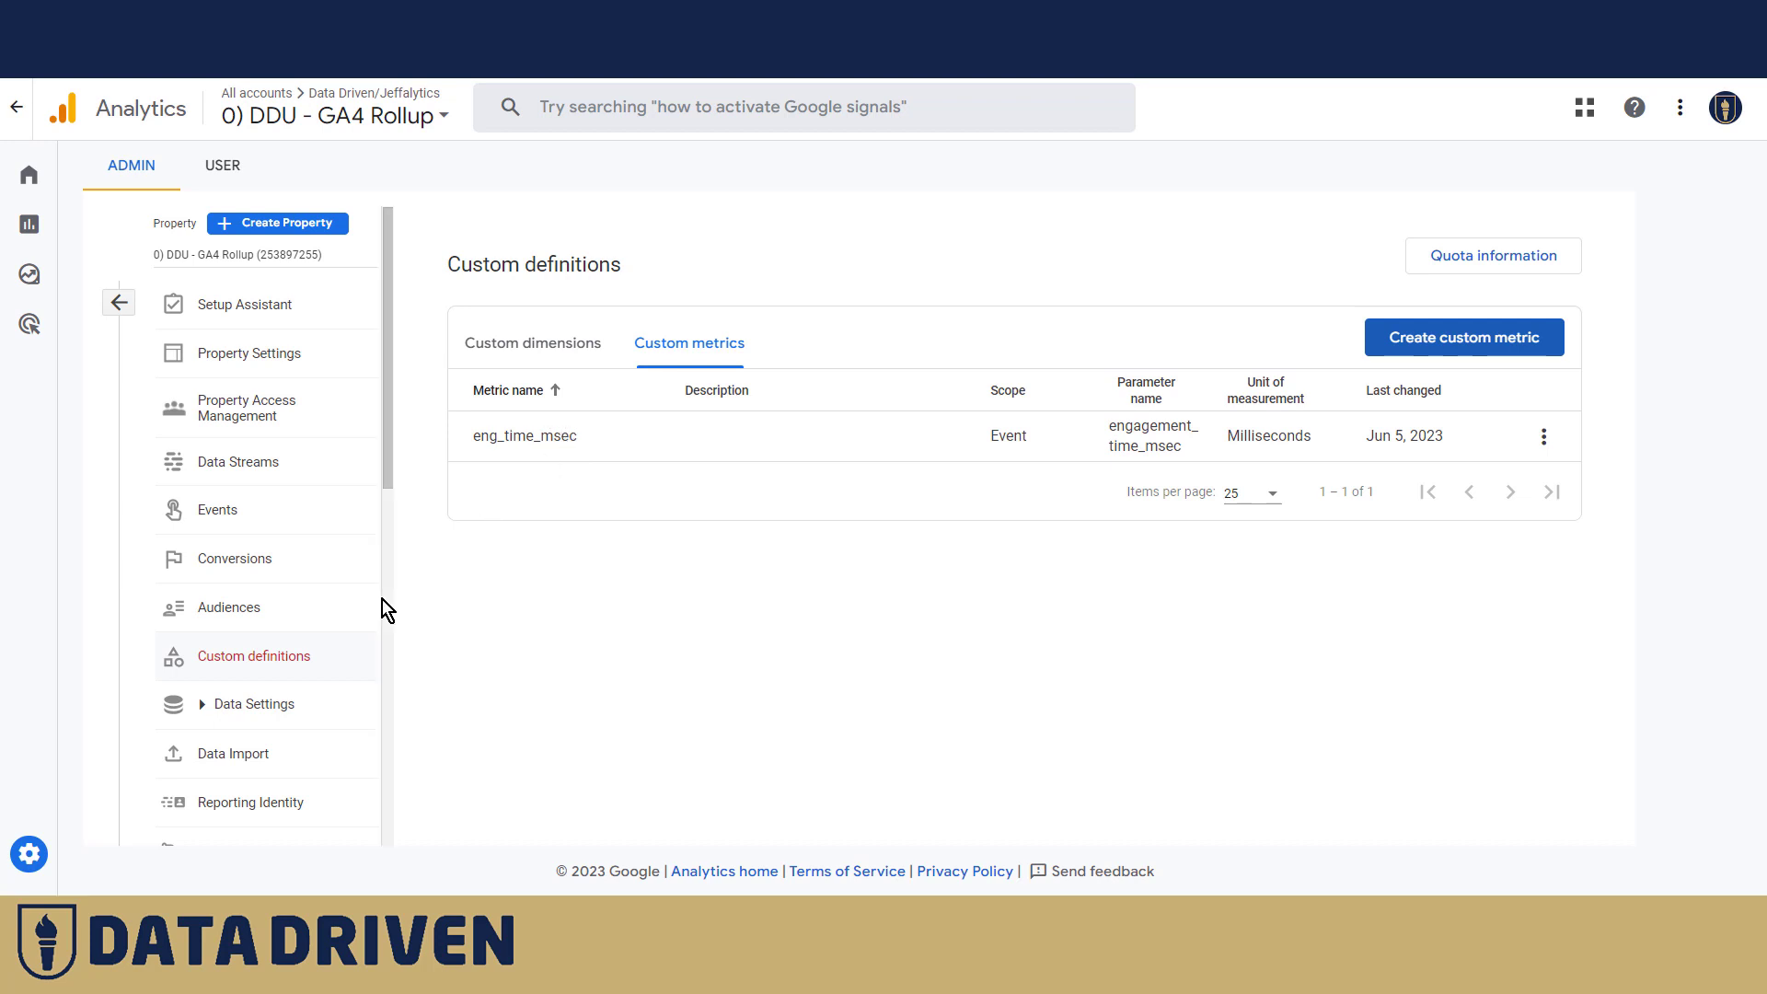
# Step: Reopen the Untitled exploration, import eng_time_msec, and add it as a table value column
pyautogui.click(37, 273)
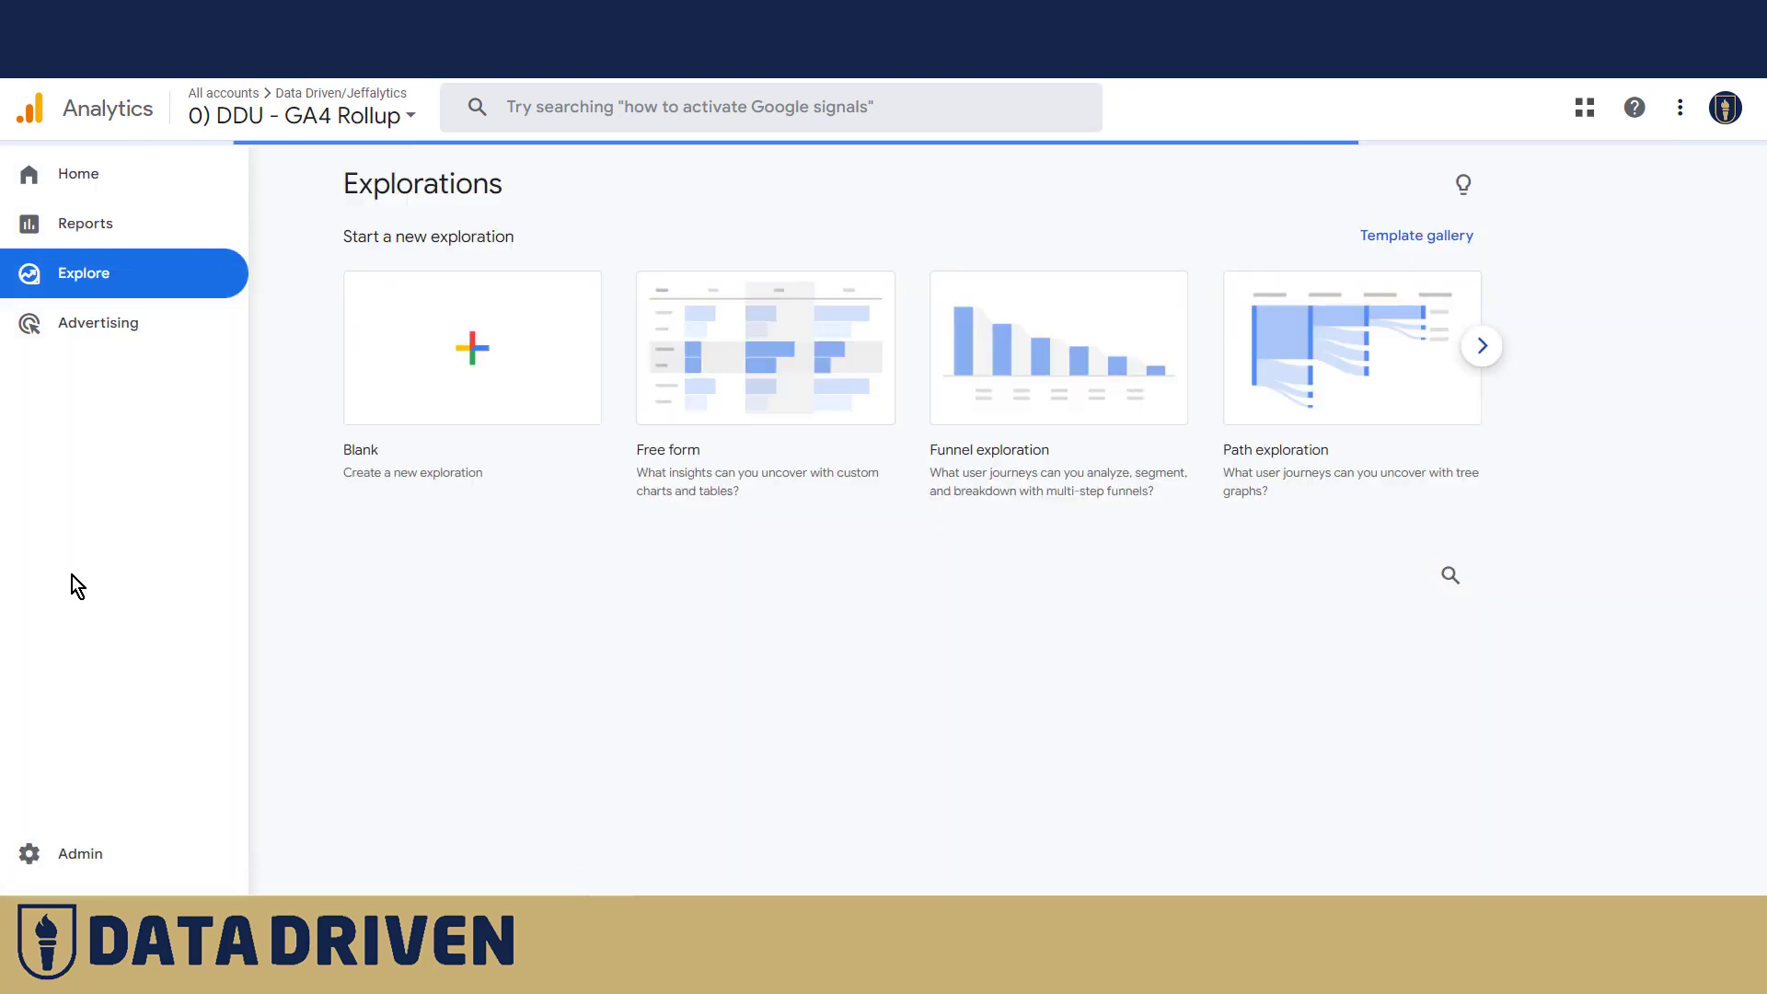
pyautogui.click(575, 628)
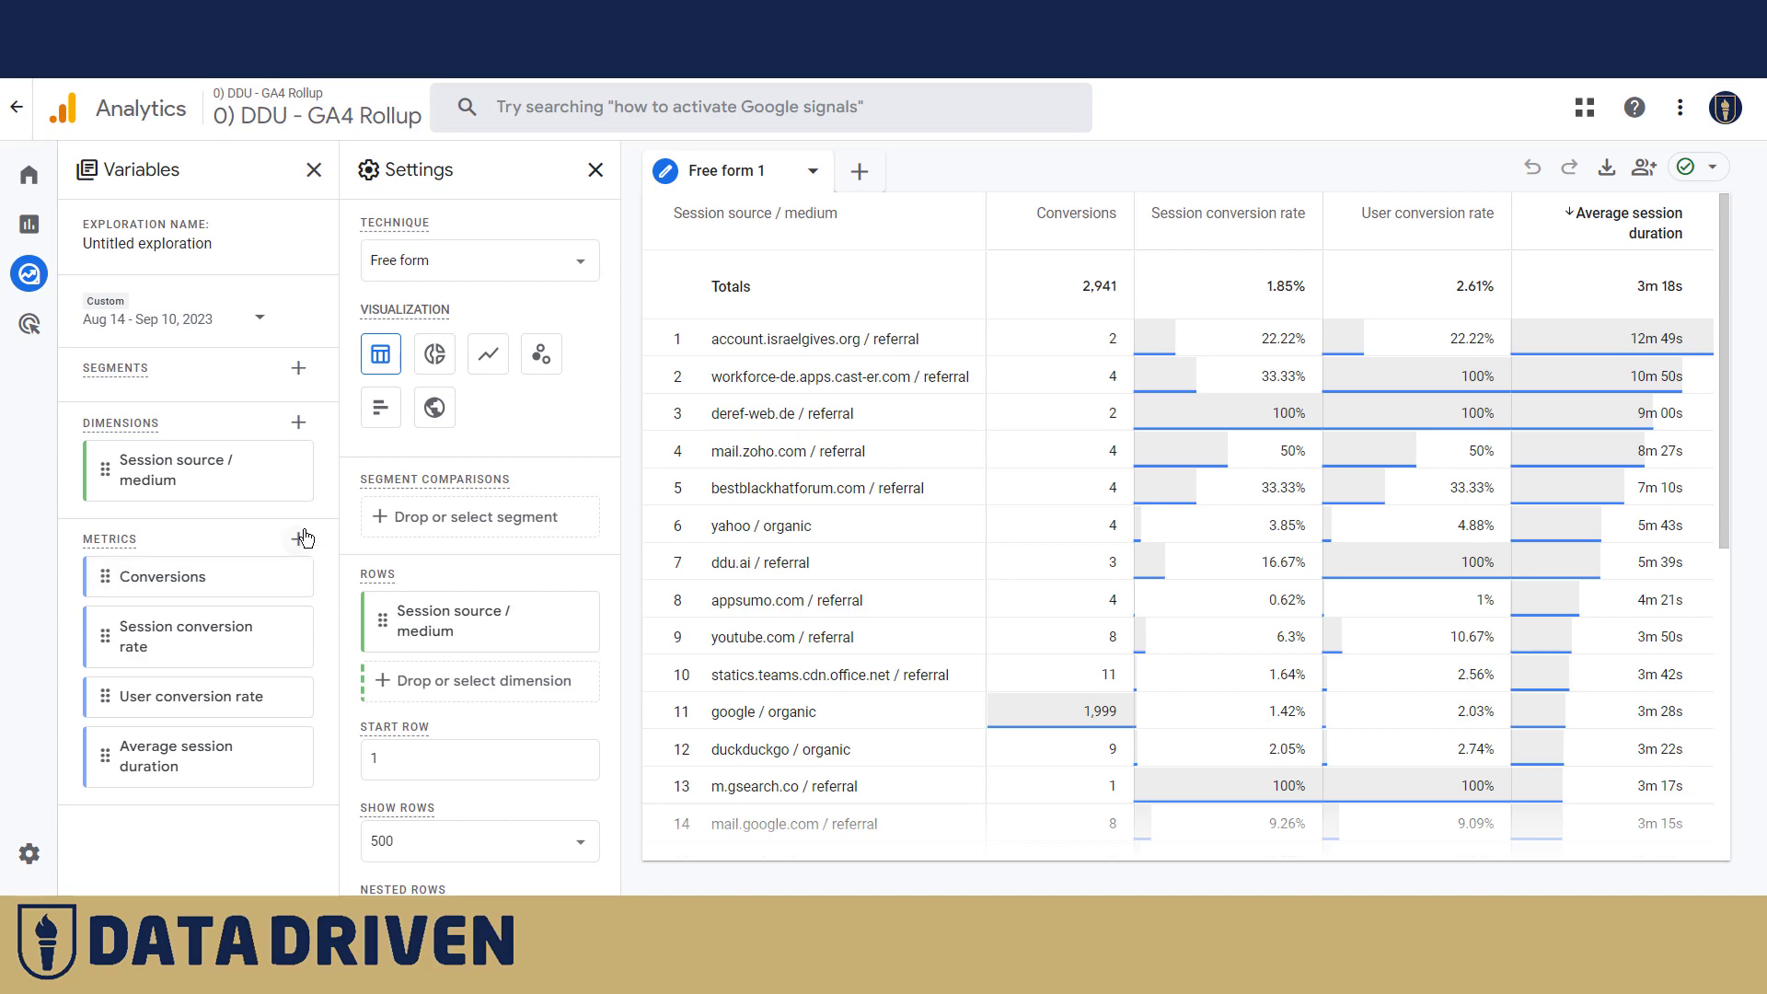
pyautogui.click(298, 540)
pyautogui.click(827, 102)
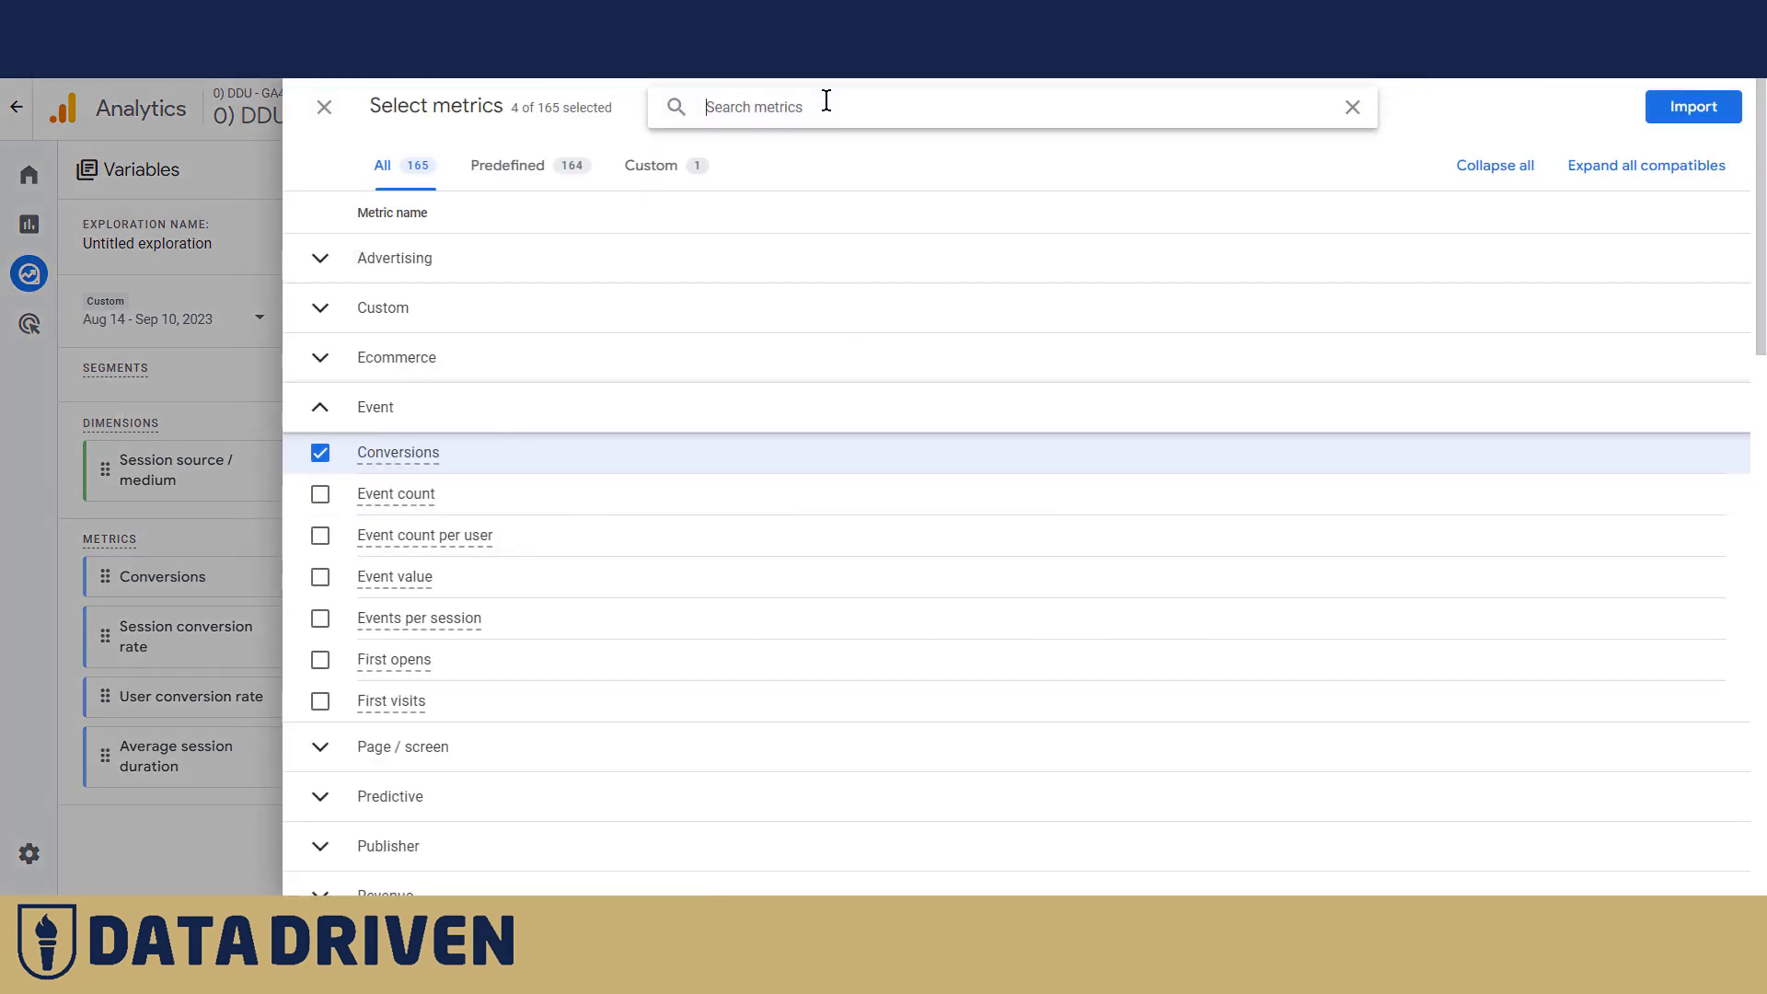
pyautogui.write('eng')
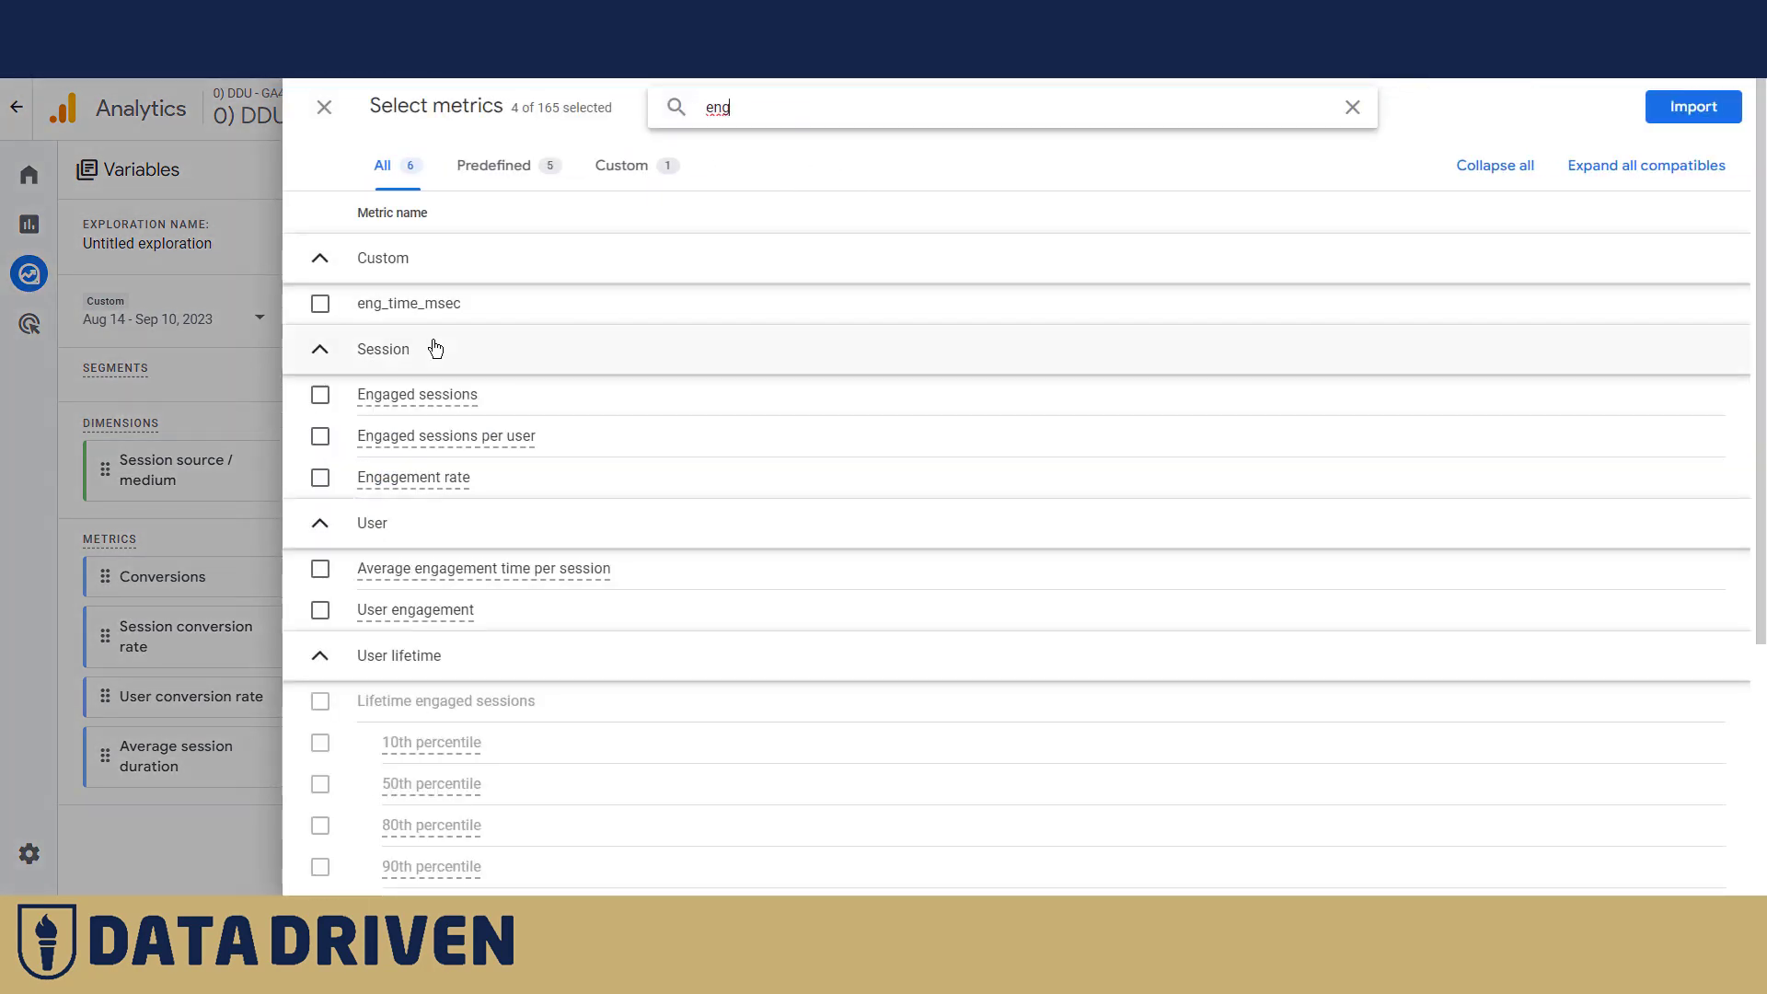
pyautogui.click(320, 304)
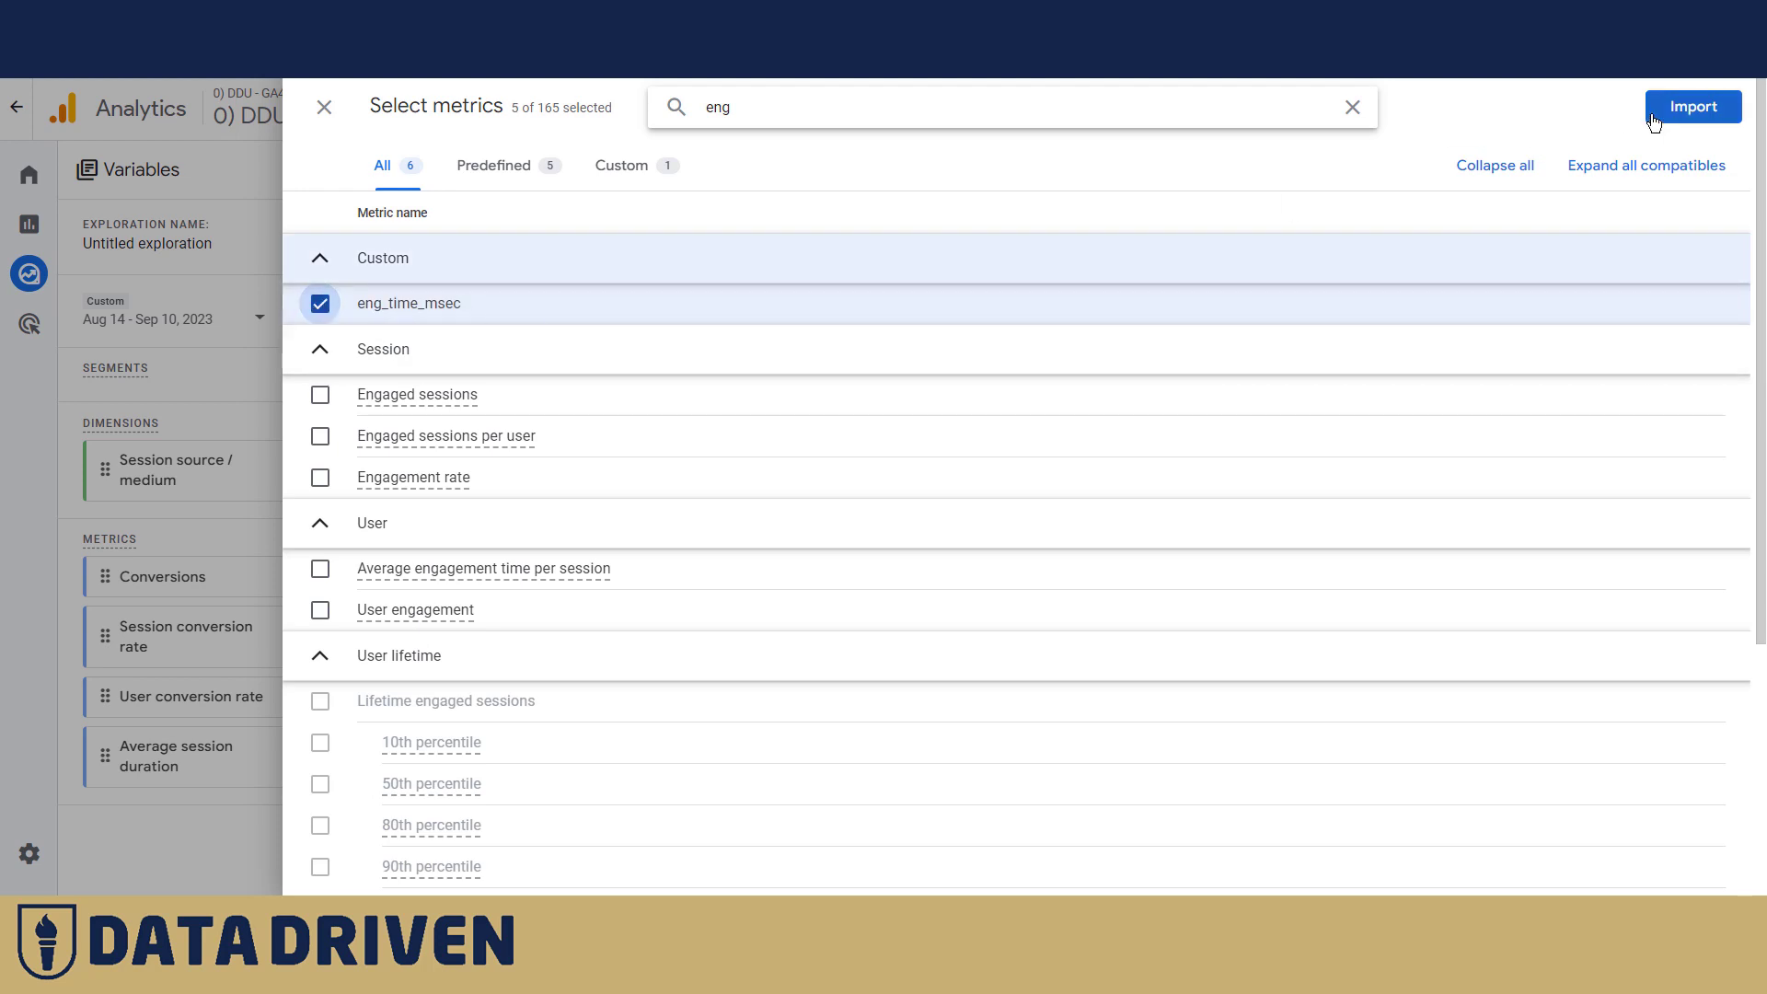
pyautogui.click(1690, 107)
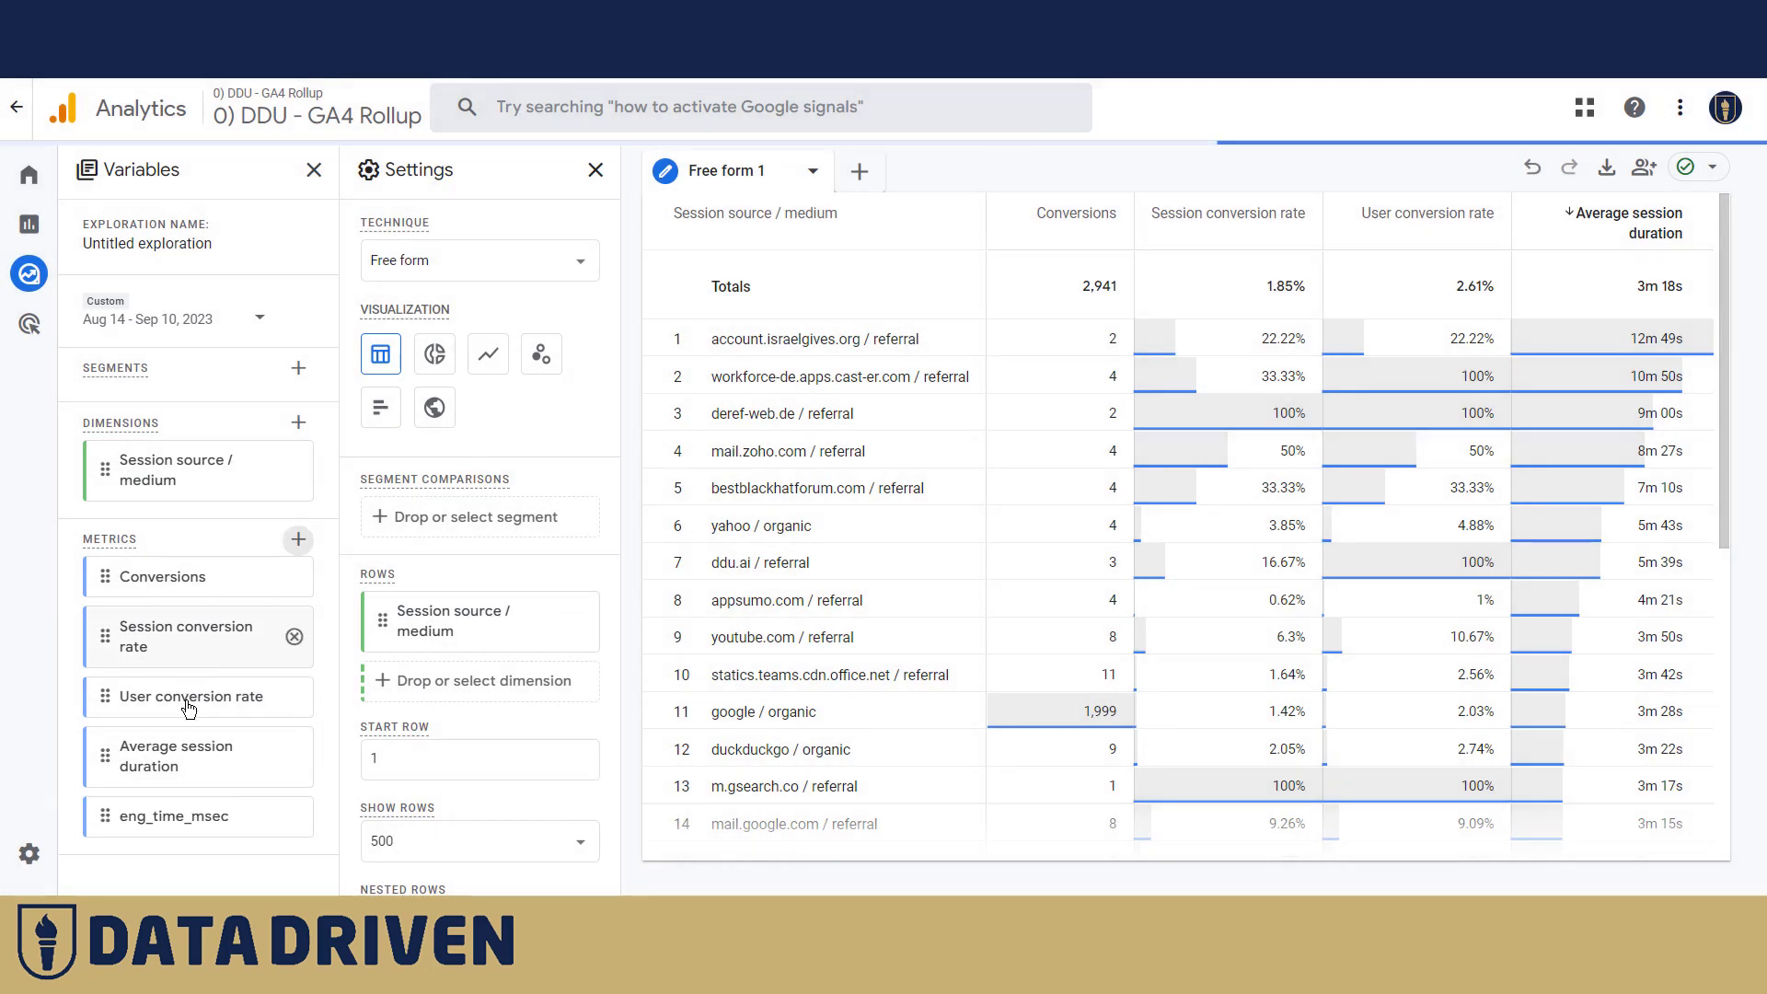
pyautogui.doubleClick(131, 816)
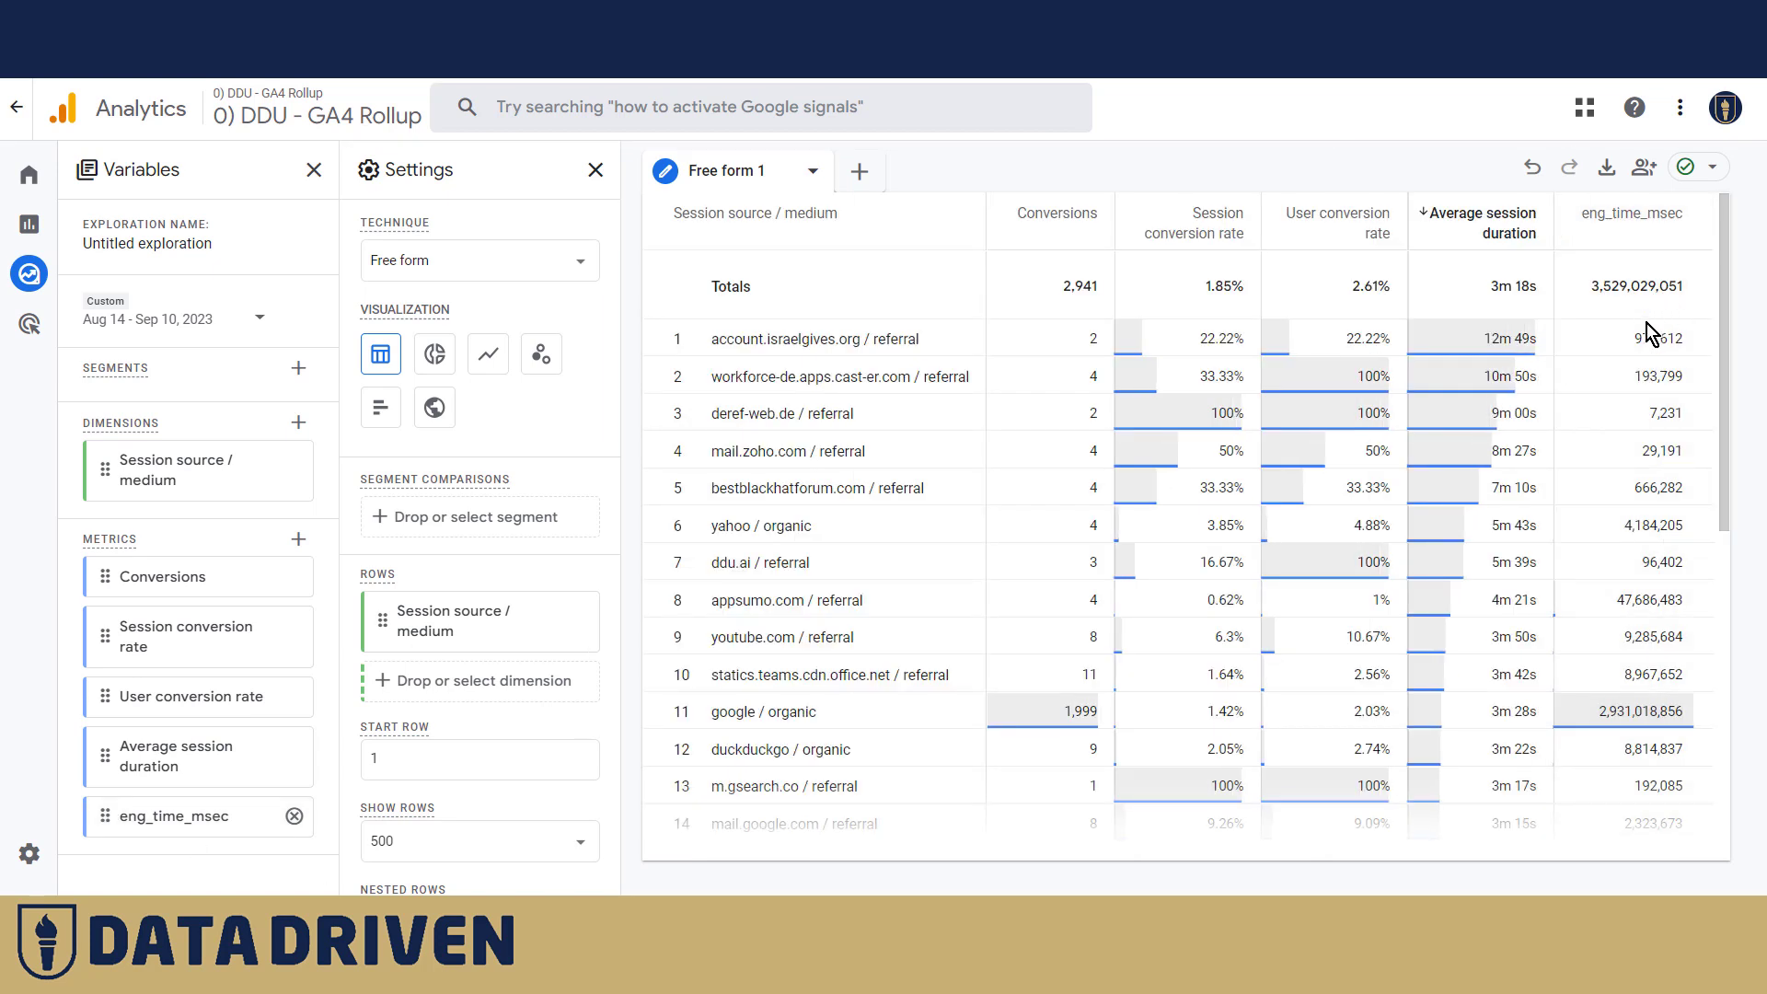
pyautogui.scroll(-3, 1637, 343)
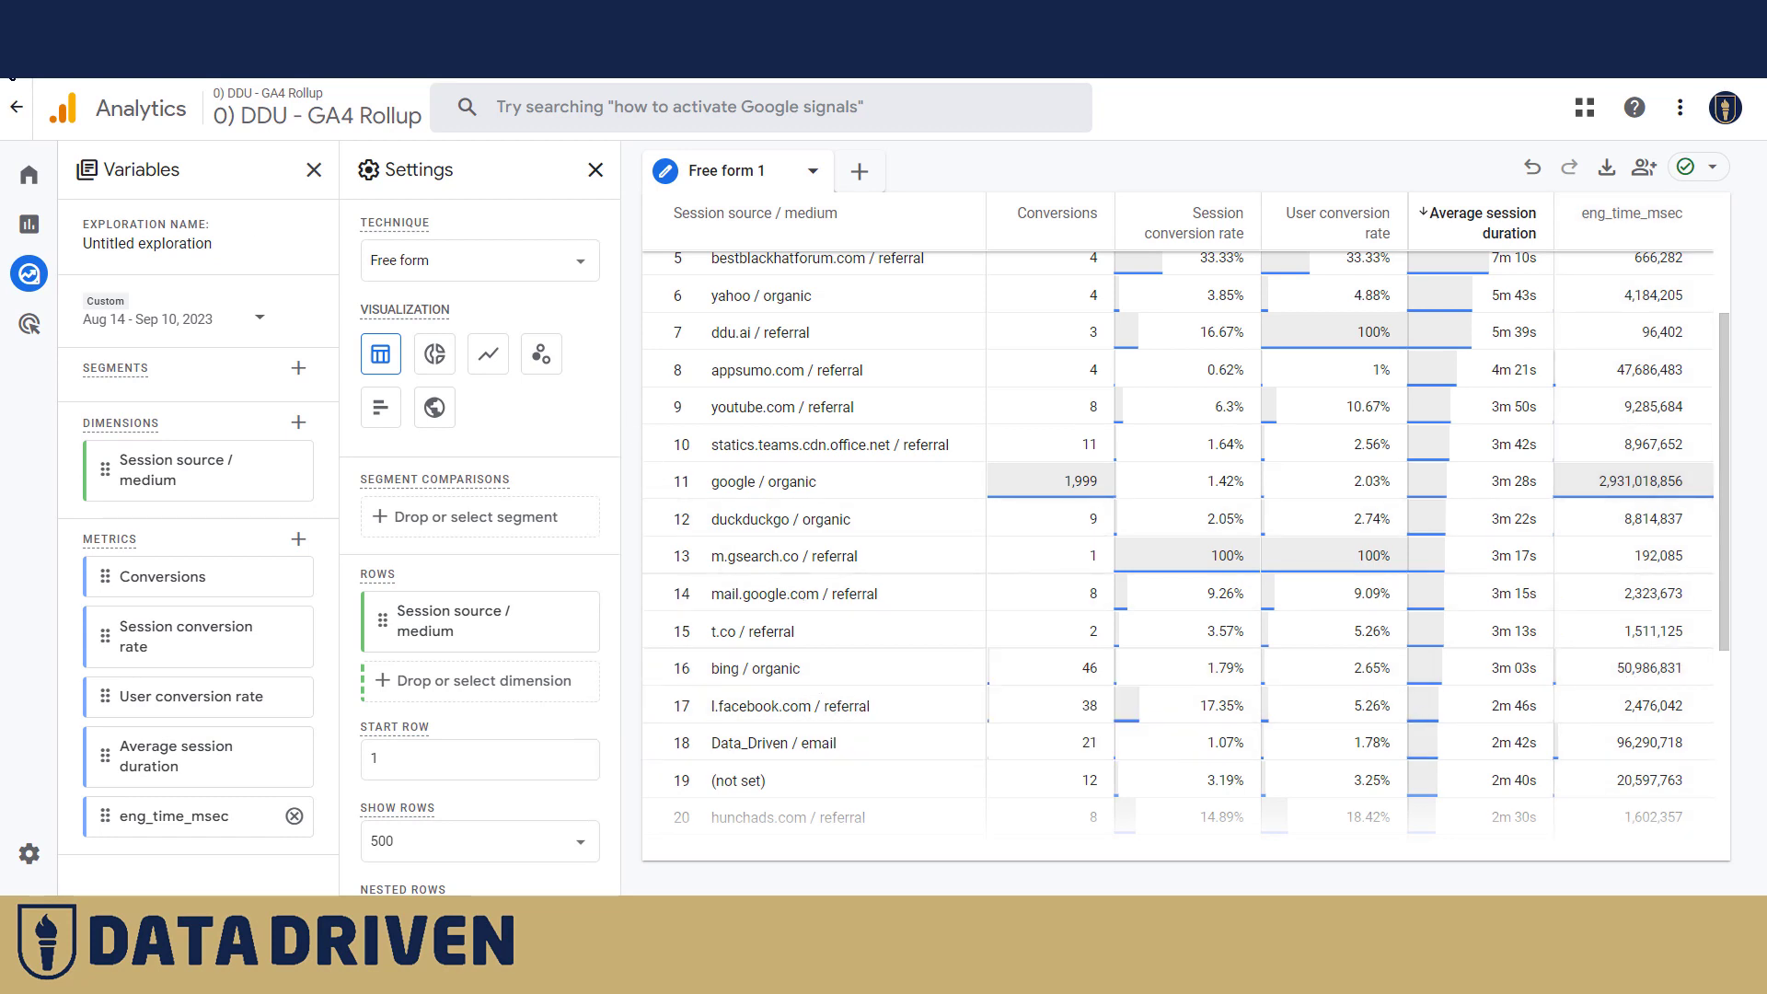
# Step: Leave the exploration and open the property's Audiences list in Admin
pyautogui.click(18, 114)
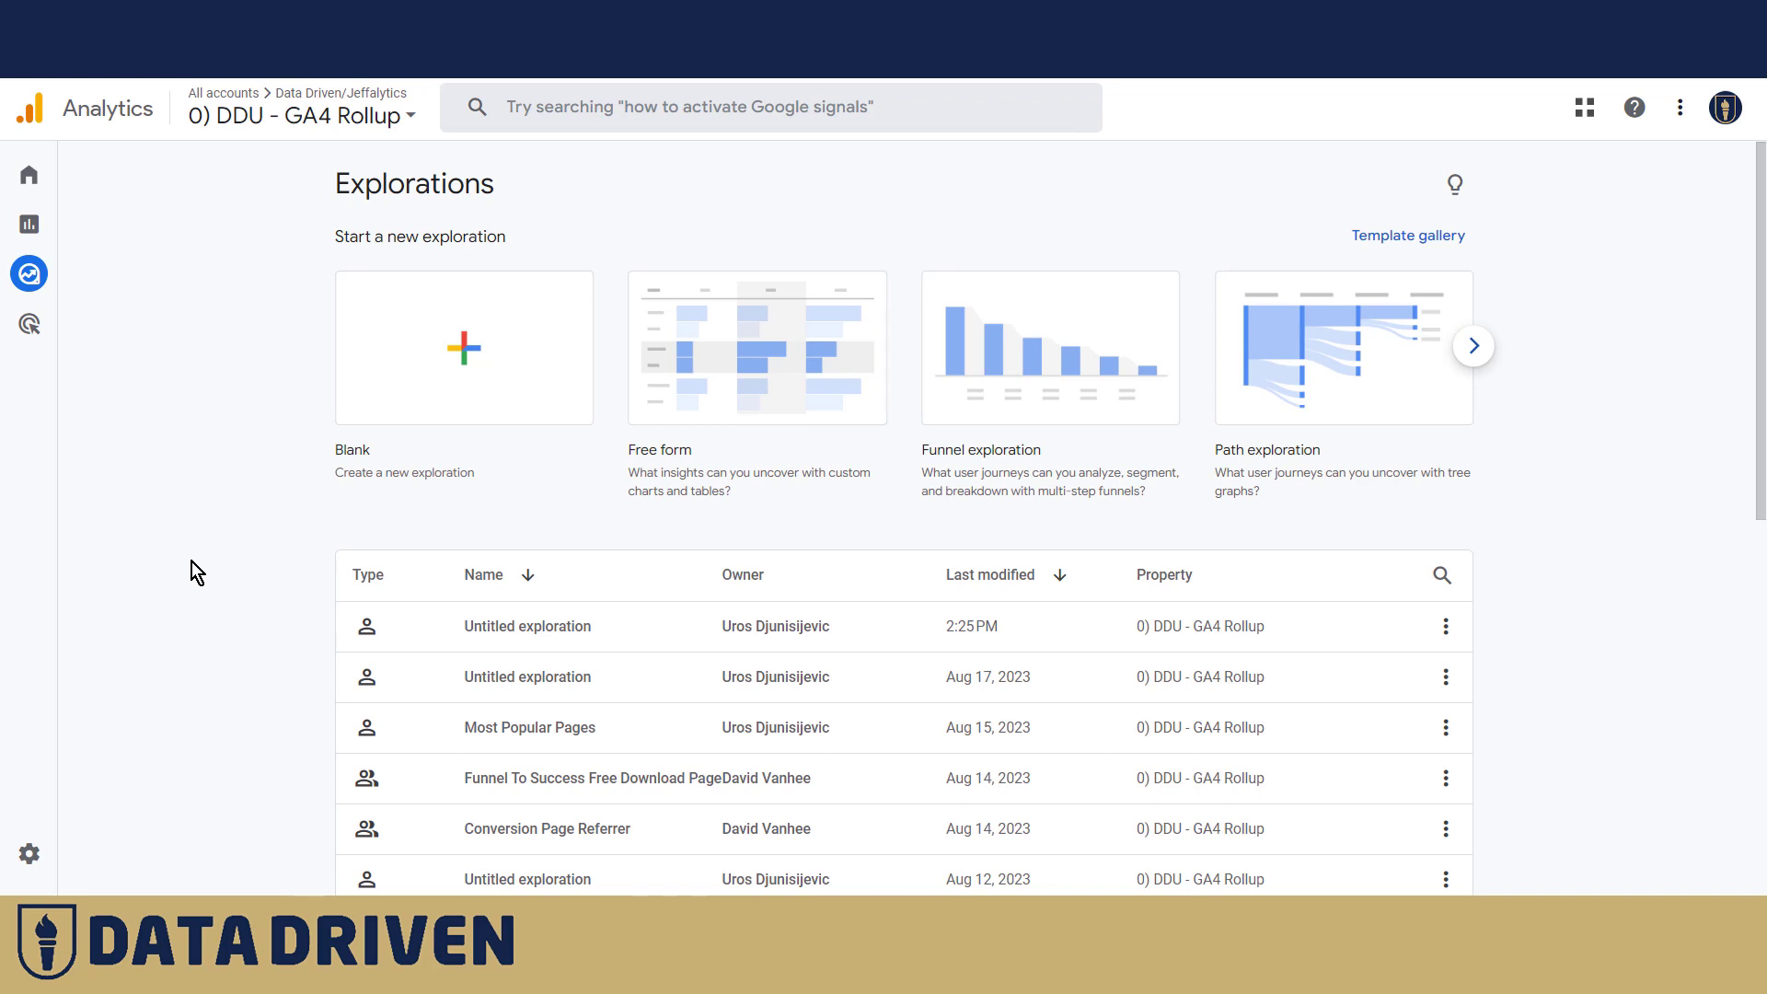
pyautogui.moveTo(30, 274)
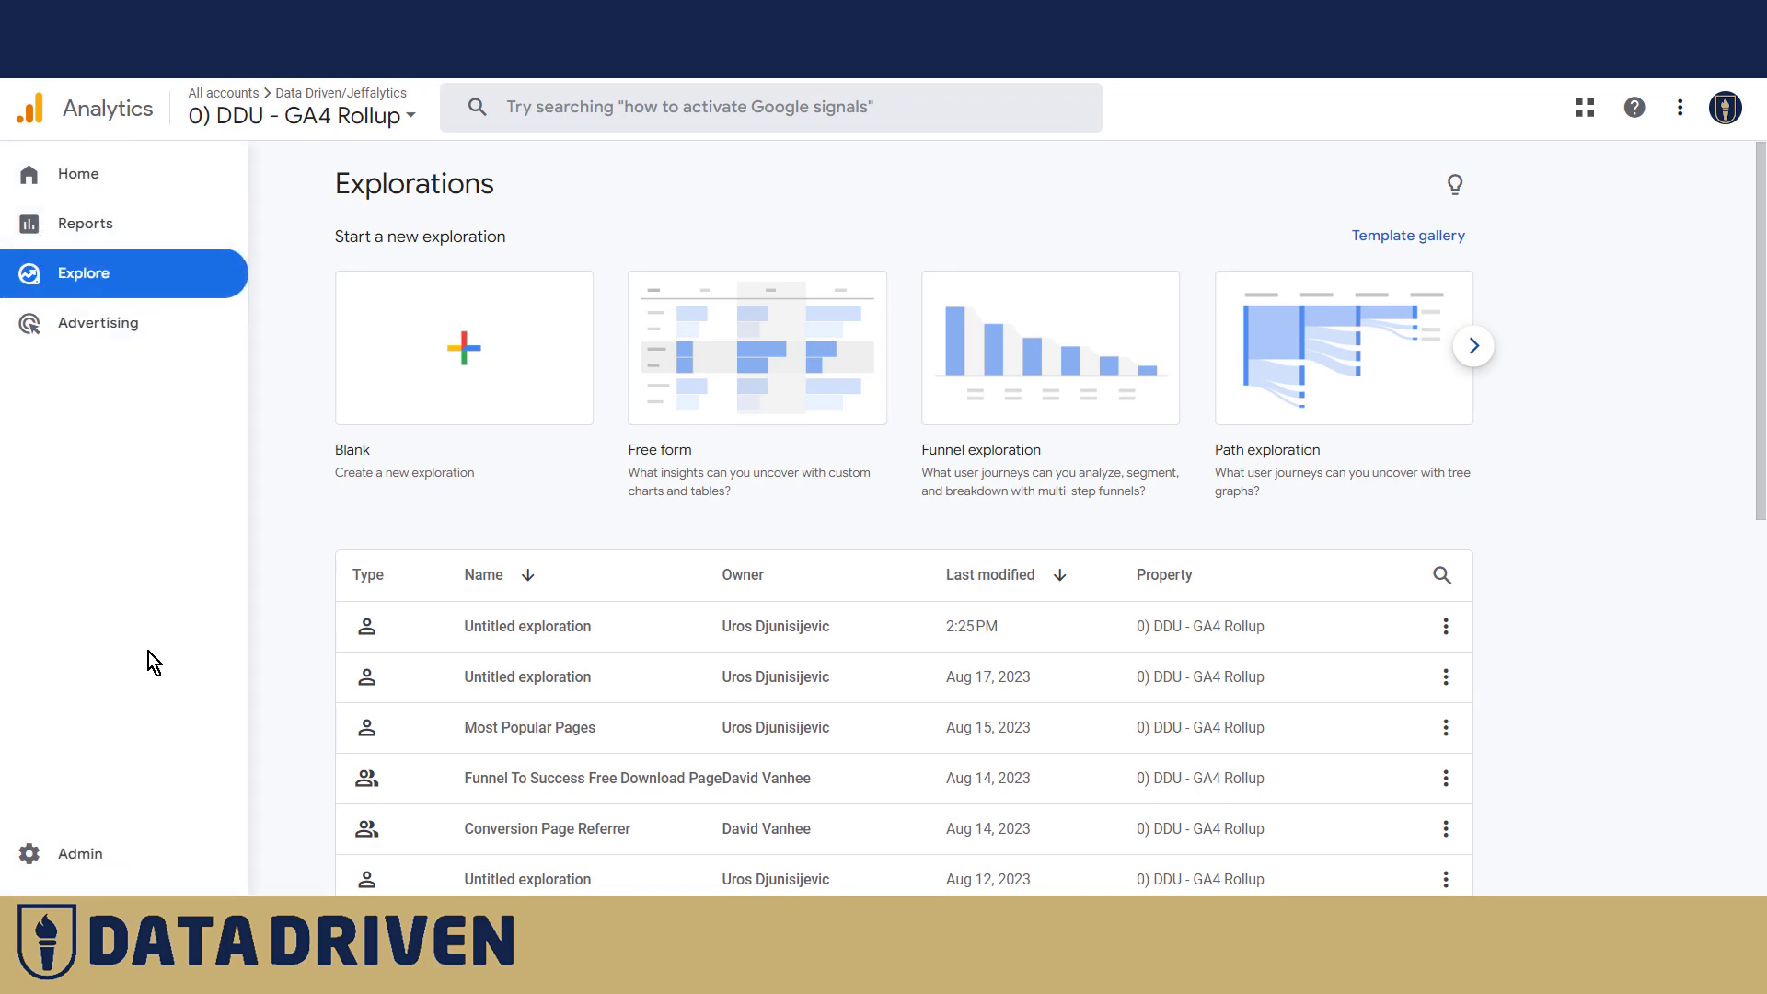
pyautogui.click(207, 839)
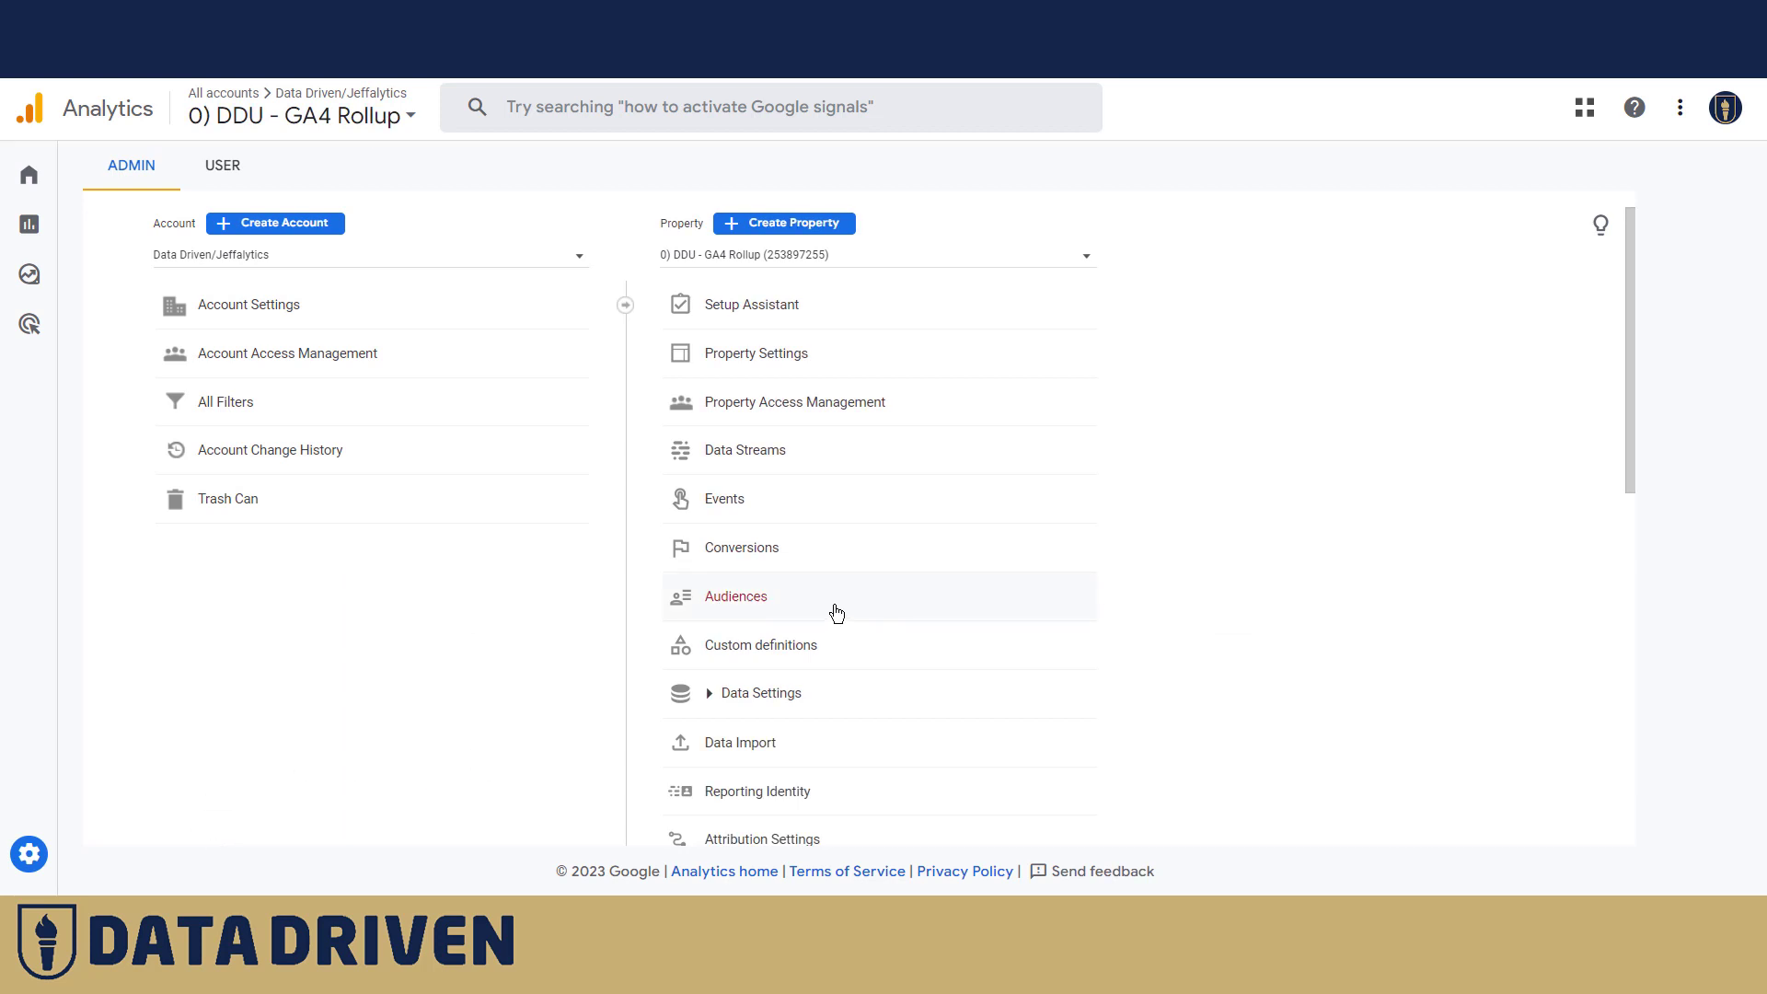
pyautogui.click(764, 600)
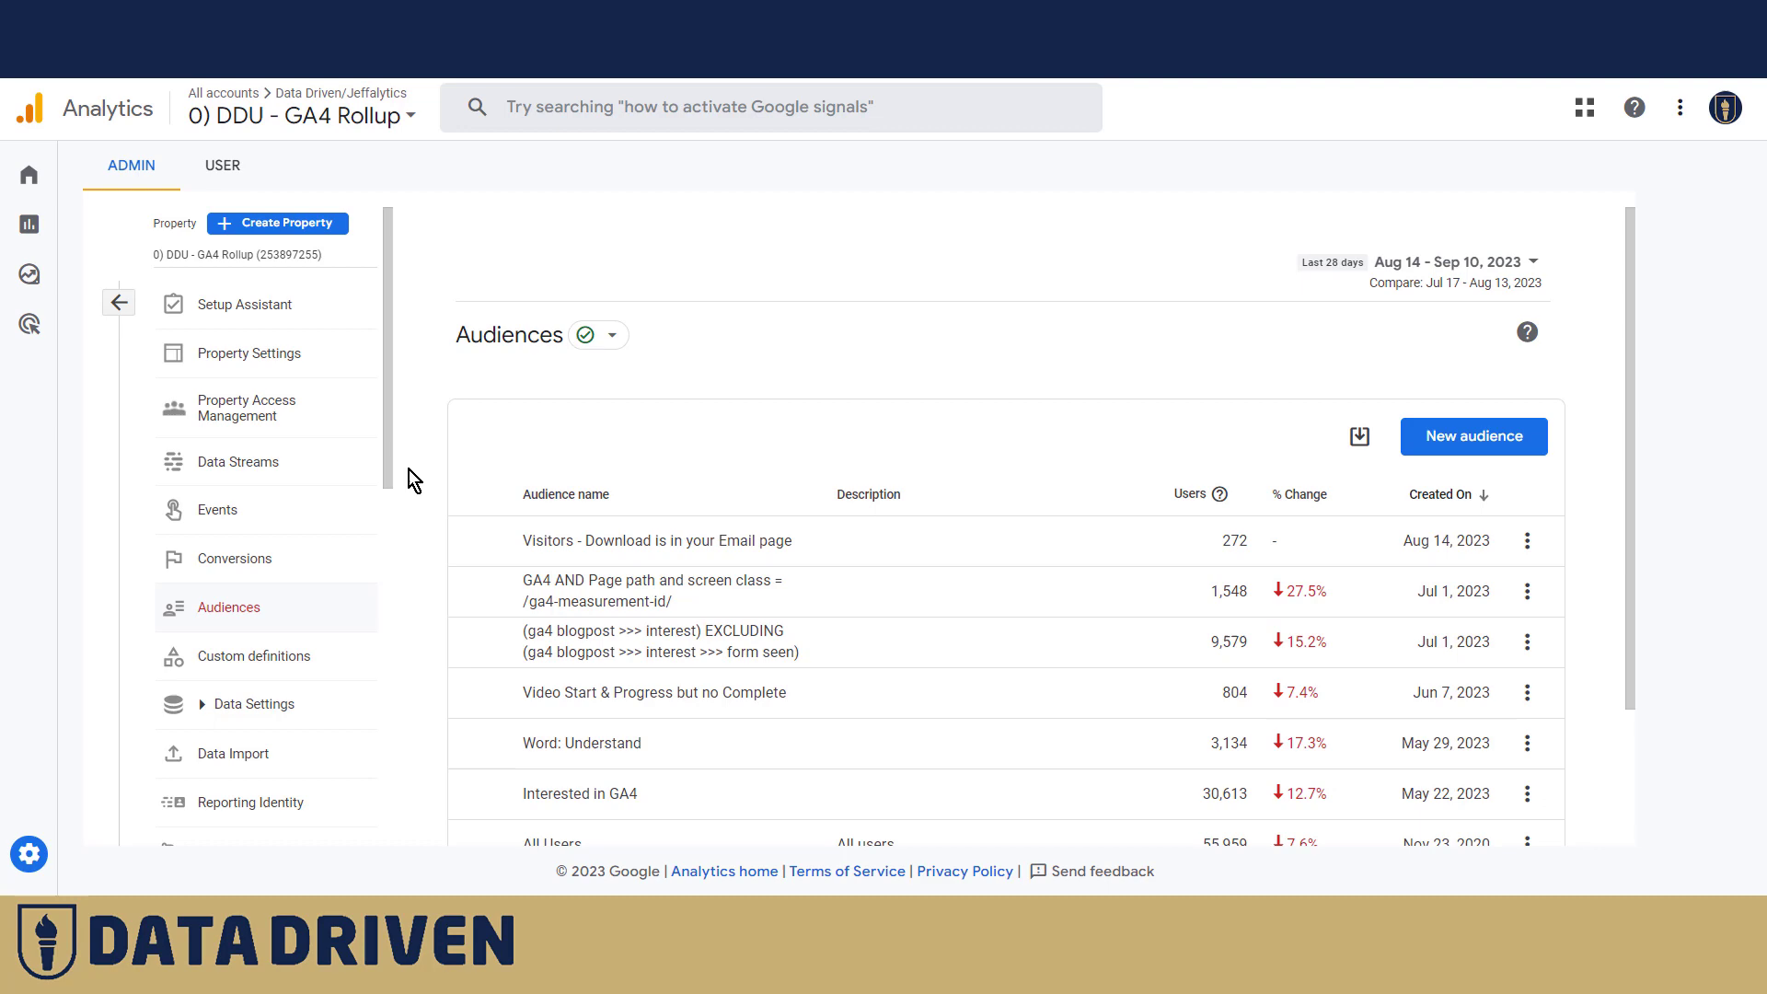
# Step: Create a custom audience that includes users who triggered the page_view event
pyautogui.click(1485, 442)
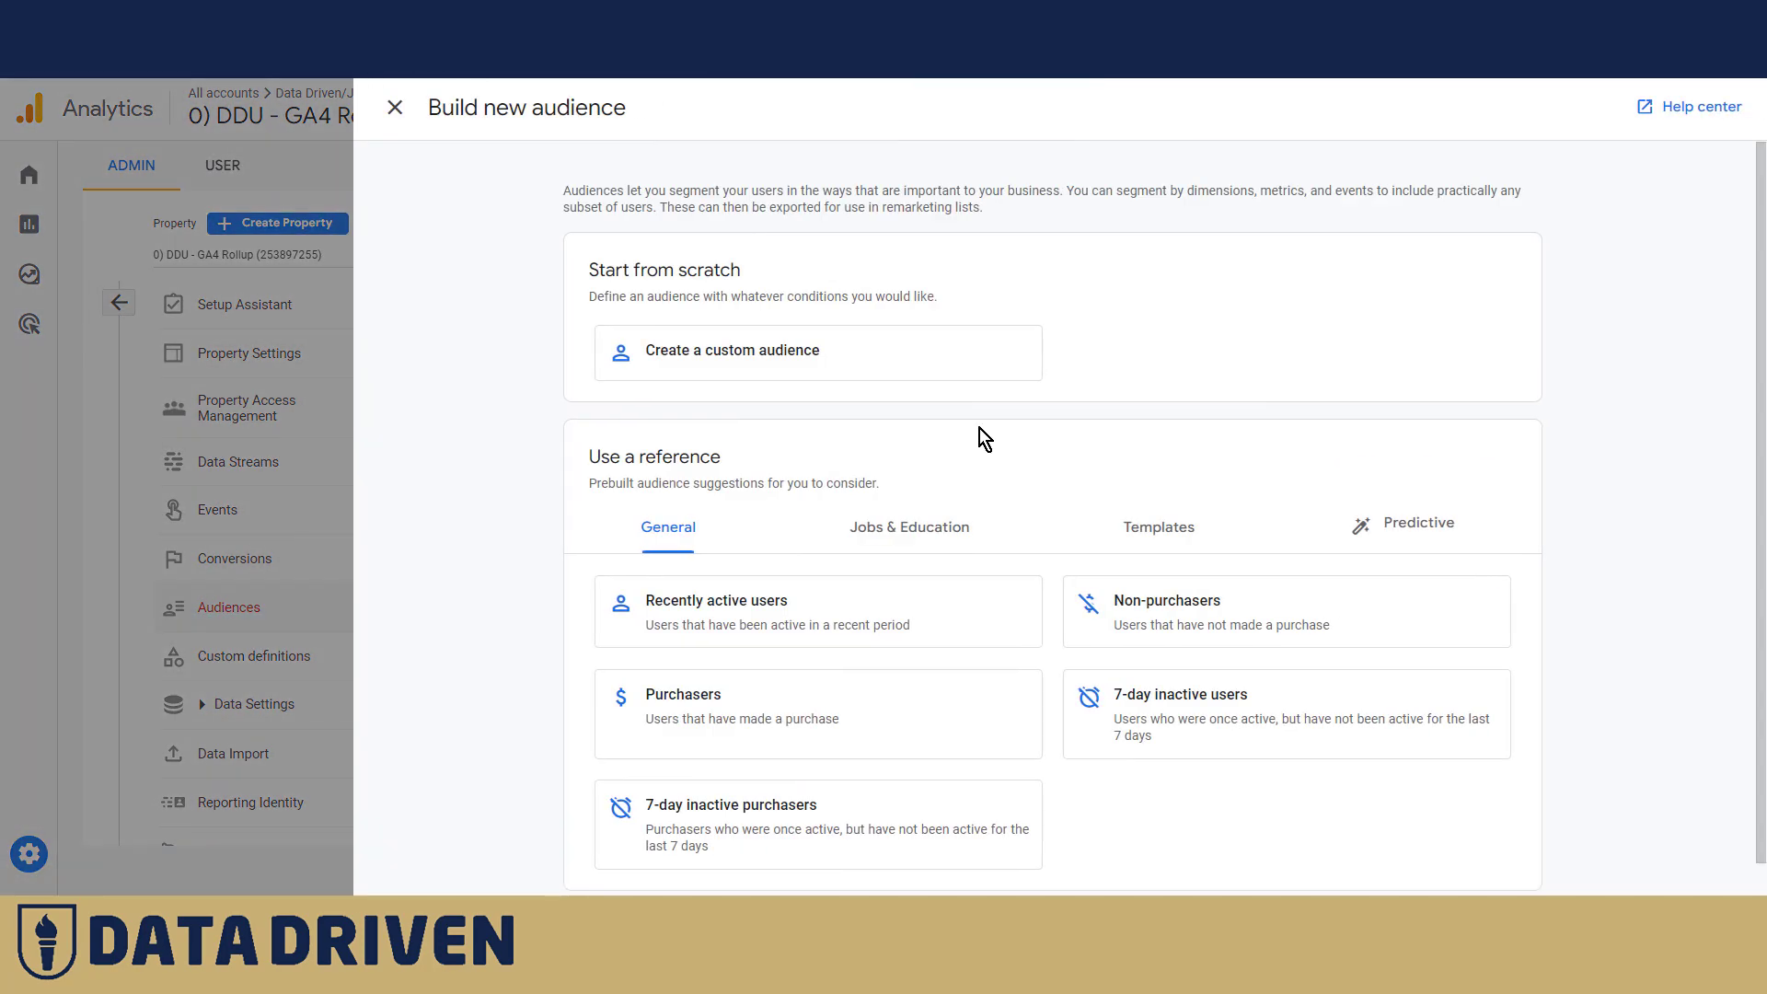
pyautogui.click(745, 368)
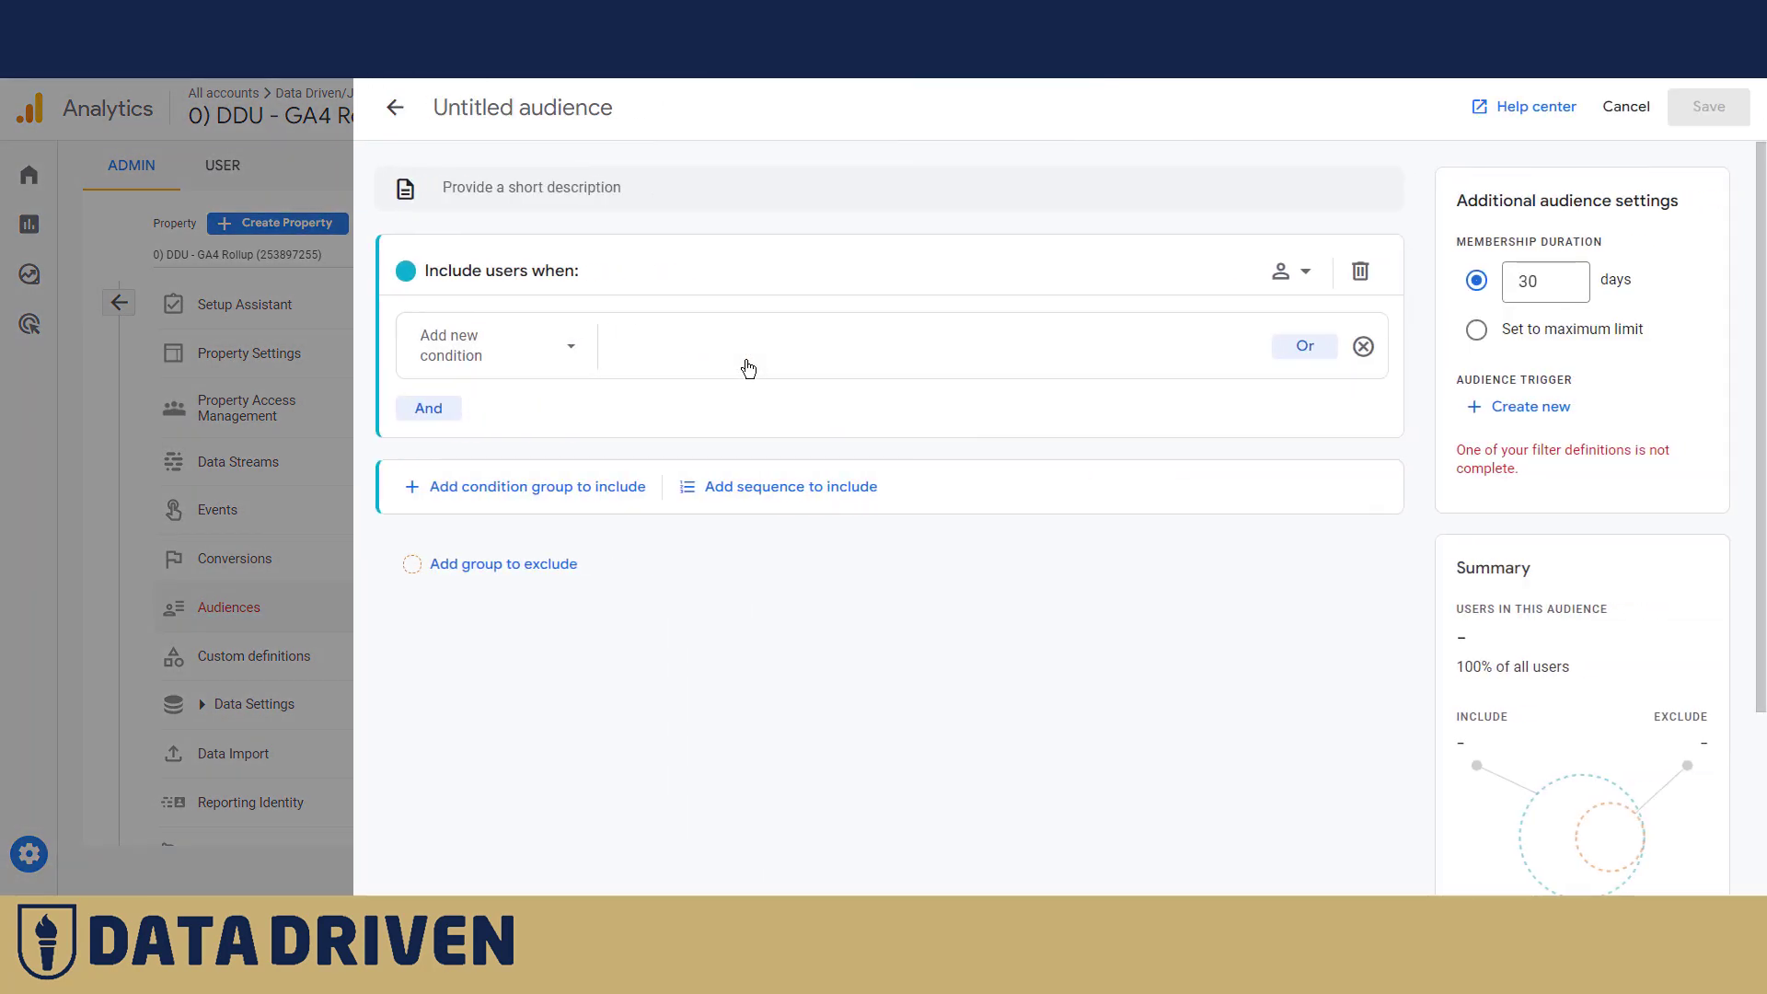
pyautogui.click(555, 356)
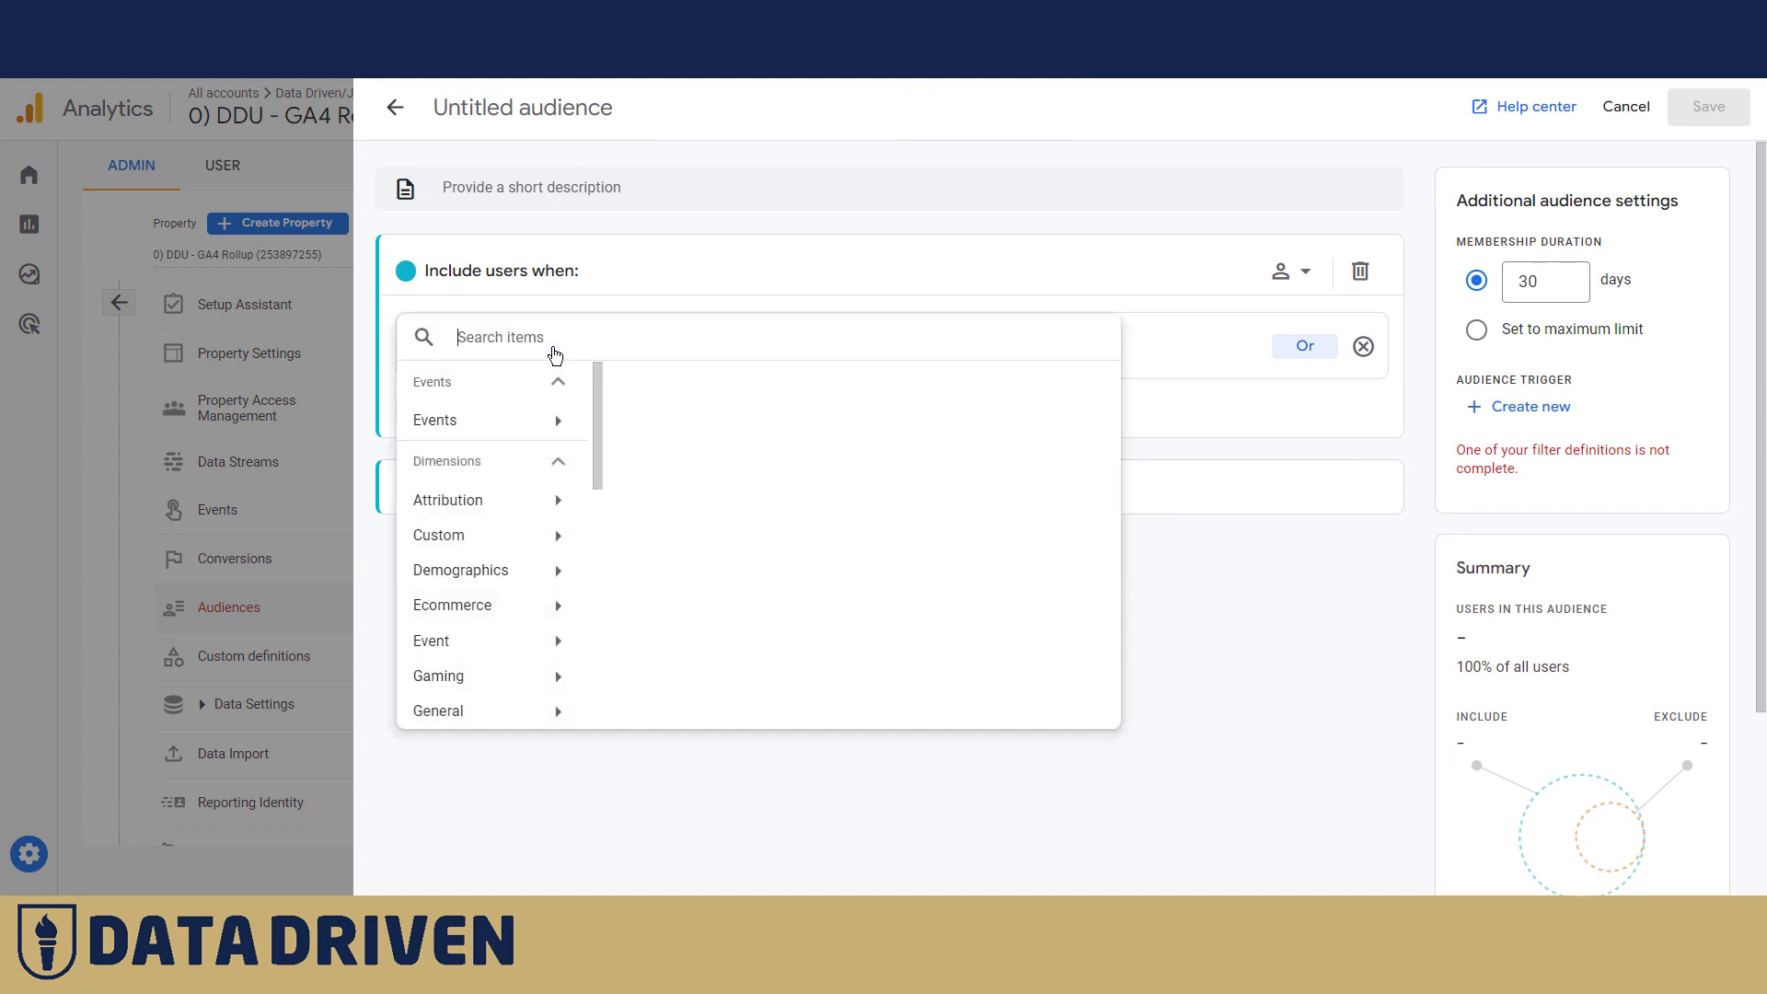
pyautogui.write('page')
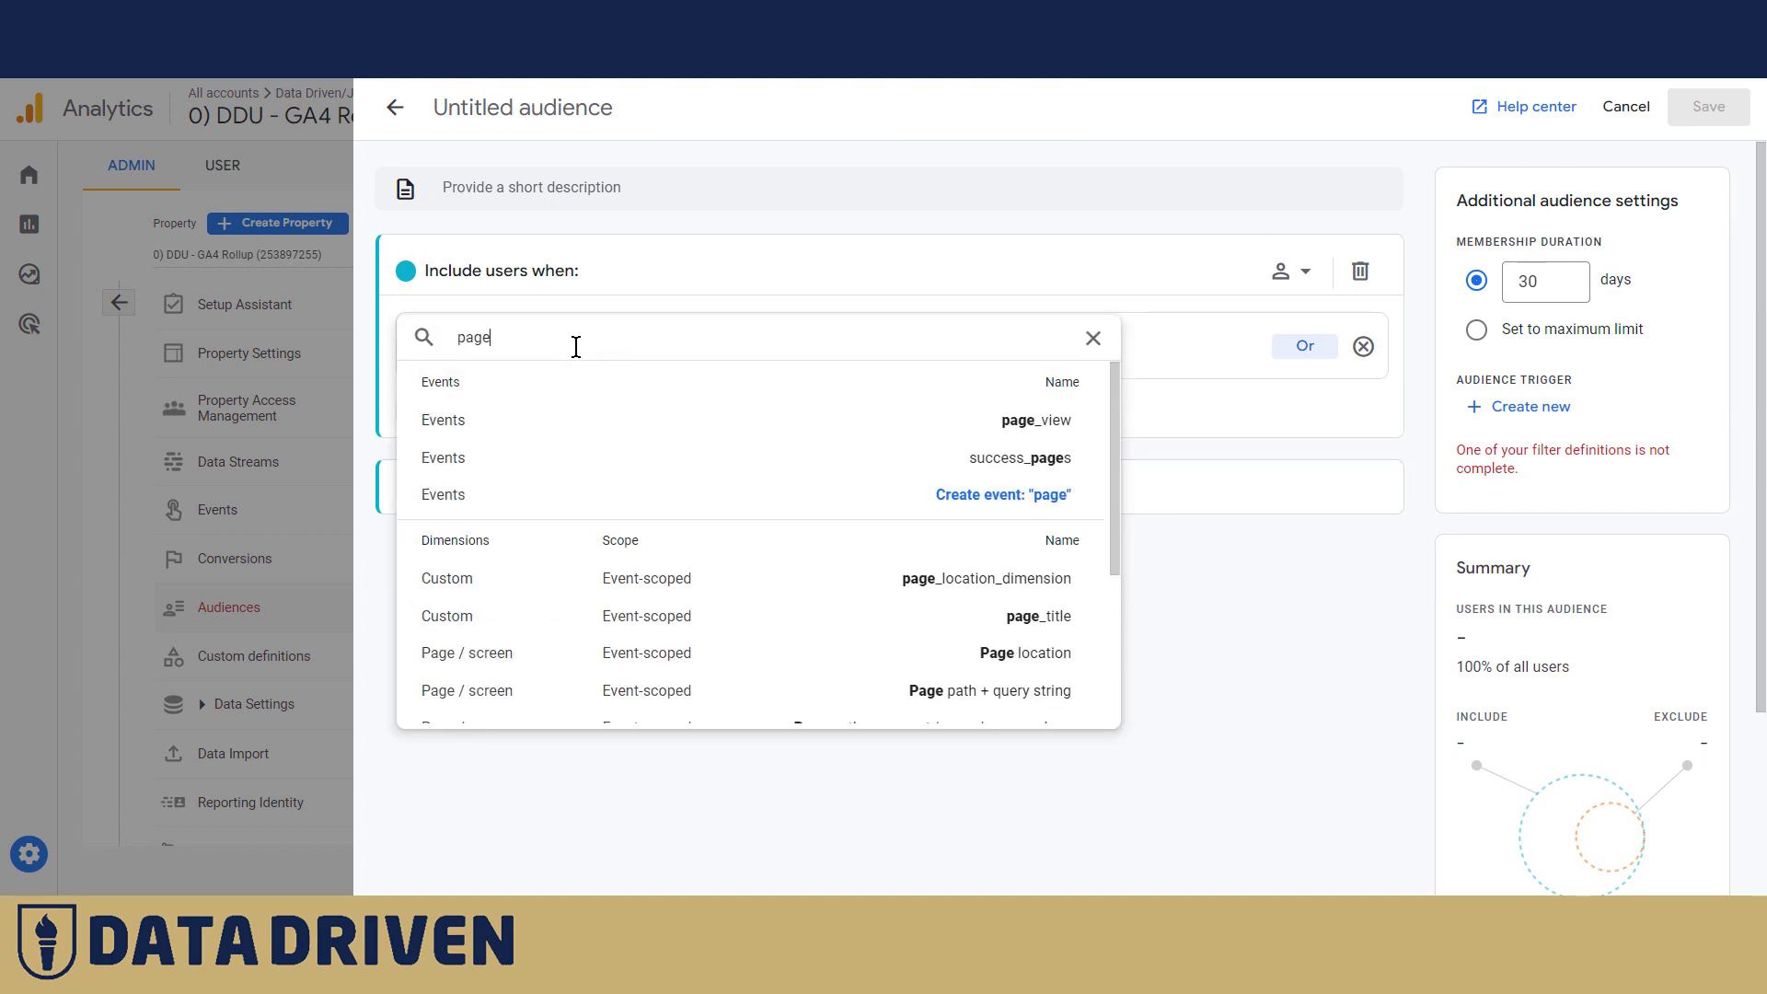
pyautogui.click(576, 416)
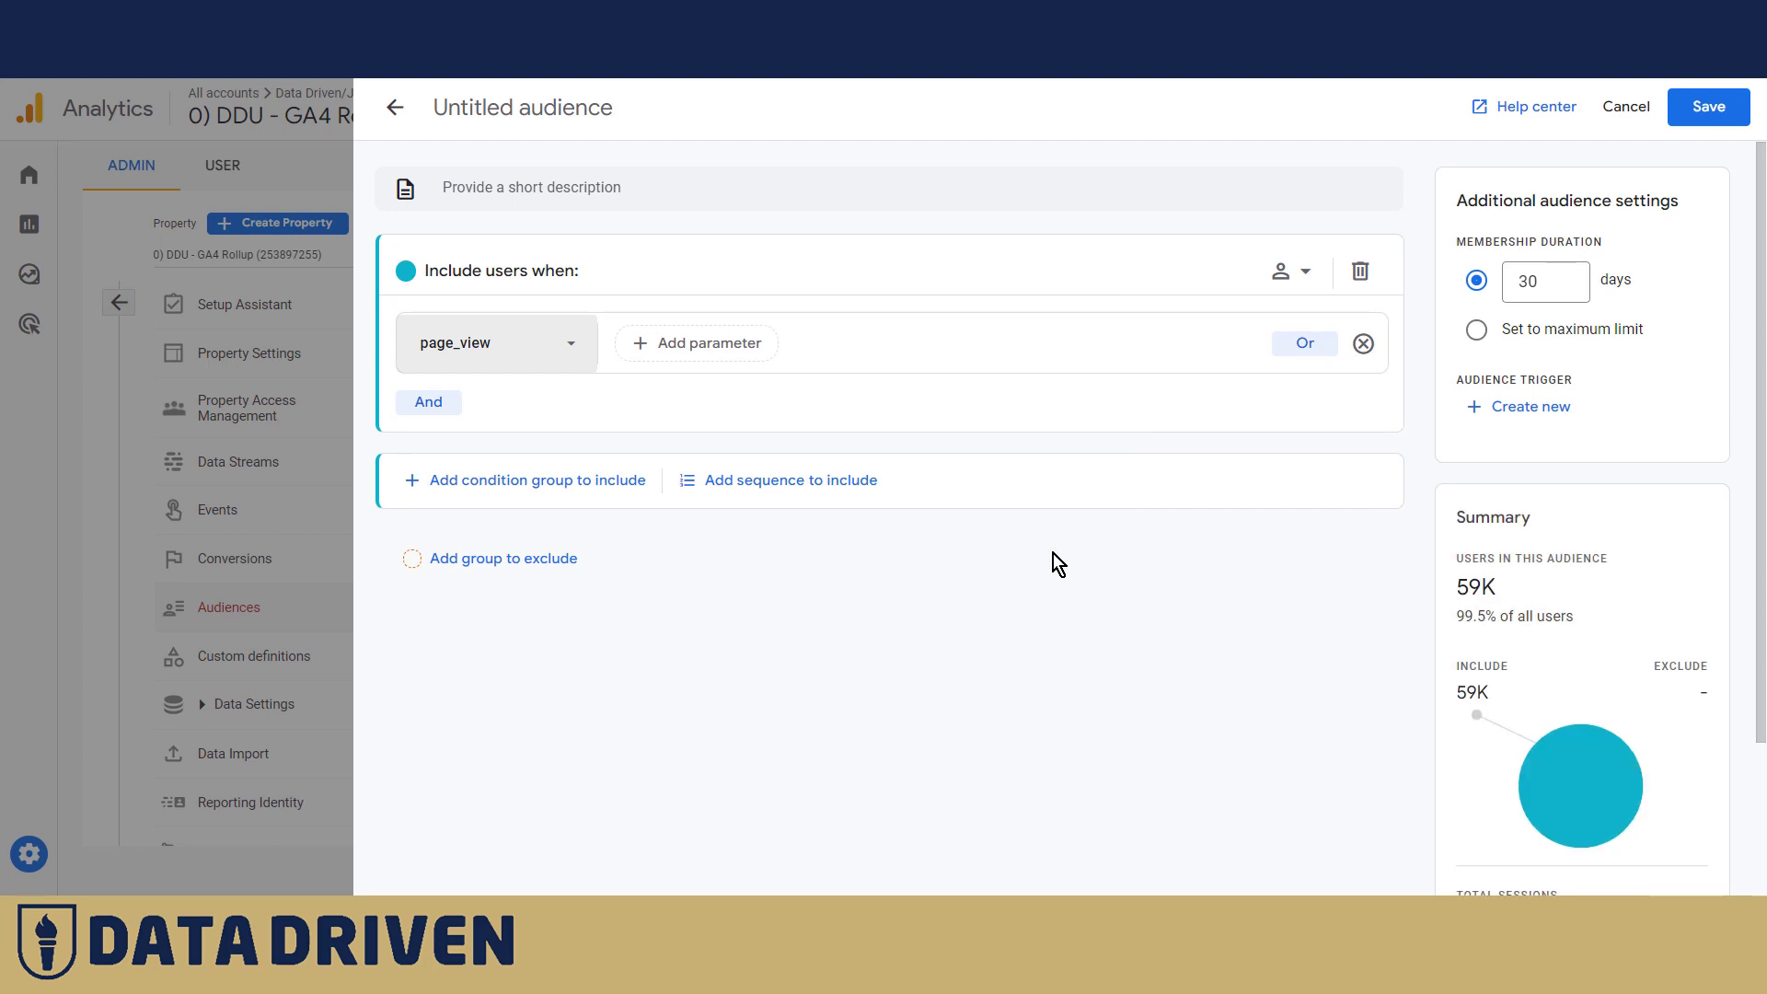
# Step: Add an exclude group for users who triggered page_view
pyautogui.click(495, 559)
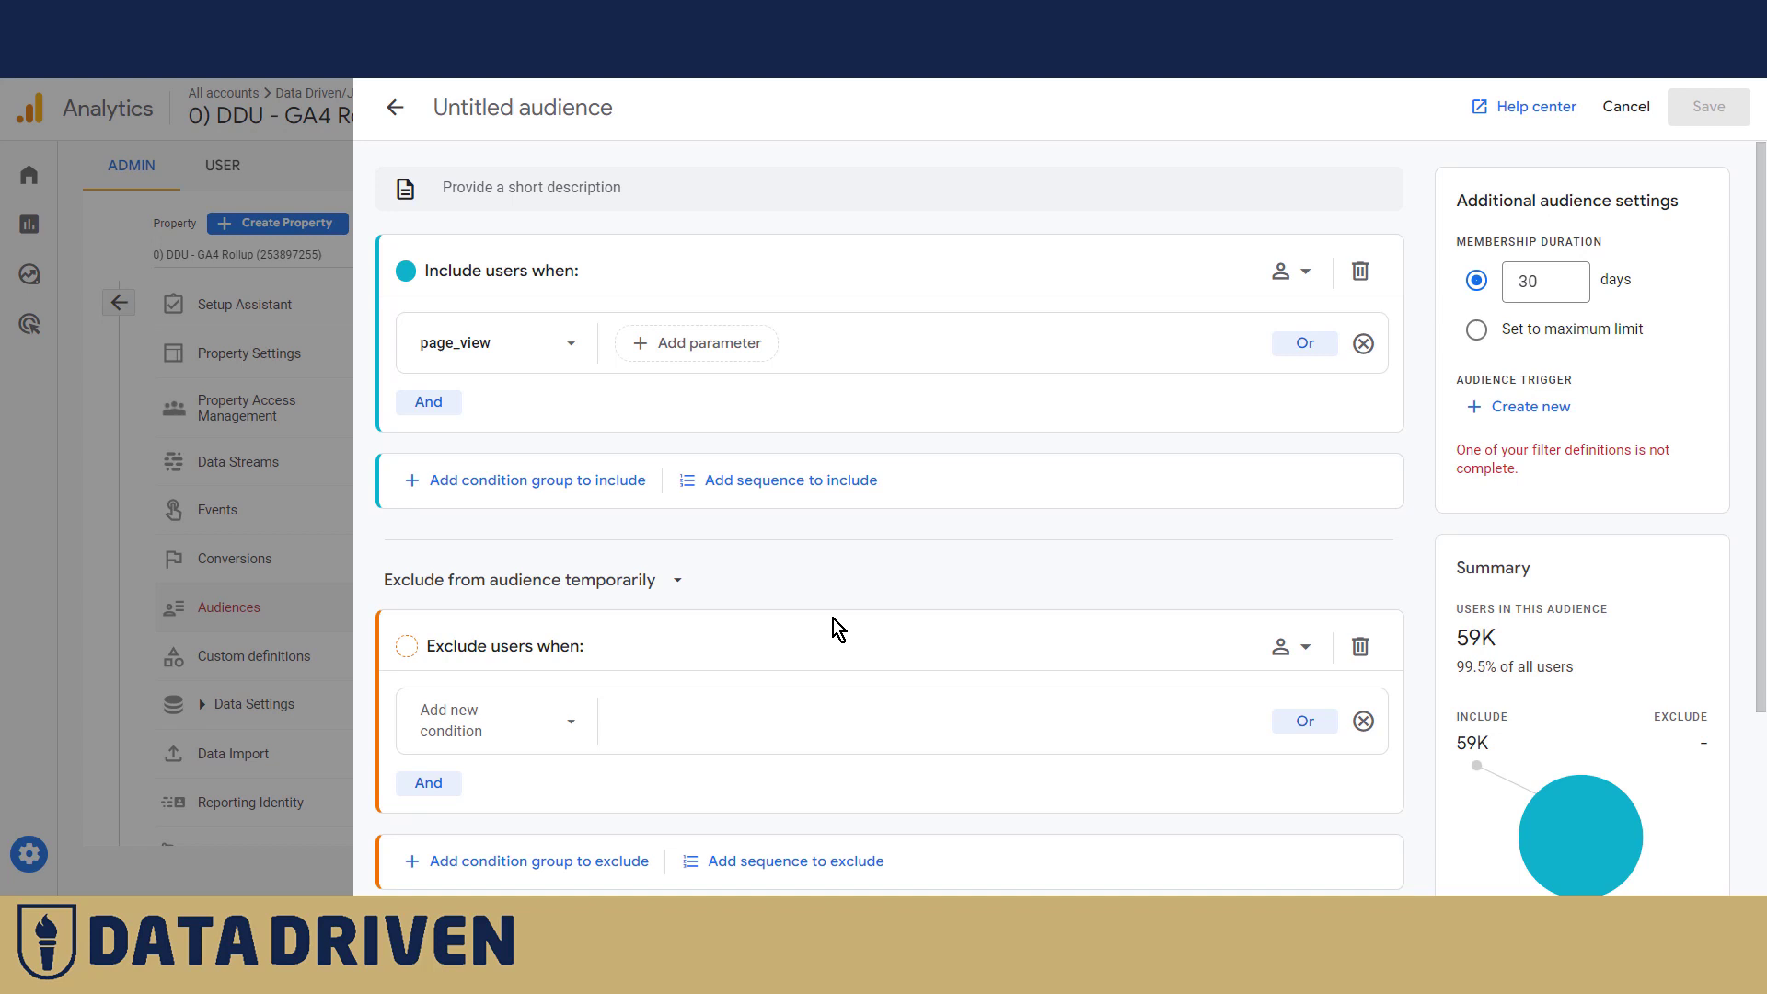
pyautogui.scroll(-1, 846, 615)
pyautogui.click(572, 627)
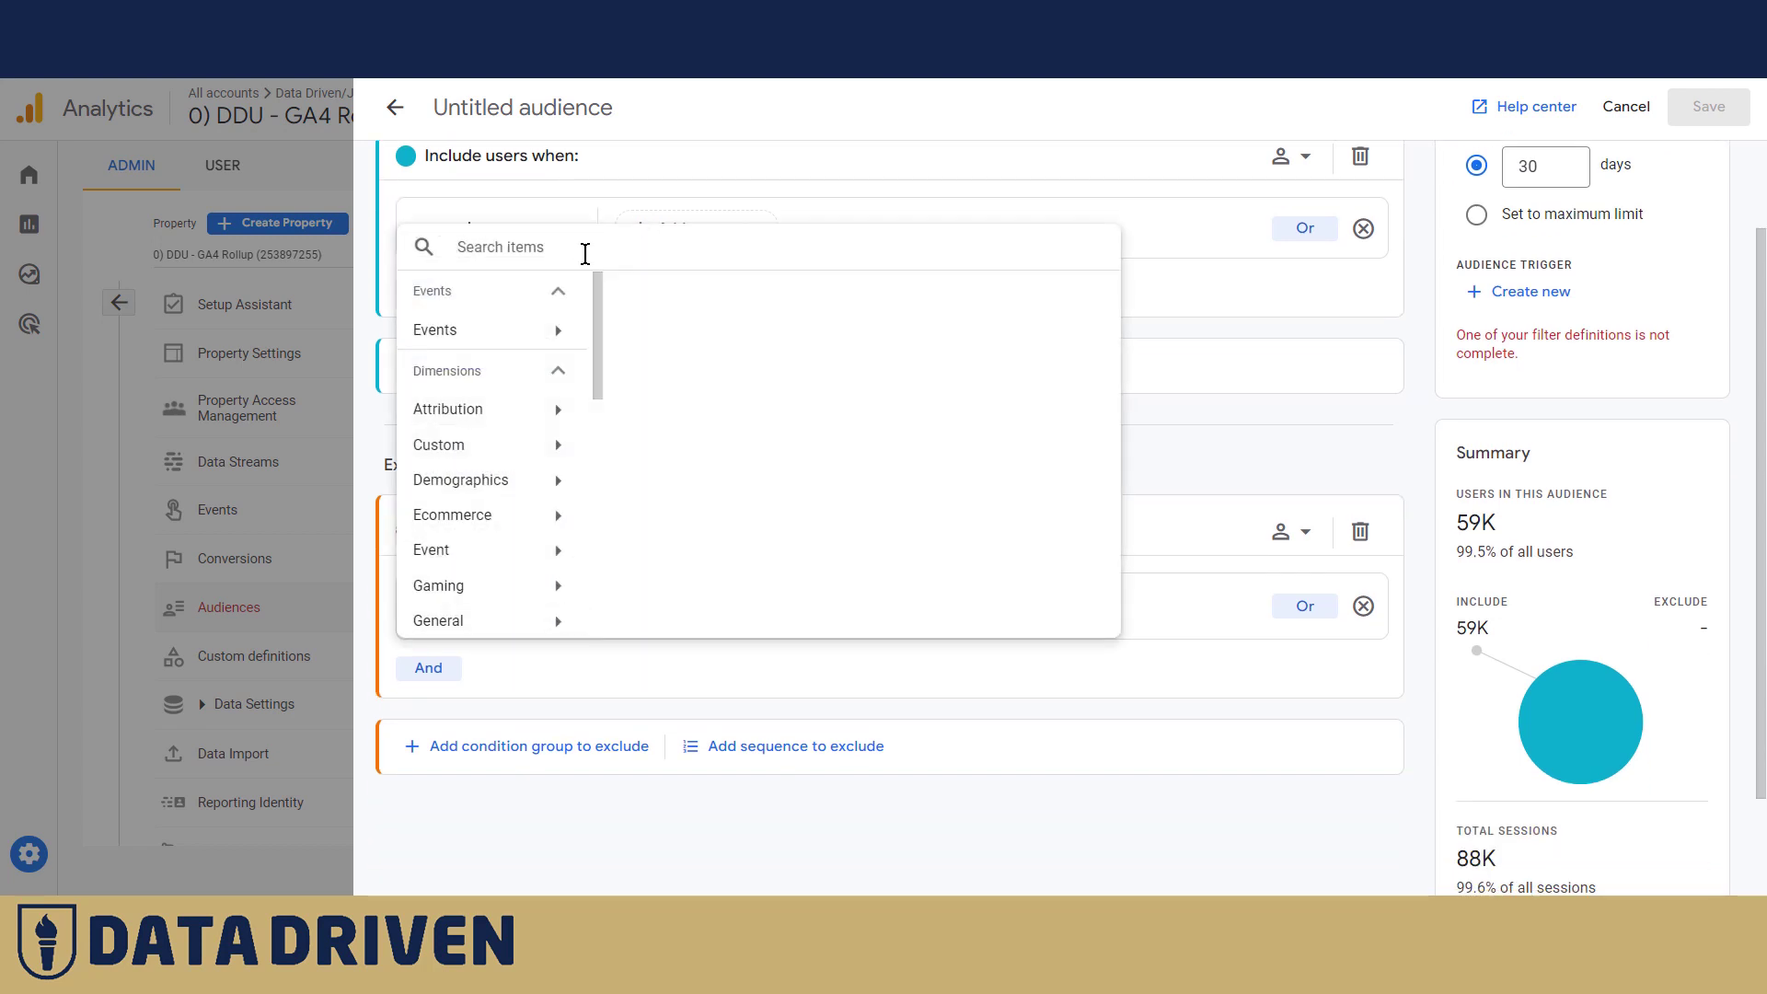
pyautogui.write('page')
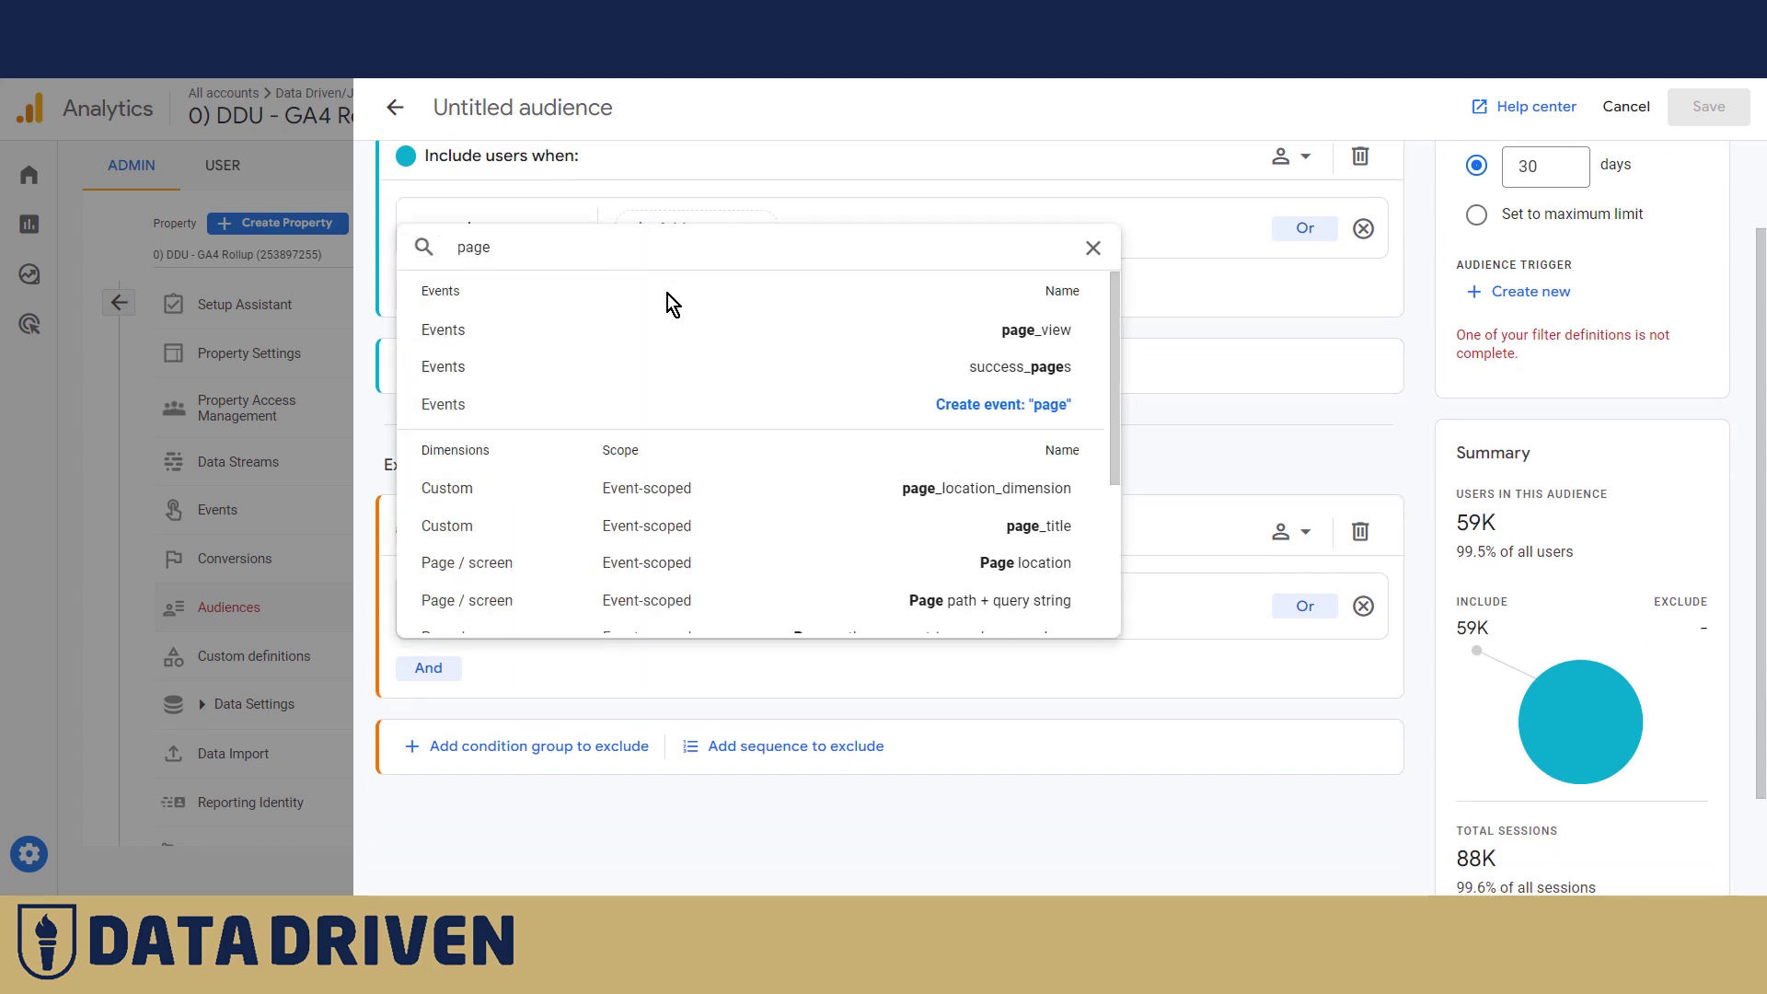
pyautogui.click(671, 331)
# Step: Filter the excluded page_view to eng_time_msec < 500, then add an AND condition
pyautogui.click(705, 604)
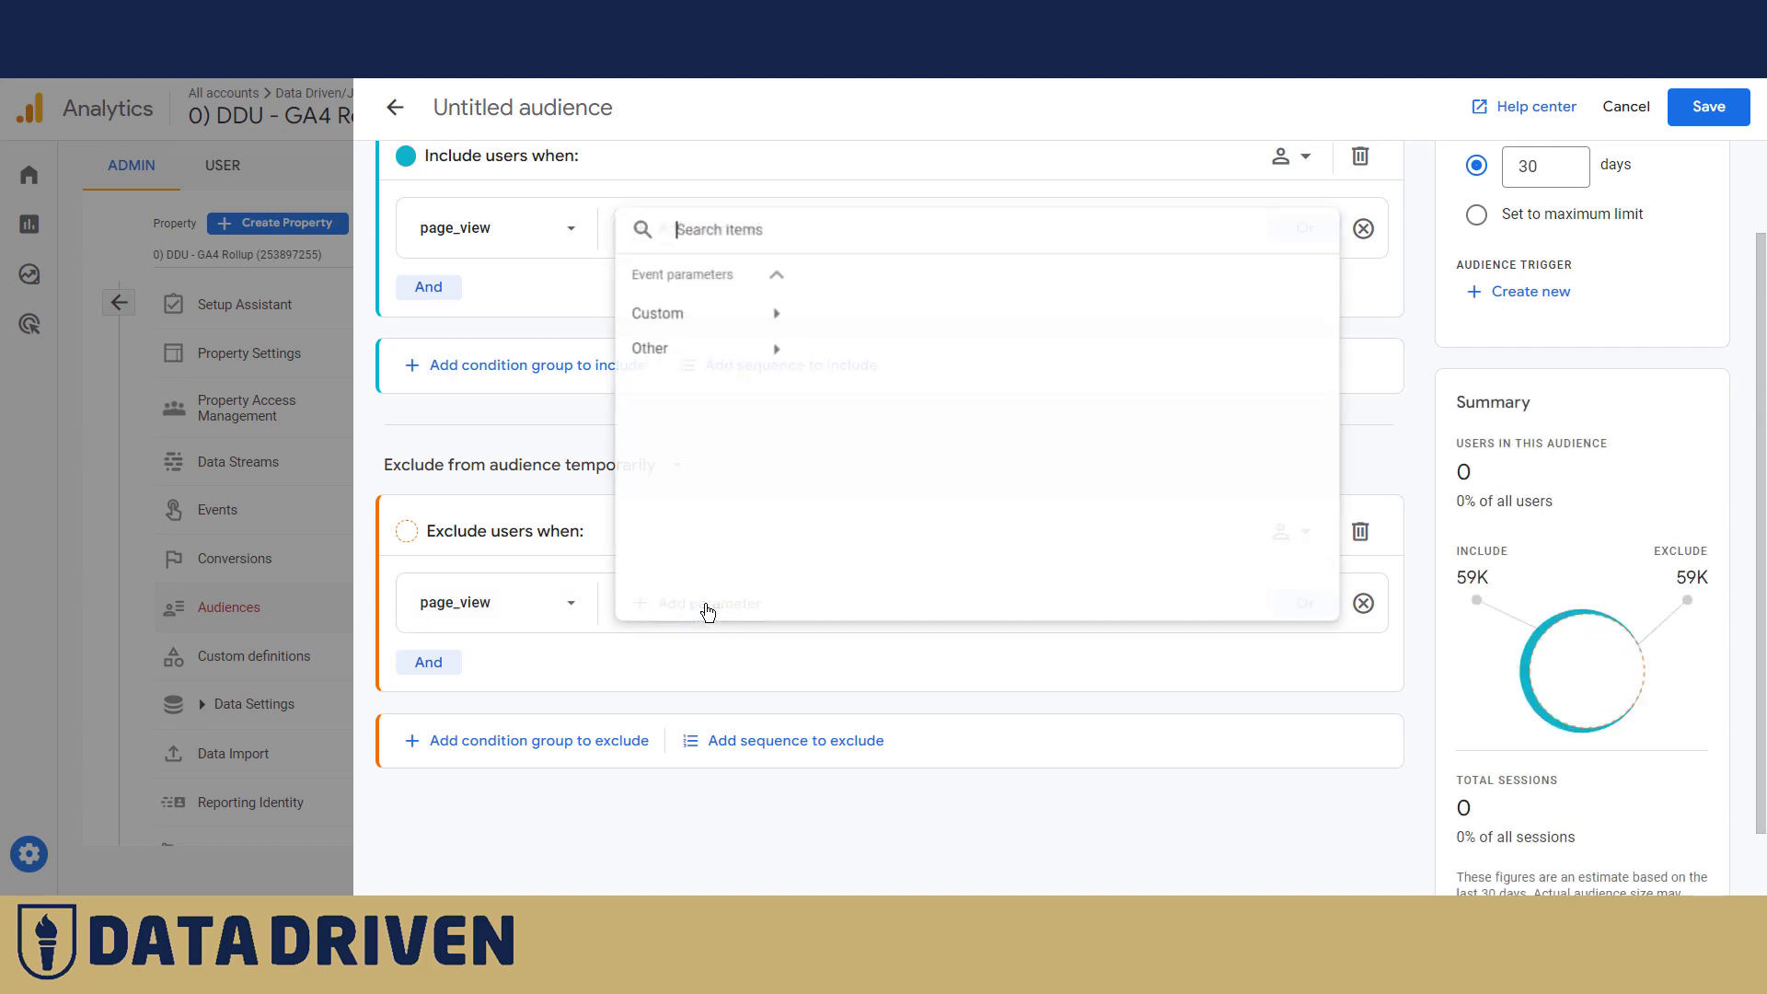
pyautogui.click(742, 313)
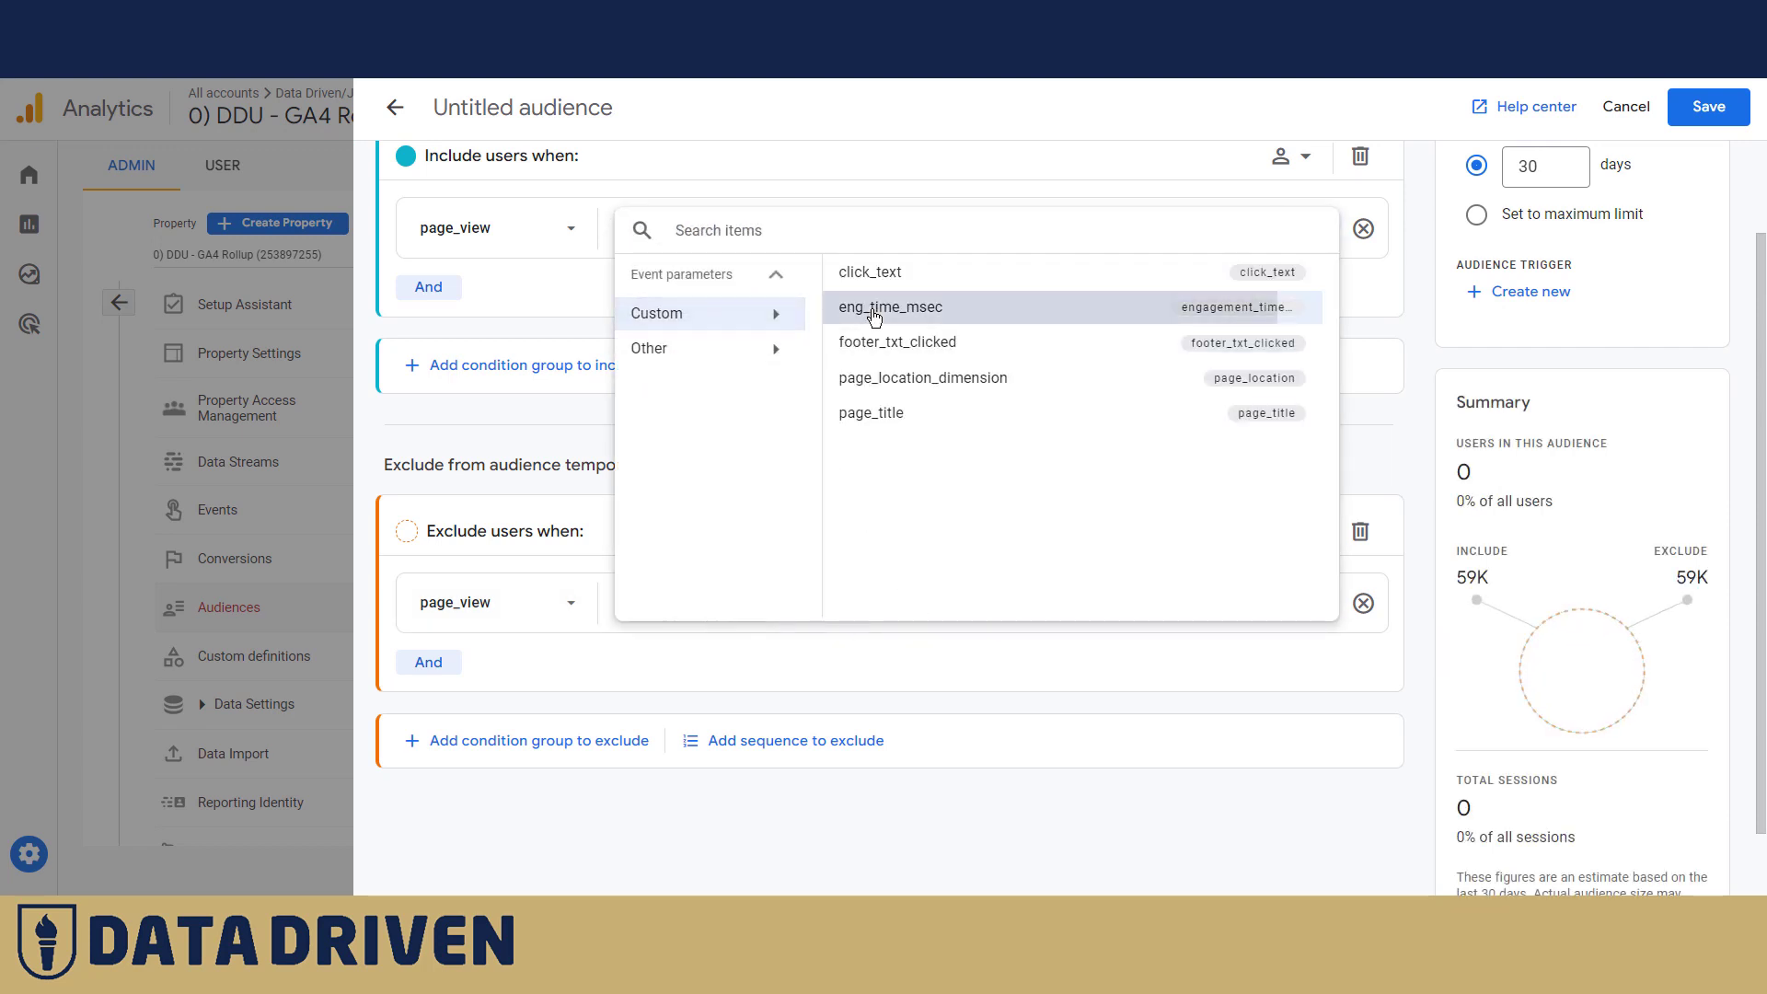
pyautogui.click(874, 309)
pyautogui.click(705, 718)
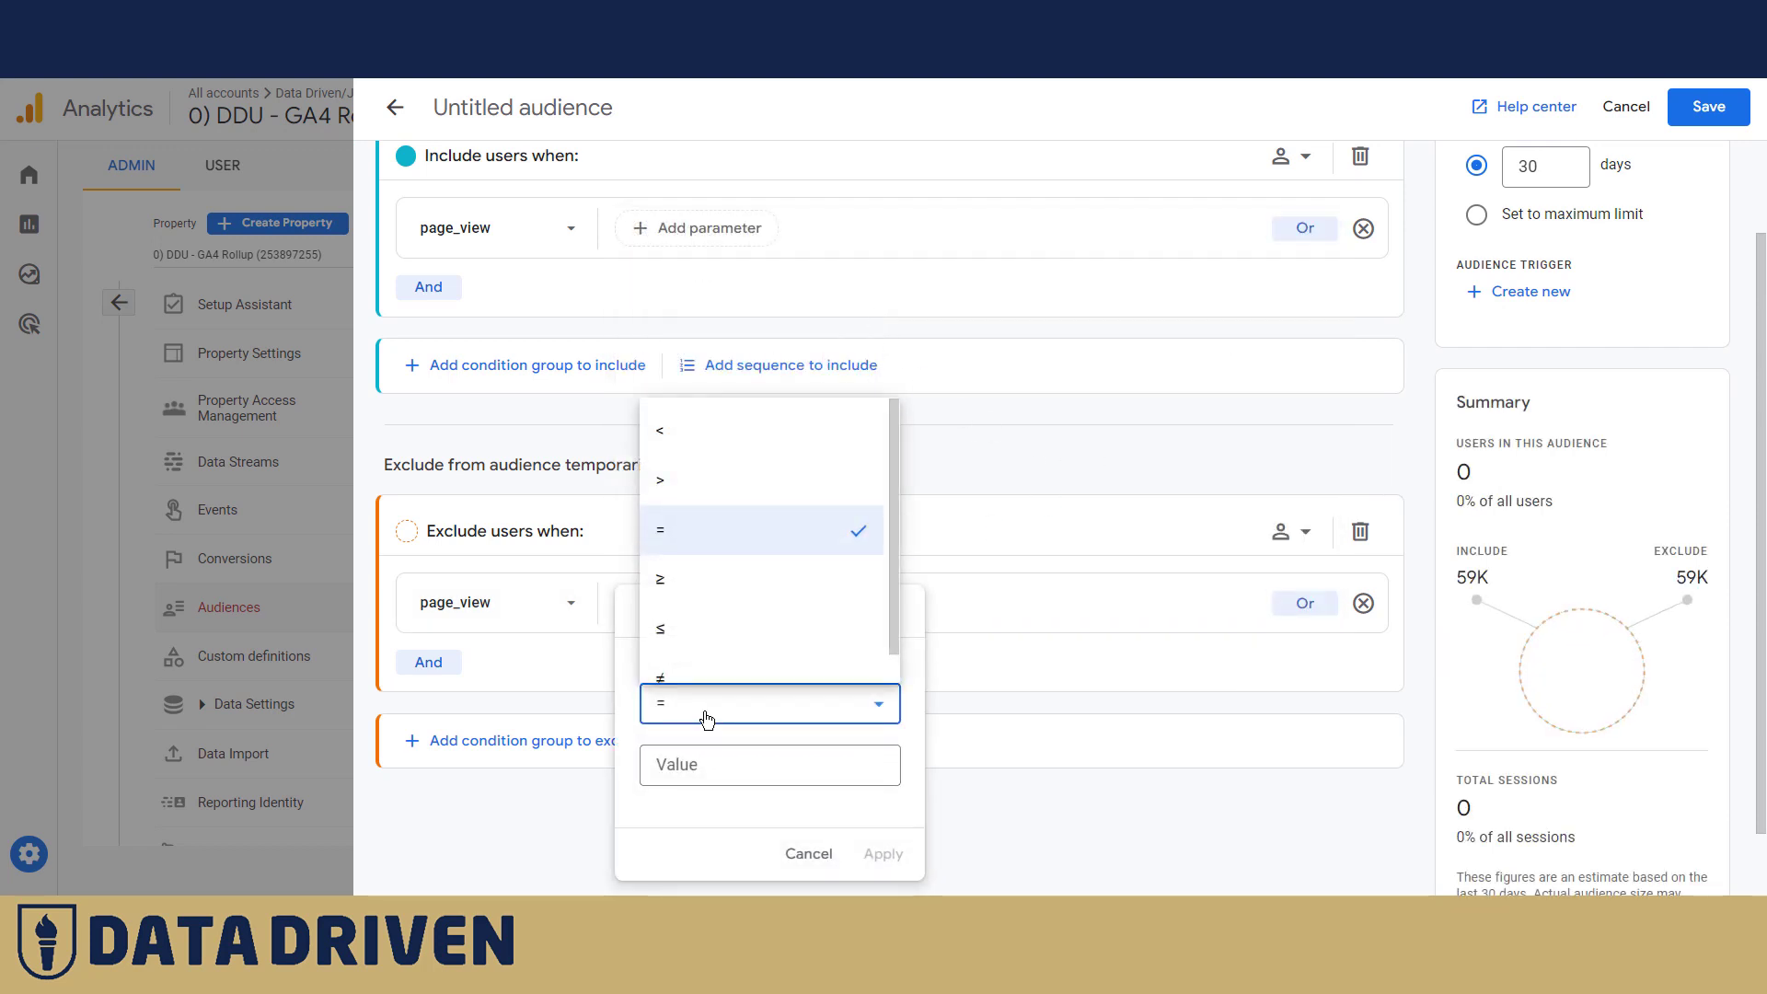
pyautogui.click(663, 432)
pyautogui.click(721, 762)
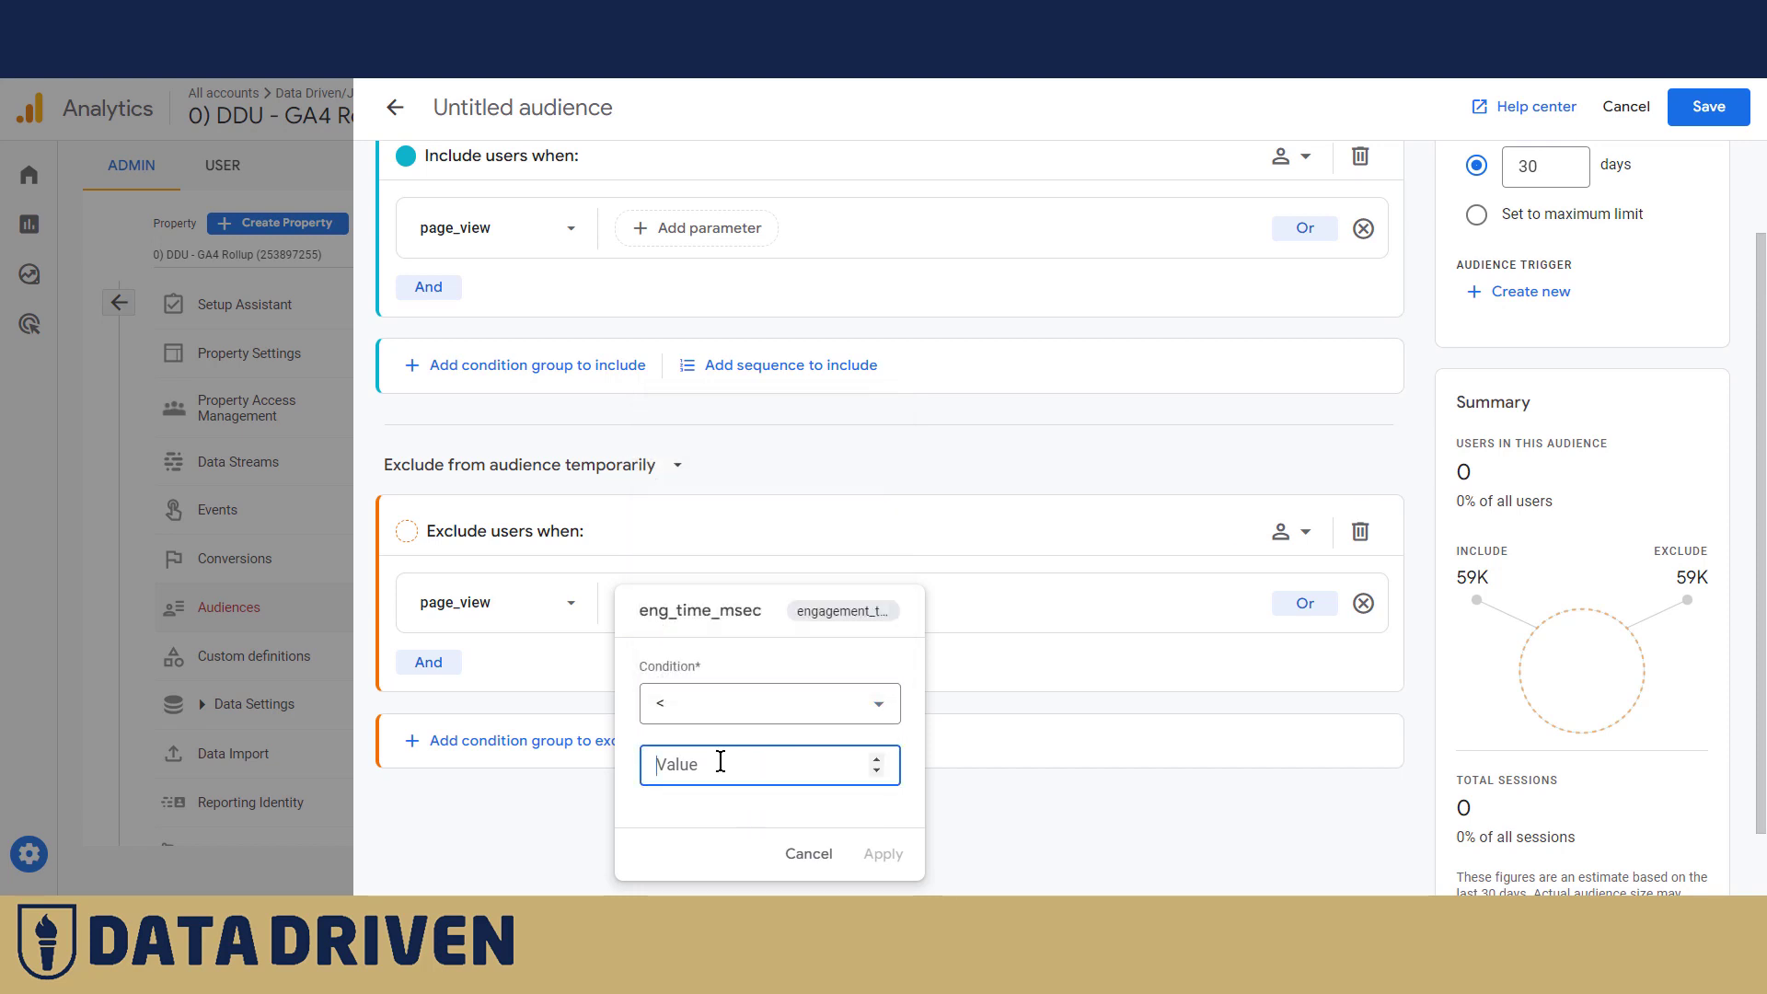
pyautogui.write('500')
pyautogui.click(857, 854)
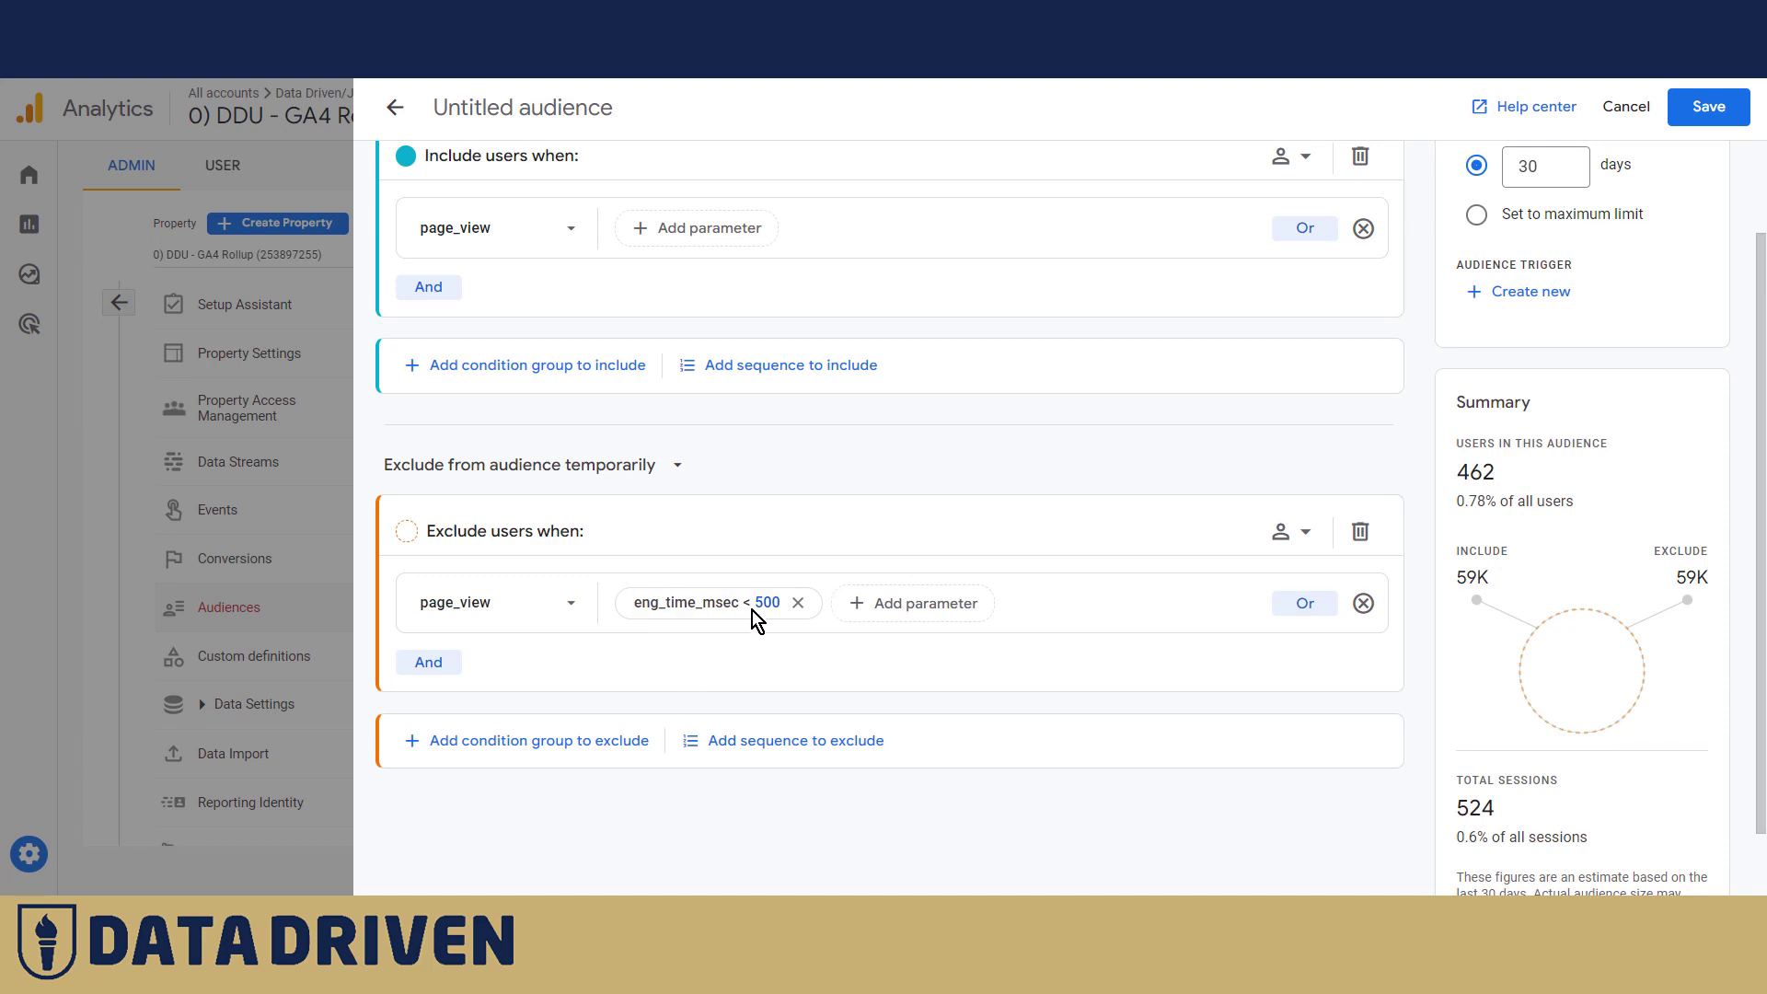
pyautogui.click(431, 664)
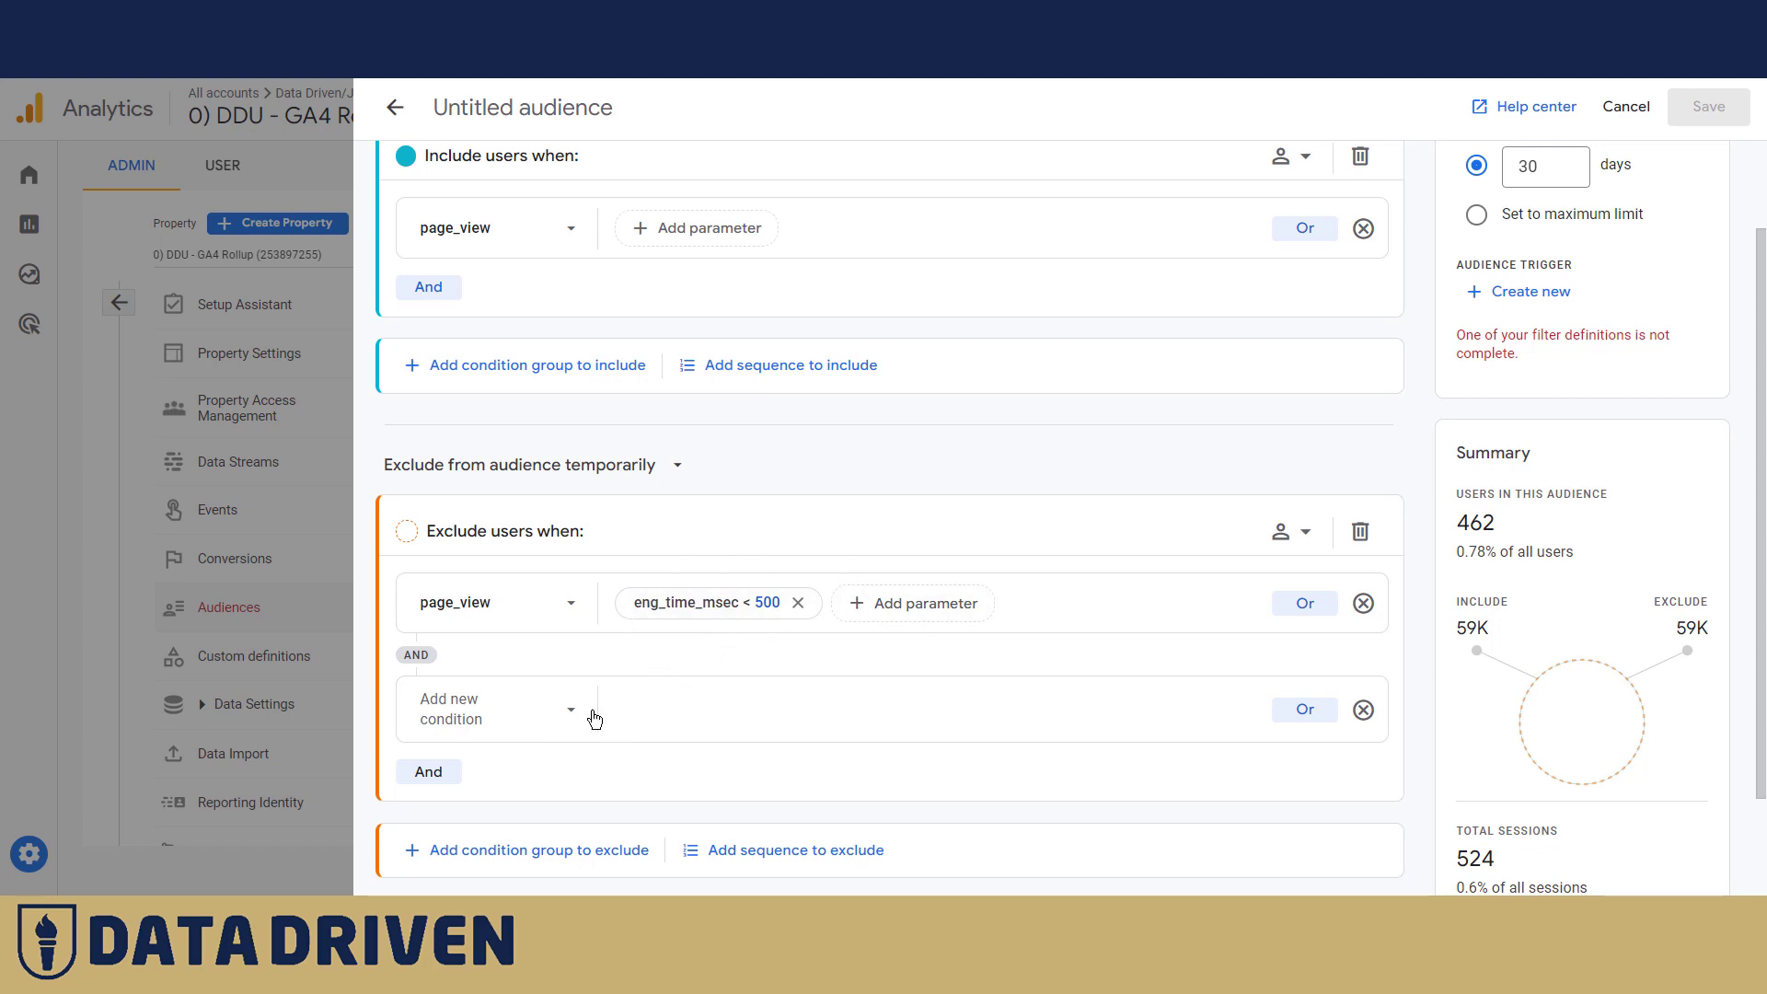
# Step: Add page_view as the second excluded condition
pyautogui.click(556, 711)
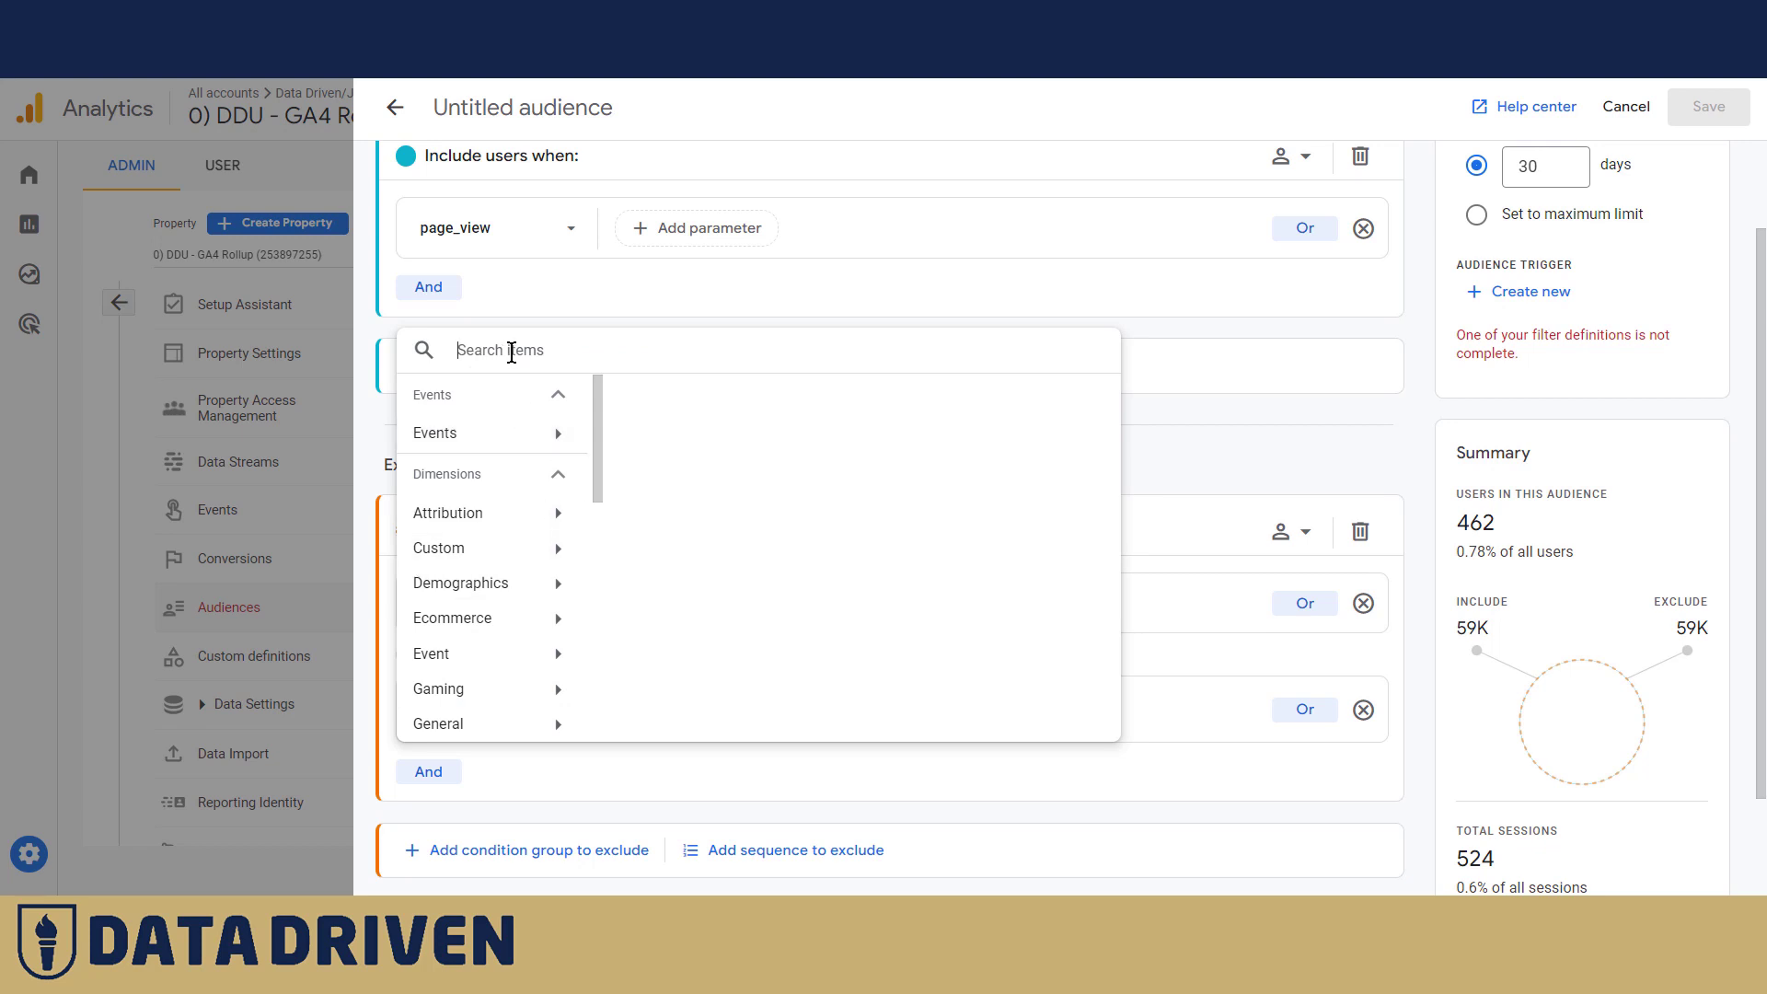
pyautogui.write('page')
pyautogui.click(790, 447)
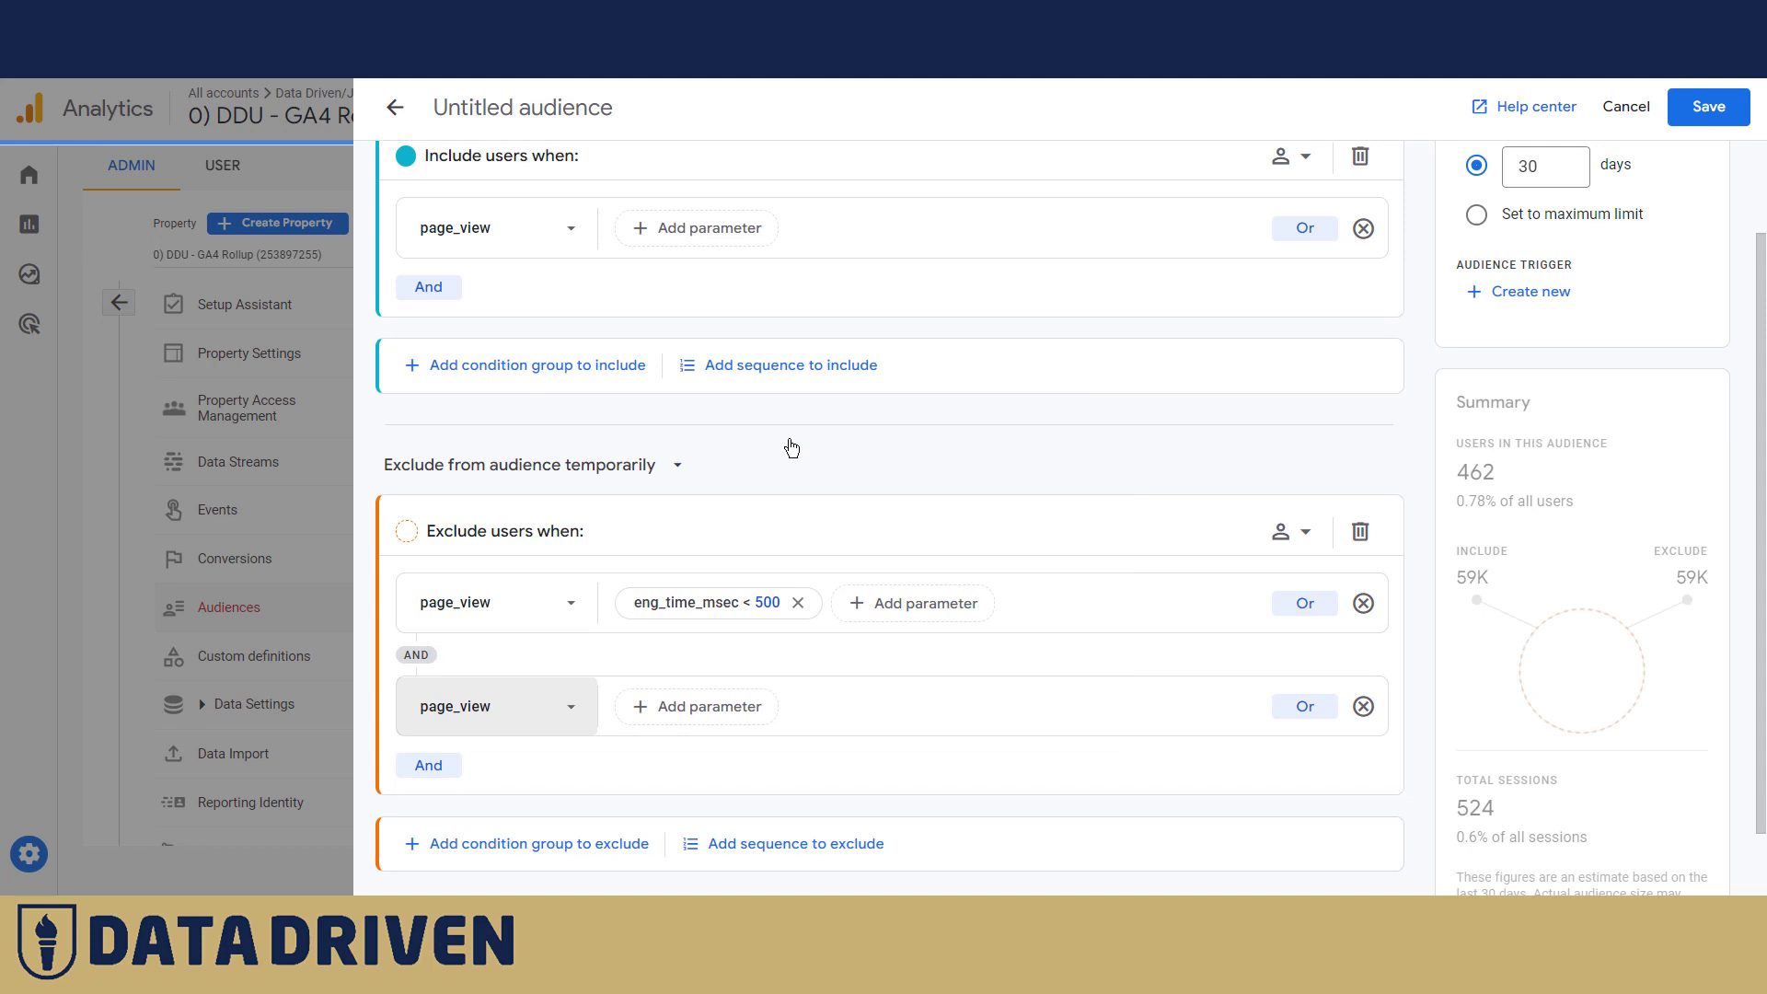
# Step: Restrict that second page_view condition to eng_time_msec greater than 1
pyautogui.click(686, 713)
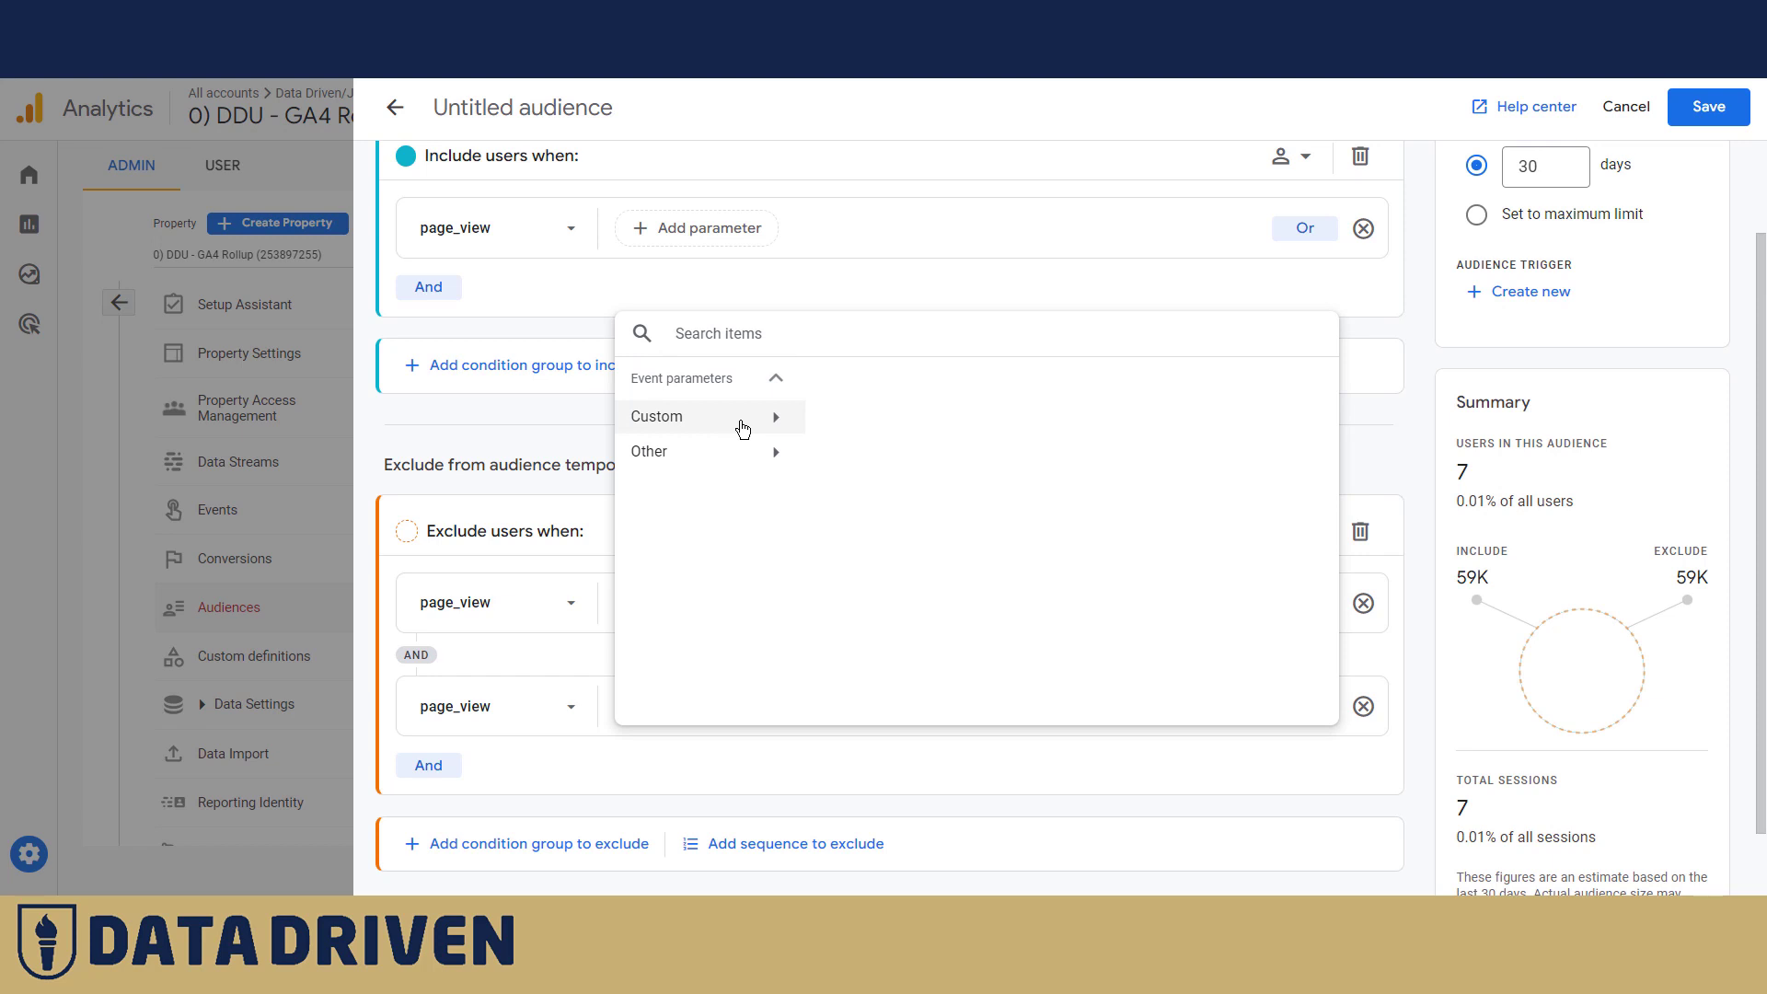
pyautogui.click(743, 426)
pyautogui.click(891, 406)
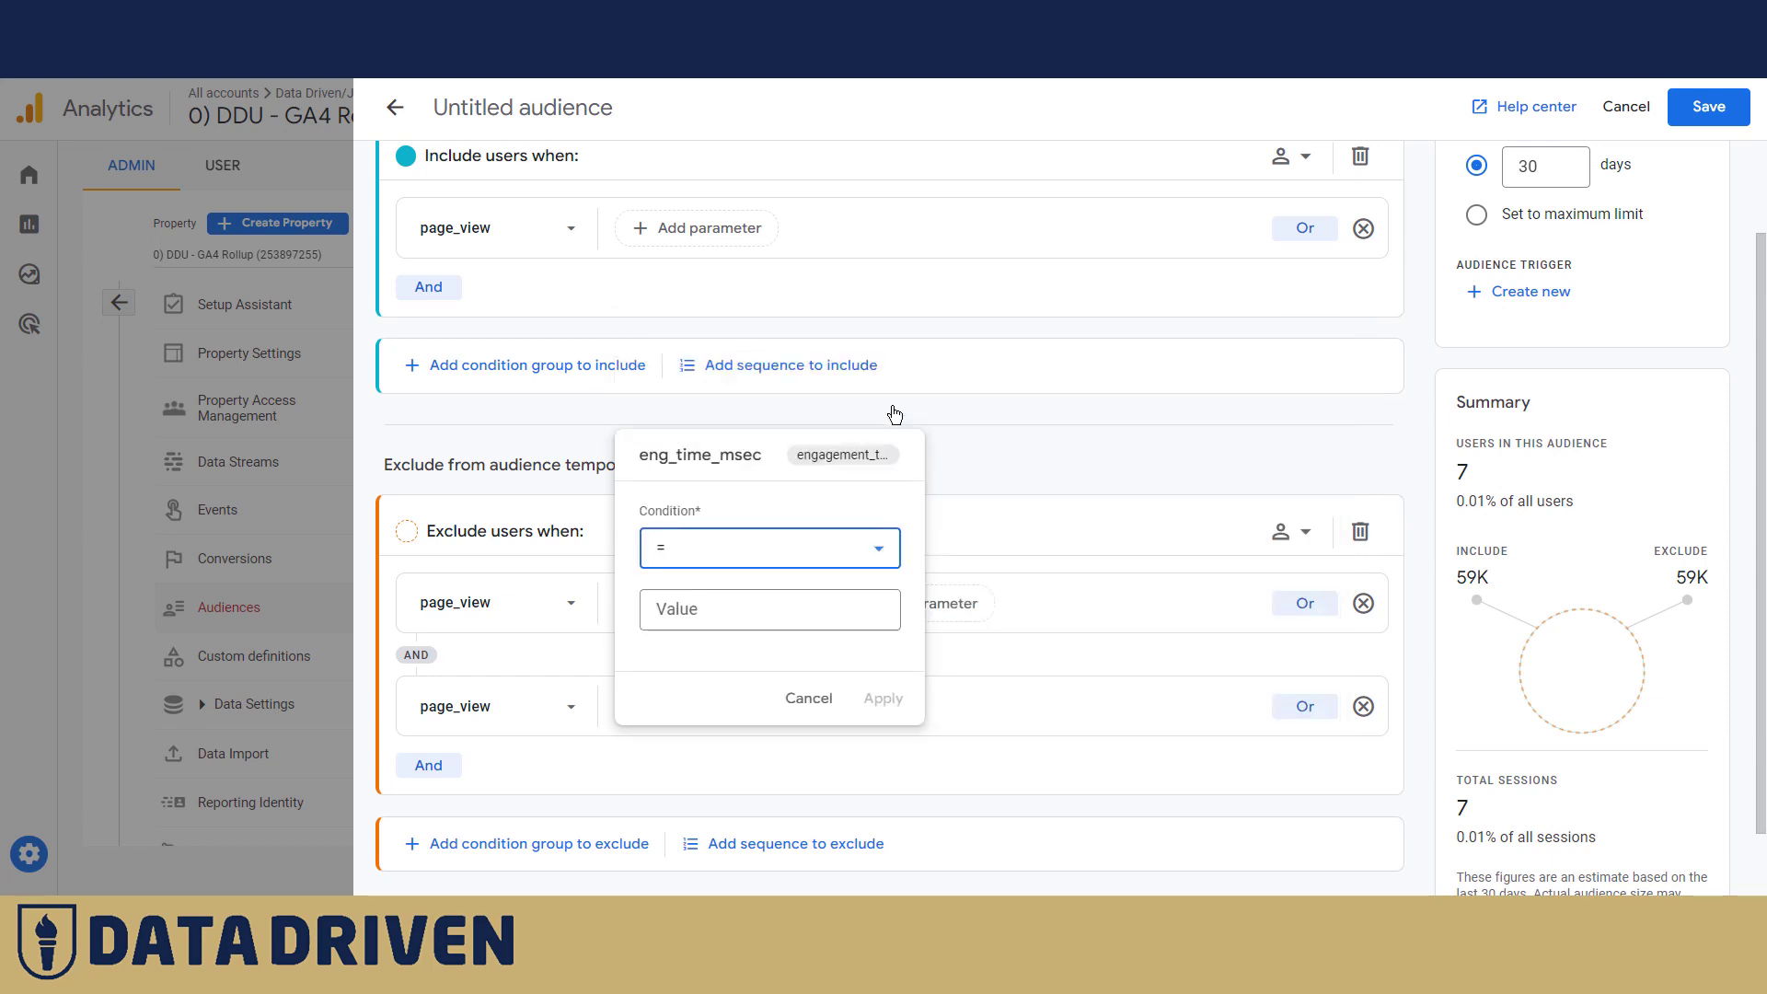
pyautogui.click(710, 563)
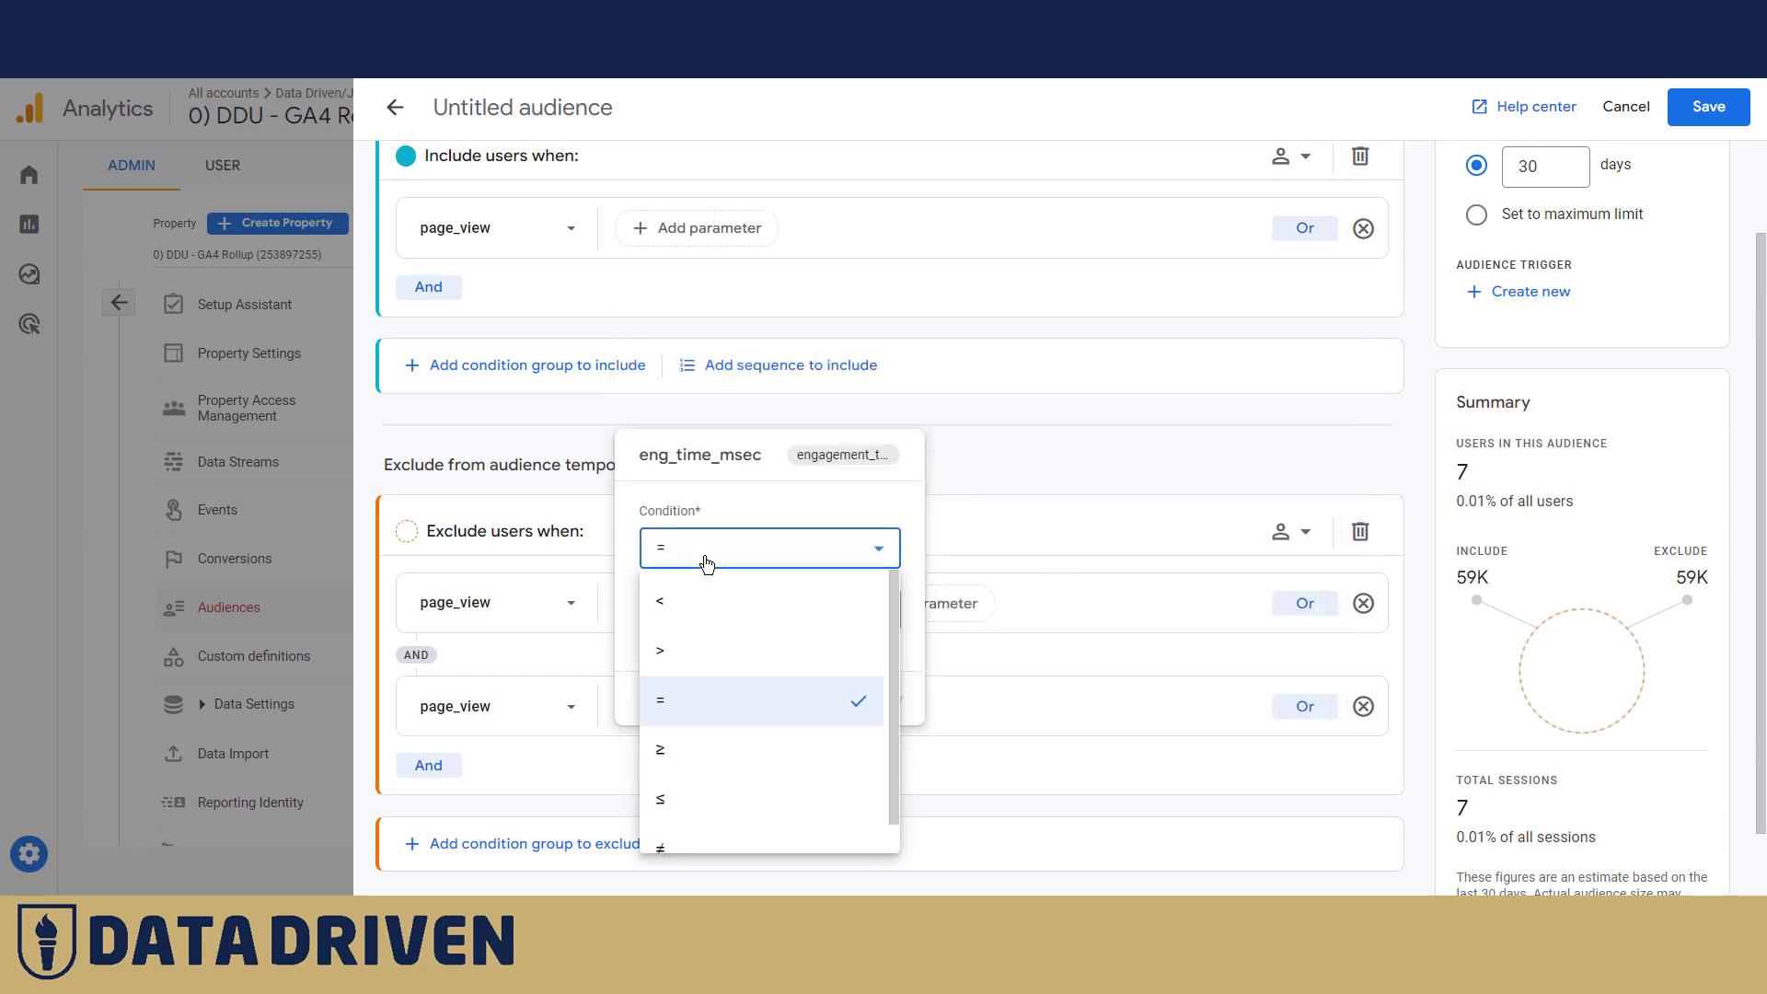
pyautogui.click(703, 646)
pyautogui.click(694, 612)
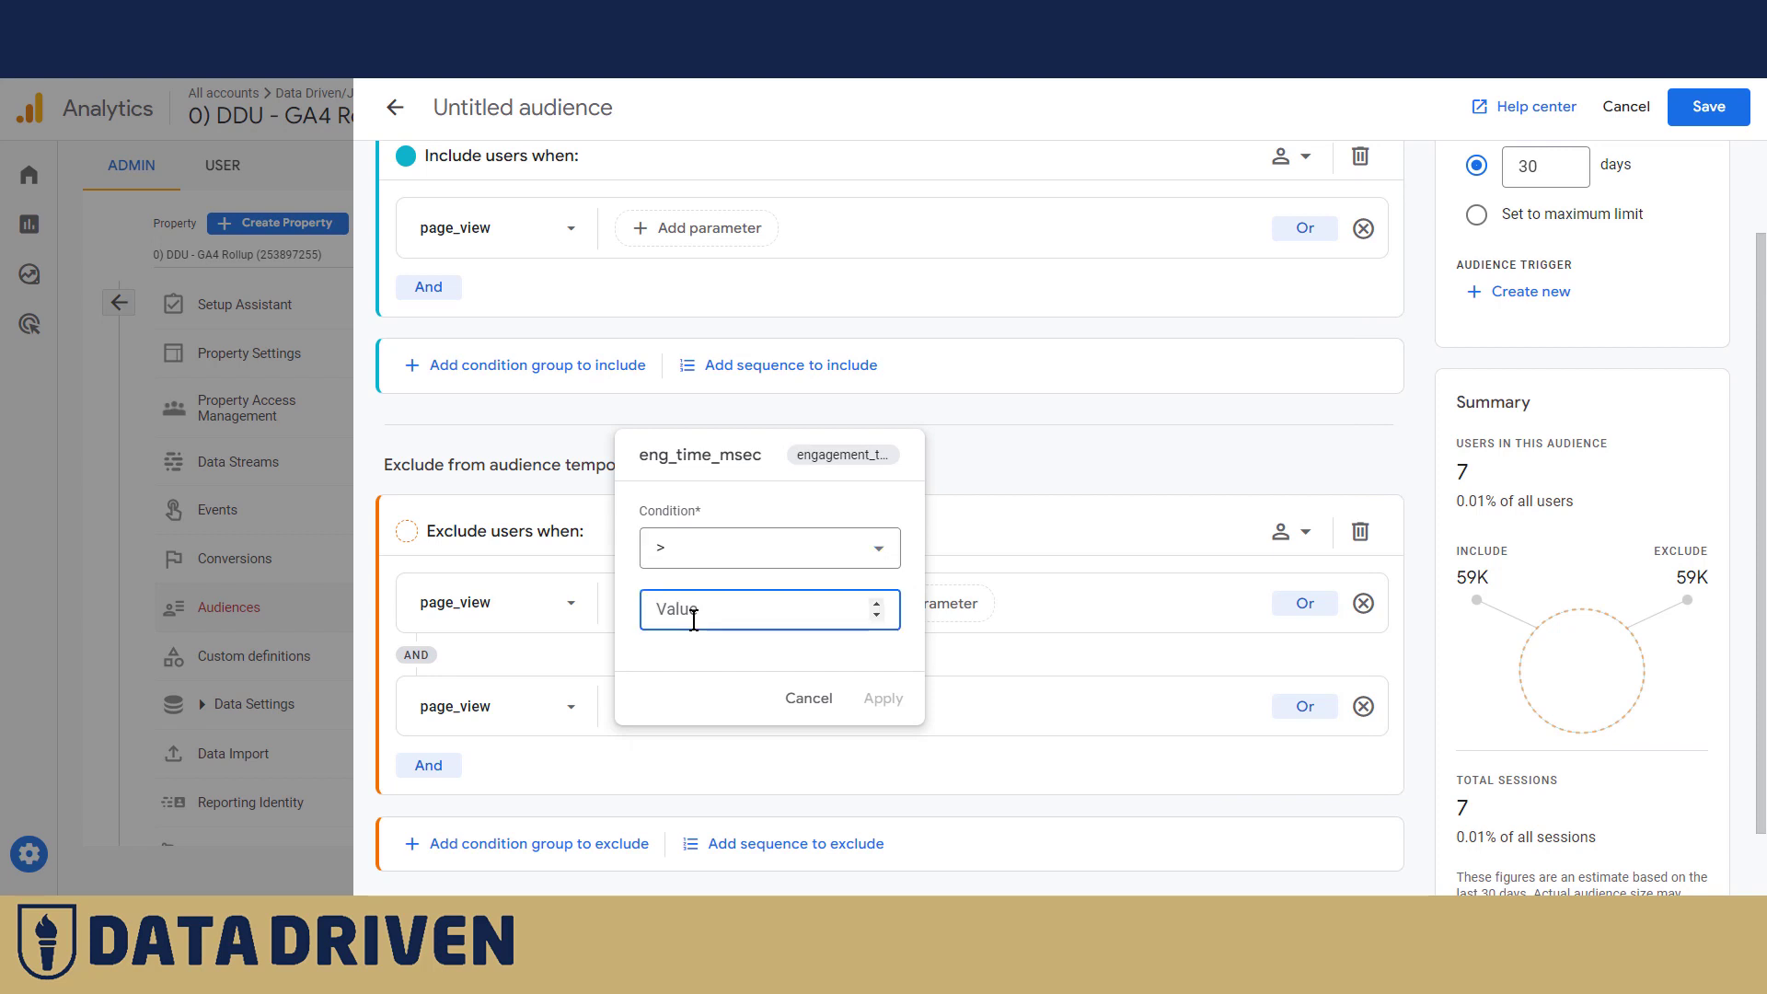
pyautogui.write('1')
pyautogui.click(885, 701)
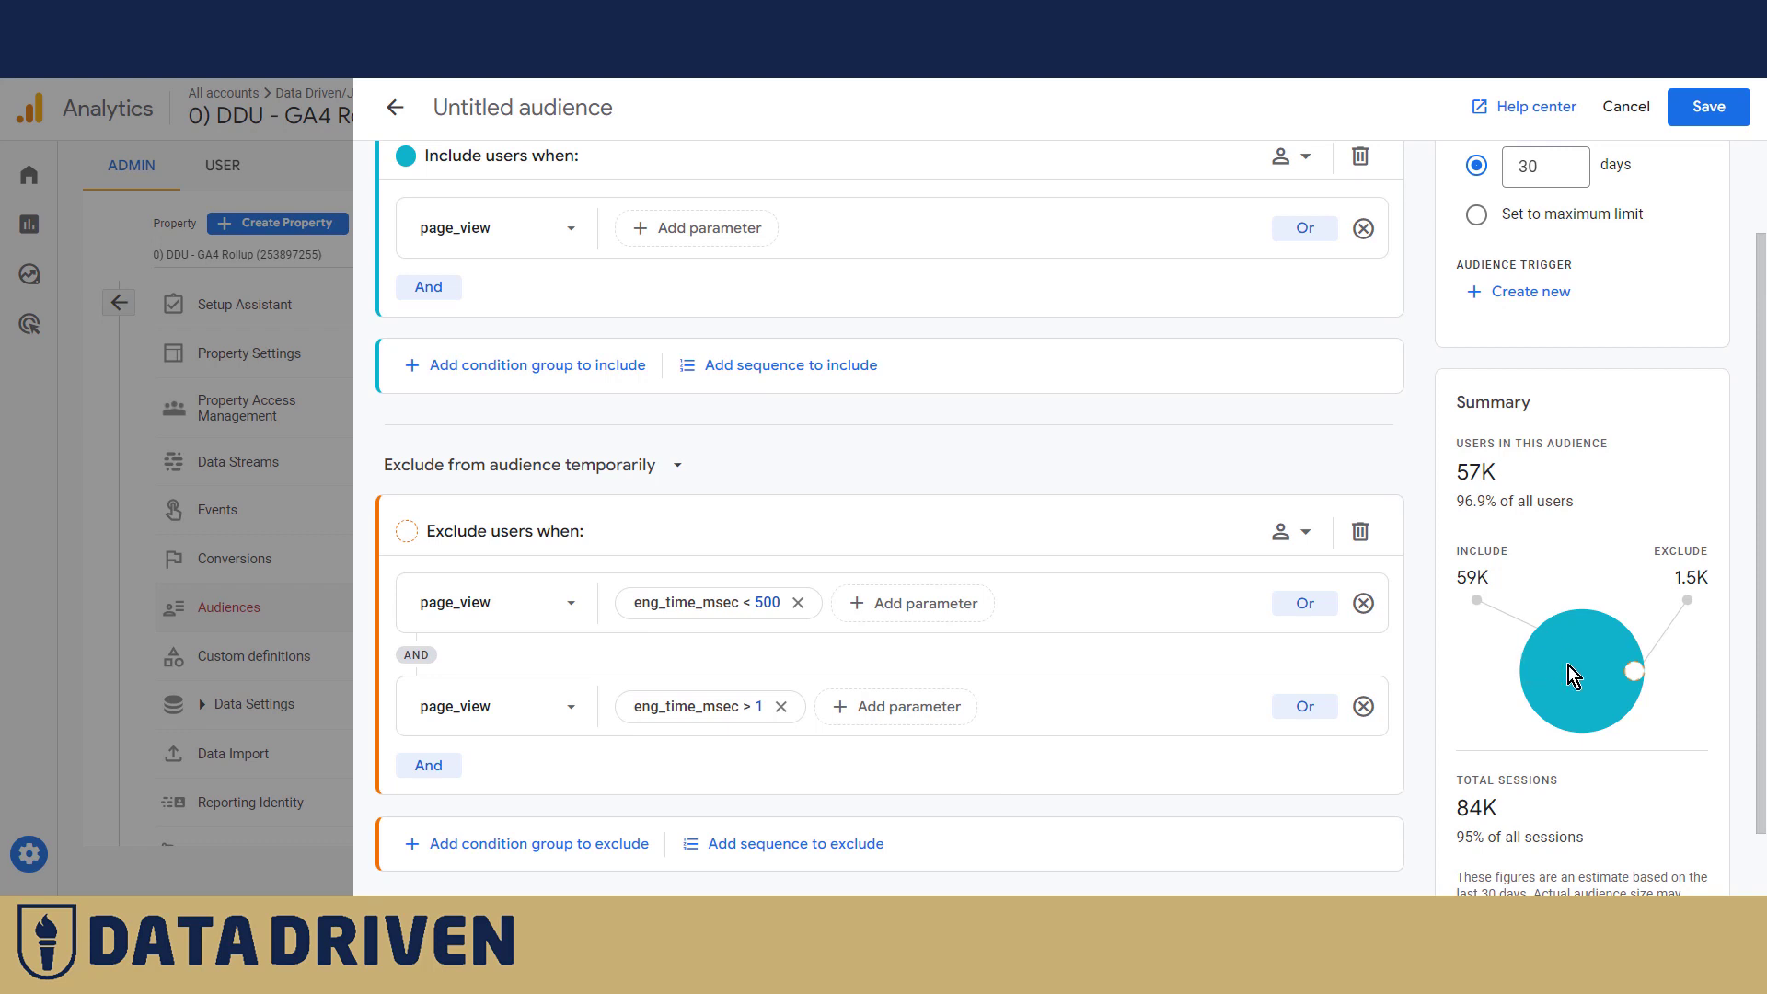
pyautogui.scroll(-1, 1448, 709)
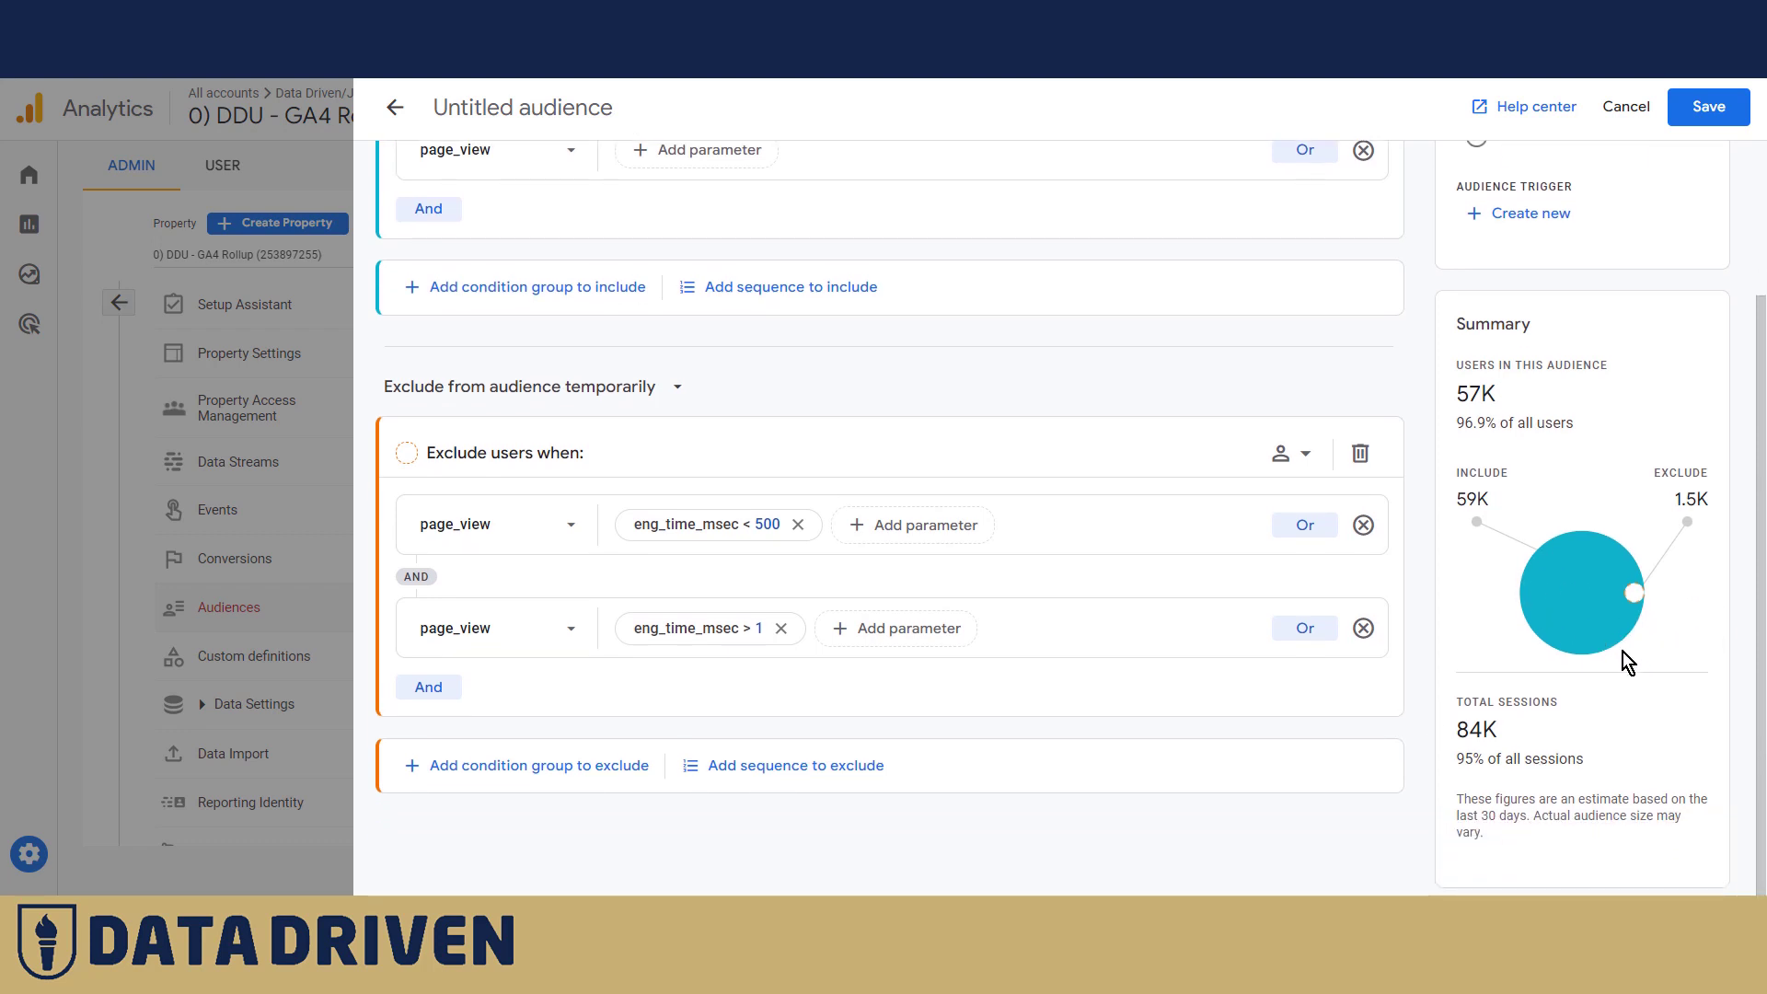
pyautogui.scroll(1, 1024, 773)
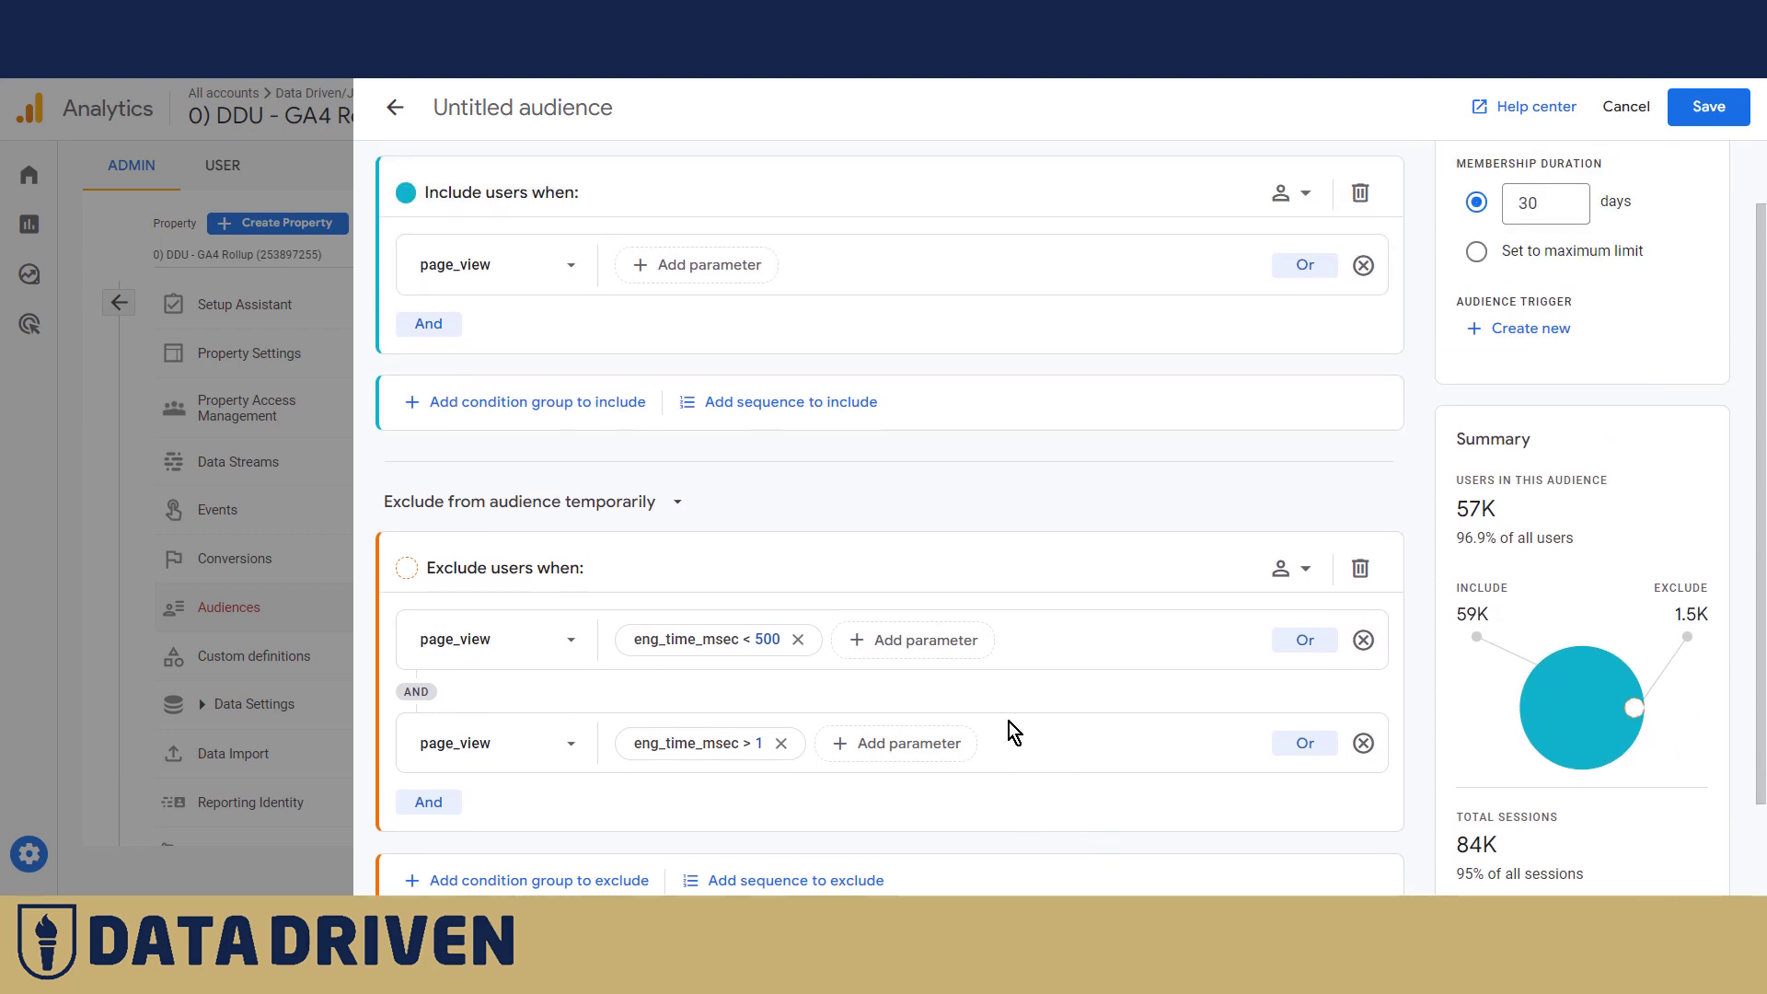
pyautogui.scroll(1, 1009, 721)
# Step: Rename the untitled audience to 'No bots'
pyautogui.click(445, 103)
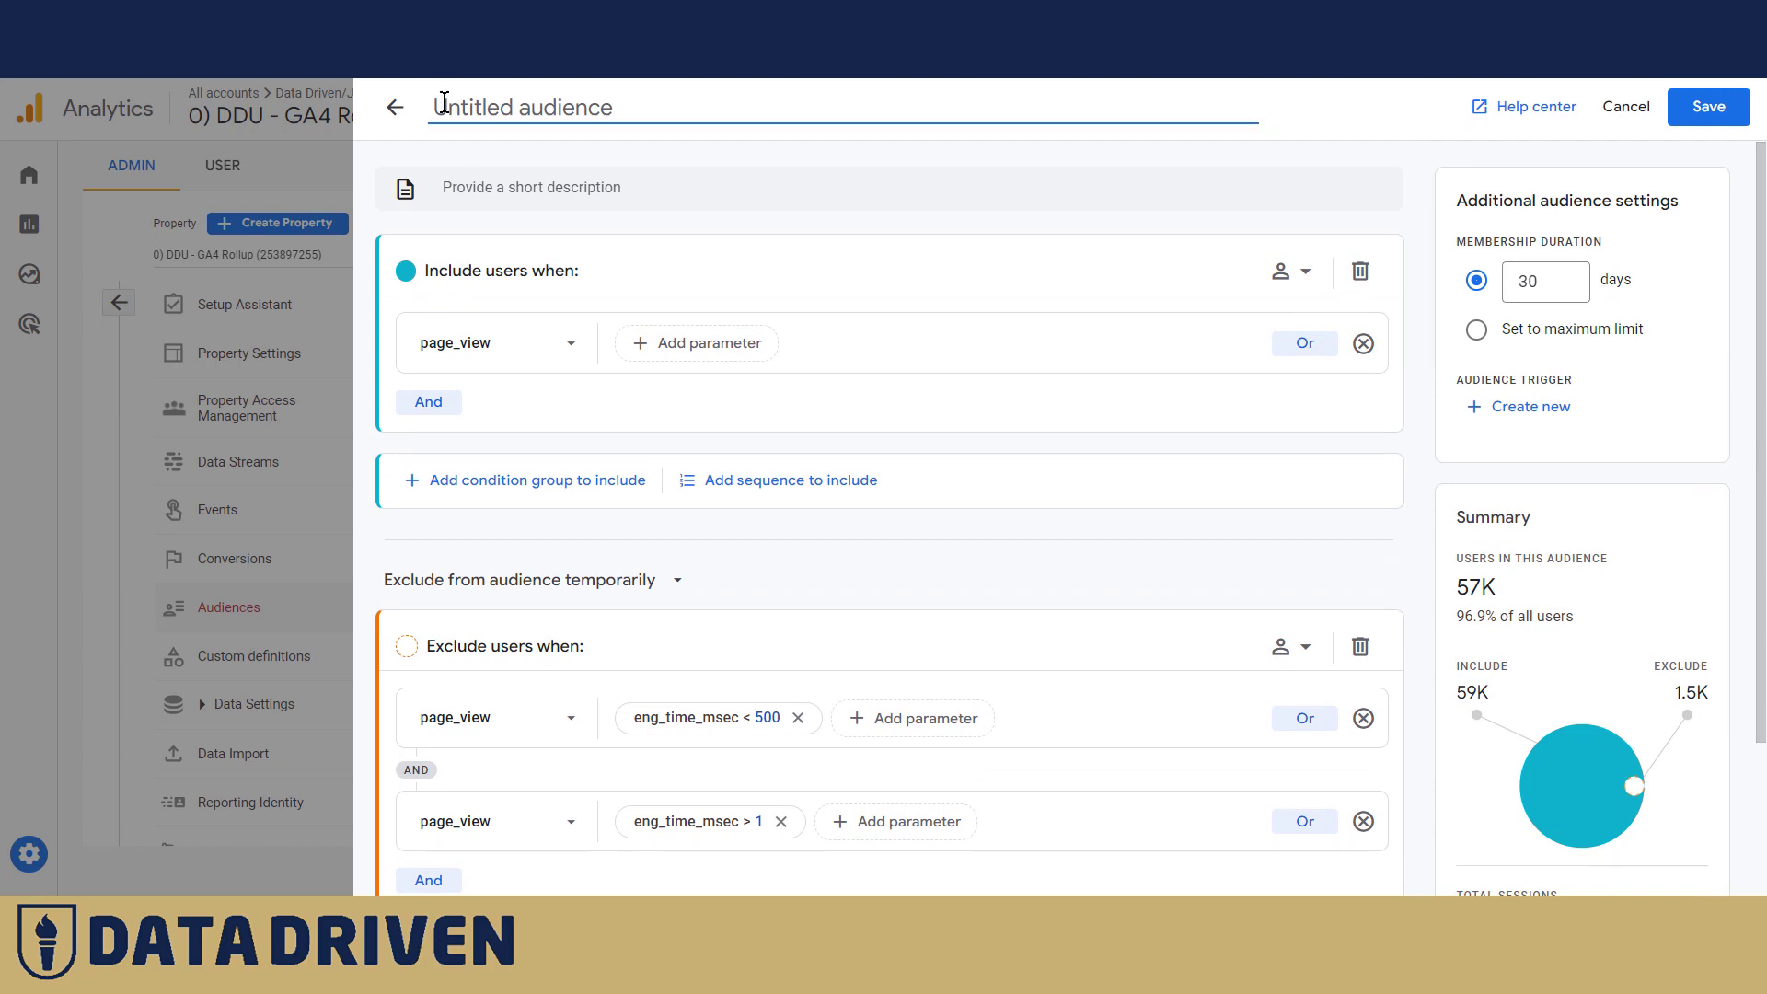
pyautogui.write('No bots')
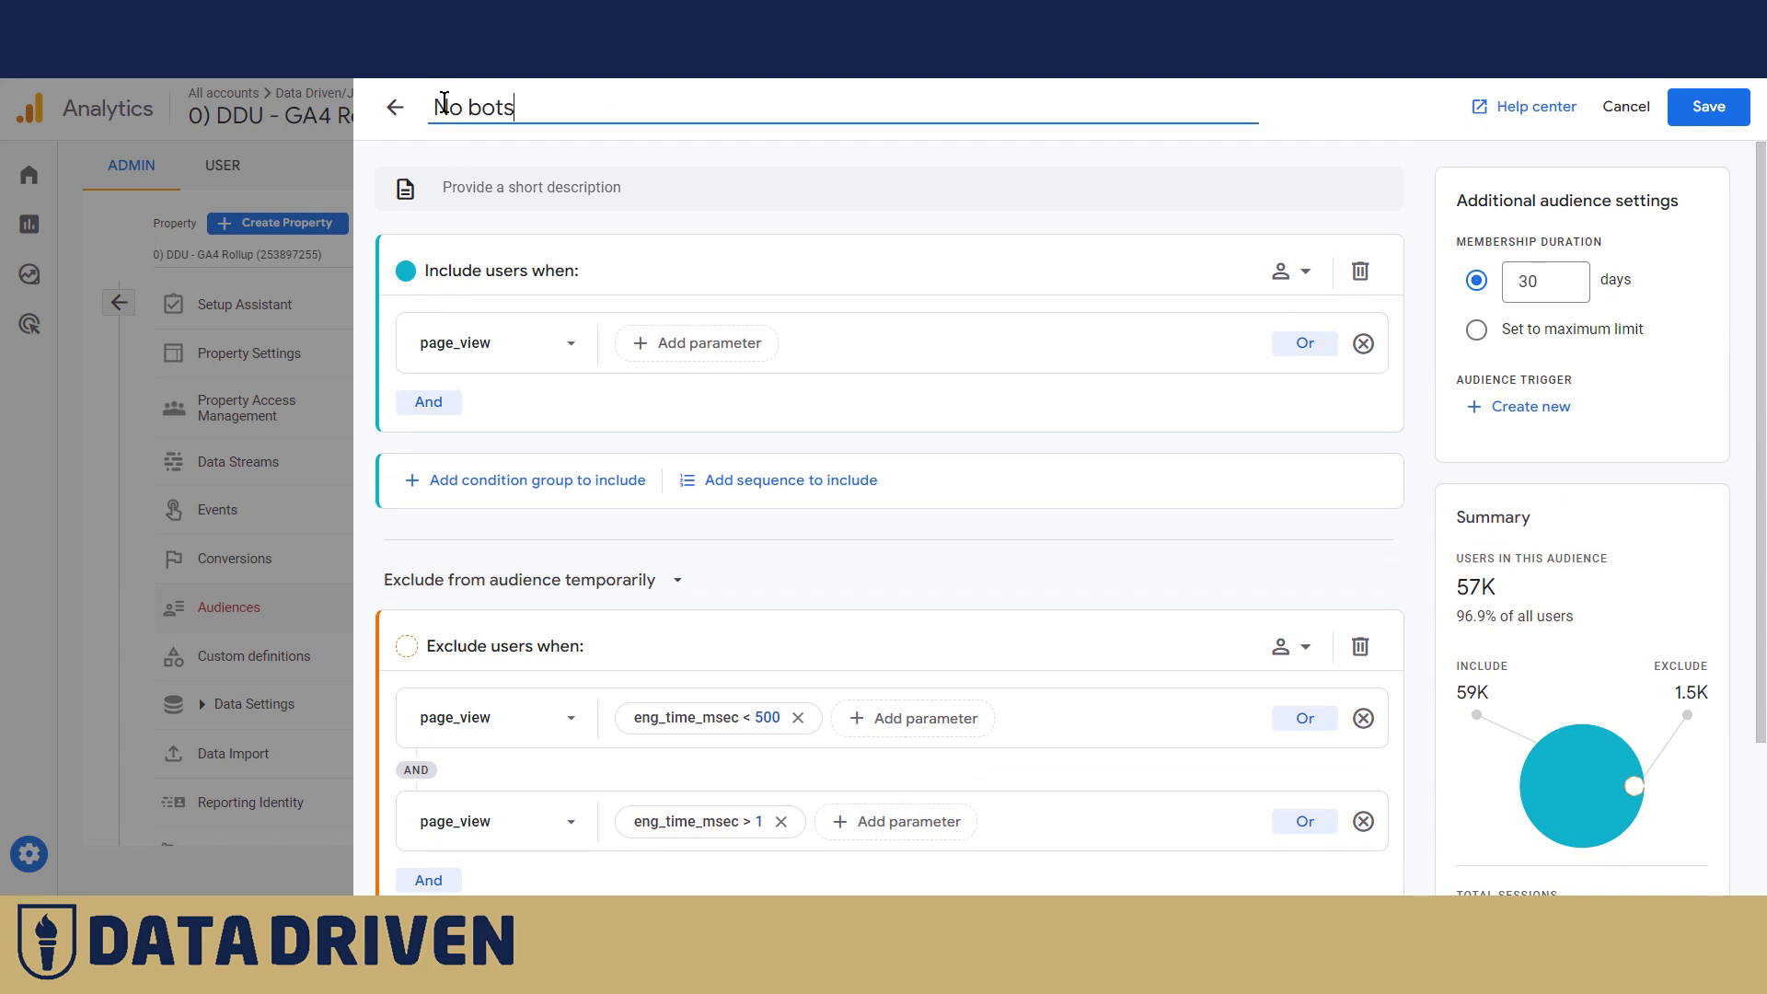
pyautogui.scroll(-2, 903, 439)
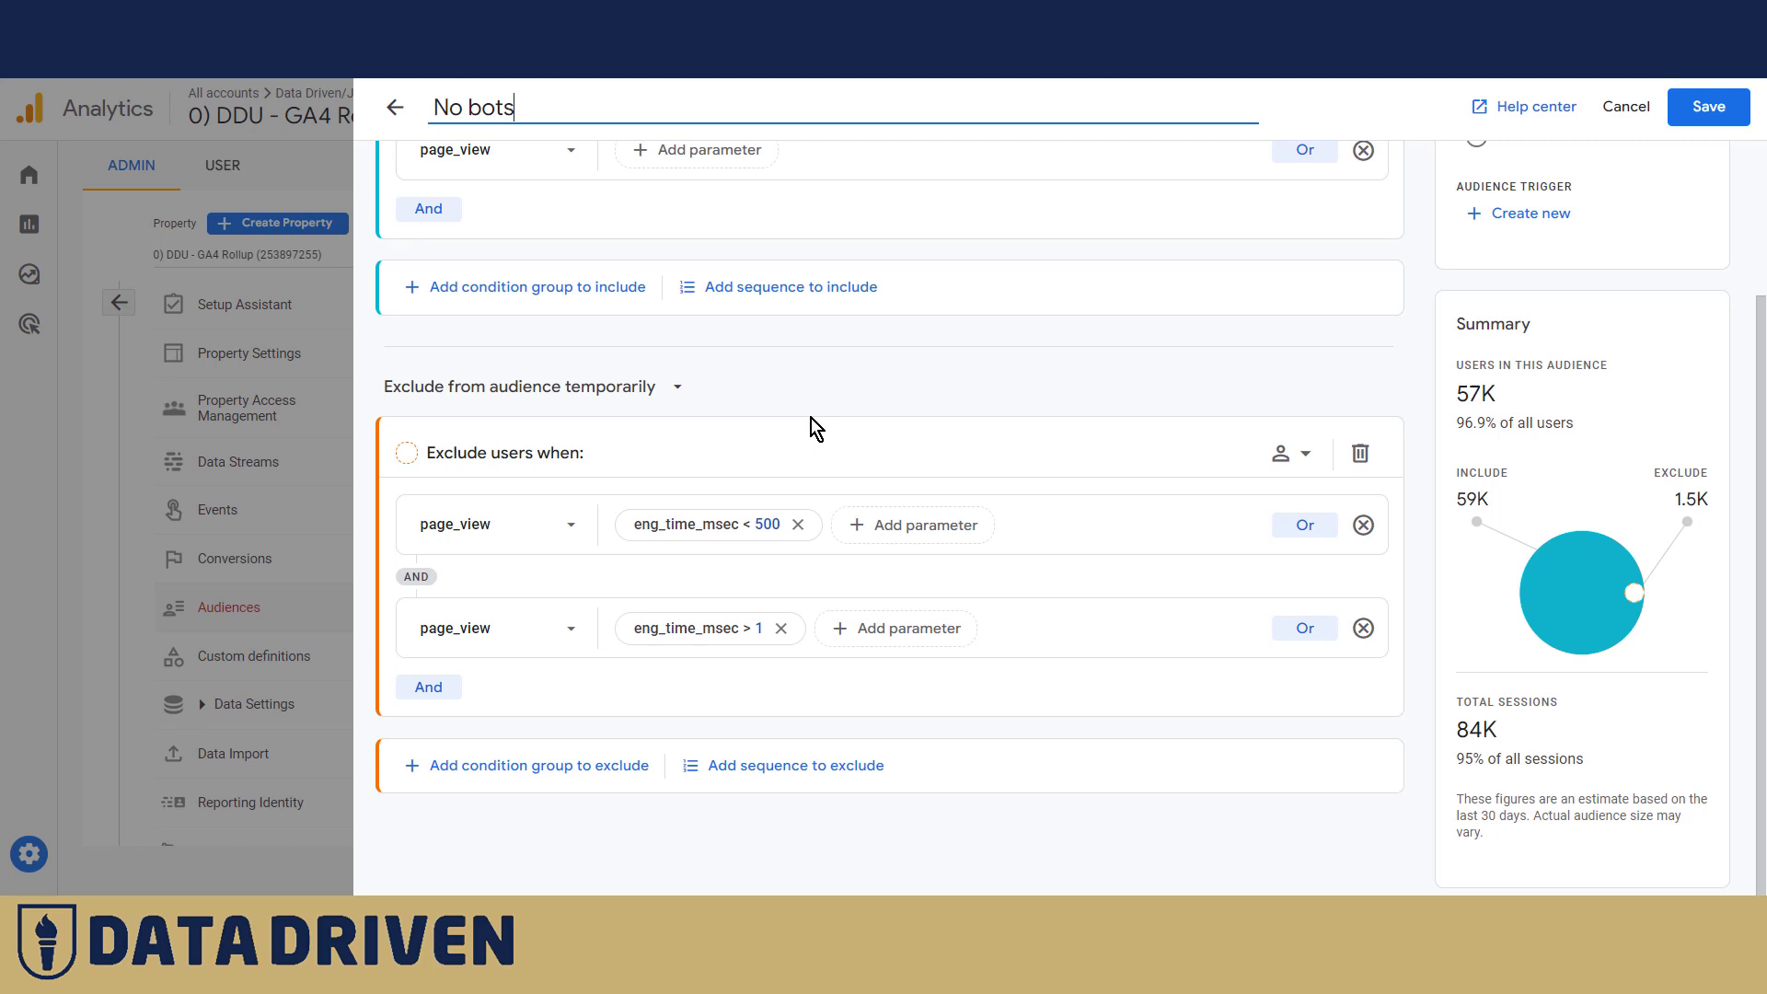
# Step: Add an include group requiring Session duration greater than 2 at any point in time
pyautogui.click(450, 289)
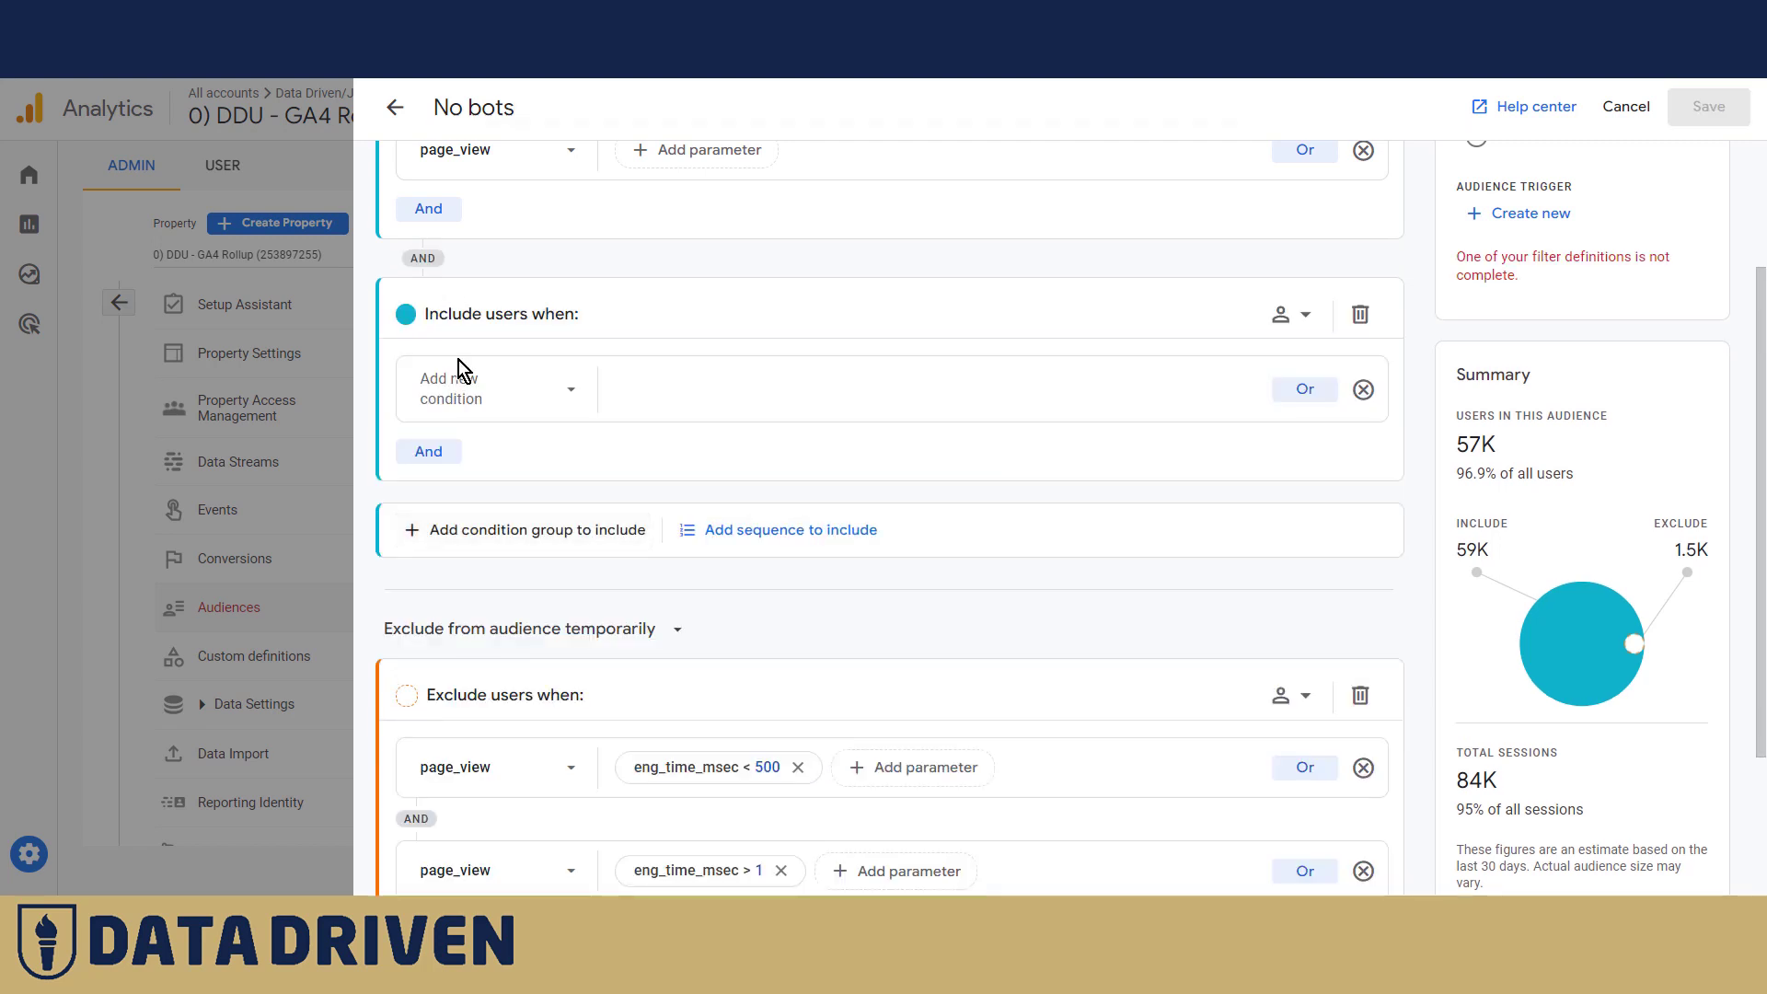
pyautogui.click(541, 414)
pyautogui.write('sess')
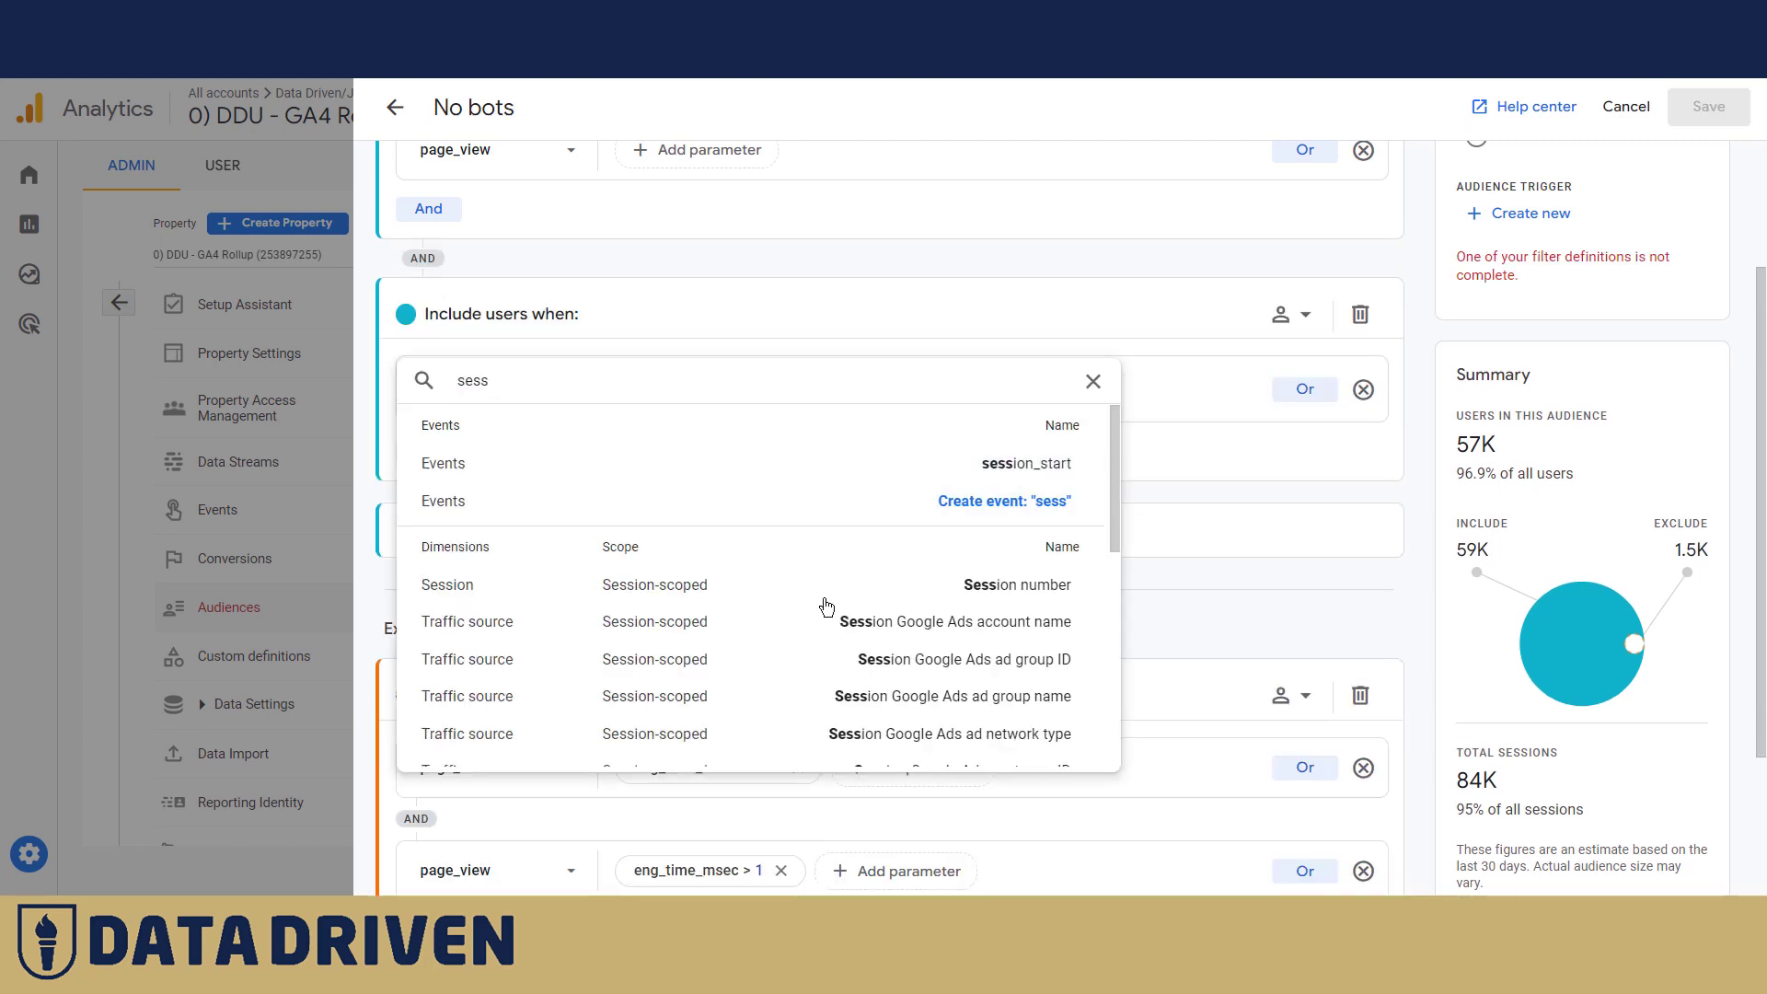
pyautogui.scroll(-2, 827, 606)
pyautogui.scroll(-4, 827, 606)
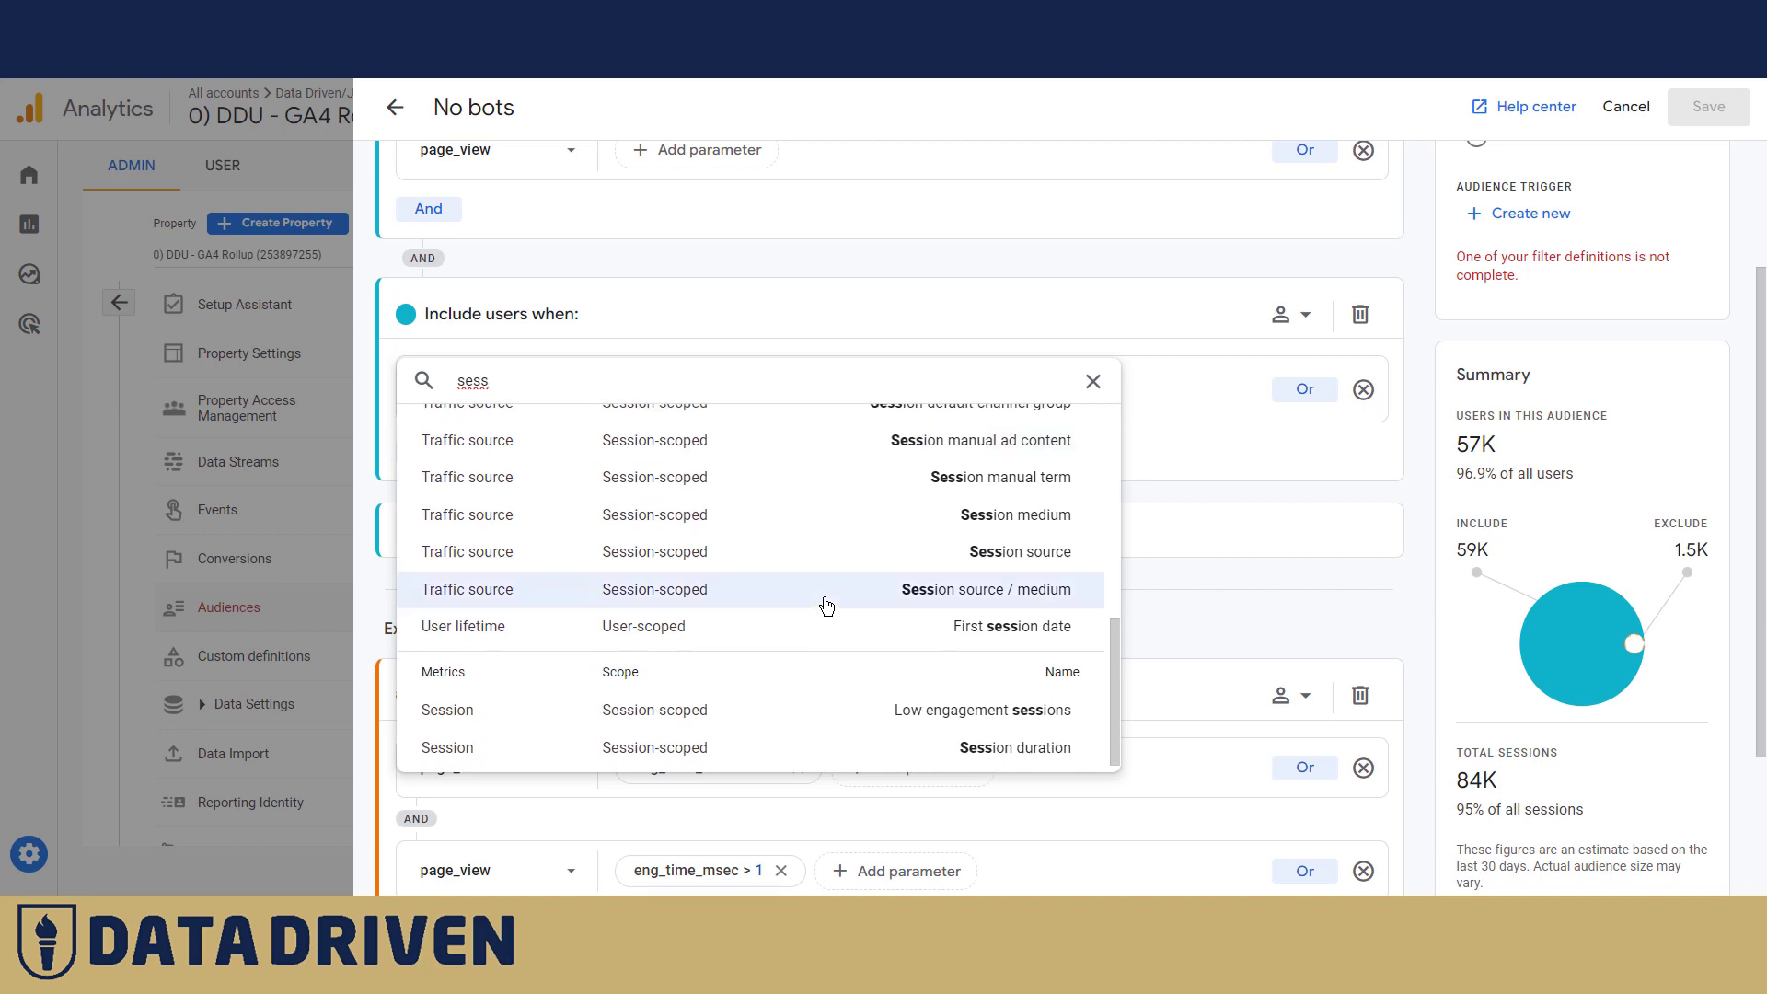
pyautogui.click(840, 747)
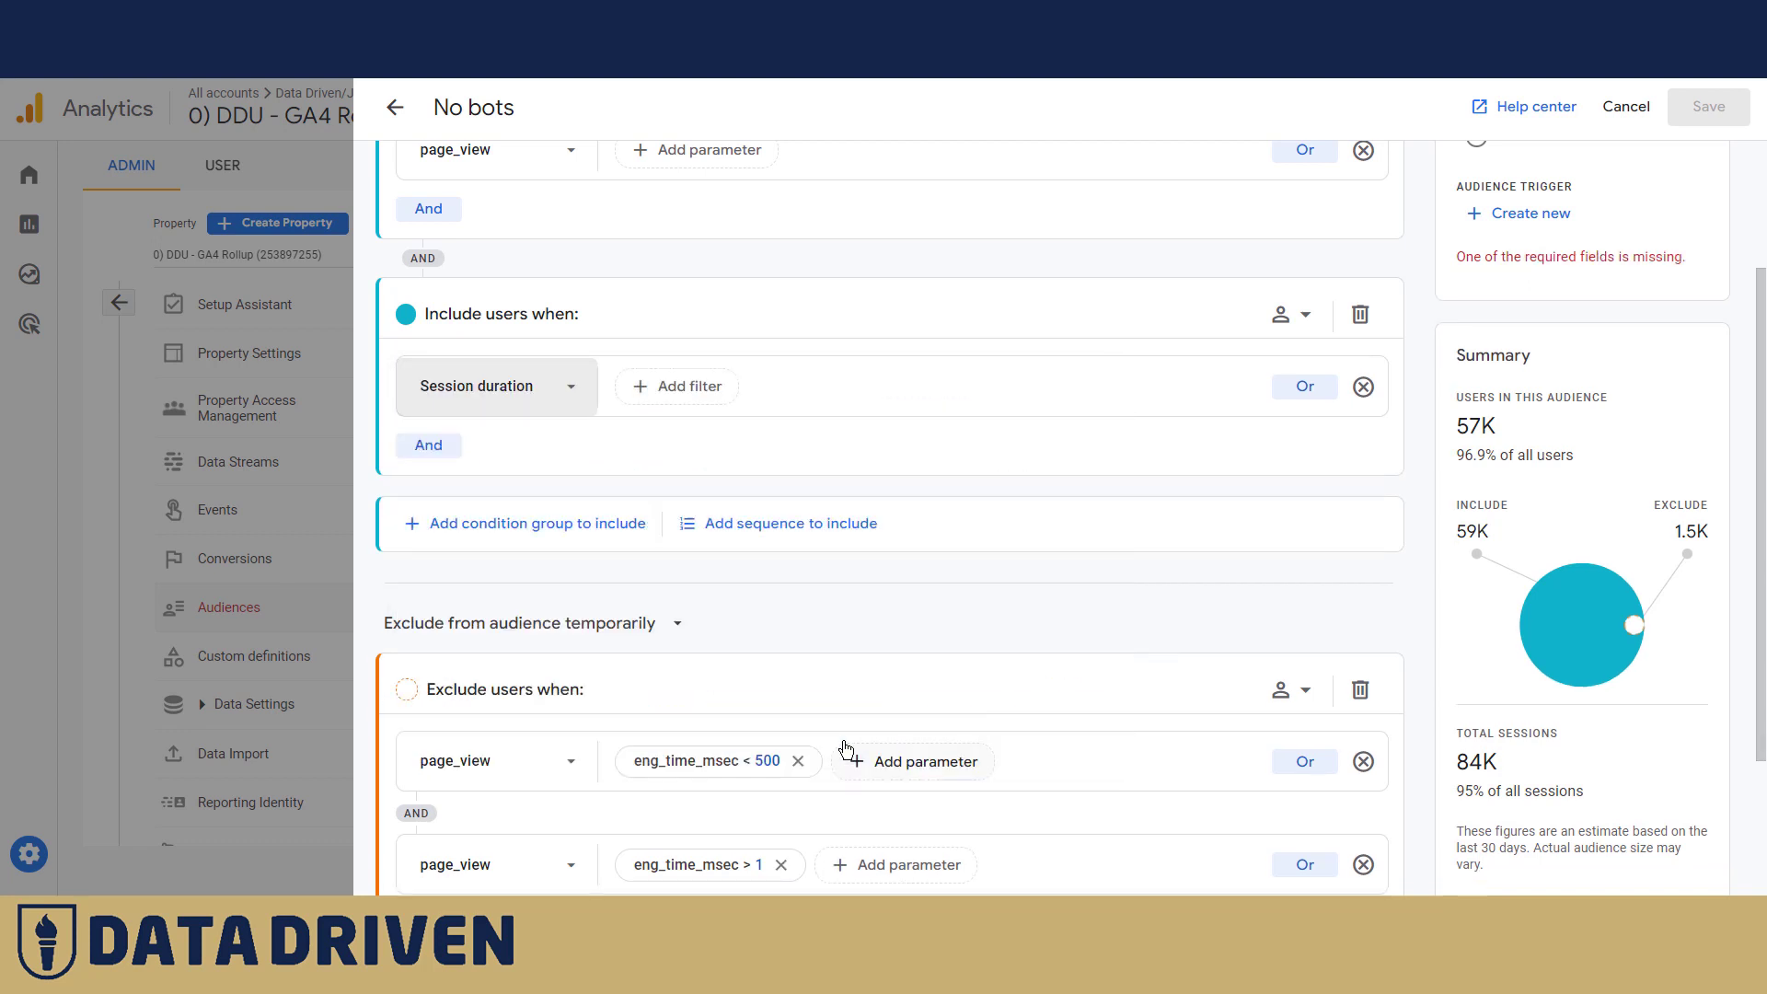
pyautogui.click(652, 388)
pyautogui.click(818, 445)
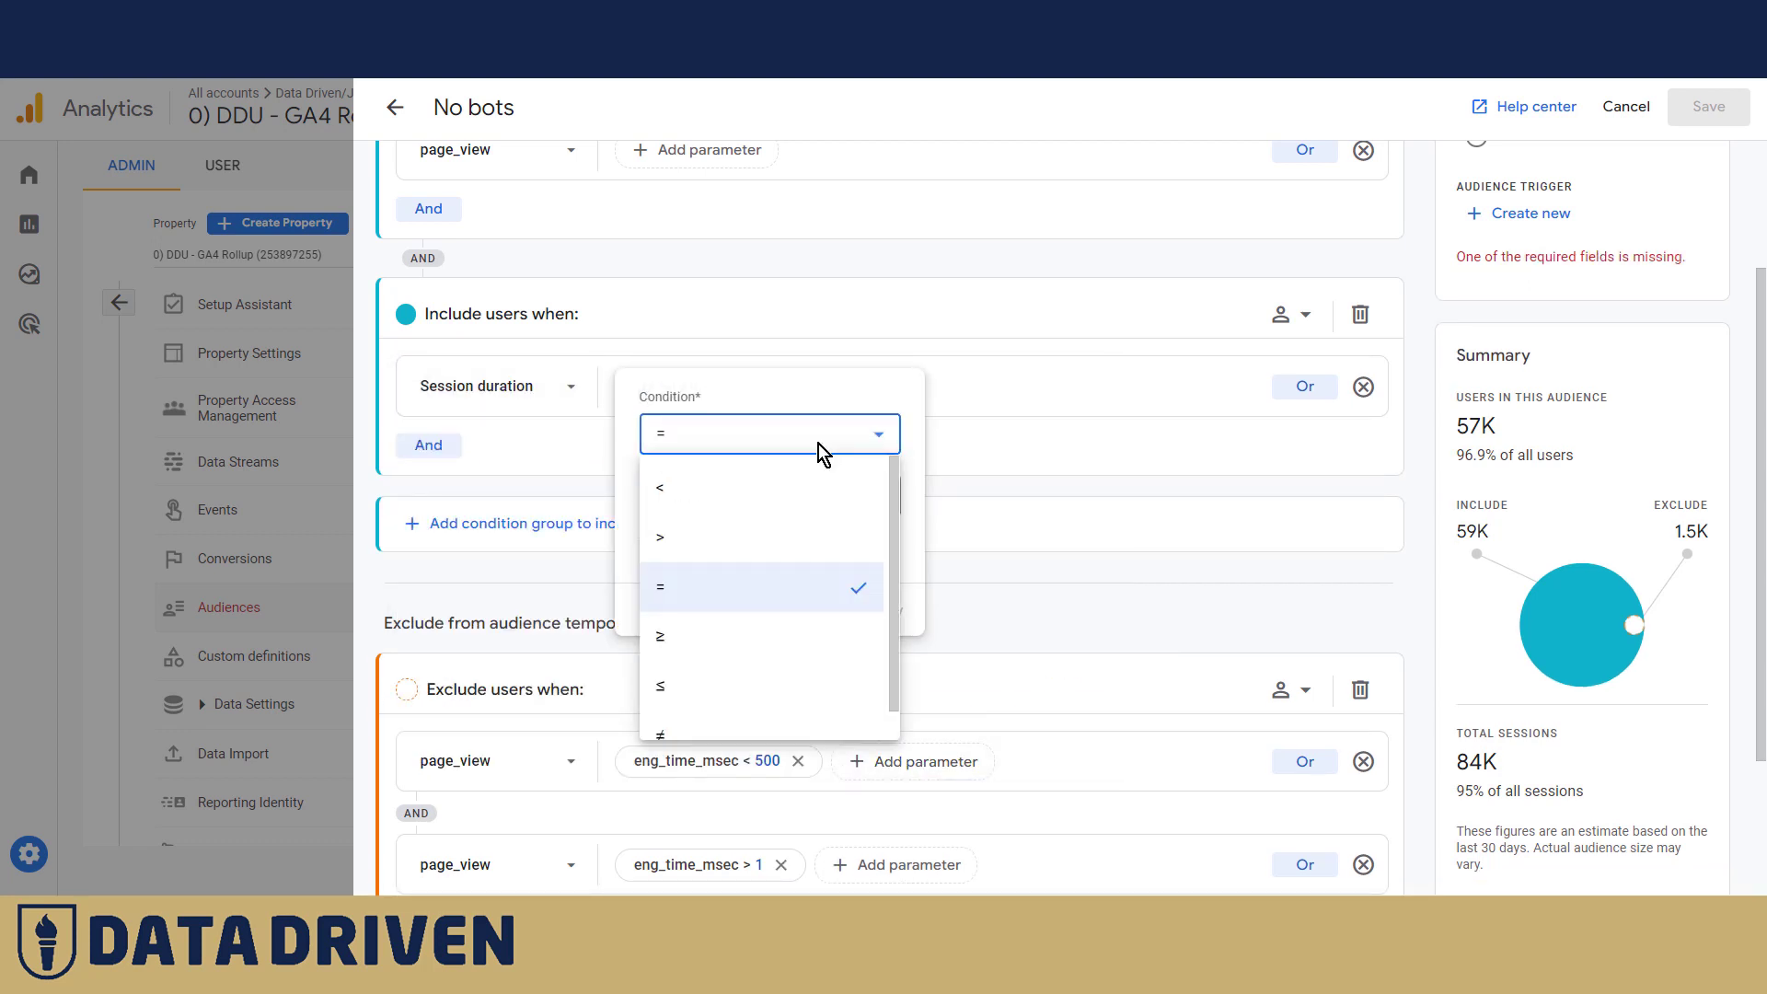
pyautogui.click(701, 540)
pyautogui.click(681, 502)
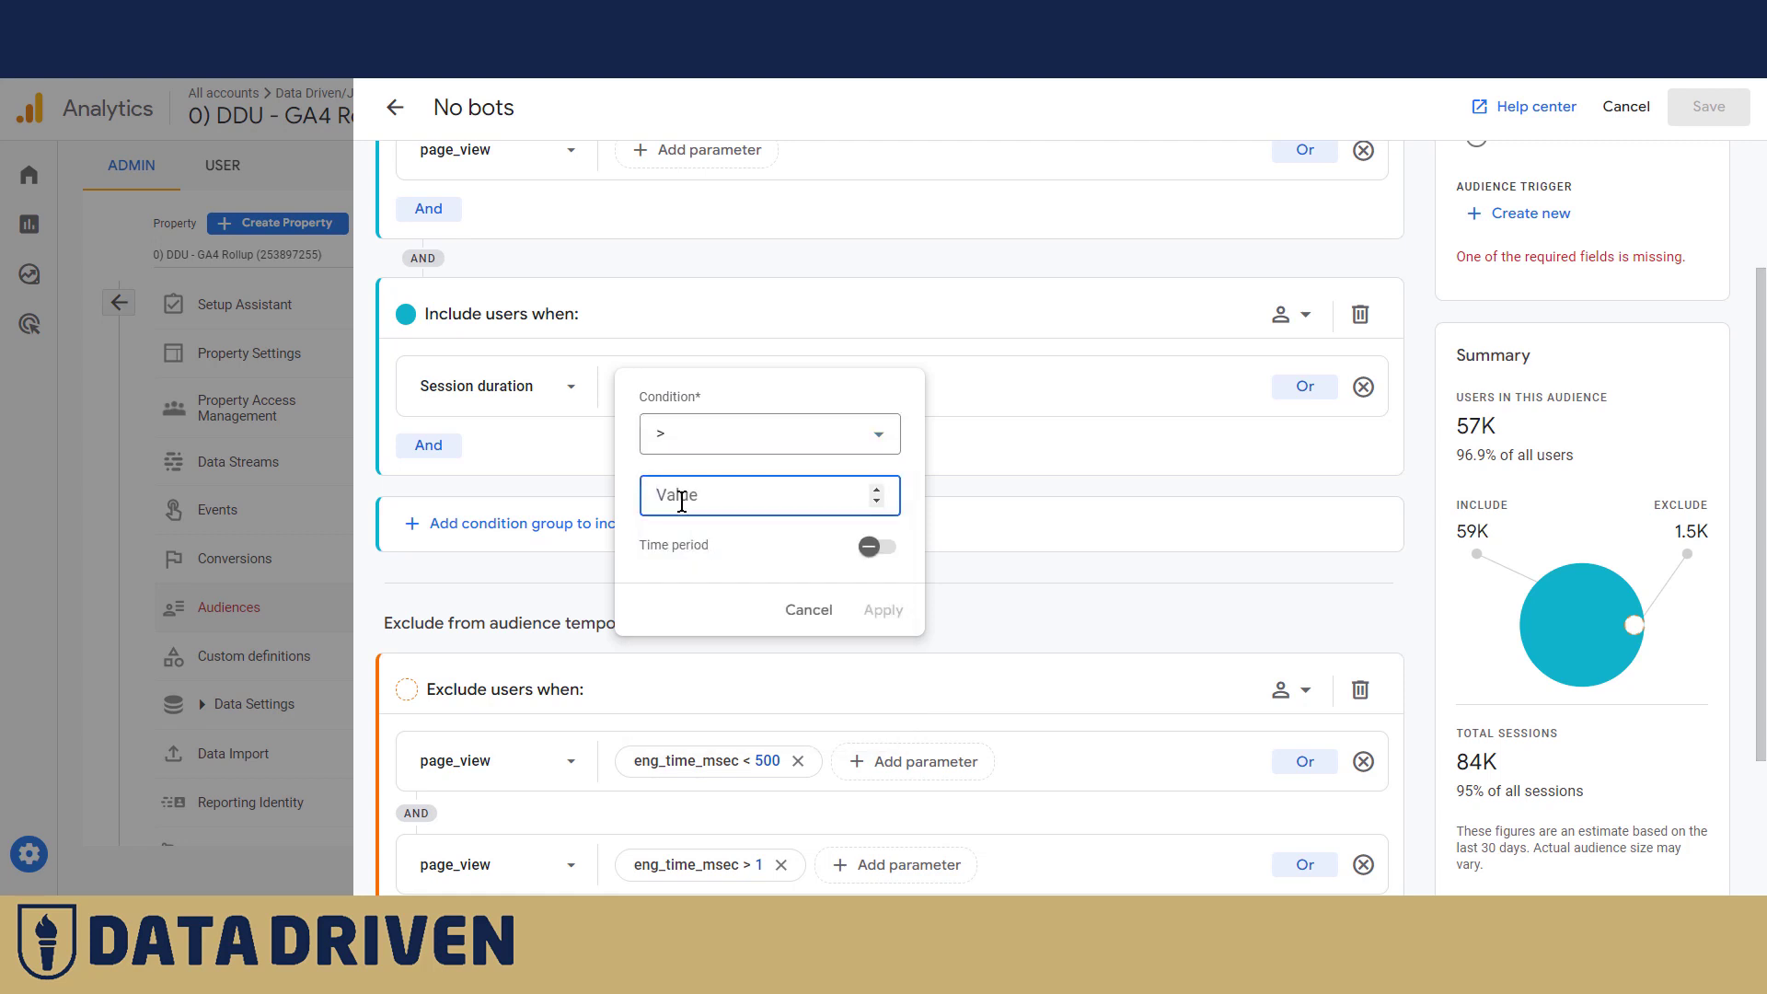
pyautogui.write('3')
pyautogui.click(885, 612)
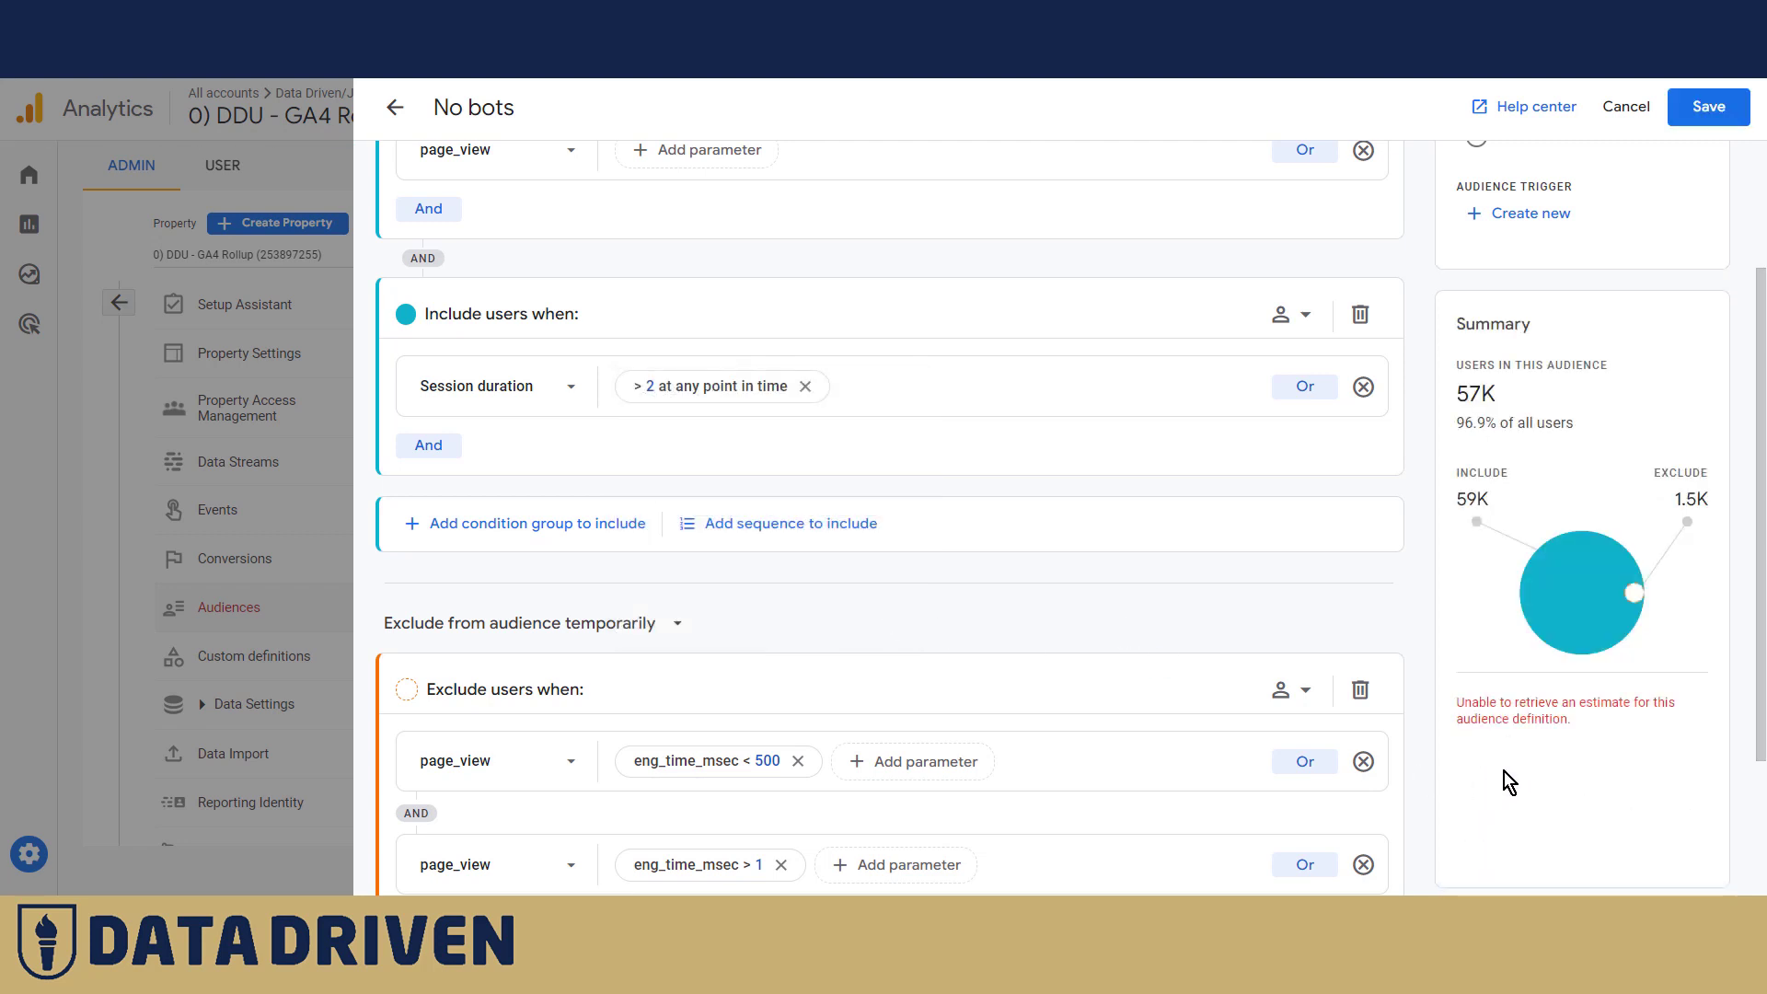
pyautogui.moveTo(1463, 710); pyautogui.dragTo(1570, 722)
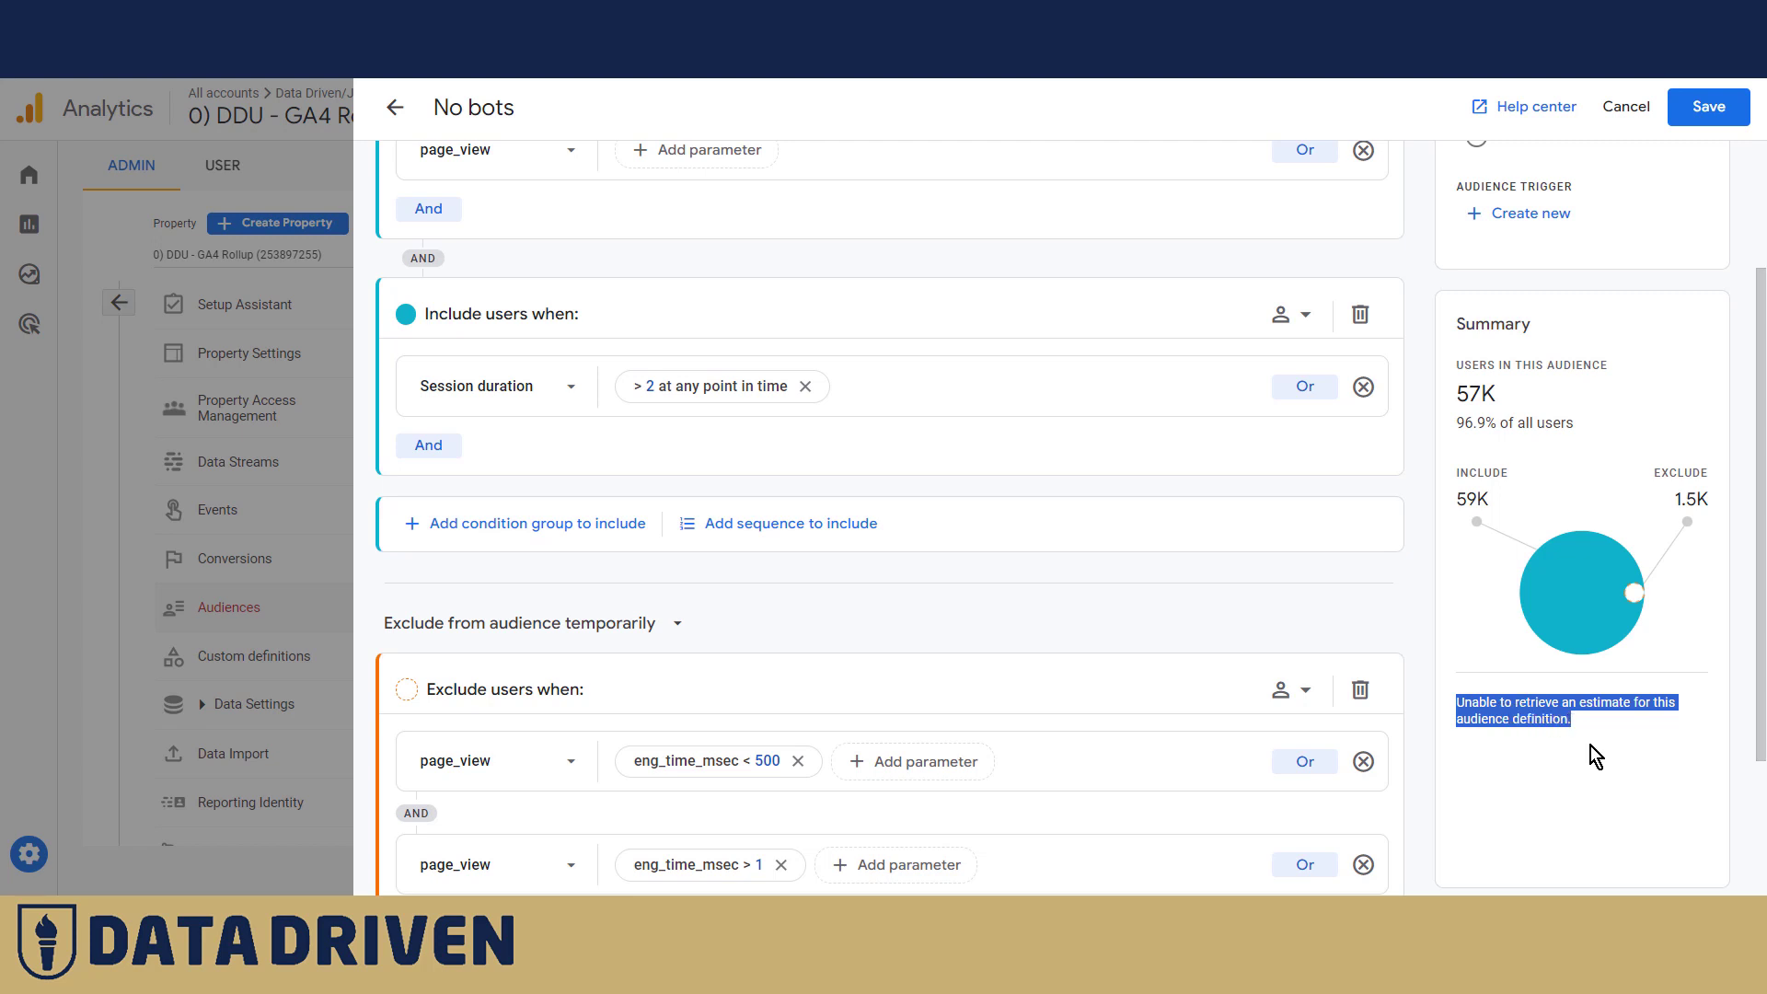
pyautogui.click(1426, 599)
pyautogui.scroll(2, 1426, 598)
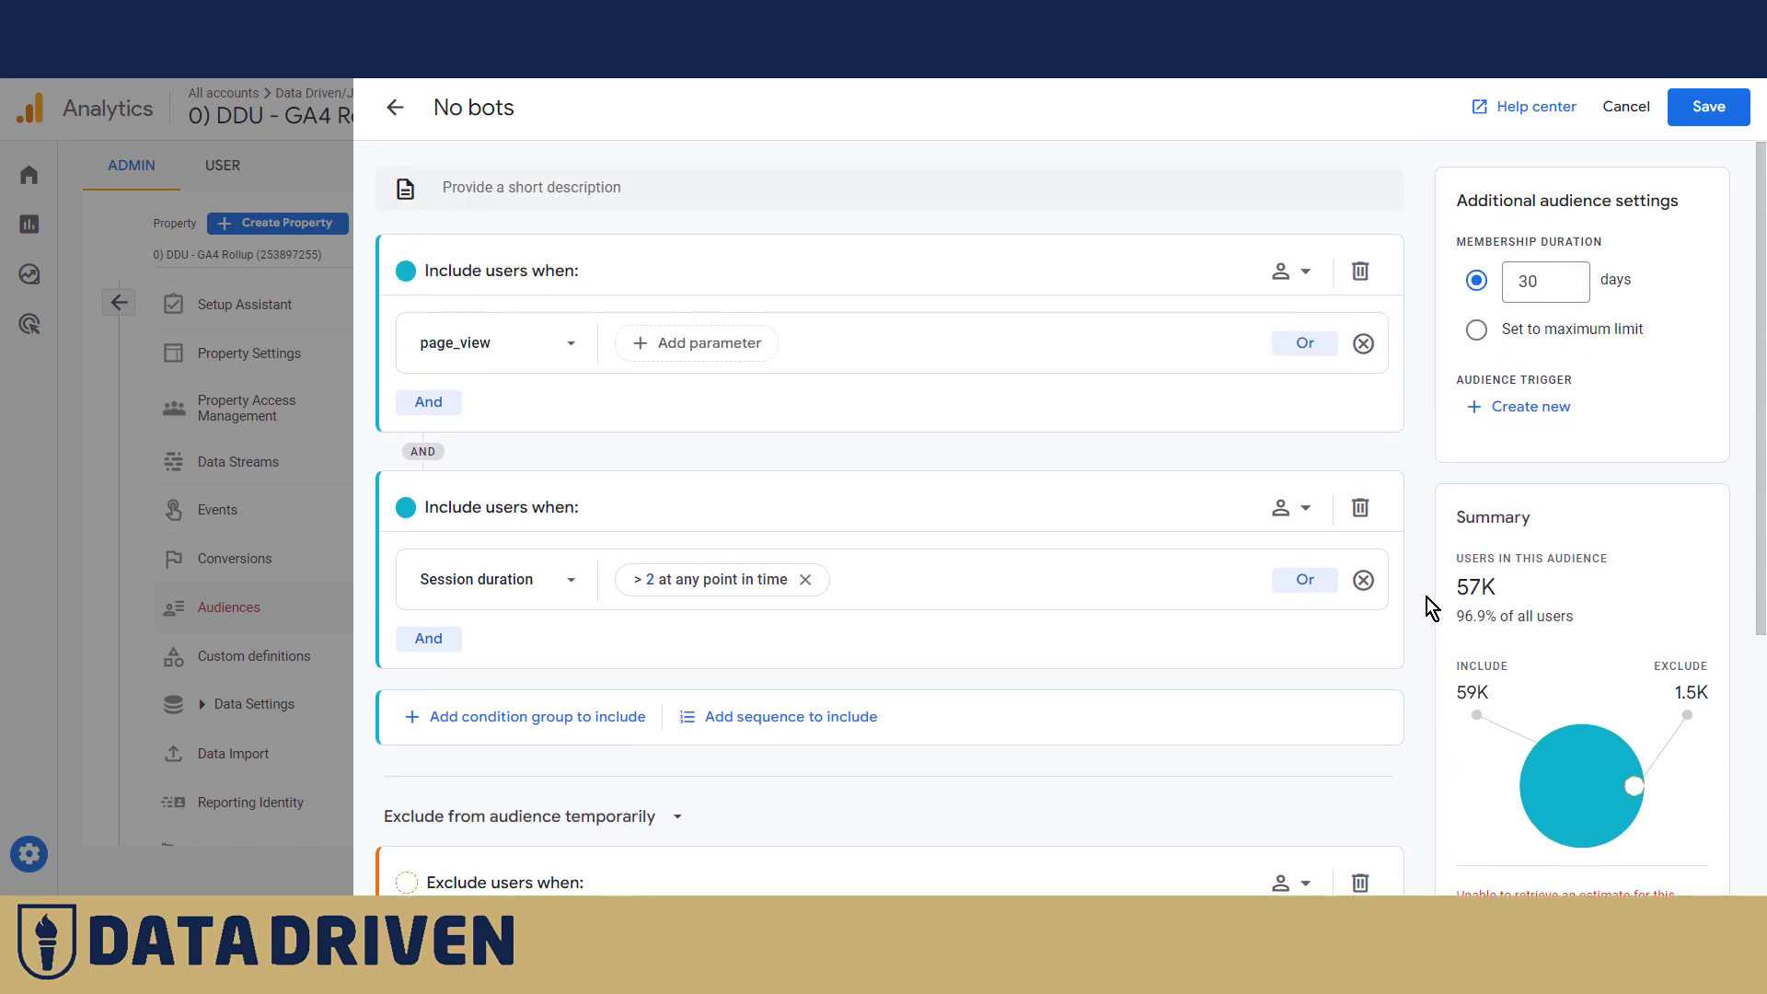
pyautogui.scroll(-4, 705, 440)
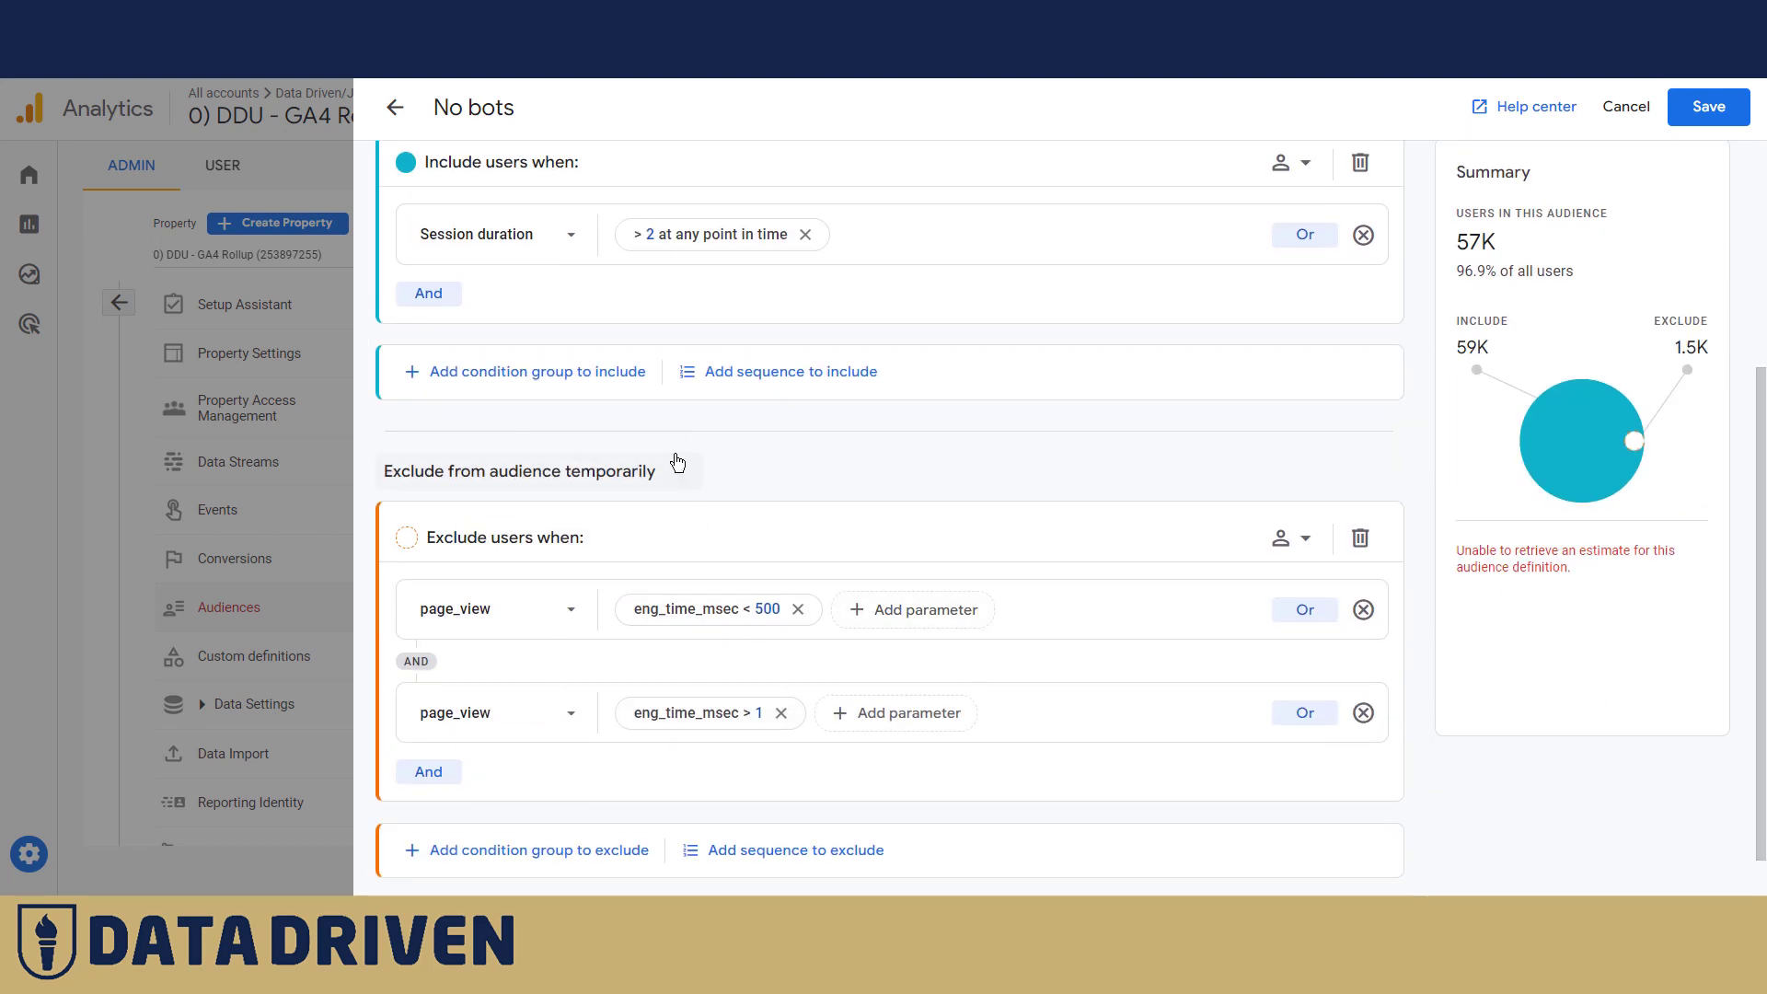
pyautogui.scroll(4, 1143, 488)
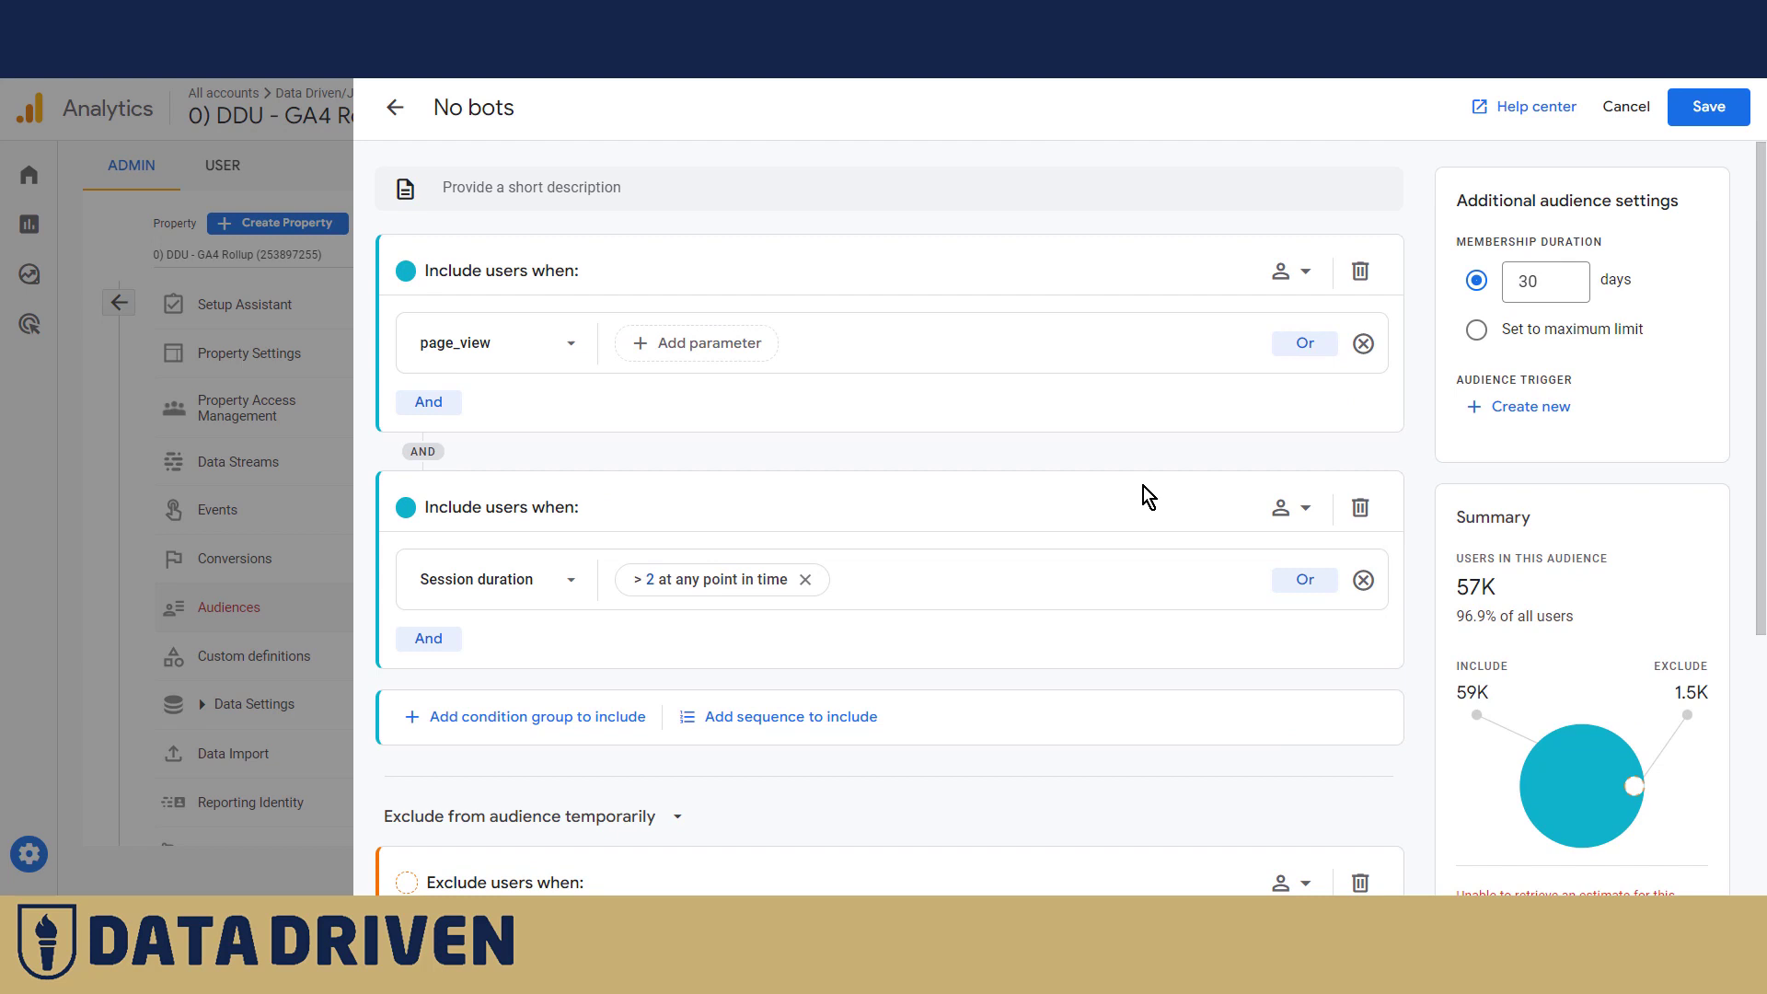
pyautogui.scroll(-4, 1430, 283)
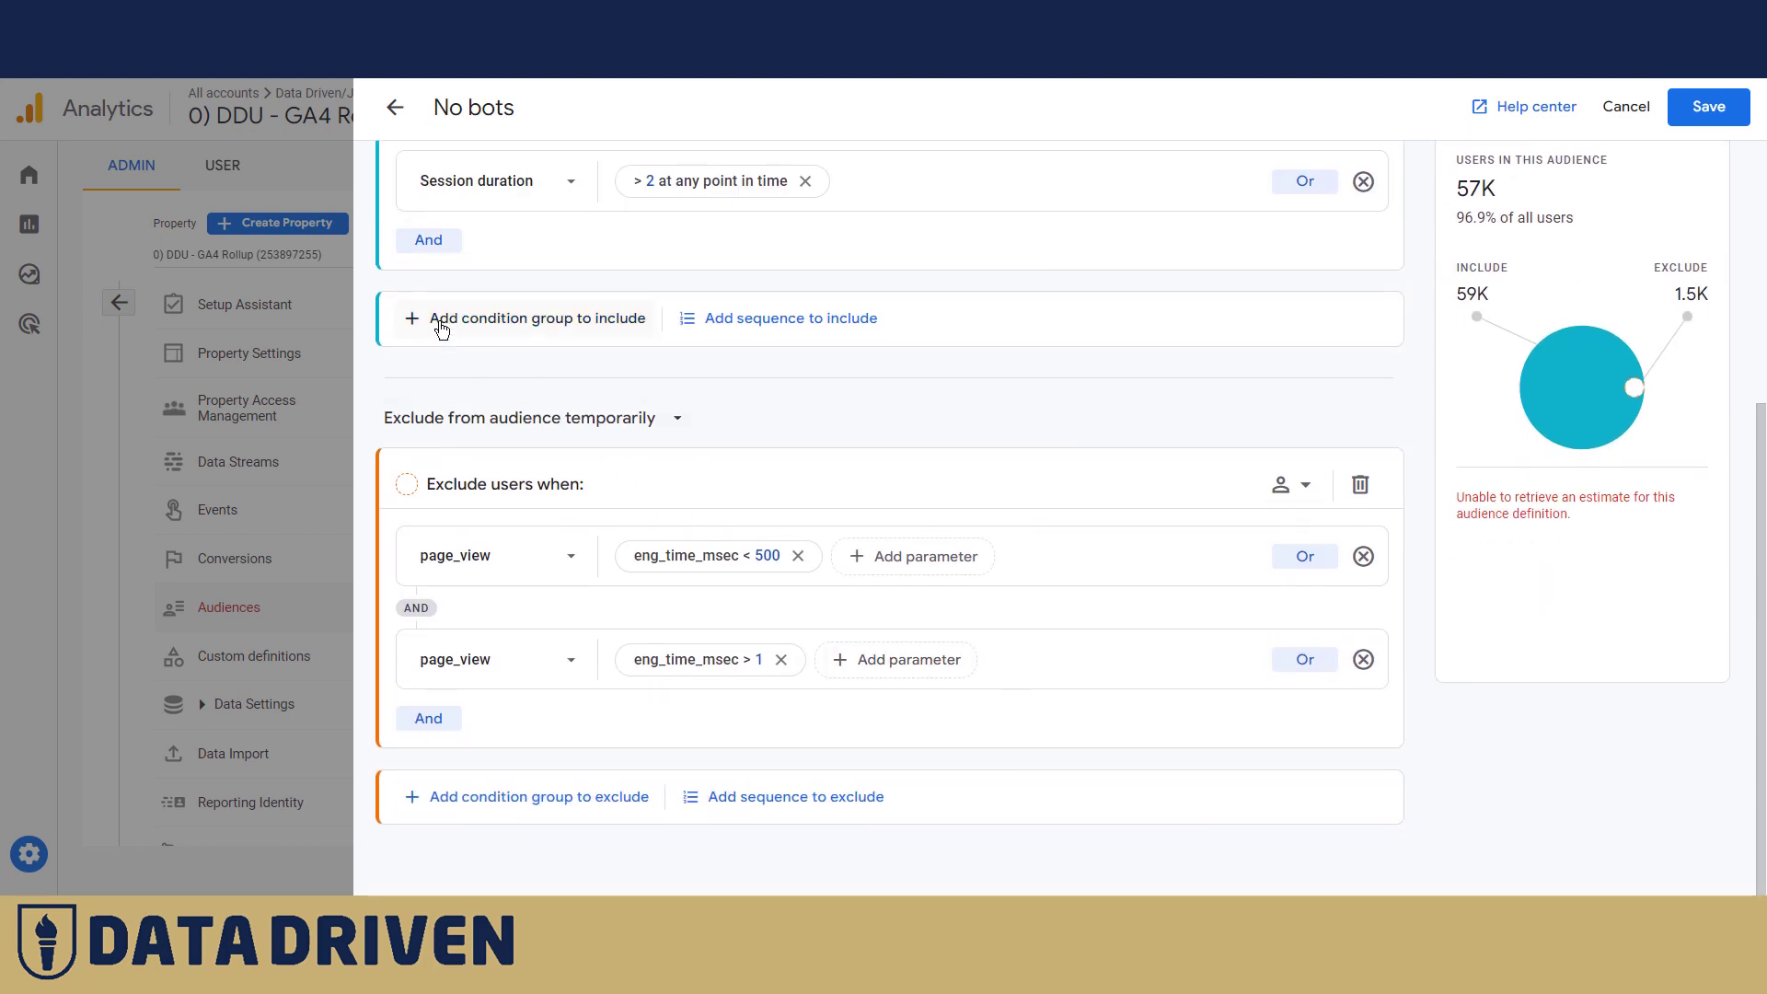
pyautogui.click(444, 318)
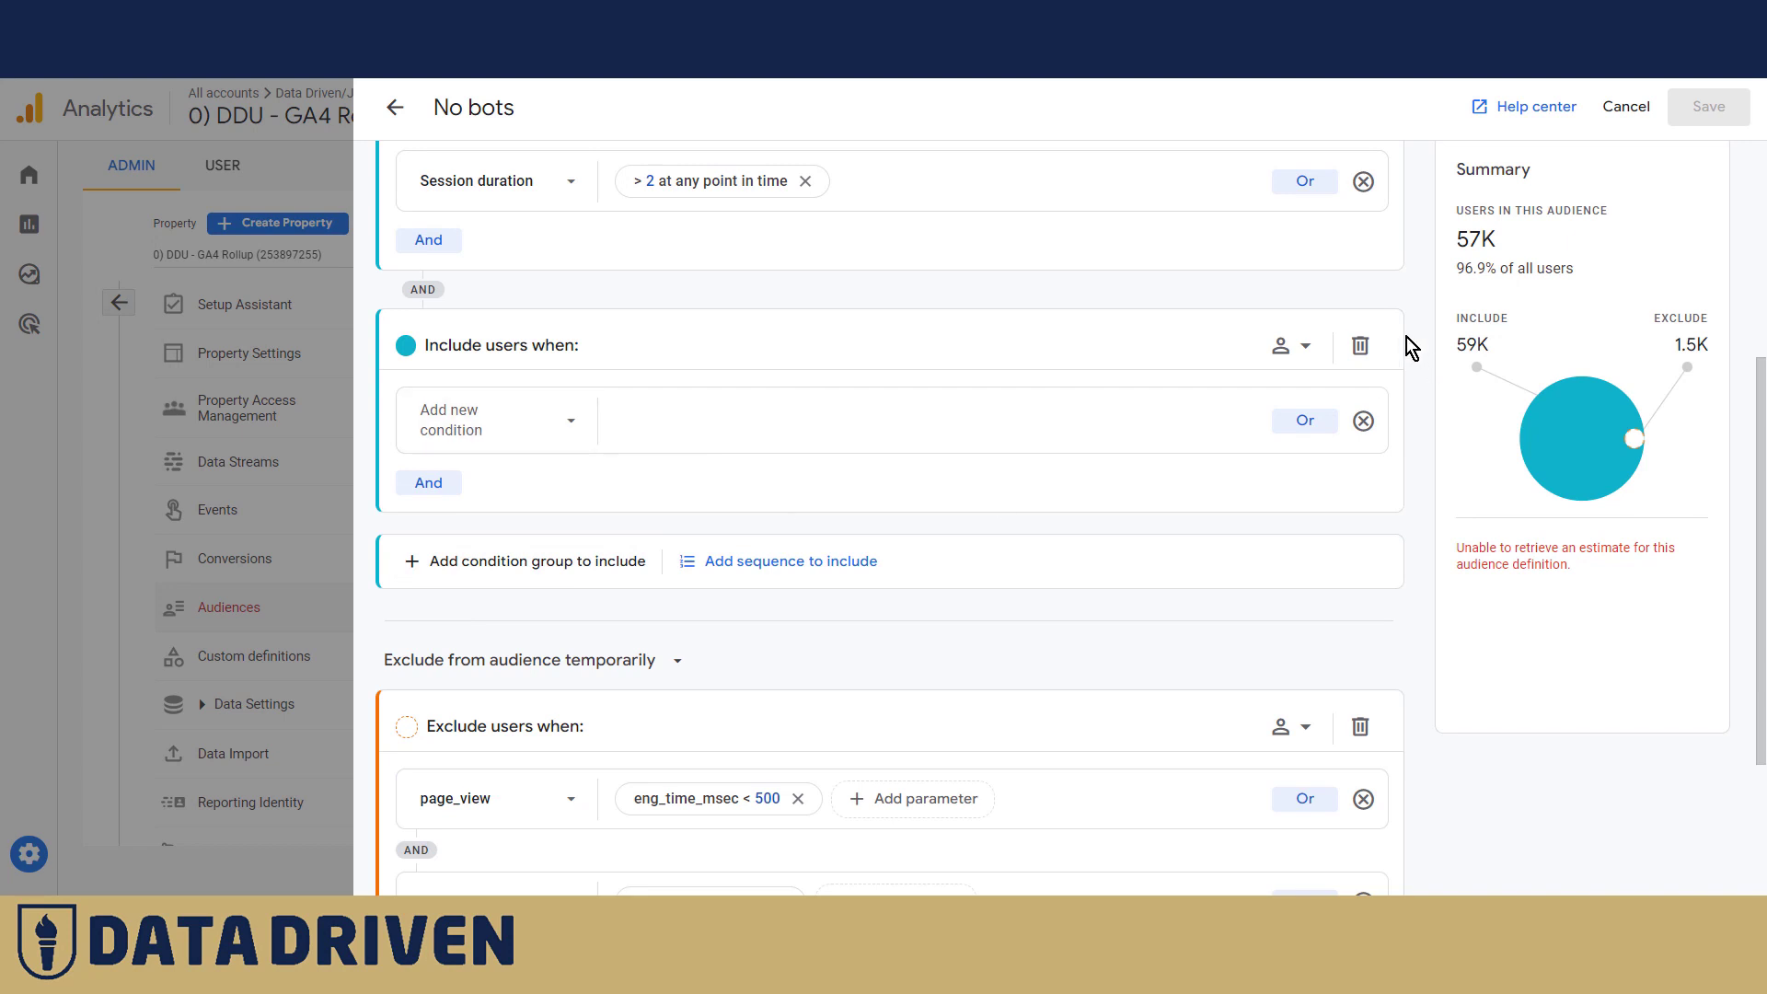
pyautogui.click(1360, 345)
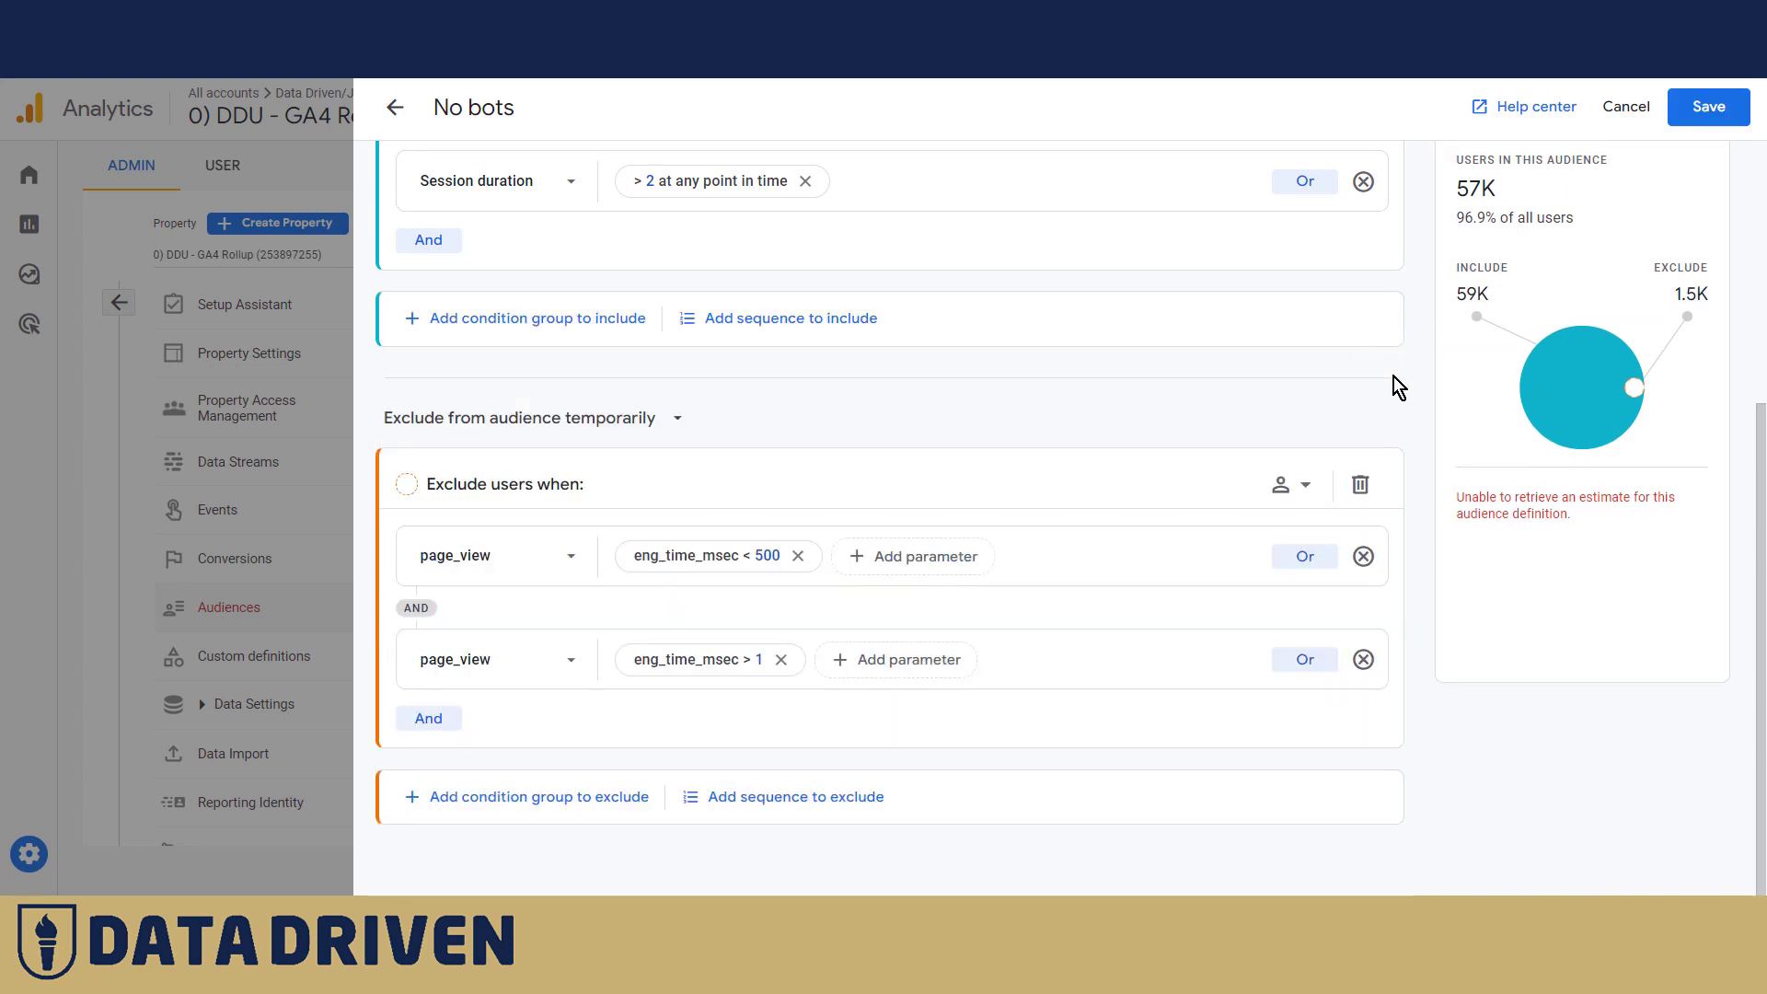
pyautogui.click(441, 797)
pyautogui.scroll(-3, 1382, 736)
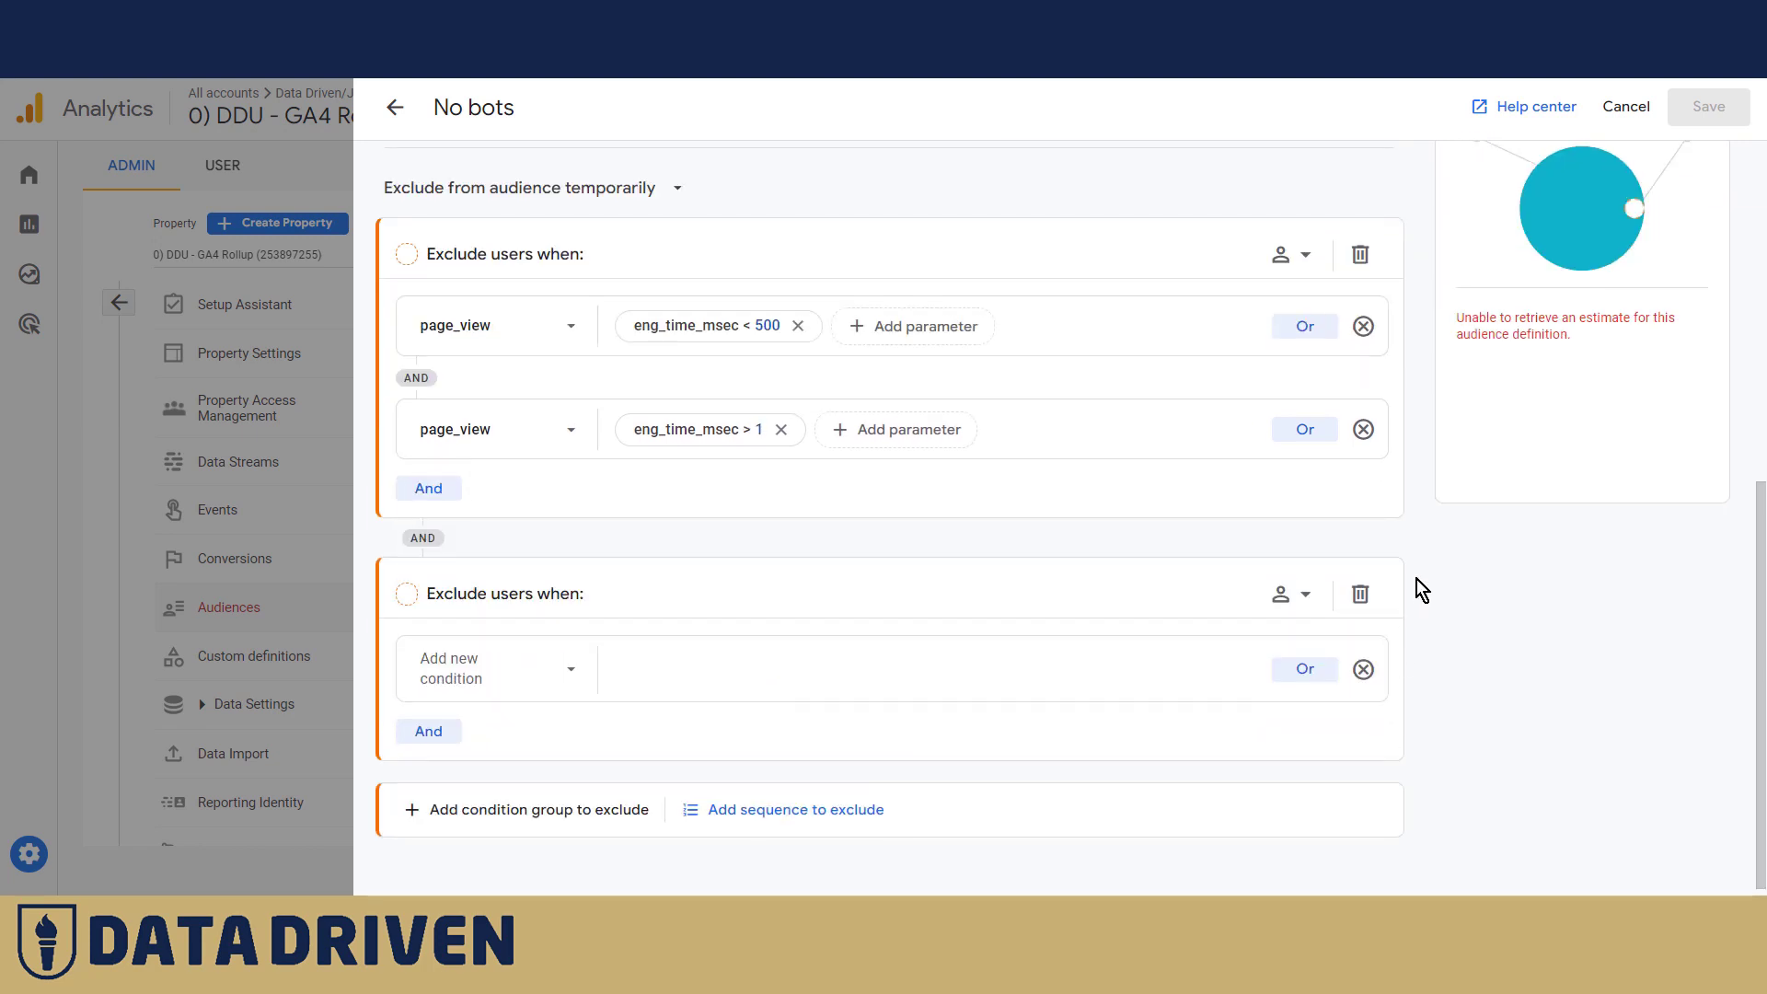
pyautogui.scroll(-1, 1418, 589)
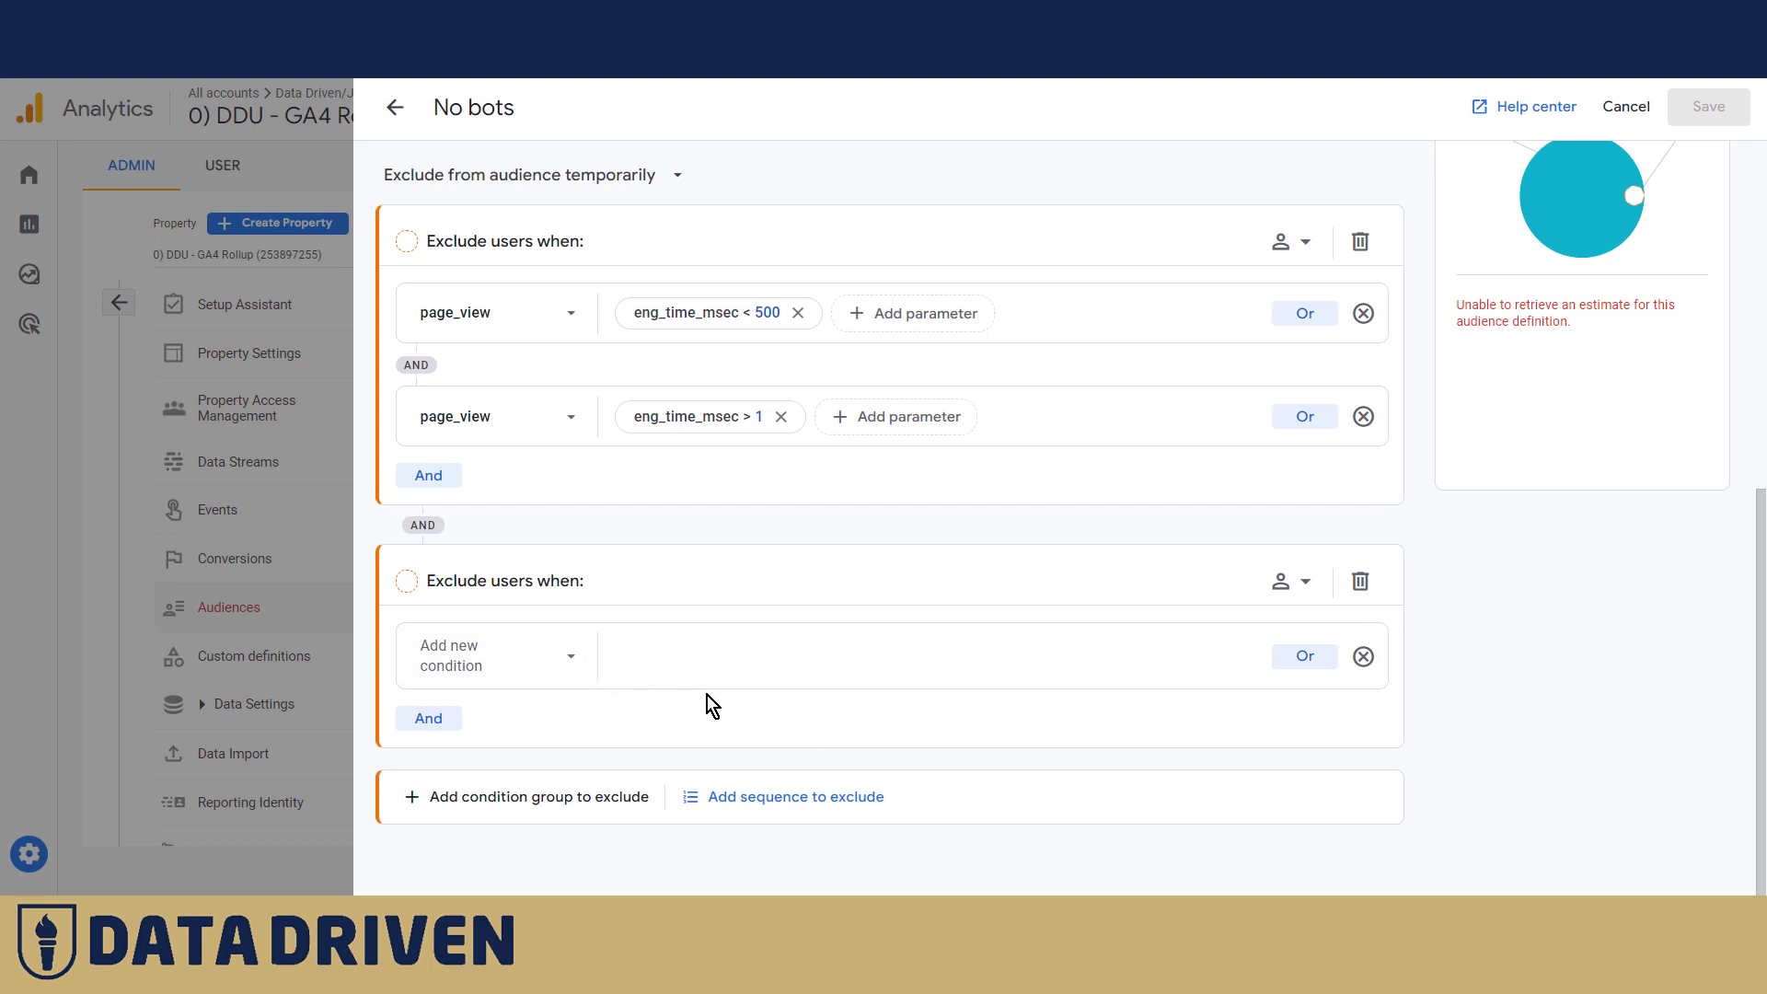
pyautogui.scroll(1, 996, 698)
pyautogui.scroll(2, 1487, 770)
pyautogui.scroll(-3, 1487, 769)
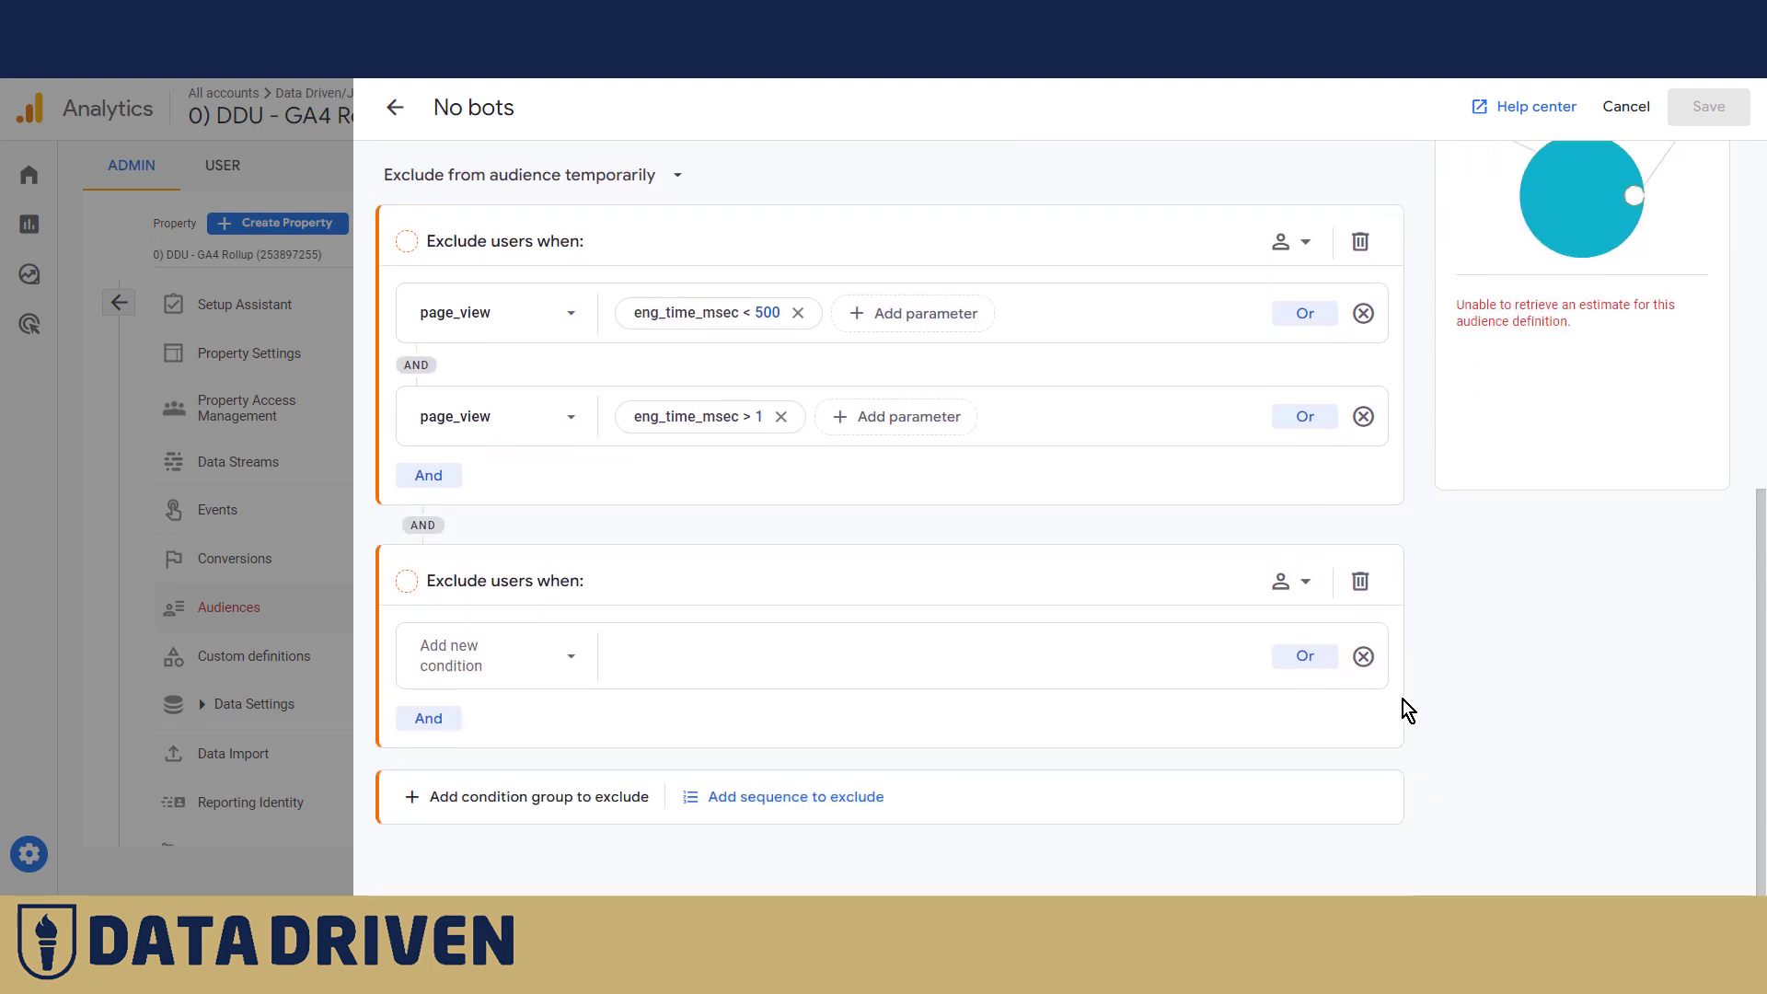
pyautogui.click(1361, 589)
pyautogui.scroll(4, 1421, 626)
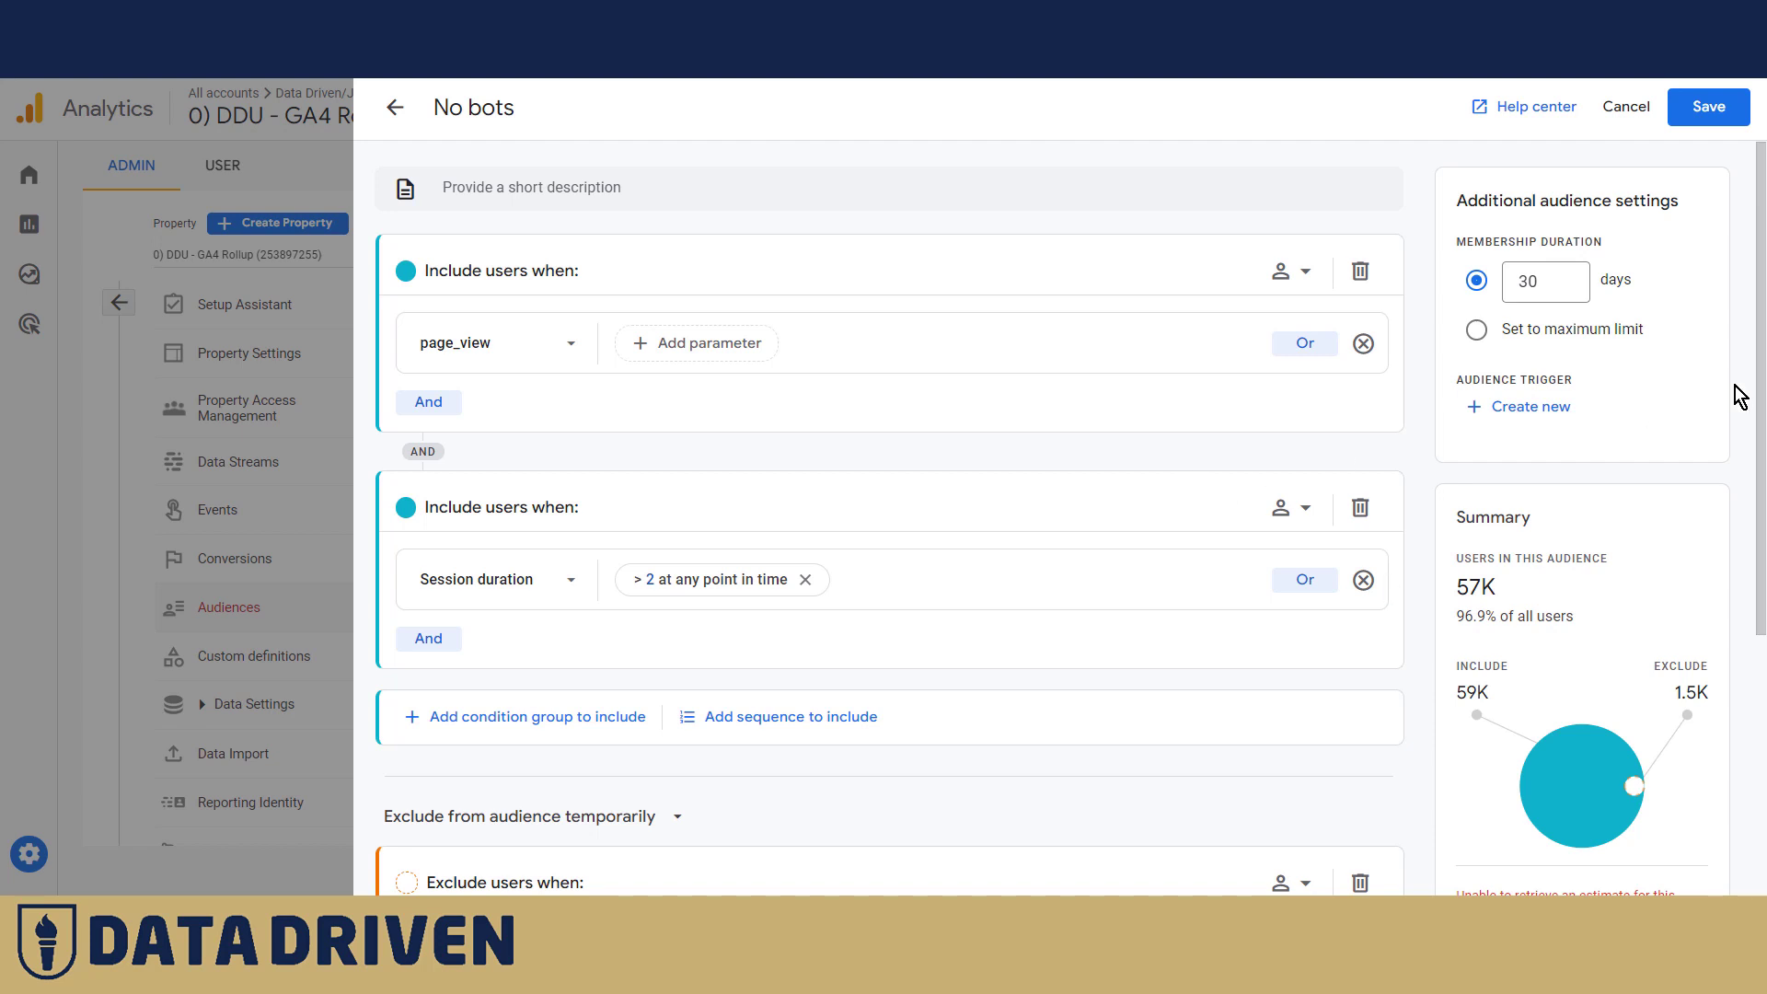
# Step: Save the No bots audience with its 30-day membership duration
pyautogui.click(1705, 122)
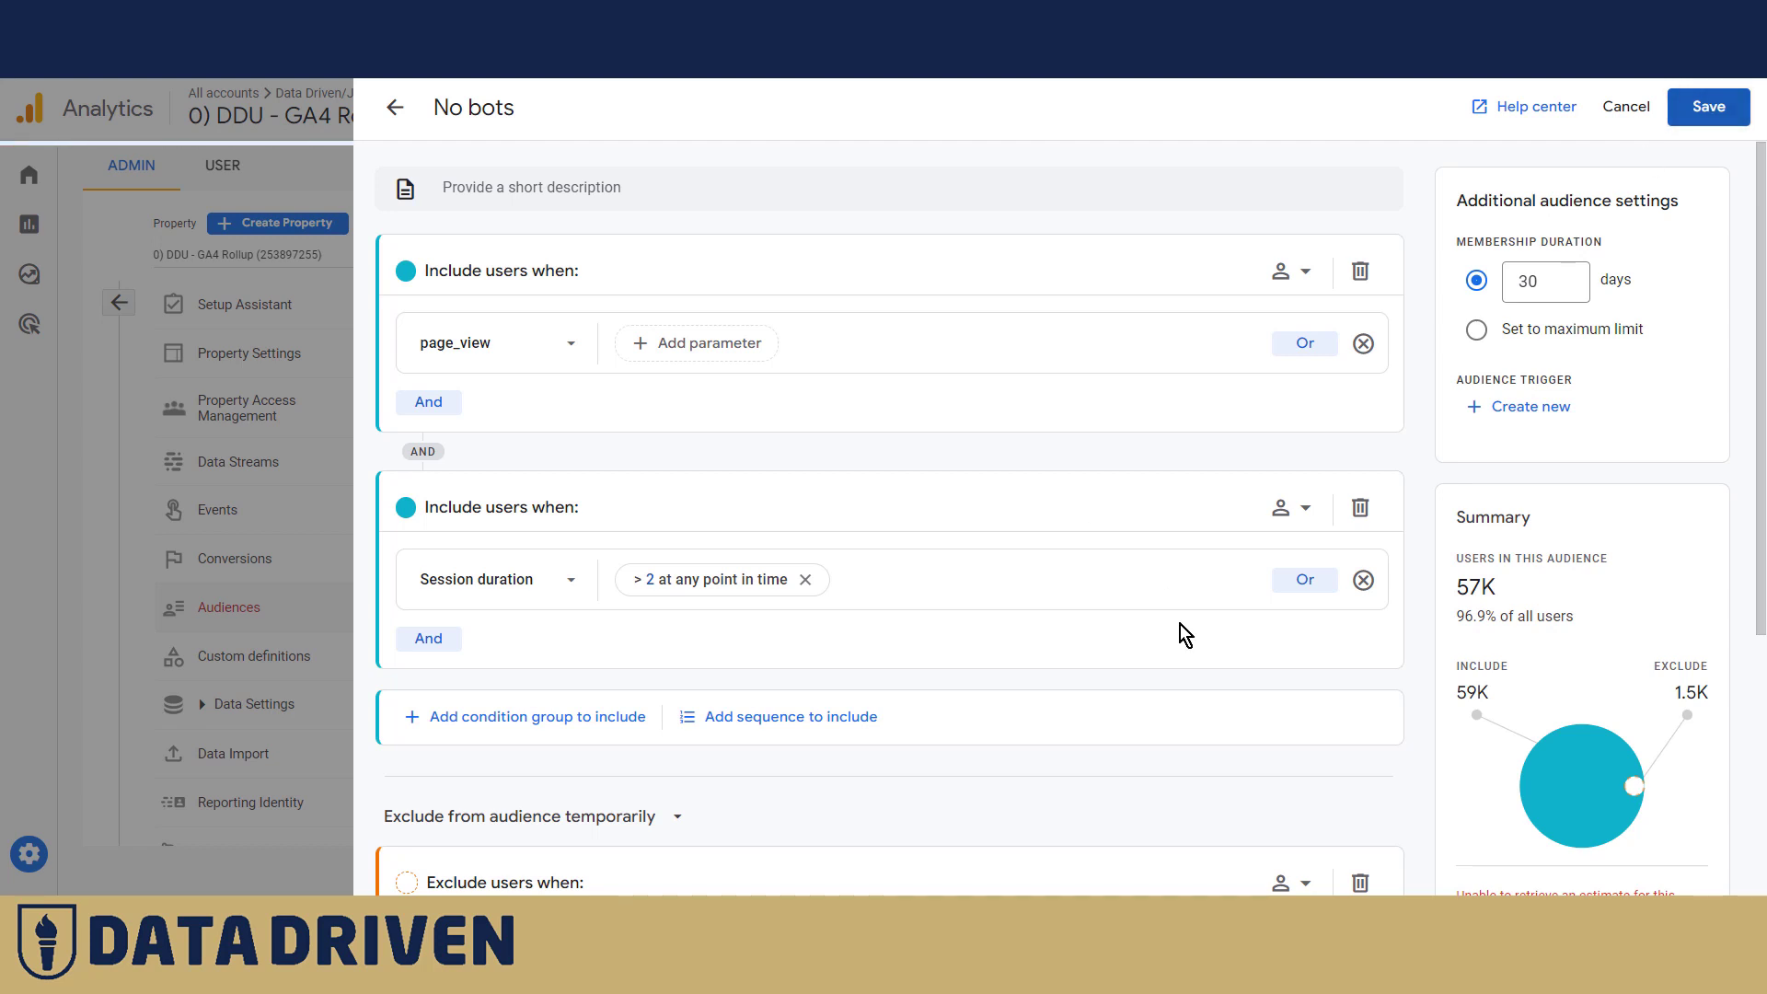